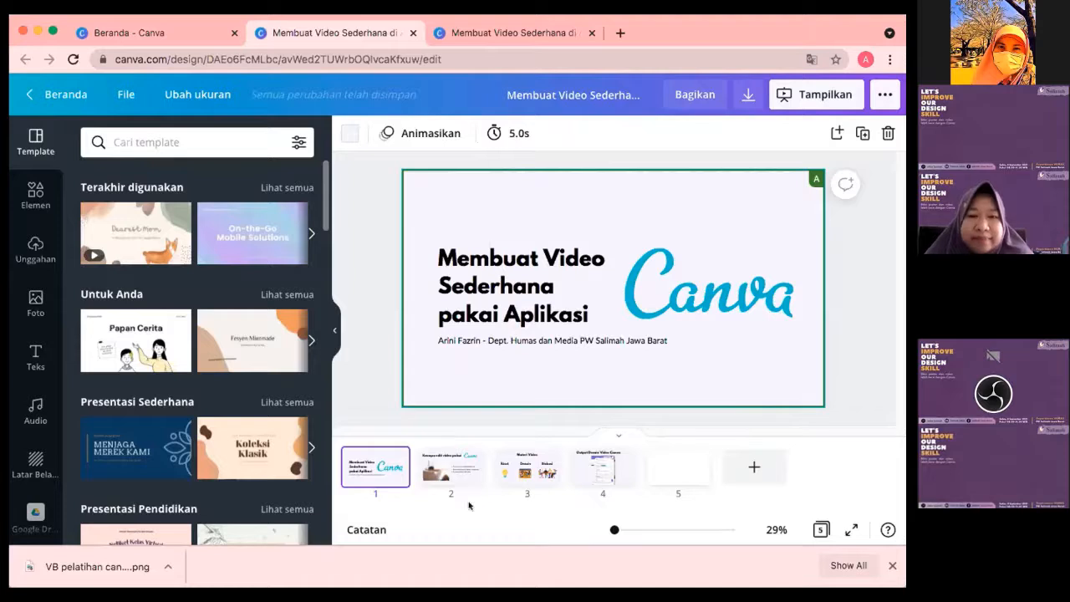
View slides 2 to 4 of the presentation, ending on the Output Desain Video Canva slide
{"action": "left_click", "coordinate": [442, 480]}
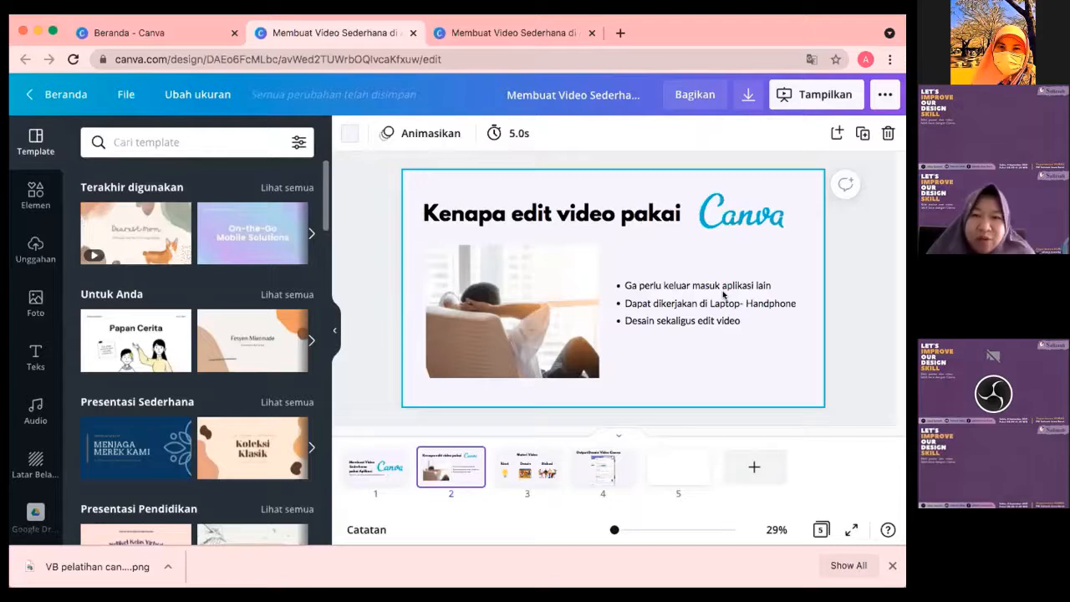
{"action": "left_click", "coordinate": [515, 475]}
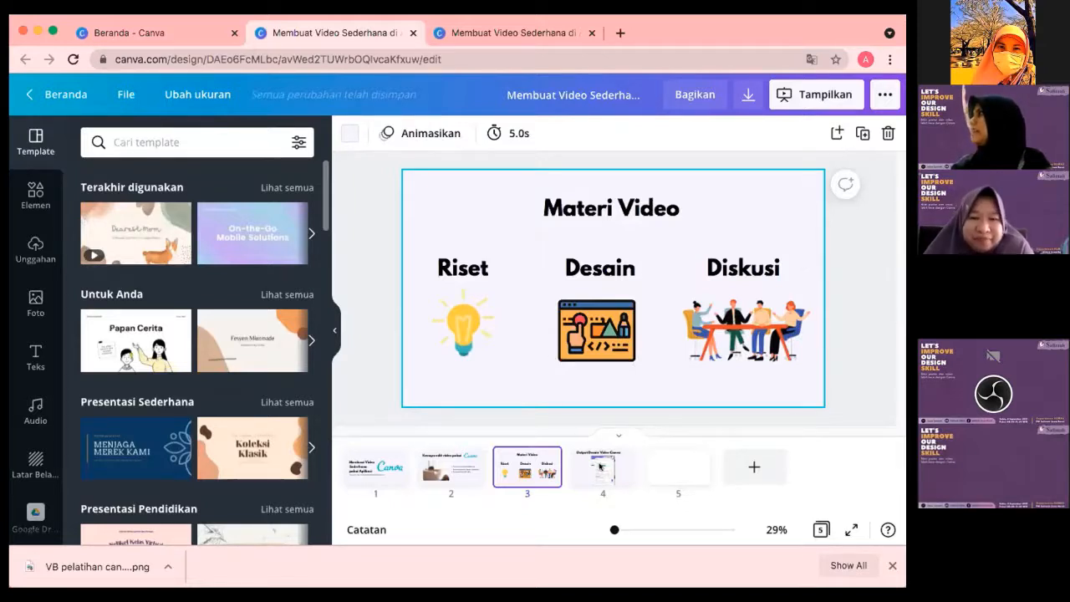
{"action": "left_click", "coordinate": [596, 470]}
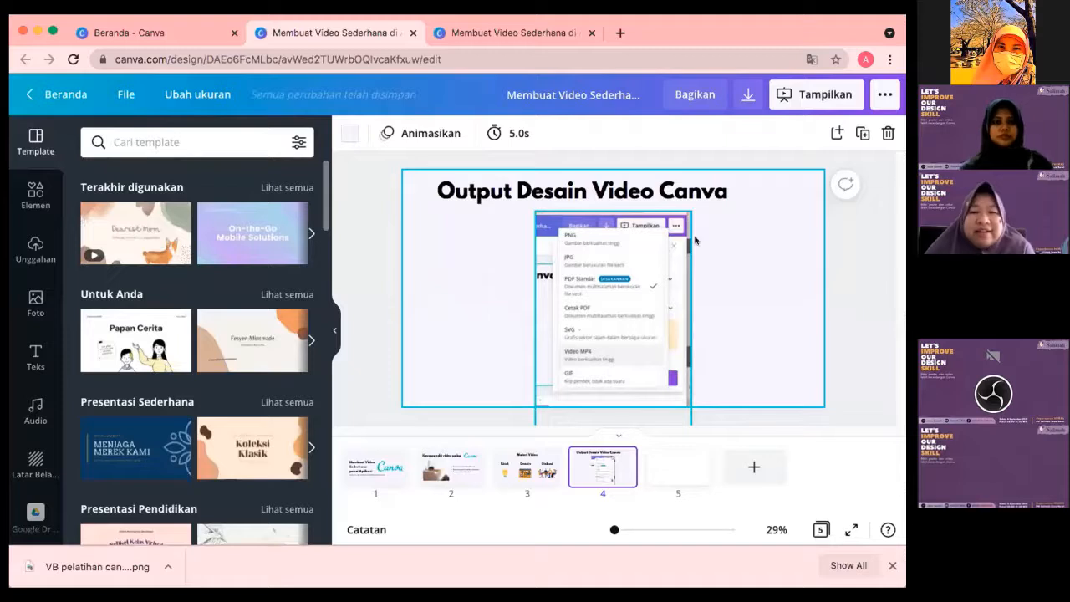
{"action": "left_click", "coordinate": [782, 228]}
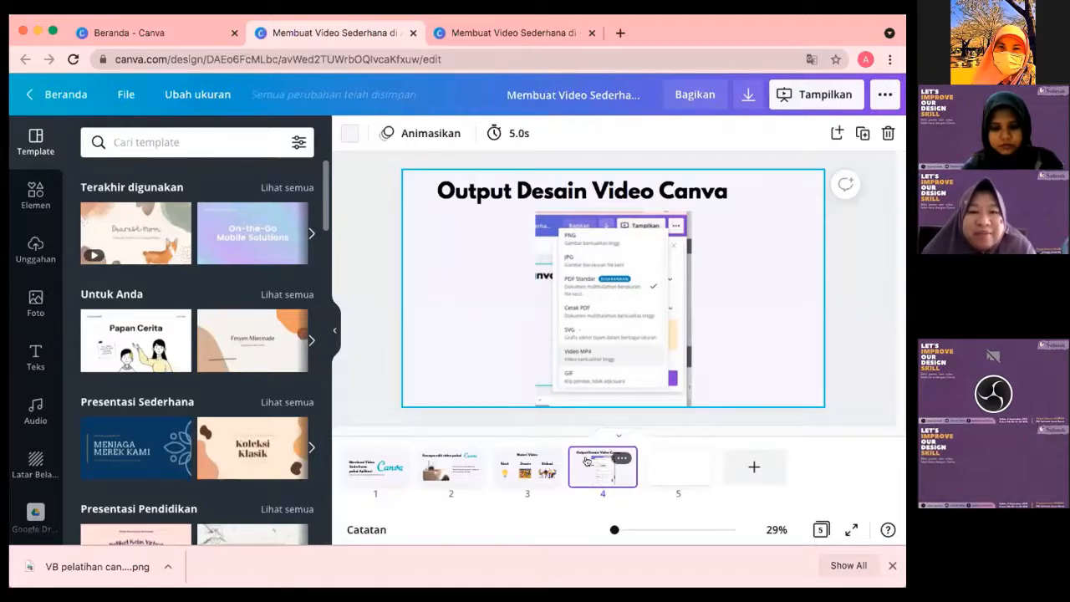
{"action": "left_click", "coordinate": [372, 363]}
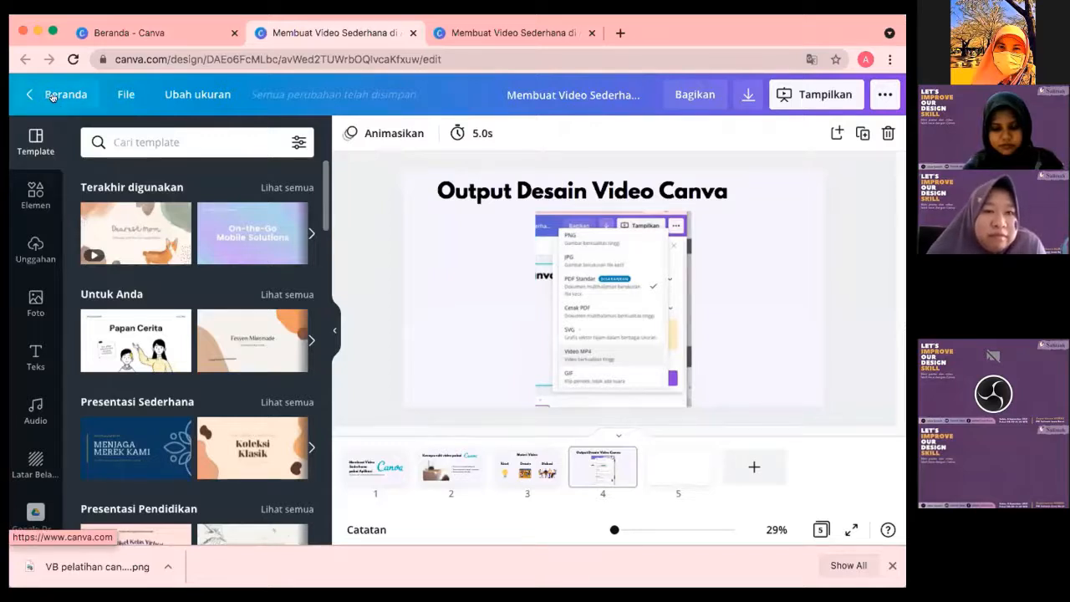
Return to the home page and create a new blank Presentasi (16:9) design
{"action": "left_click", "coordinate": [52, 96]}
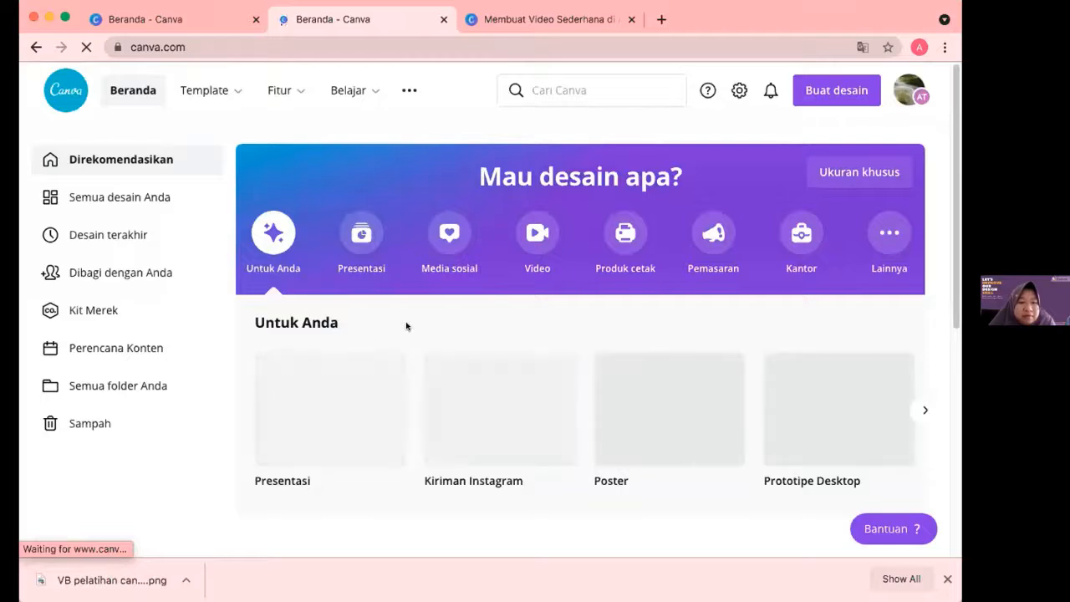
{"action": "scroll", "coordinate": [404, 336], "scroll_direction": "down", "scroll_amount": 3}
{"action": "scroll", "coordinate": [404, 337], "scroll_direction": "down", "scroll_amount": 2}
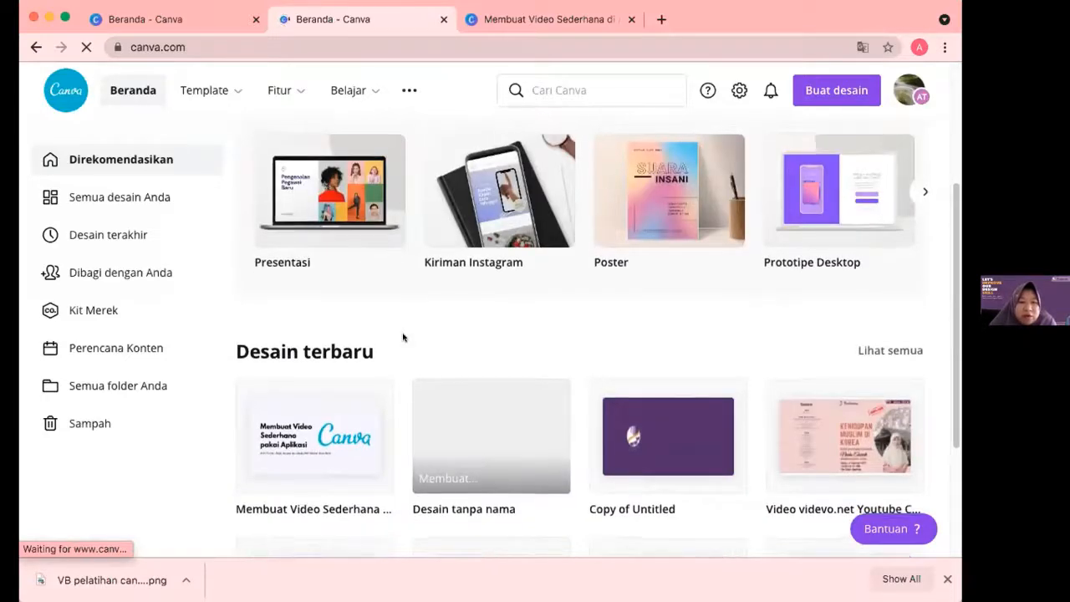
{"action": "scroll", "coordinate": [406, 335], "scroll_direction": "up", "scroll_amount": 2}
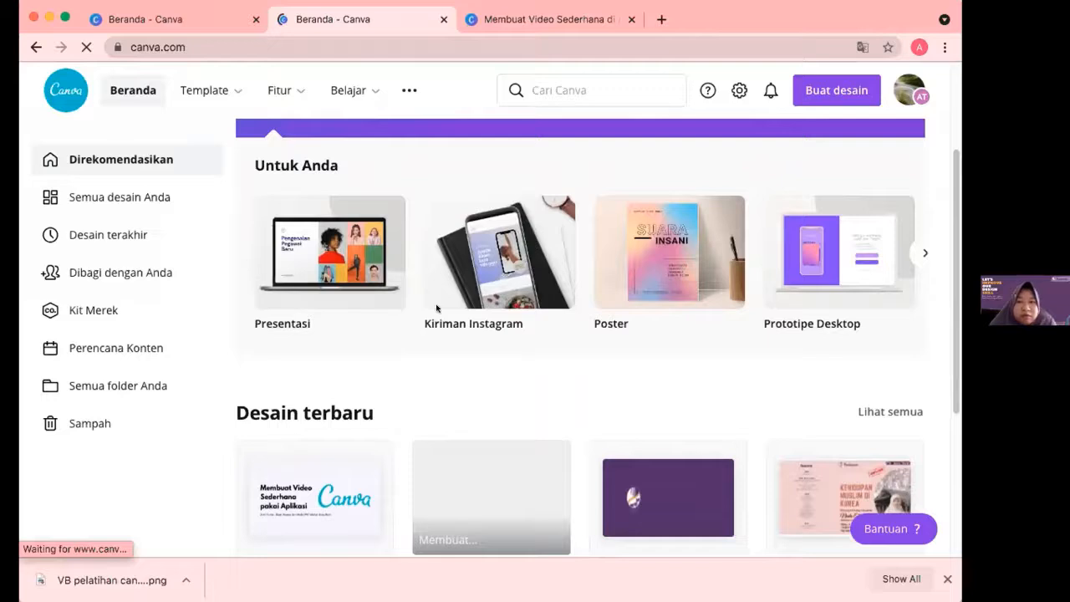
{"action": "left_click", "coordinate": [343, 251]}
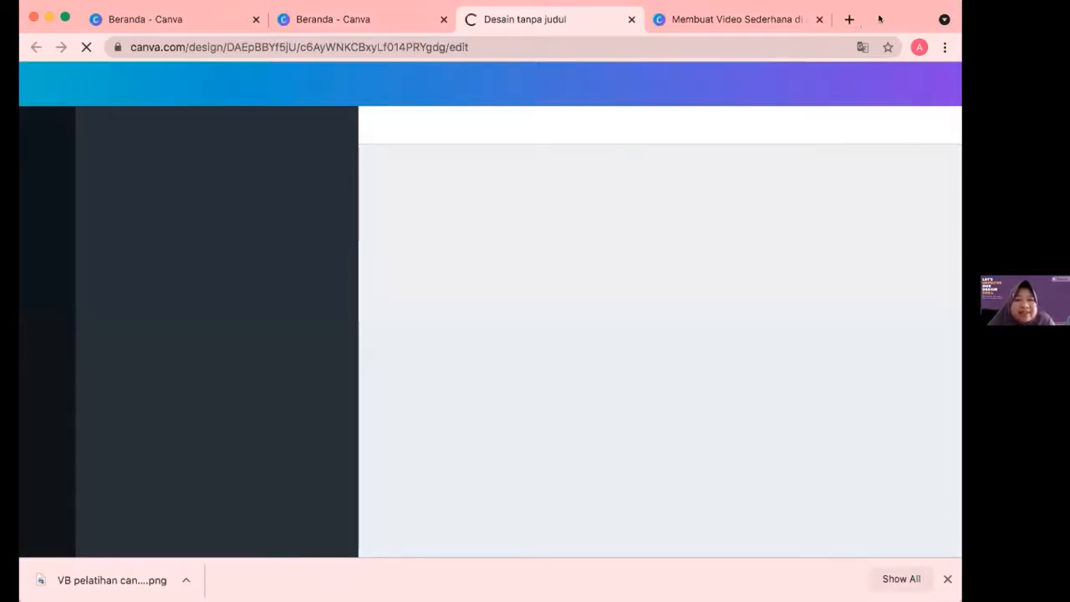
{"action": "left_click", "coordinate": [475, 46]}
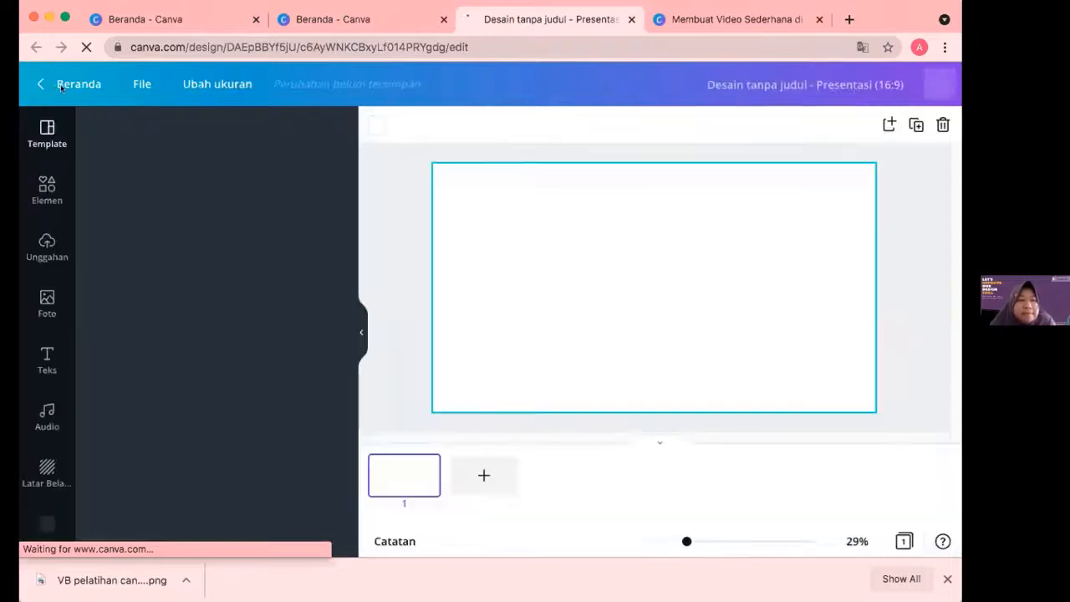
Open the recent design Selamat Datang canva - Tatib from the home page and return to the blank presentation
{"action": "left_click", "coordinate": [302, 25]}
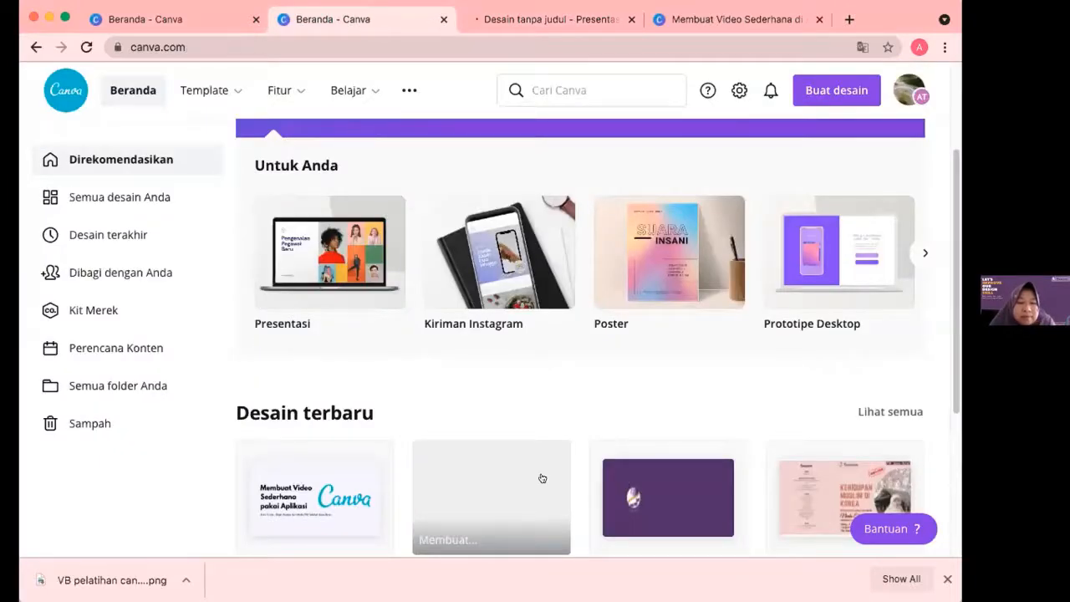
{"action": "scroll", "coordinate": [537, 478], "scroll_direction": "down", "scroll_amount": 3}
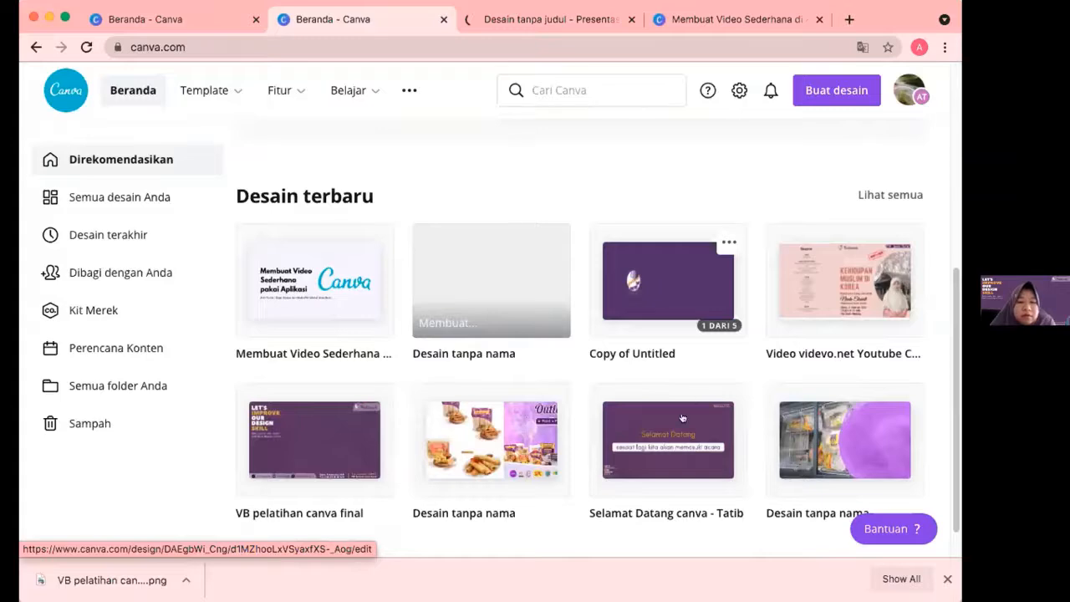
{"action": "left_click", "coordinate": [640, 373]}
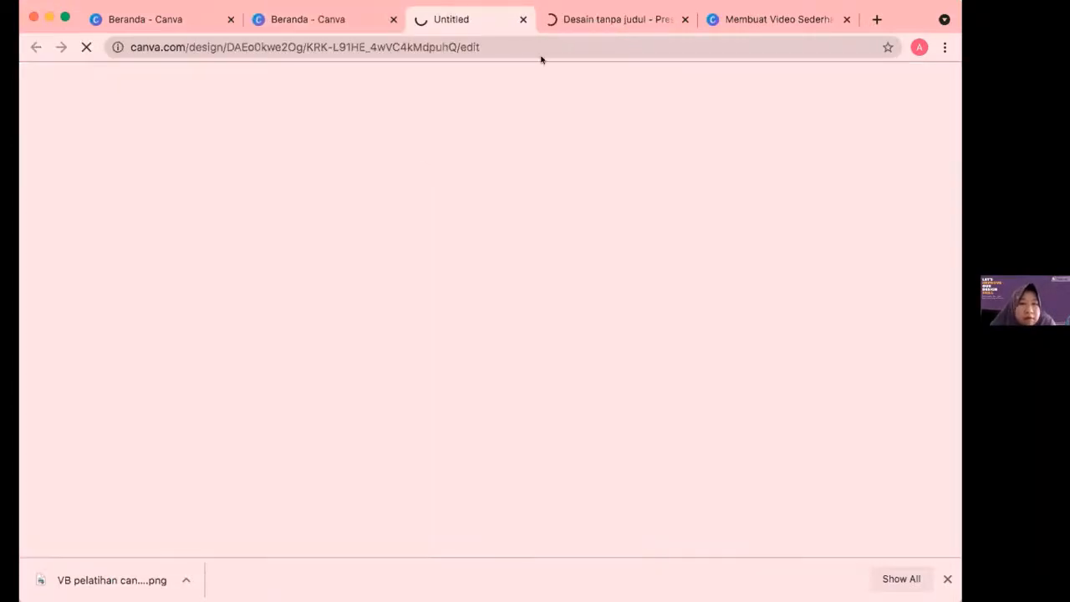
{"action": "left_click", "coordinate": [753, 26]}
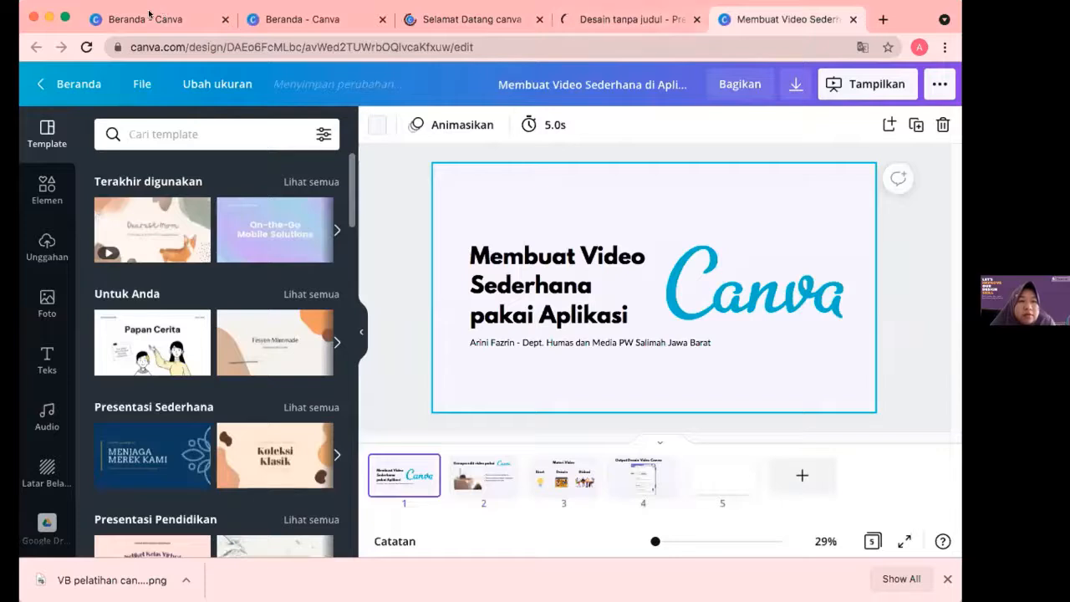
{"action": "left_click", "coordinate": [602, 23]}
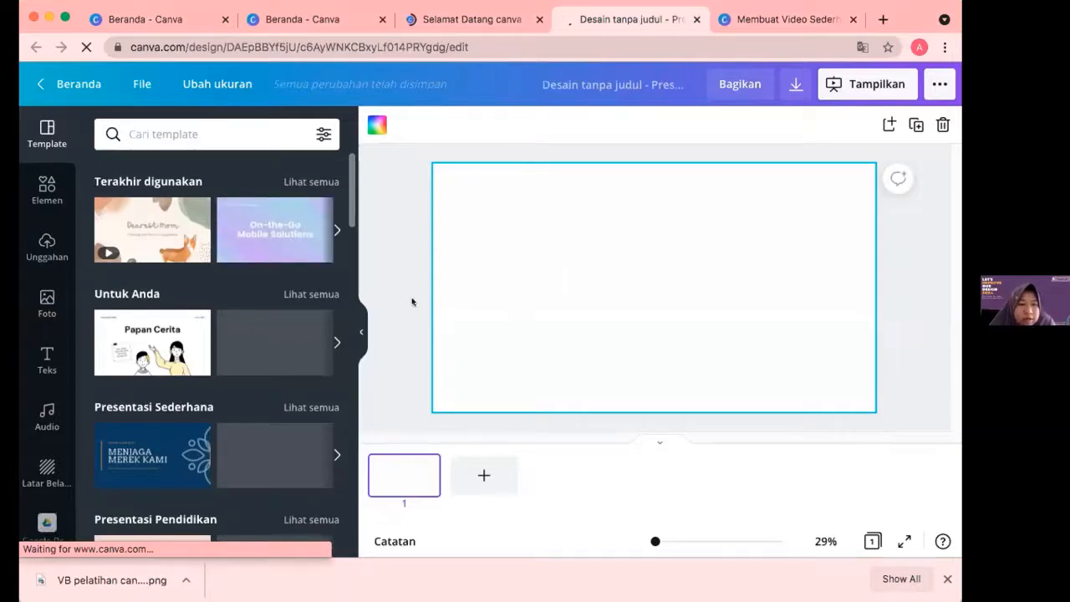
Look through the images in the uploads library
{"action": "left_click", "coordinate": [33, 246]}
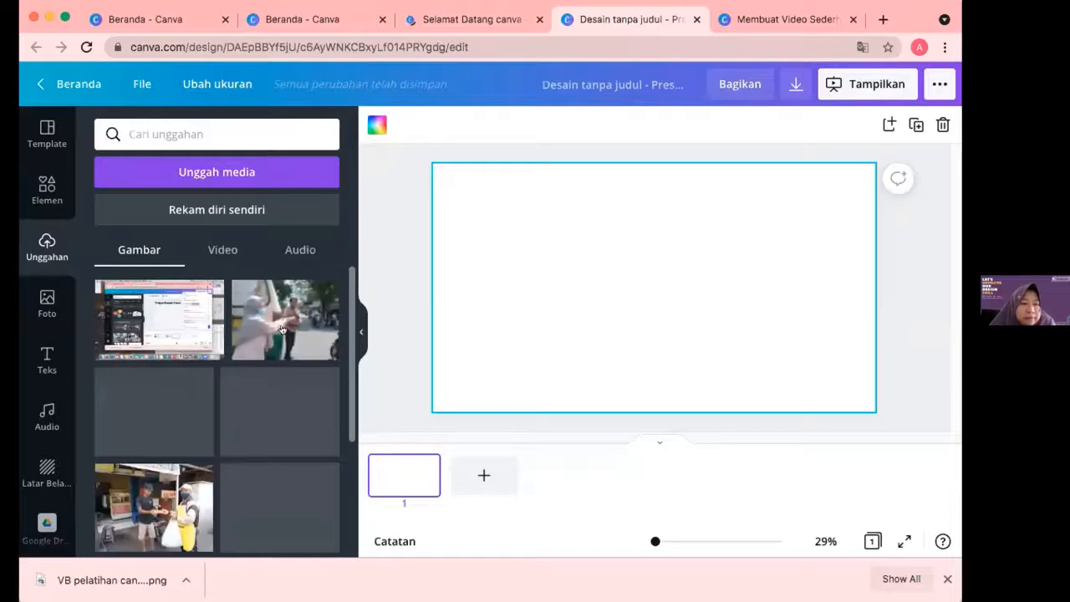
{"action": "scroll", "coordinate": [220, 356], "scroll_direction": "down", "scroll_amount": 3}
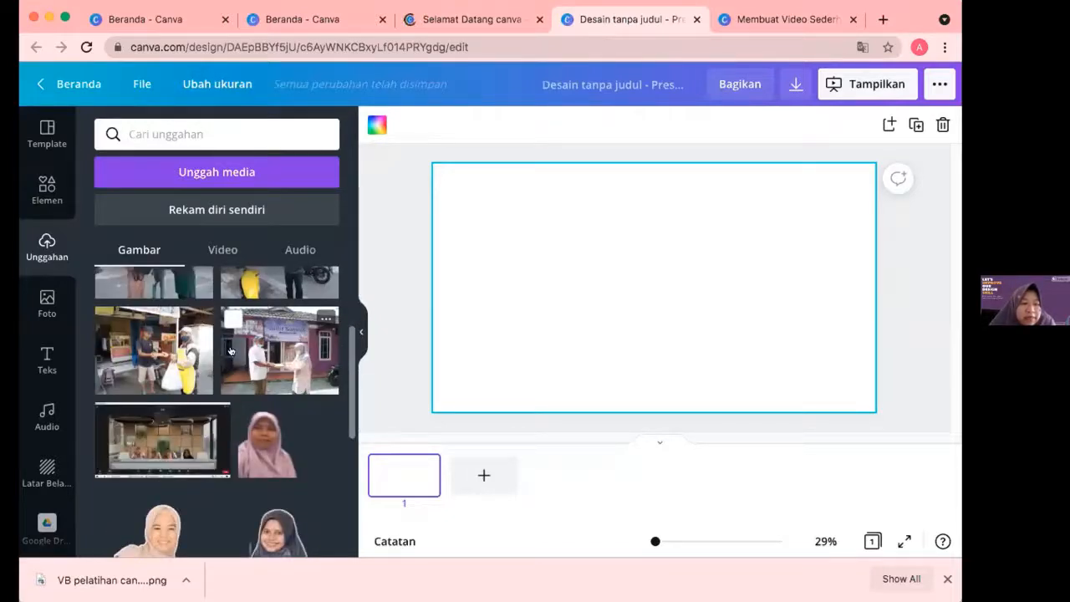
{"action": "scroll", "coordinate": [231, 351], "scroll_direction": "up", "scroll_amount": 2}
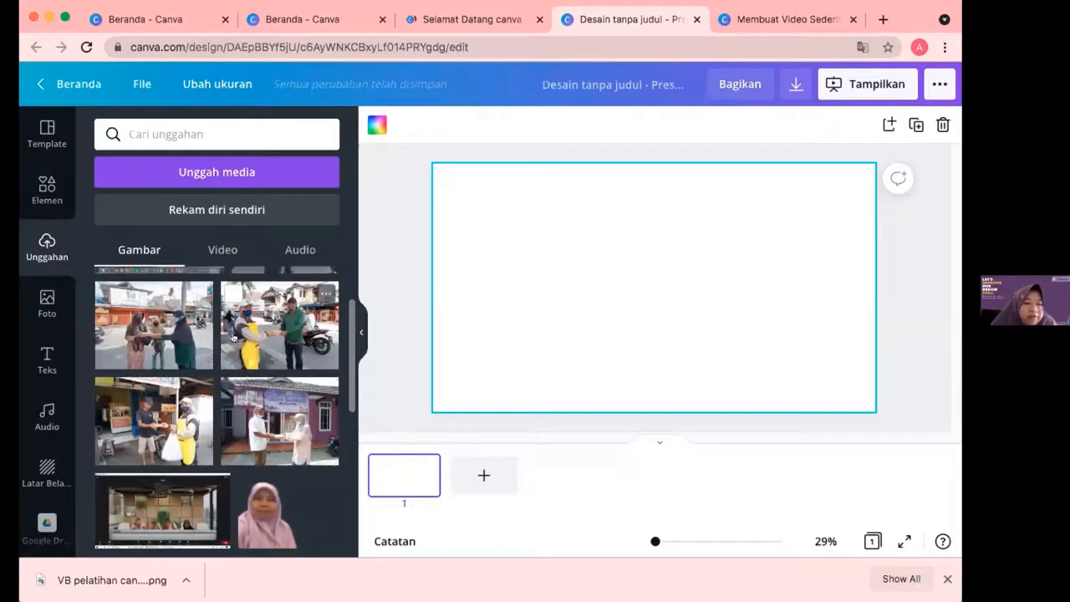
{"action": "scroll", "coordinate": [234, 337], "scroll_direction": "up", "scroll_amount": 1}
{"action": "scroll", "coordinate": [234, 337], "scroll_direction": "up", "scroll_amount": 1}
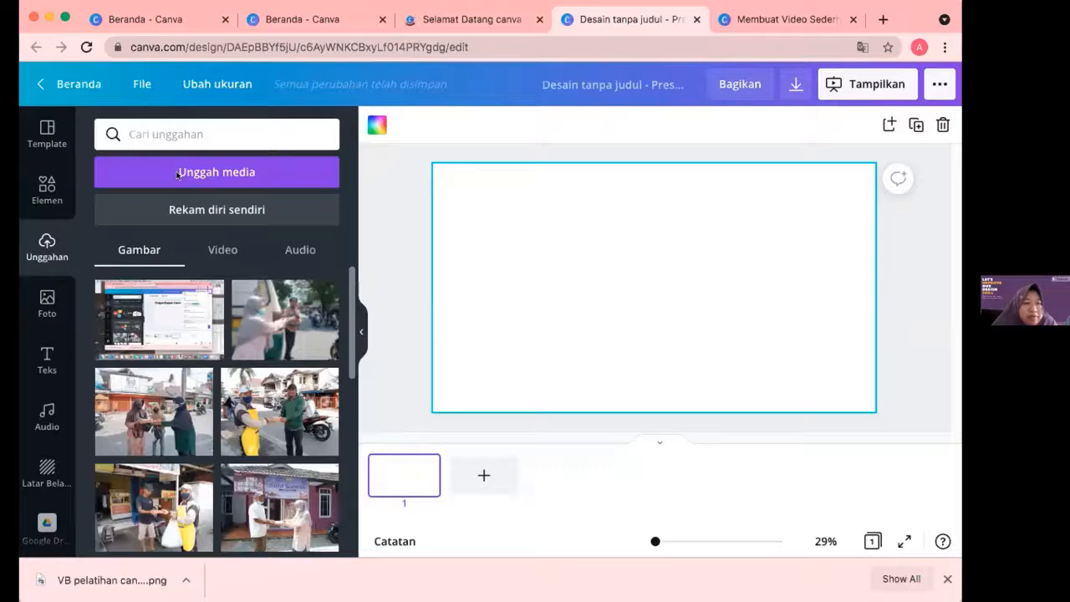
Browse the photos and videos in the 0. Tutorial Video Canva folder through the device upload dialog, and close it without uploading
{"action": "left_click", "coordinate": [178, 174]}
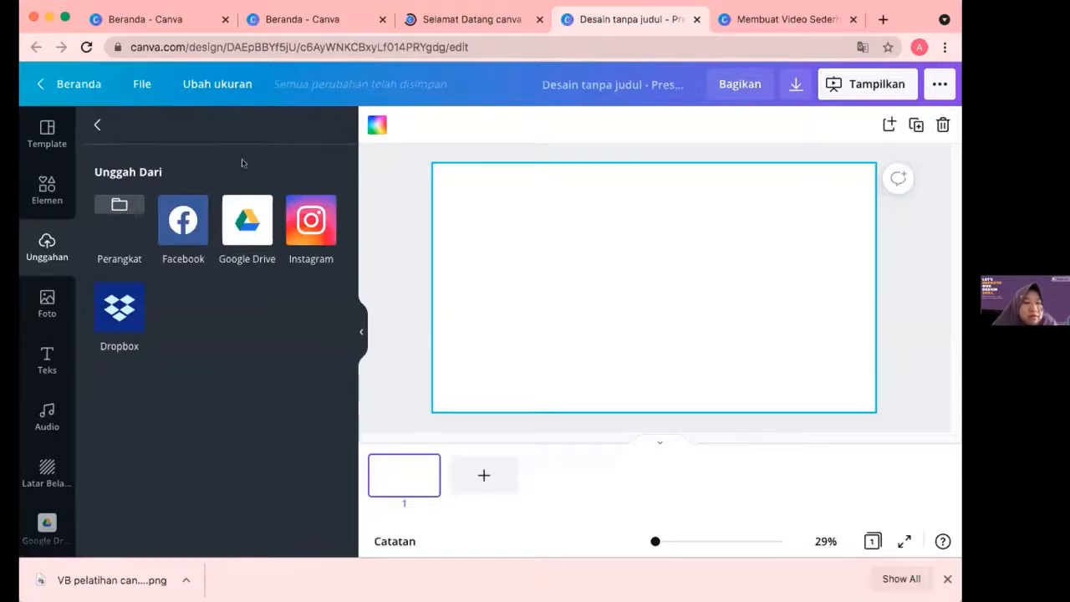
{"action": "left_click", "coordinate": [280, 200]}
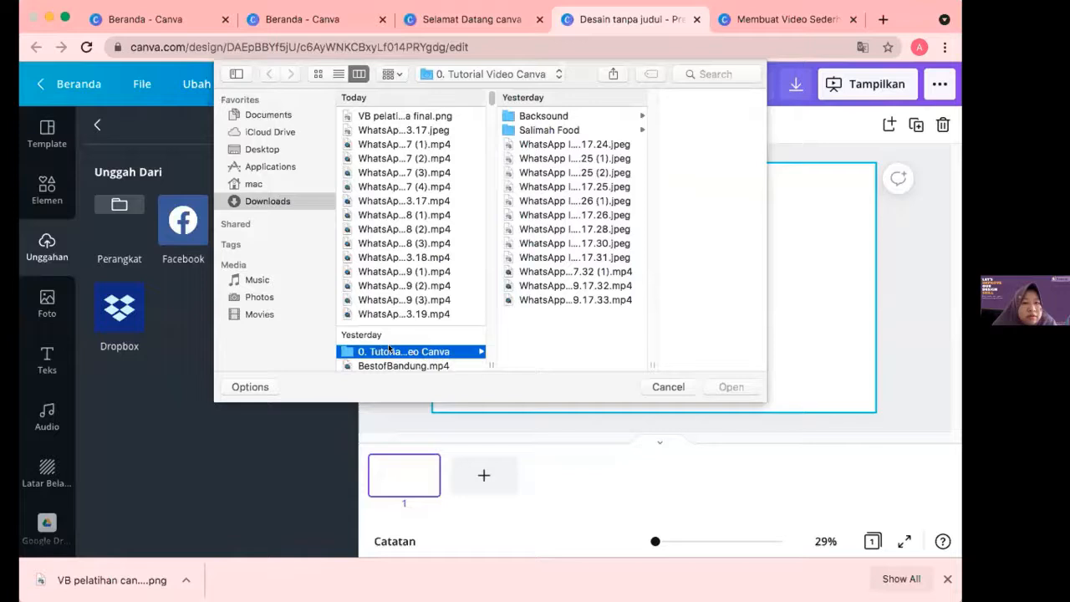
{"action": "left_click", "coordinate": [569, 173]}
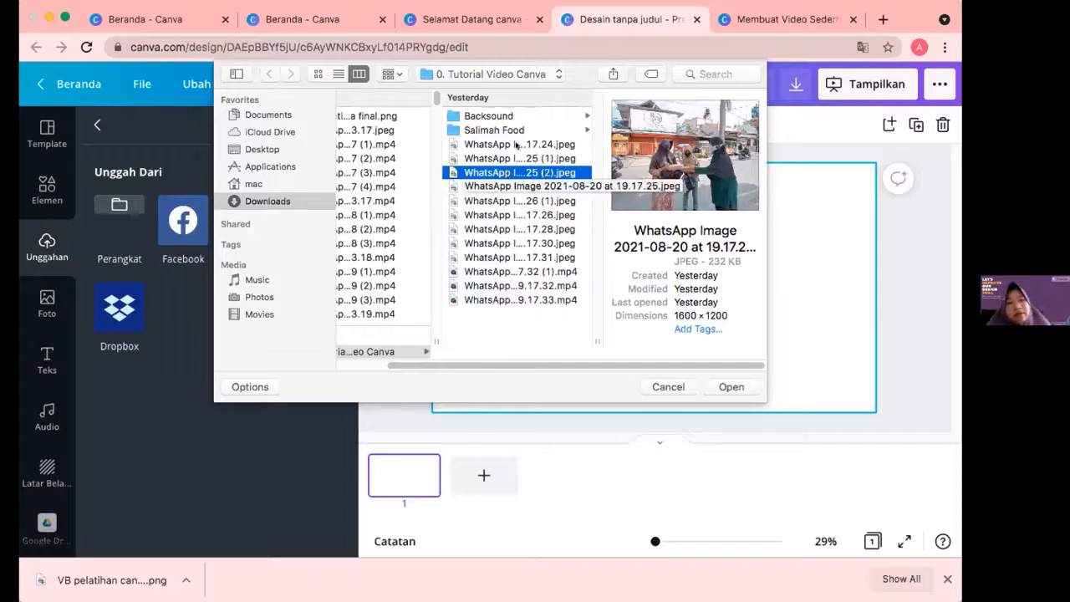
{"action": "left_click", "coordinate": [507, 146]}
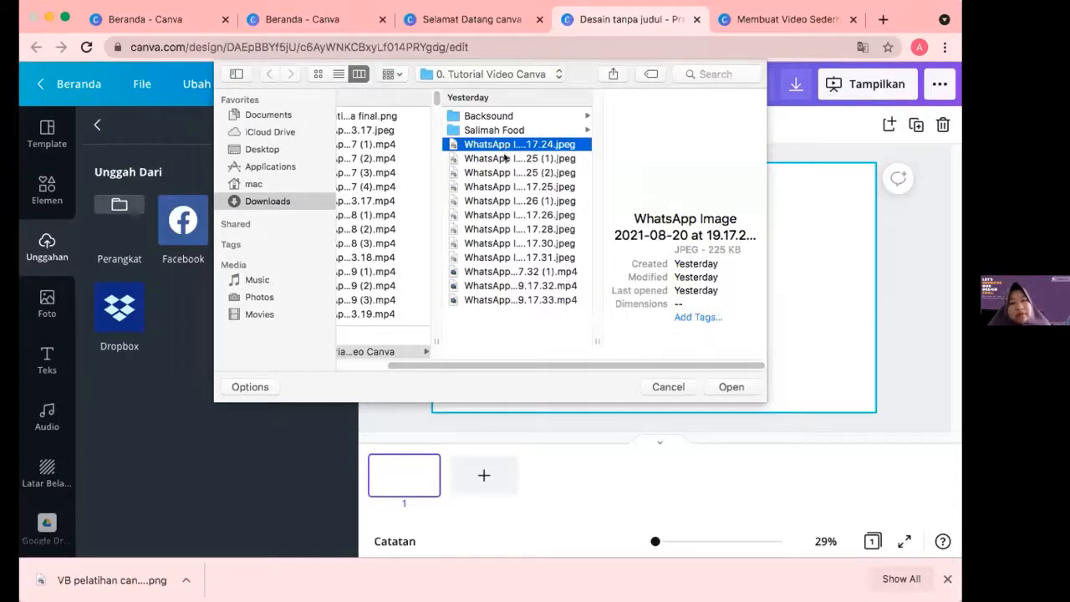
{"action": "left_click", "coordinate": [527, 158]}
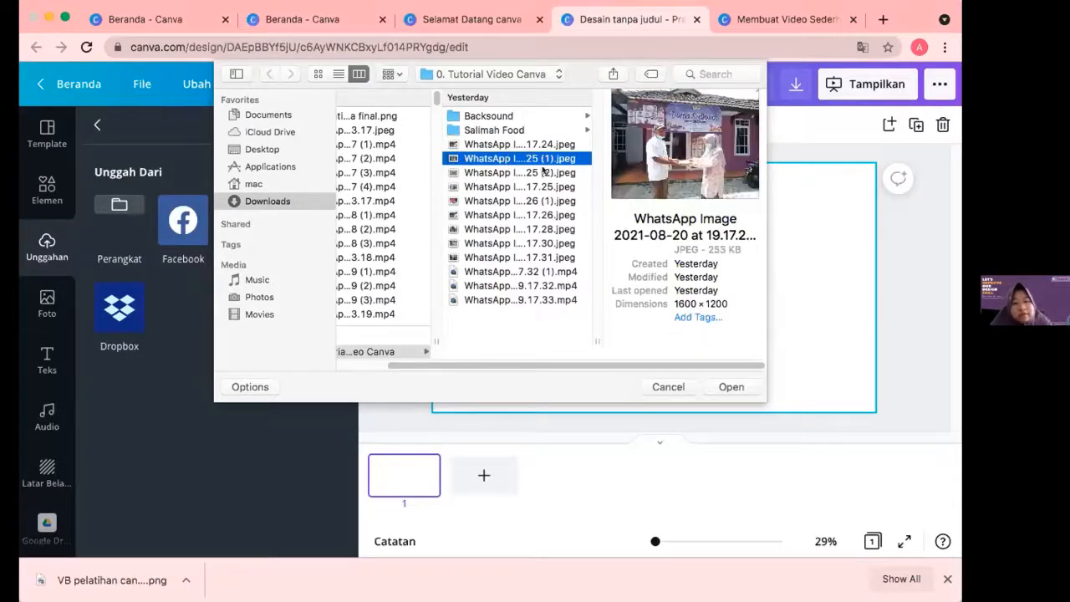
{"action": "key", "text": "Up"}
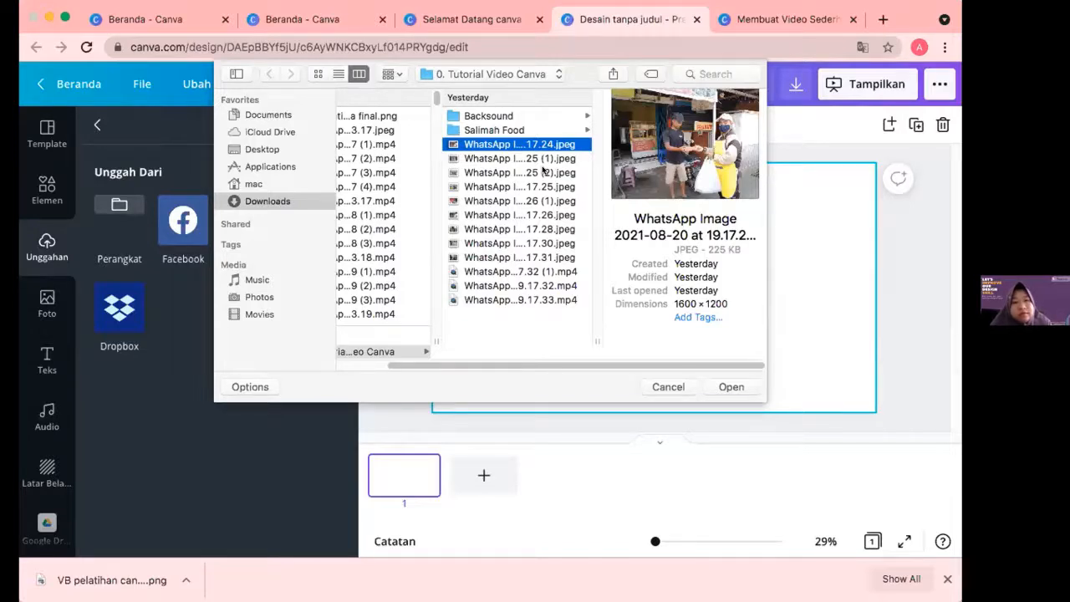
{"action": "key", "text": "shift+Down"}
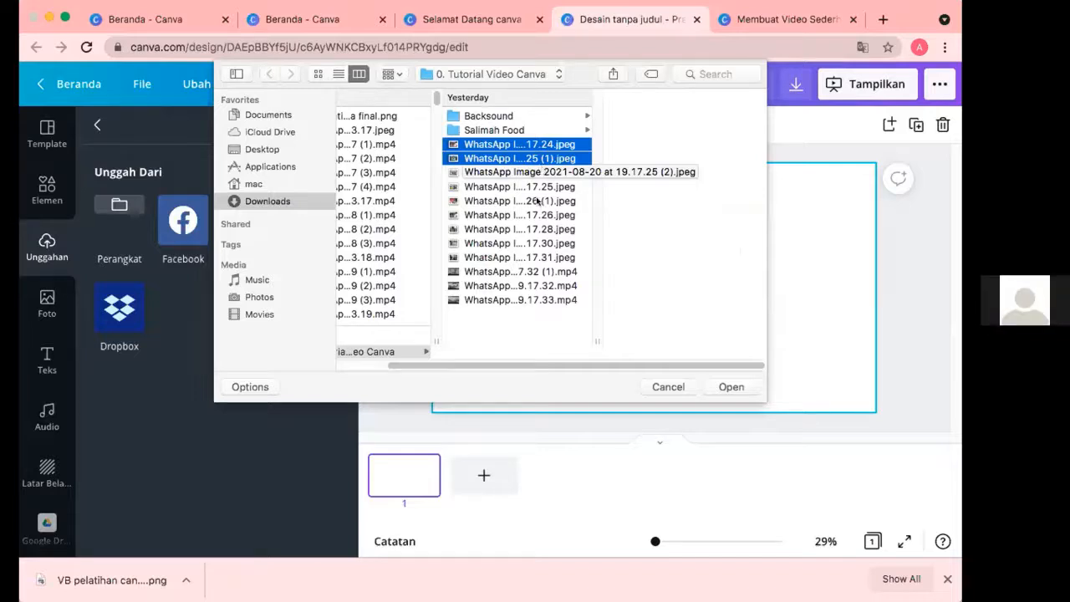
{"action": "left_click", "coordinate": [505, 187]}
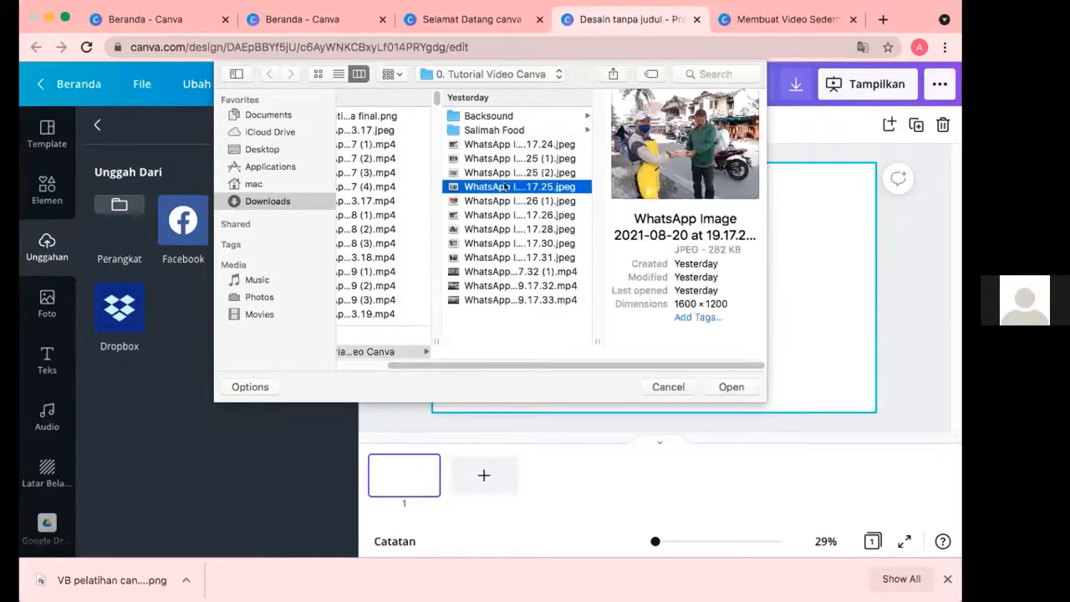
{"action": "left_click", "coordinate": [520, 301]}
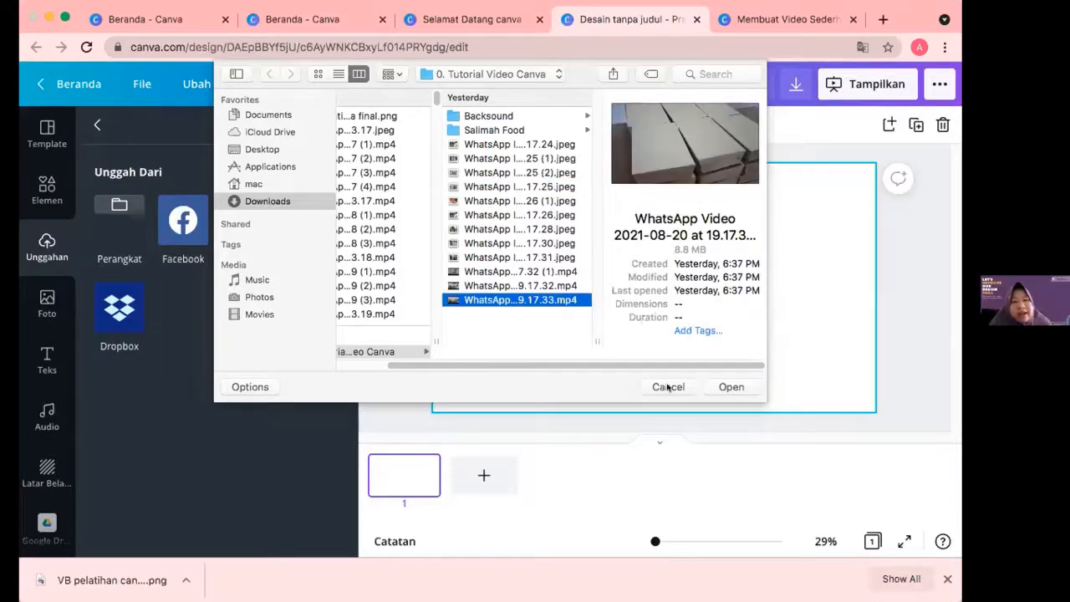
{"action": "key", "text": "Return"}
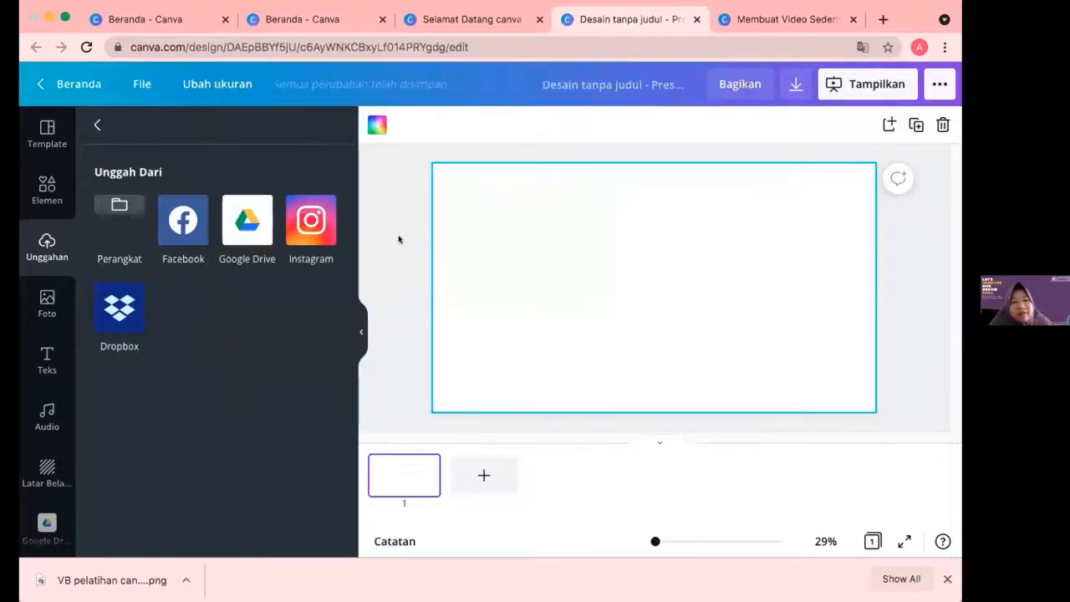
Look over the template and element libraries for the blank presentation
{"action": "left_click", "coordinate": [508, 294]}
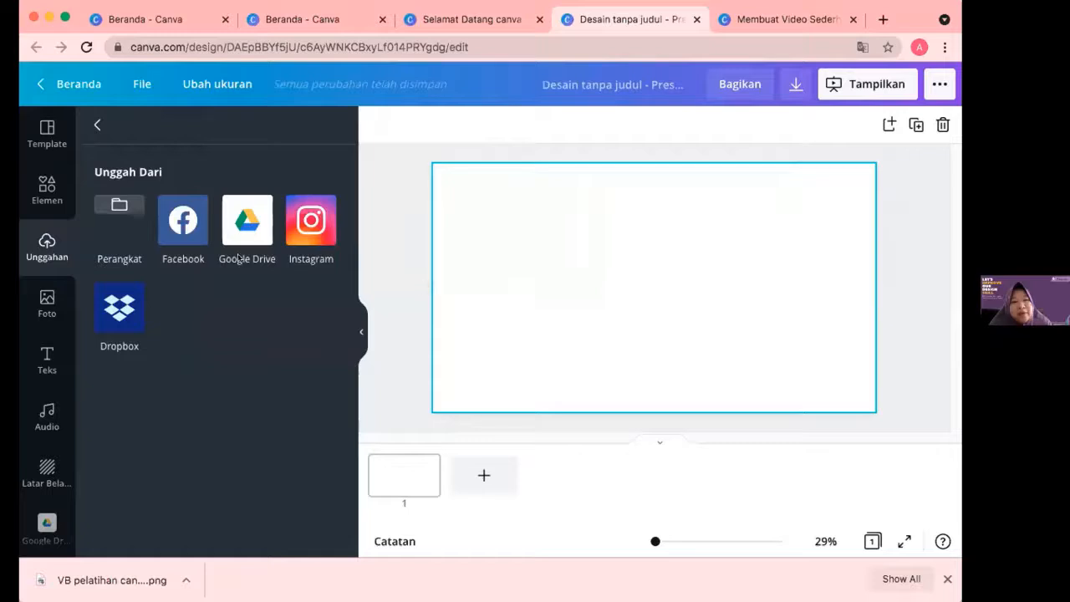
{"action": "left_click", "coordinate": [38, 131]}
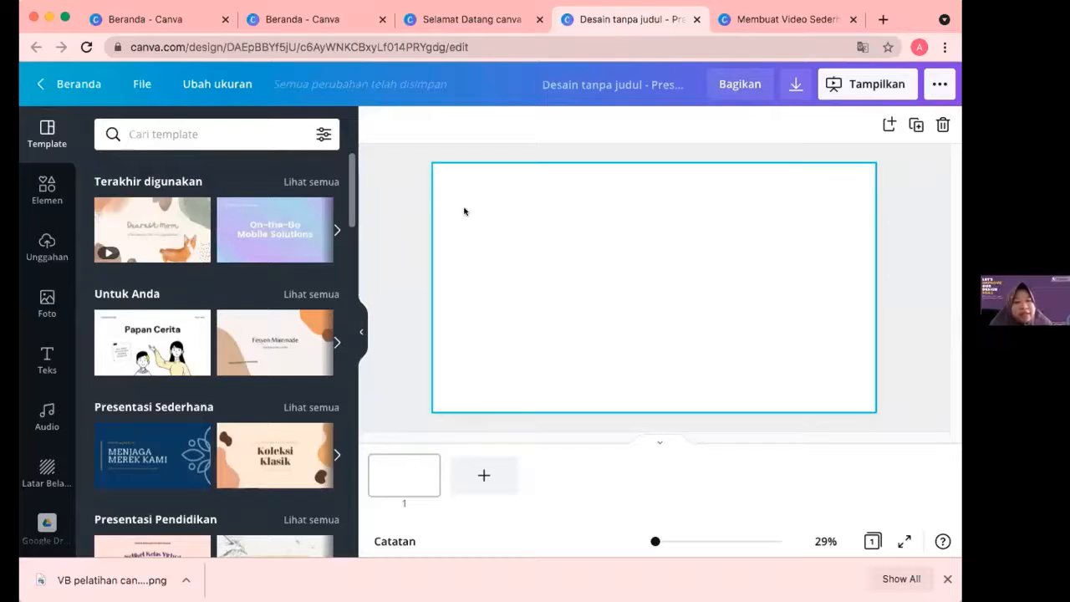
{"action": "left_click", "coordinate": [43, 187]}
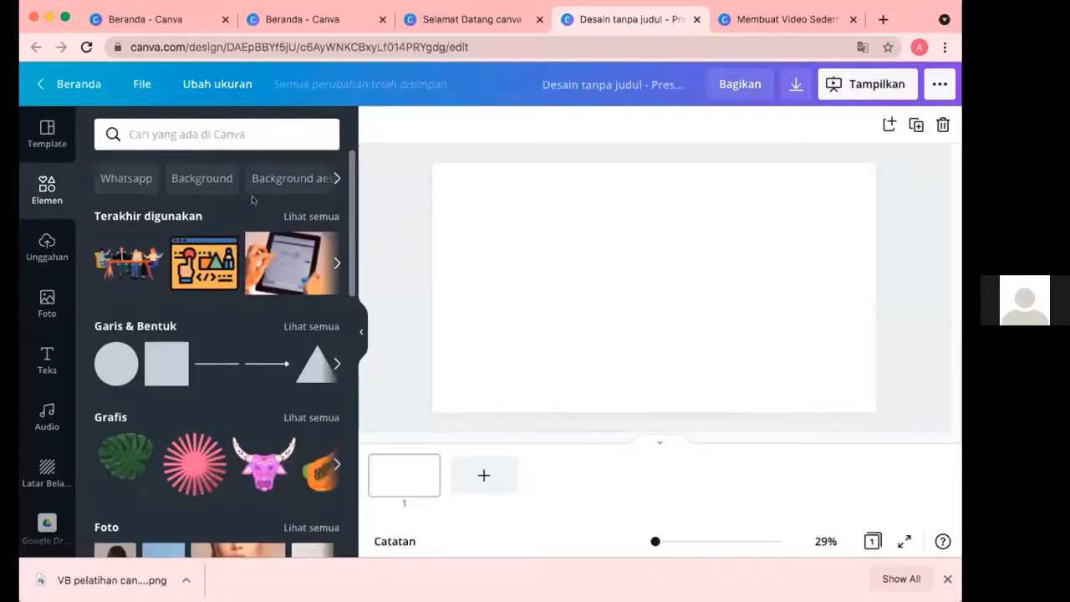
Open the device upload dialog and go to the 0. Tutorial Video Canva folder inside Downloads
{"action": "left_click", "coordinate": [48, 246]}
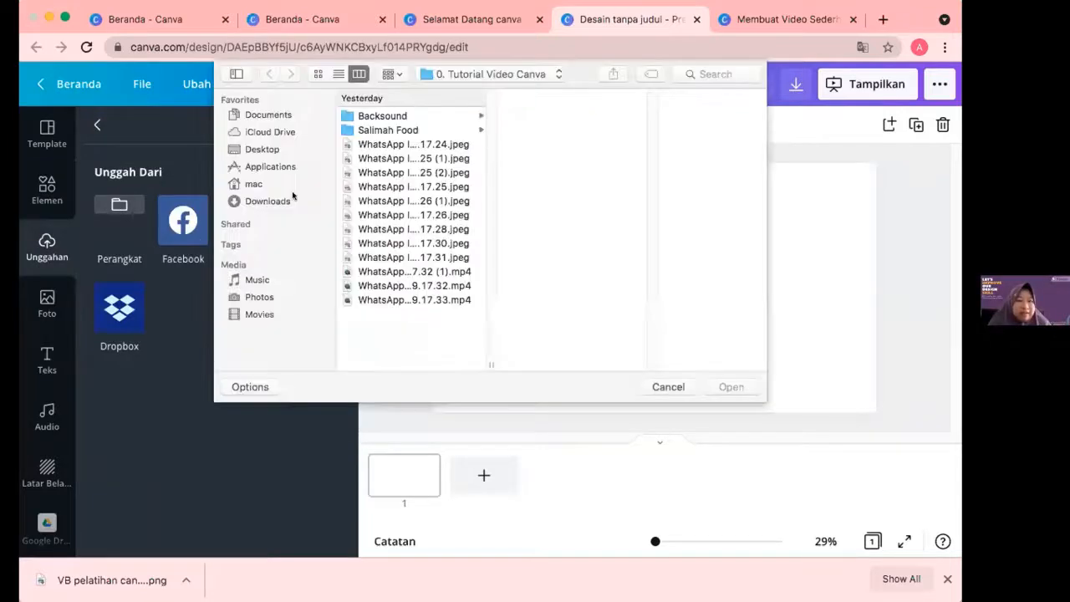
{"action": "left_click", "coordinate": [401, 131]}
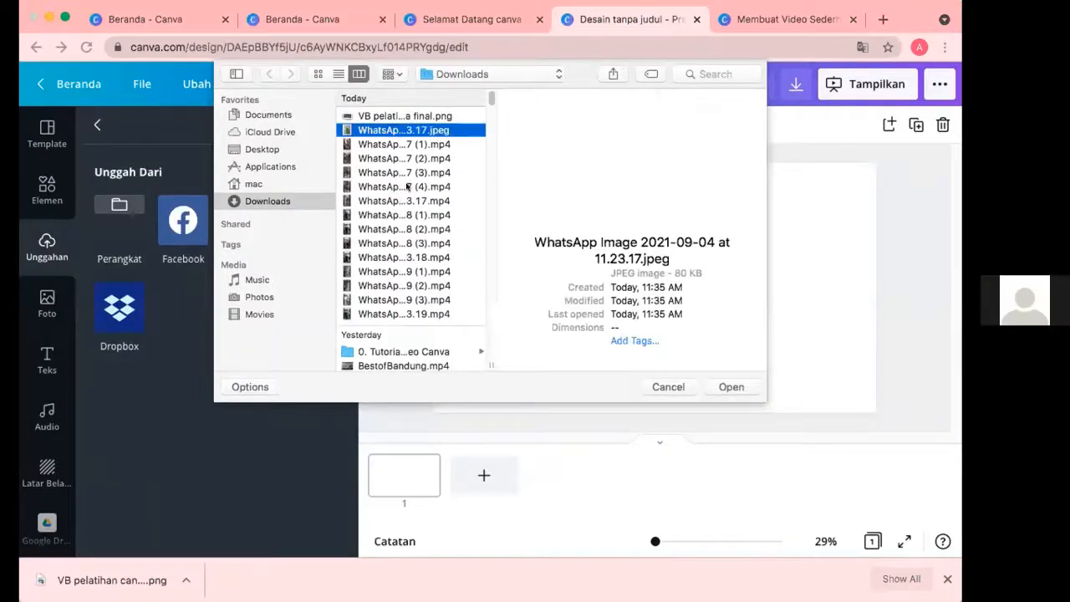
{"action": "left_click", "coordinate": [406, 186]}
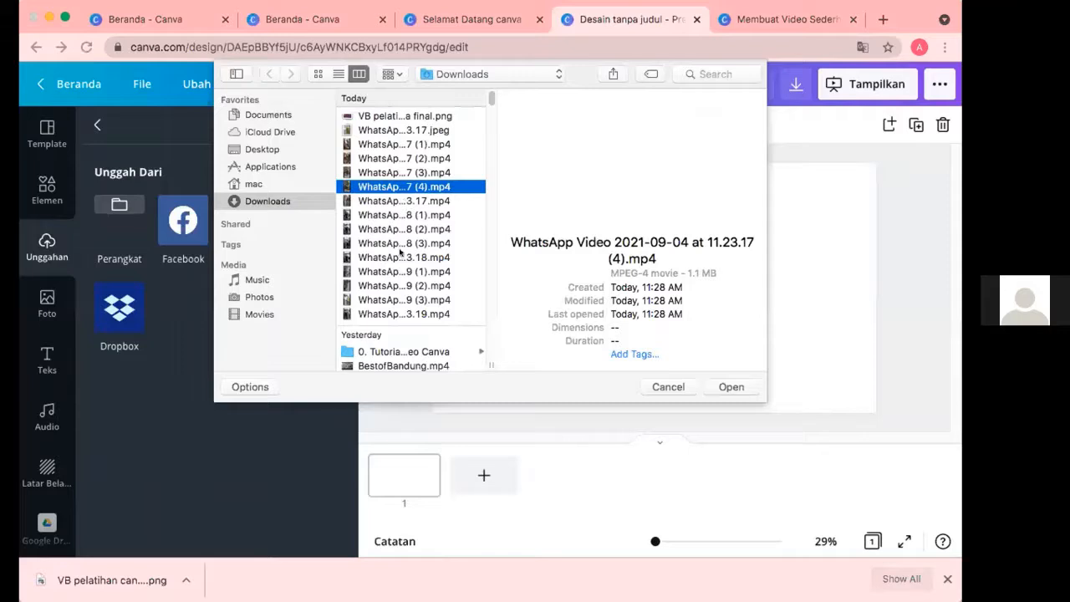
{"action": "left_click", "coordinate": [393, 300]}
{"action": "left_click", "coordinate": [393, 314], "text": "shift"}
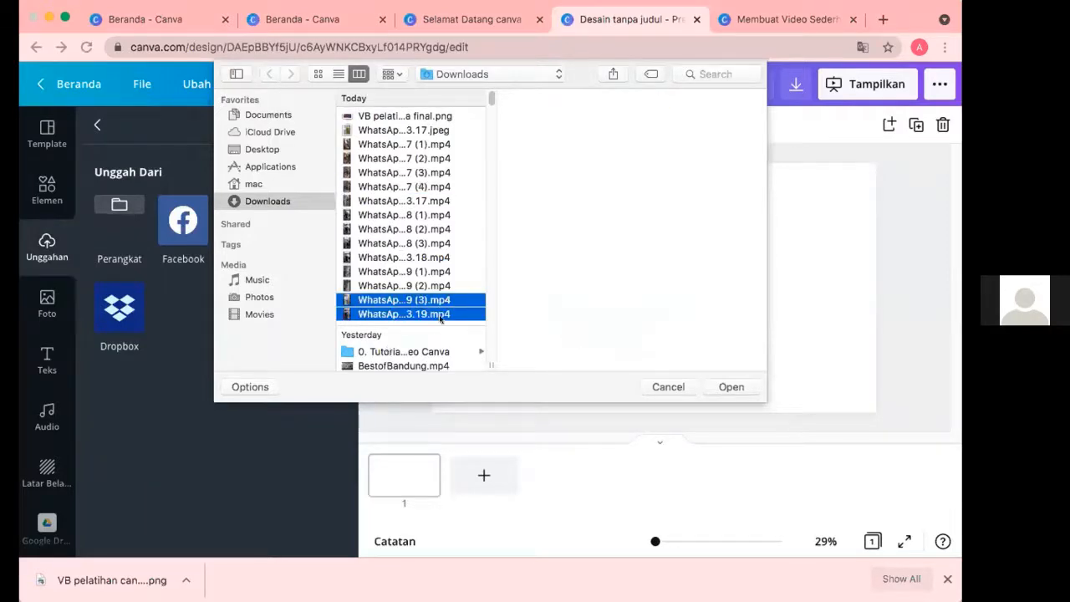
{"action": "key", "text": "Down"}
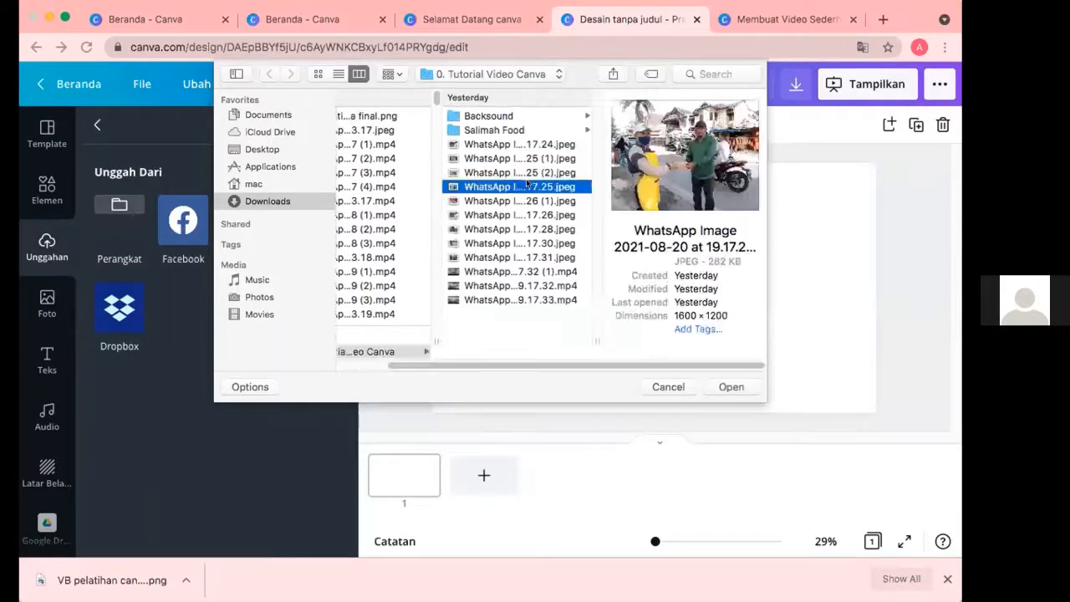
Upload all nine WhatsApp photos and the three WhatsApp videos from the 0. Tutorial Video Canva folder
{"action": "left_click", "coordinate": [527, 185]}
{"action": "left_click", "coordinate": [507, 145]}
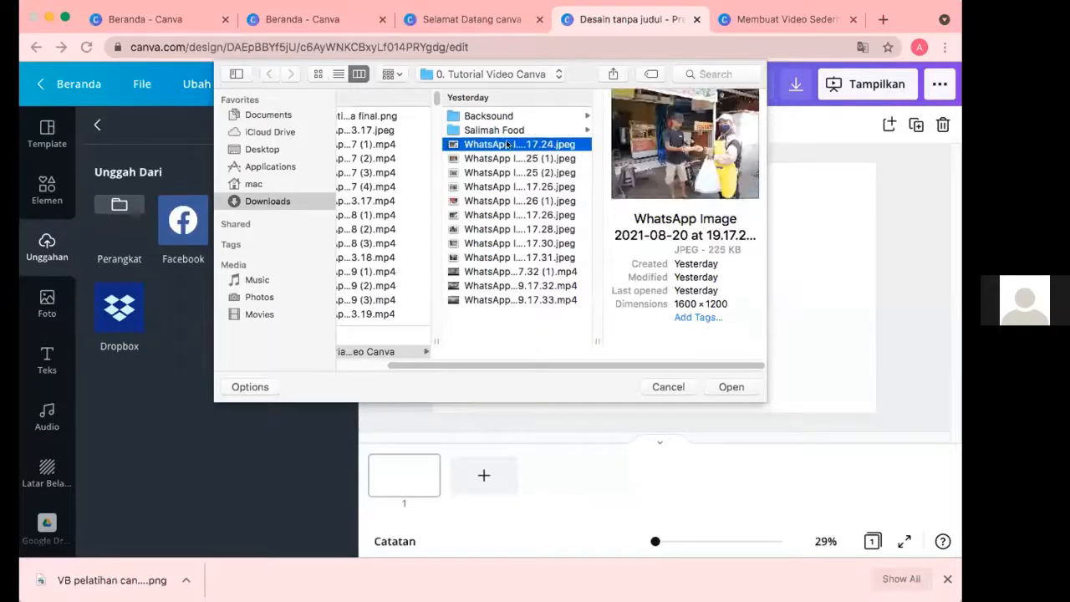
{"action": "key", "text": "shift+Down"}
{"action": "key", "text": "shift+Down"}
{"action": "key", "text": "shift+Down"}
{"action": "key", "text": "shift+Down"}
{"action": "key", "text": "shift+Down"}
{"action": "key", "text": "shift+Down"}
{"action": "key", "text": "shift+Down"}
{"action": "key", "text": "shift+Down"}
{"action": "key", "text": "shift+Down"}
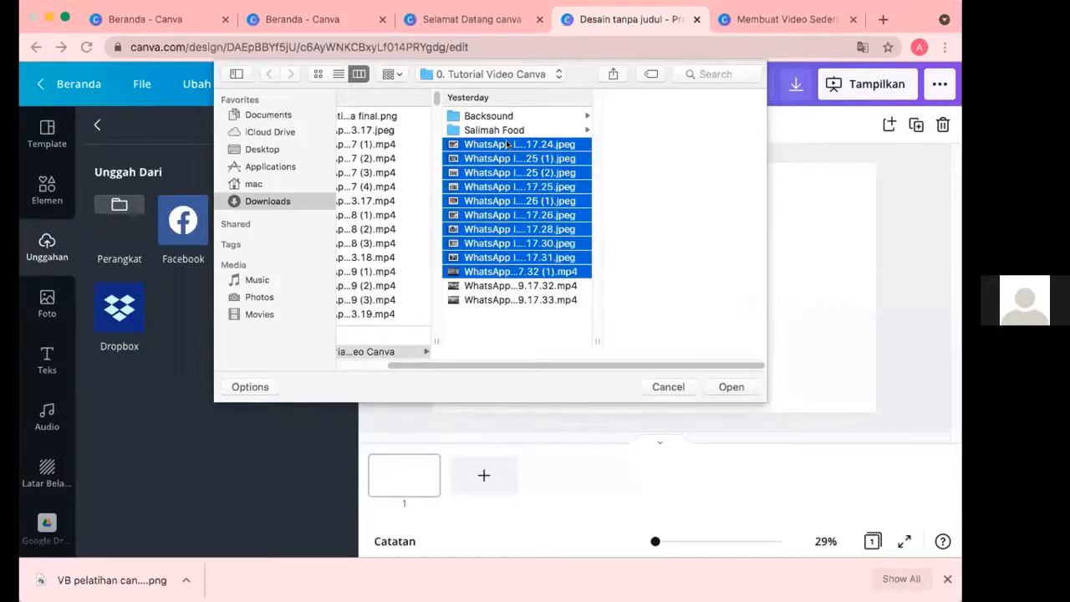
{"action": "key", "text": "shift+Down"}
{"action": "key", "text": "shift+Down"}
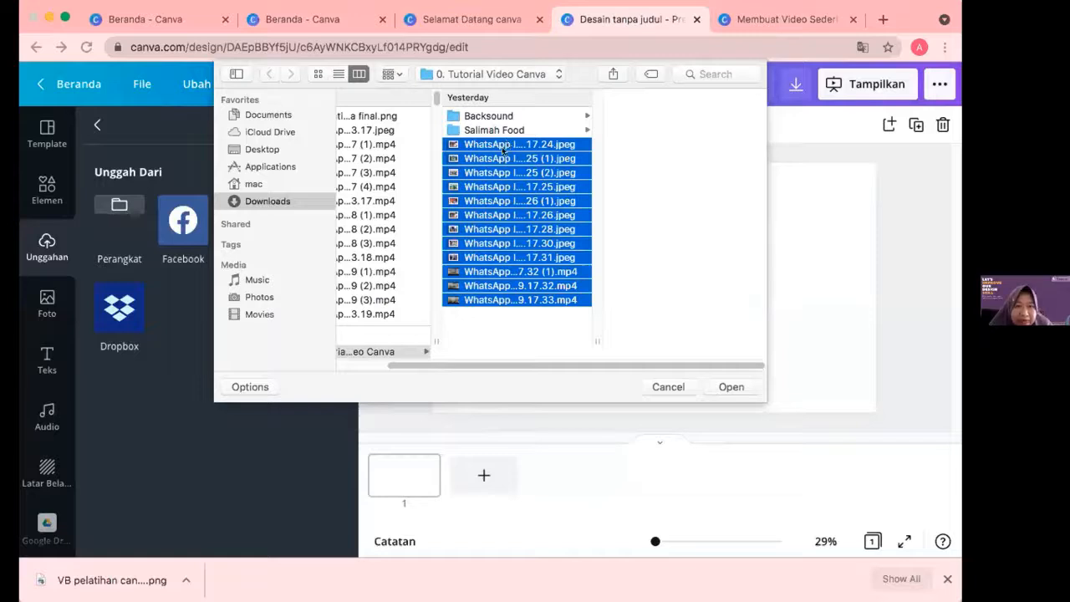
{"action": "left_click", "coordinate": [730, 386]}
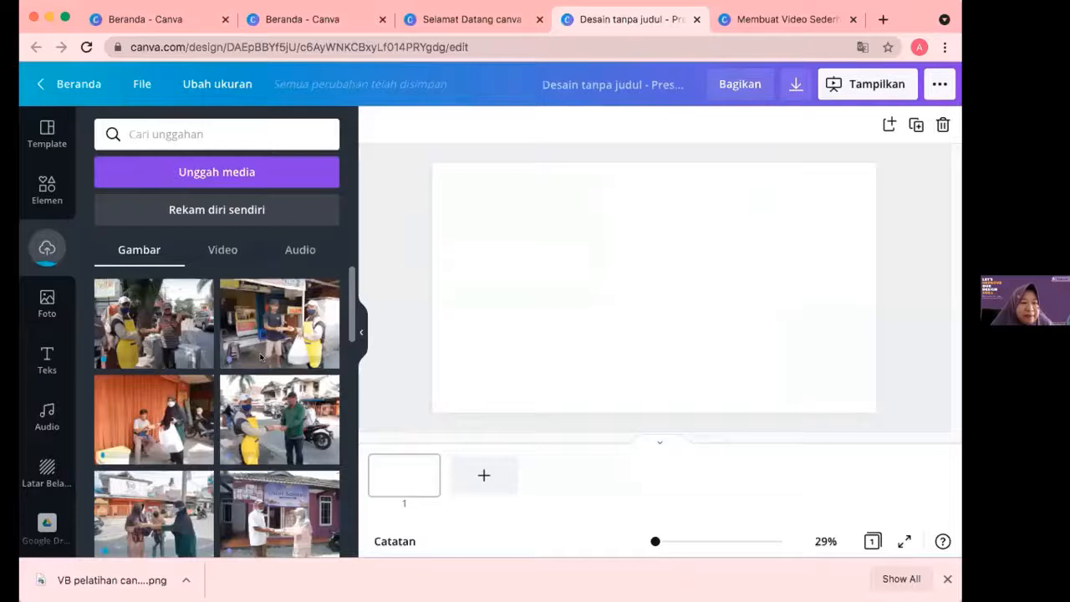
Look through the newly uploaded photos in the uploads library's image list
{"action": "scroll", "coordinate": [260, 357], "scroll_direction": "down", "scroll_amount": 1}
{"action": "scroll", "coordinate": [260, 357], "scroll_direction": "down", "scroll_amount": 1}
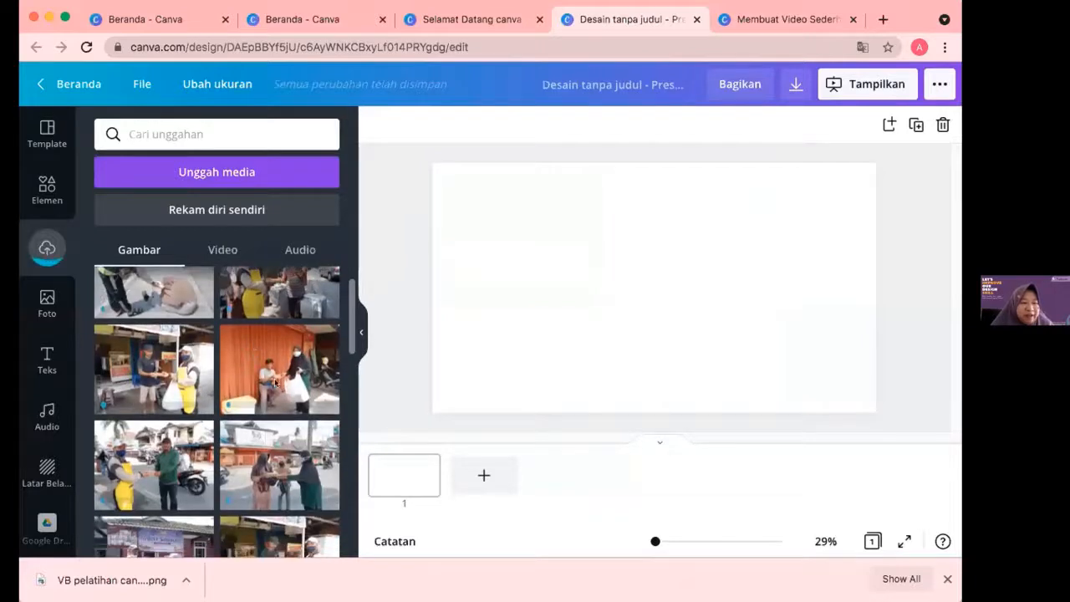
{"action": "scroll", "coordinate": [275, 373], "scroll_direction": "down", "scroll_amount": 1}
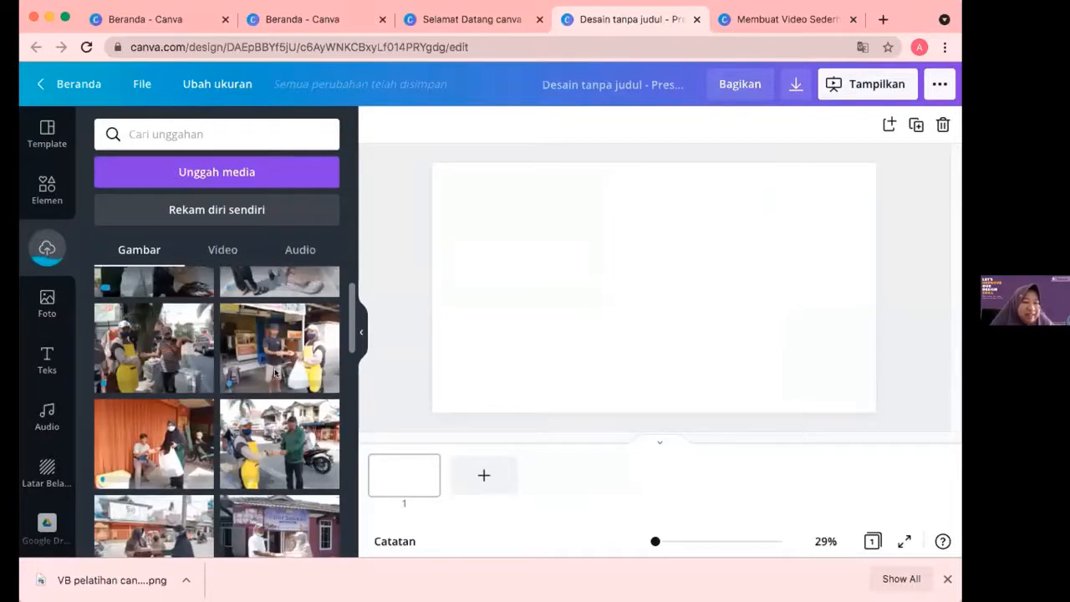
{"action": "scroll", "coordinate": [275, 373], "scroll_direction": "down", "scroll_amount": 1}
{"action": "scroll", "coordinate": [250, 363], "scroll_direction": "down", "scroll_amount": 2}
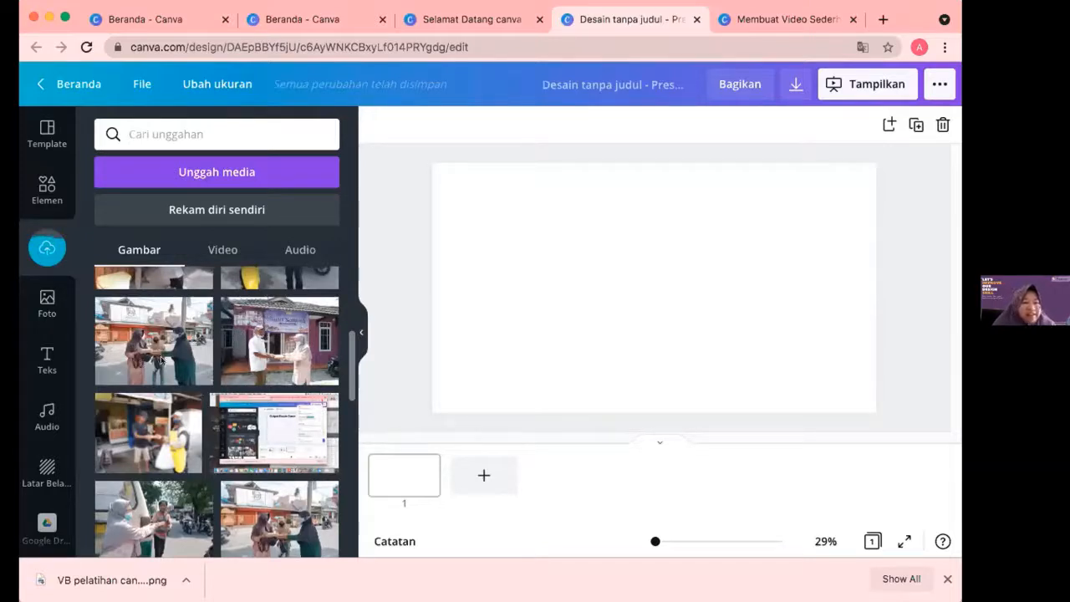
{"action": "scroll", "coordinate": [151, 362], "scroll_direction": "down", "scroll_amount": 1}
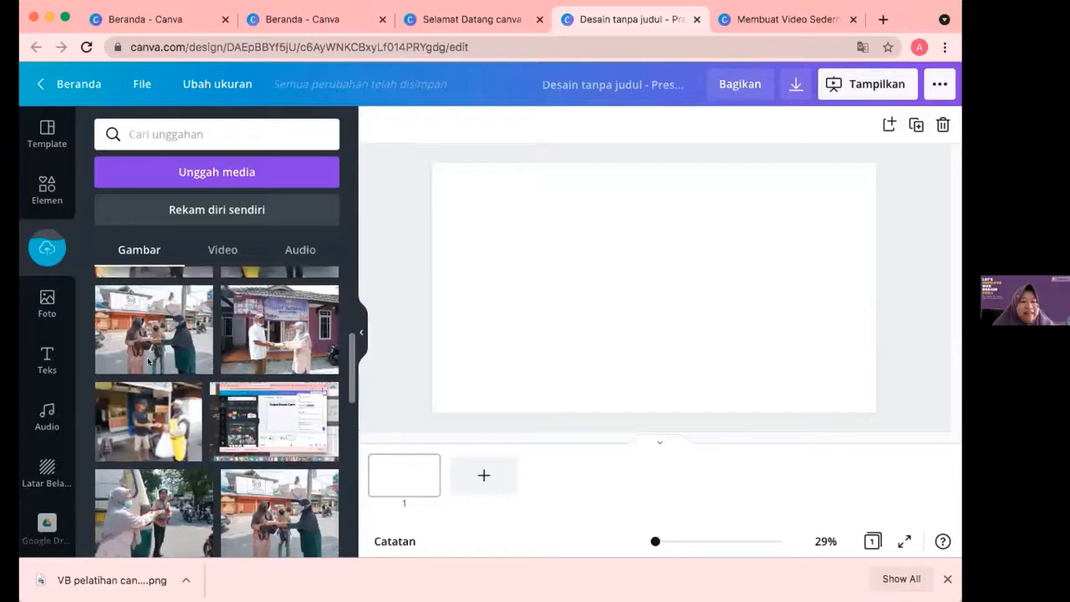
{"action": "scroll", "coordinate": [142, 362], "scroll_direction": "down", "scroll_amount": 2}
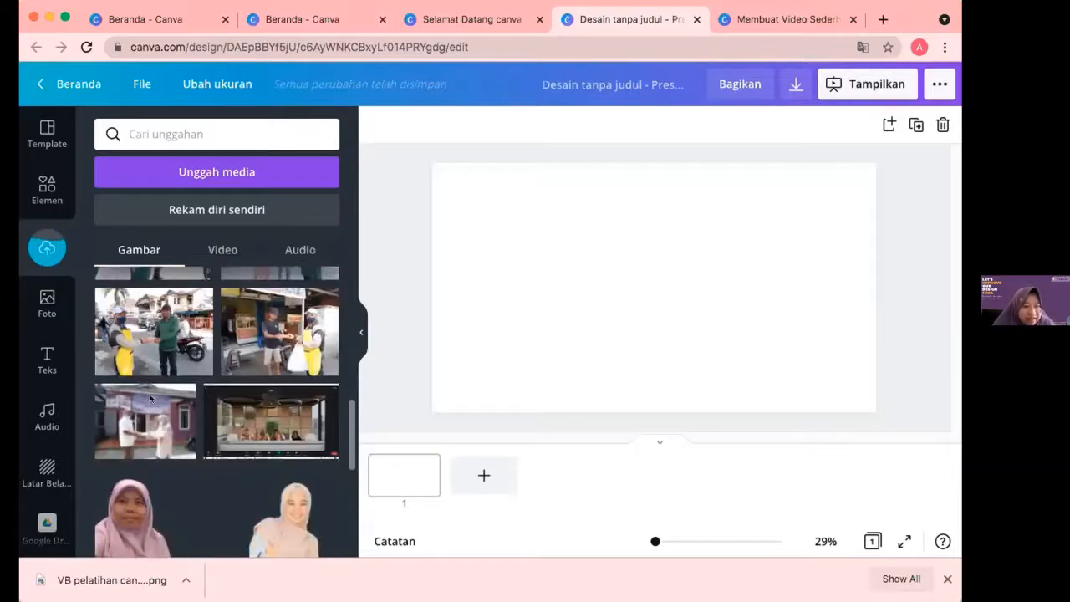
{"action": "scroll", "coordinate": [147, 390], "scroll_direction": "down", "scroll_amount": 2}
{"action": "scroll", "coordinate": [147, 389], "scroll_direction": "up", "scroll_amount": 3}
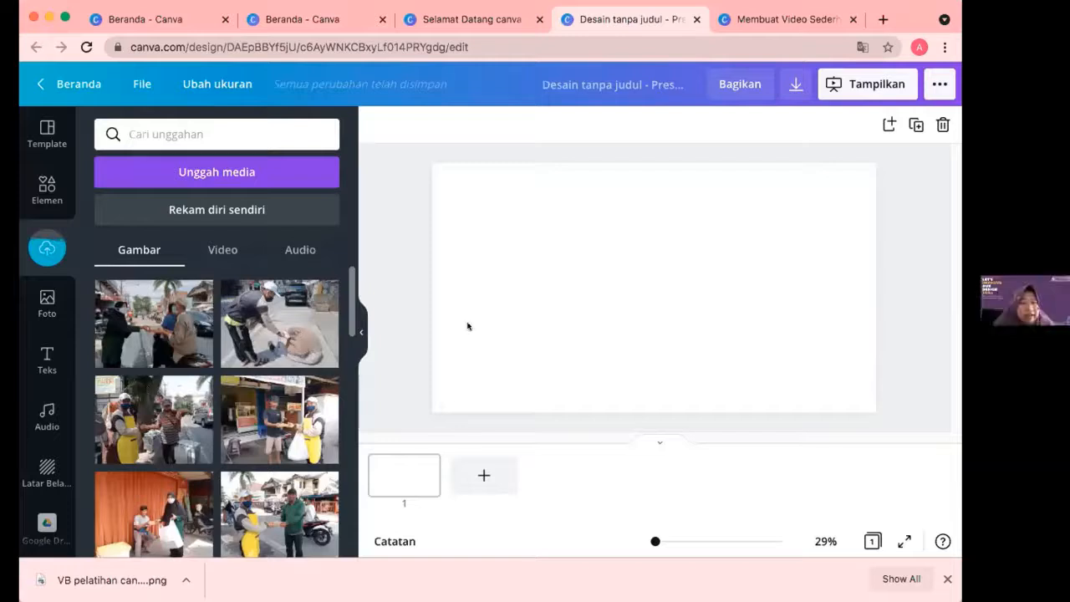
{"action": "left_click", "coordinate": [508, 269]}
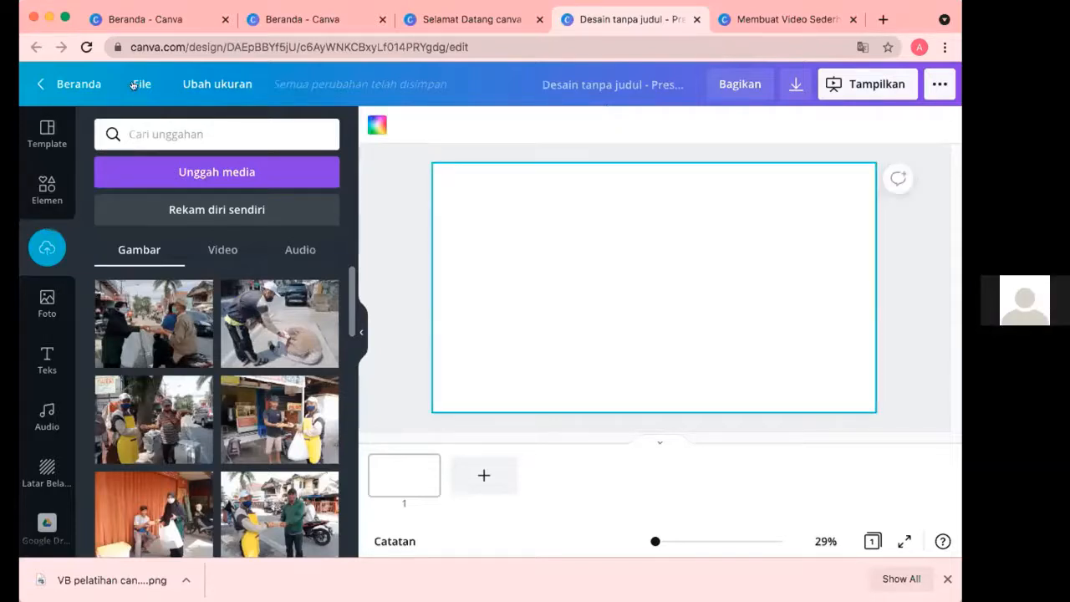
Browse the recommended design types on the Canva home page and return to the start of the list
{"action": "left_click", "coordinate": [148, 10]}
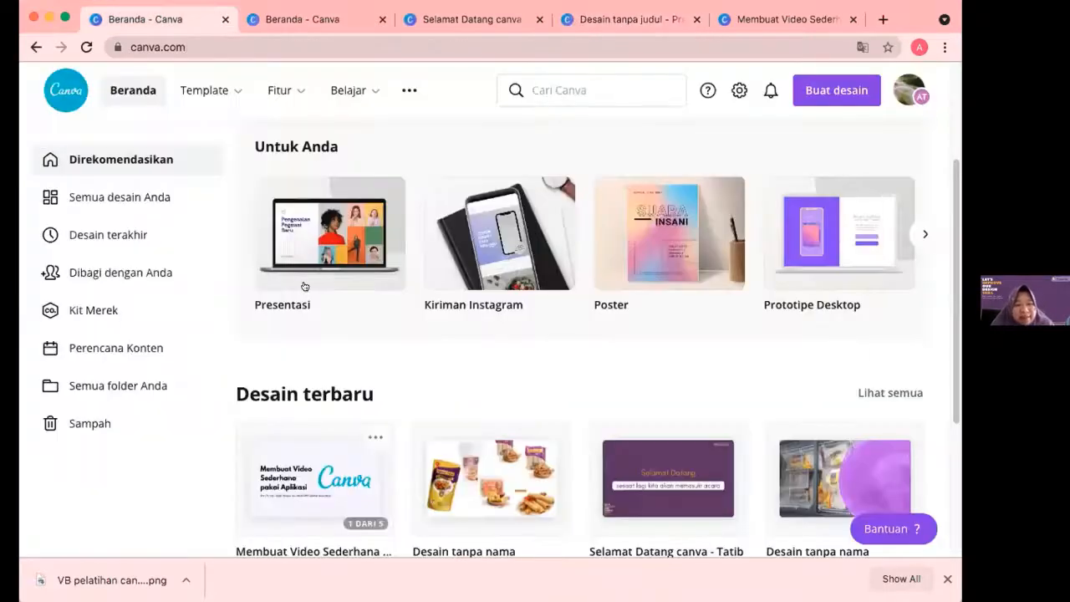
{"action": "mouse_move", "coordinate": [506, 277]}
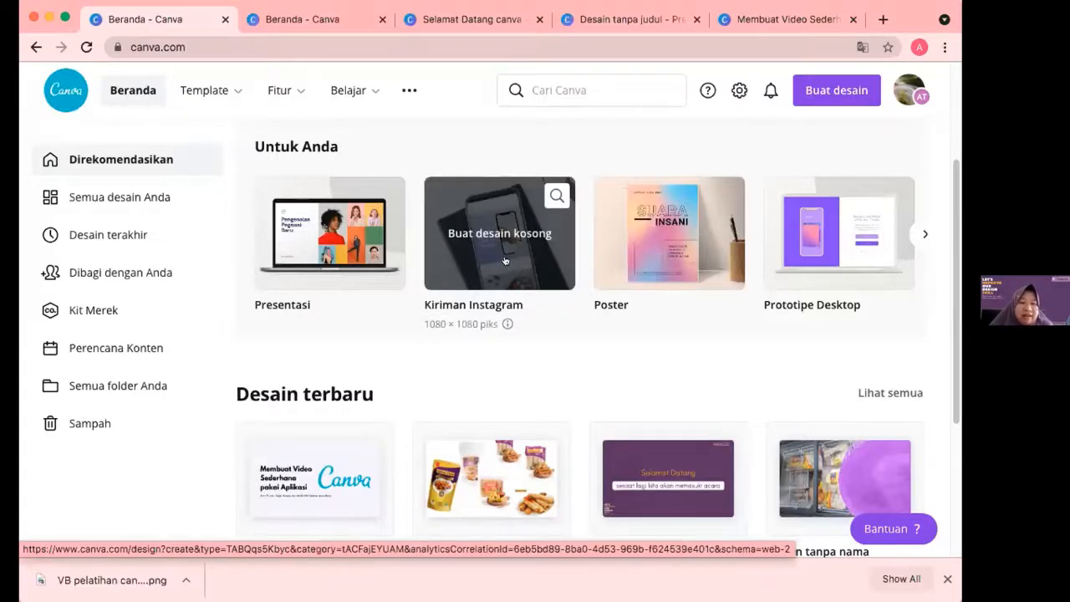
{"action": "left_click", "coordinate": [921, 233]}
{"action": "left_click", "coordinate": [917, 231]}
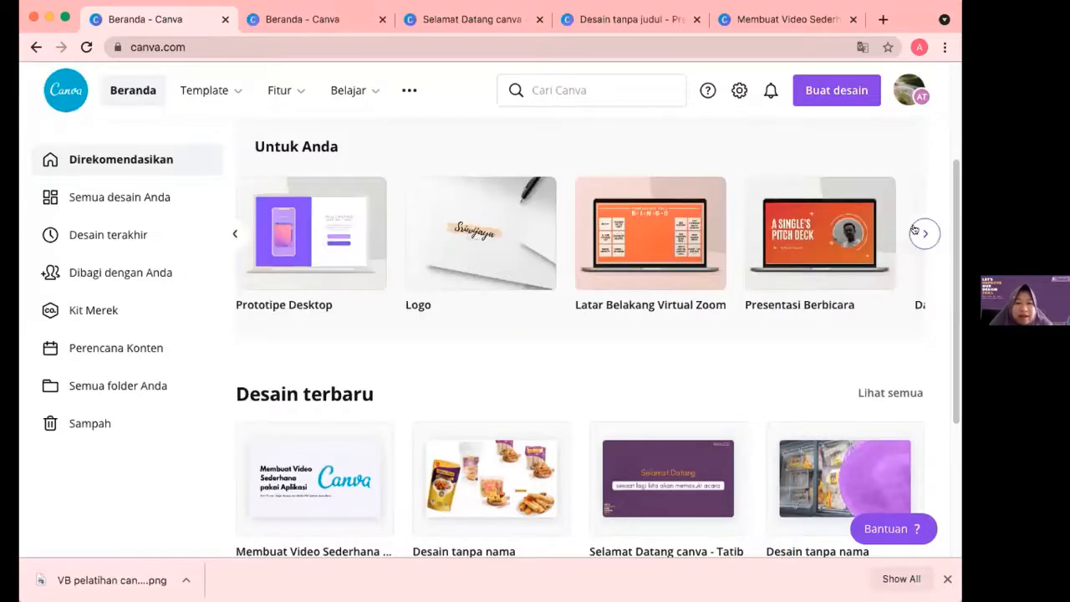
{"action": "left_click", "coordinate": [915, 231]}
{"action": "left_click", "coordinate": [914, 231]}
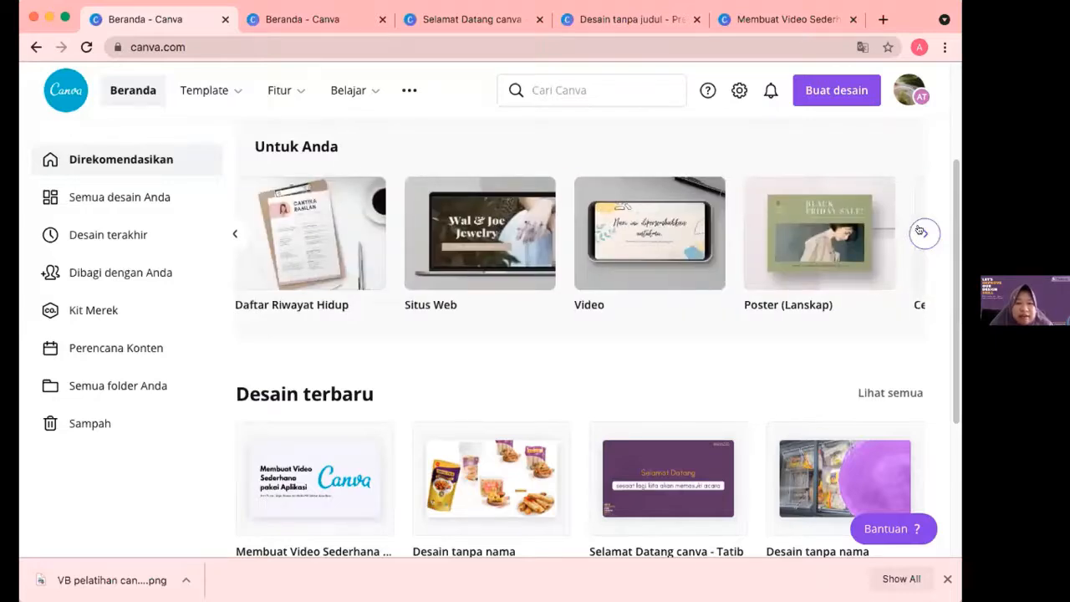
{"action": "left_click", "coordinate": [921, 232]}
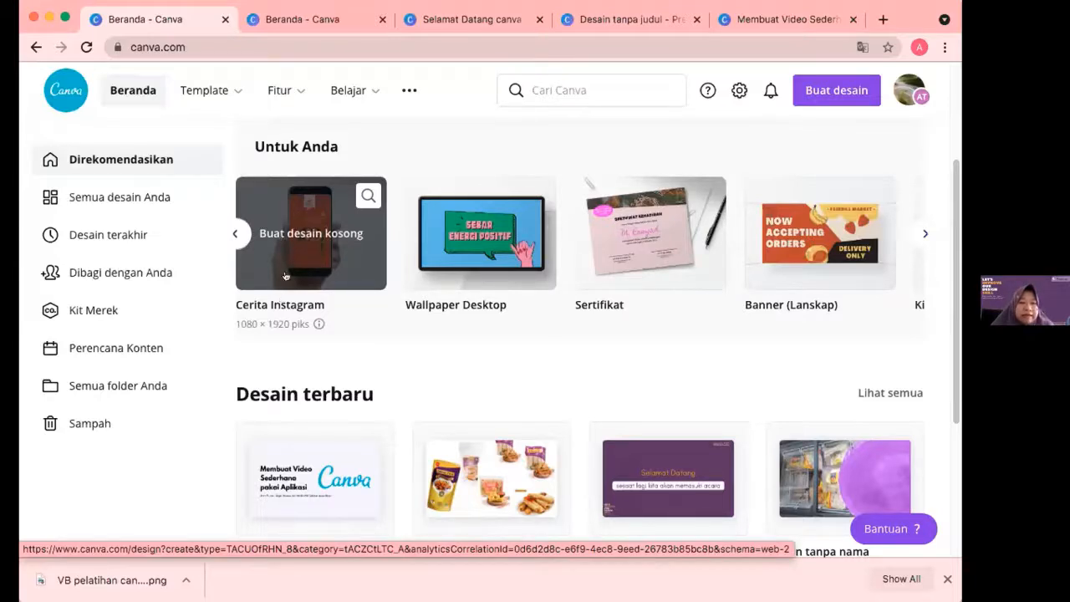
{"action": "left_click", "coordinate": [235, 235]}
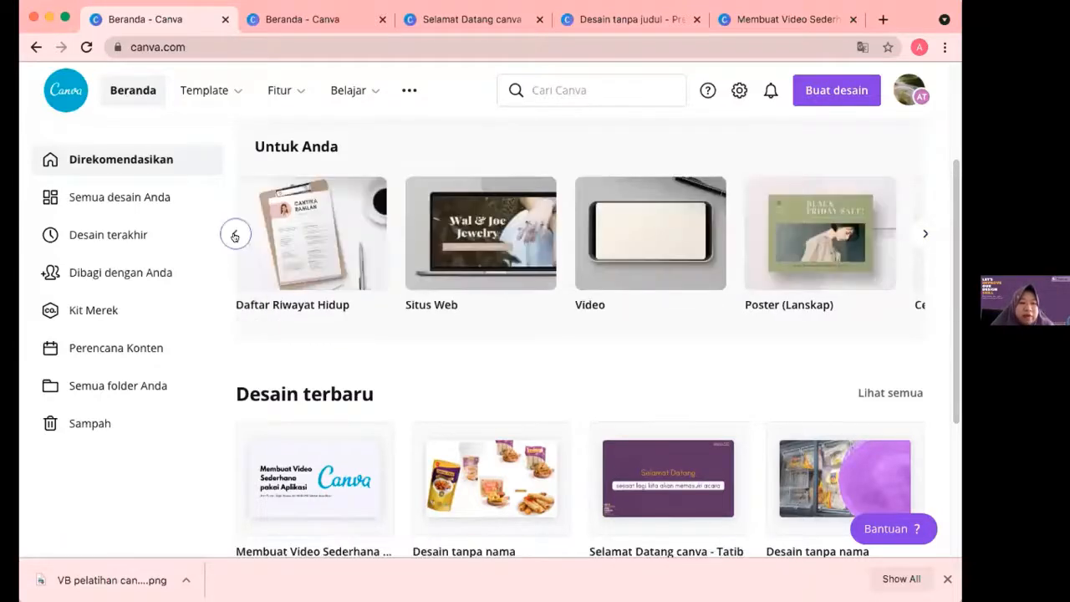
{"action": "left_click", "coordinate": [235, 236]}
{"action": "left_click", "coordinate": [236, 235]}
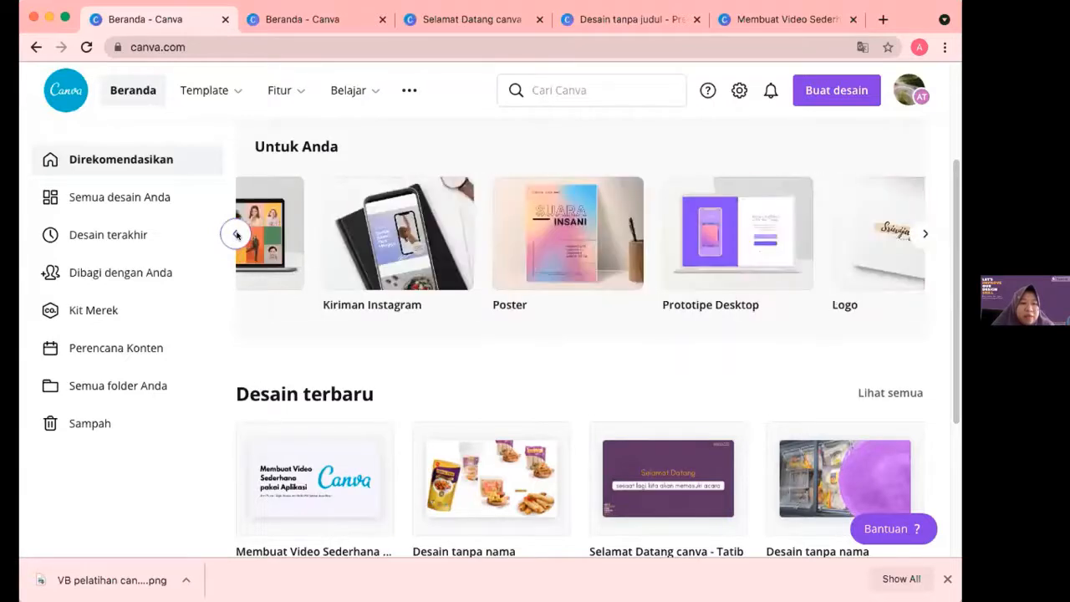
{"action": "left_click", "coordinate": [237, 235]}
Create another blank Presentasi design from the home page and return to the earlier blank presentation
{"action": "mouse_move", "coordinate": [511, 248]}
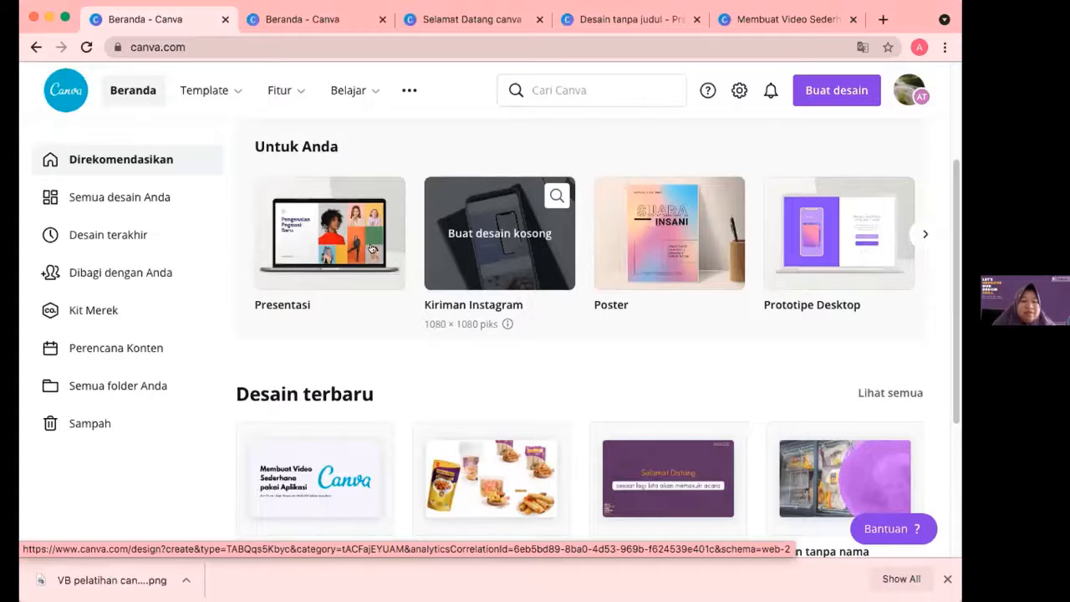
{"action": "left_click", "coordinate": [305, 256]}
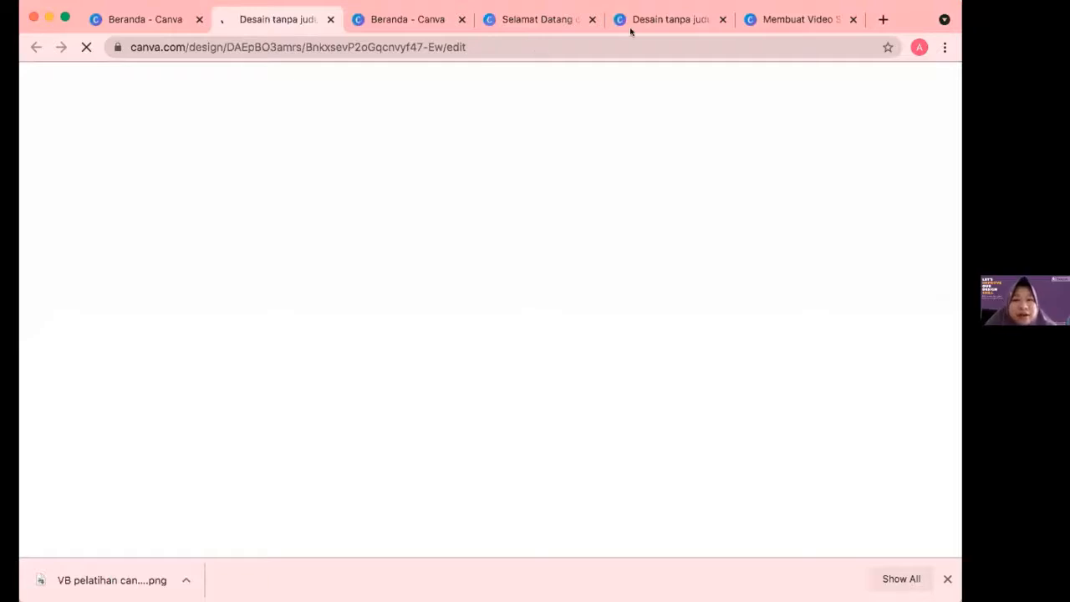
{"action": "left_click", "coordinate": [671, 19]}
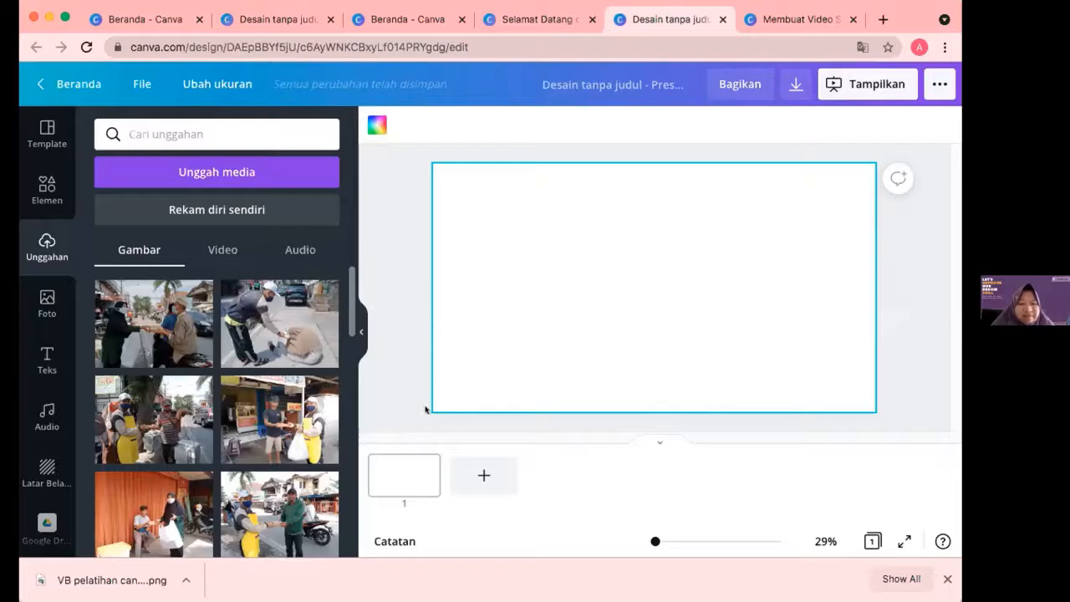
Place the first uploaded photo, of a box being handed to a motorcyclist, on page 1 and enlarge it to cover the whole page
{"action": "left_click", "coordinate": [371, 467]}
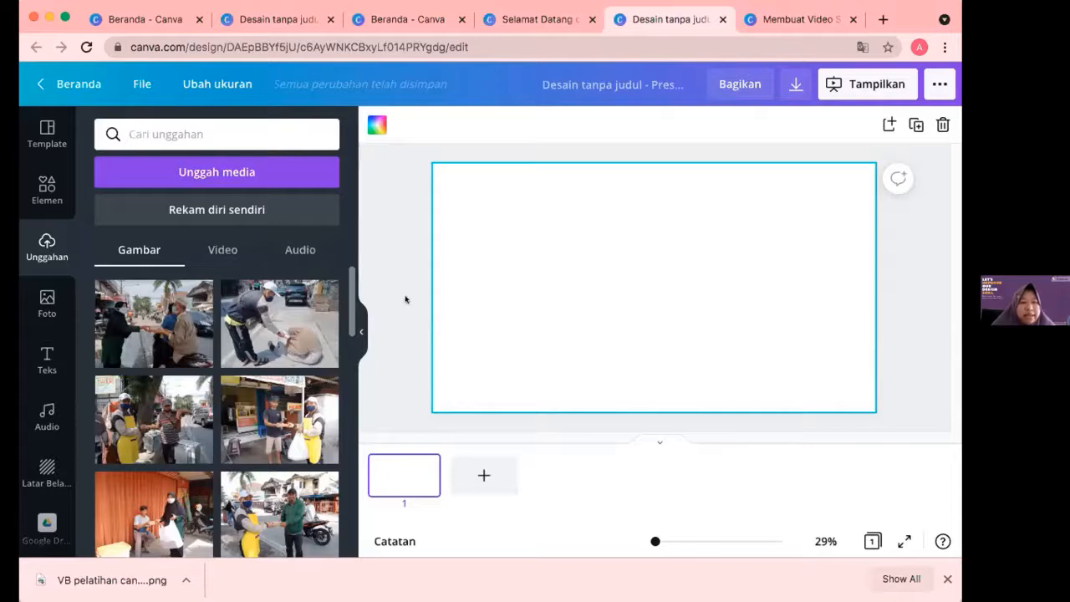
{"action": "scroll", "coordinate": [155, 402], "scroll_direction": "down", "scroll_amount": 1}
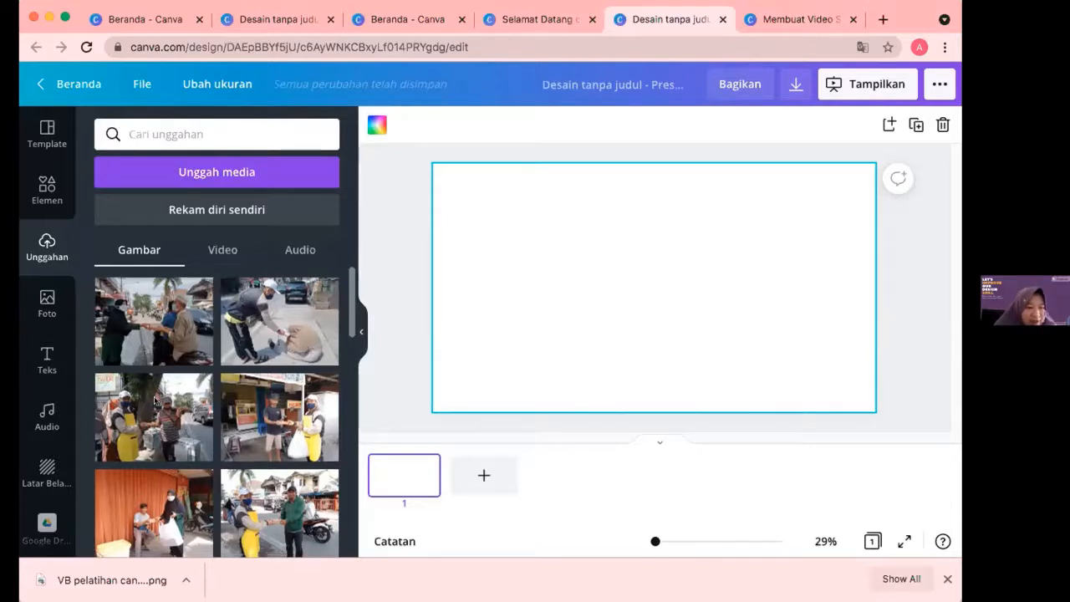
{"action": "scroll", "coordinate": [163, 407], "scroll_direction": "down", "scroll_amount": 2}
{"action": "scroll", "coordinate": [174, 422], "scroll_direction": "down", "scroll_amount": 2}
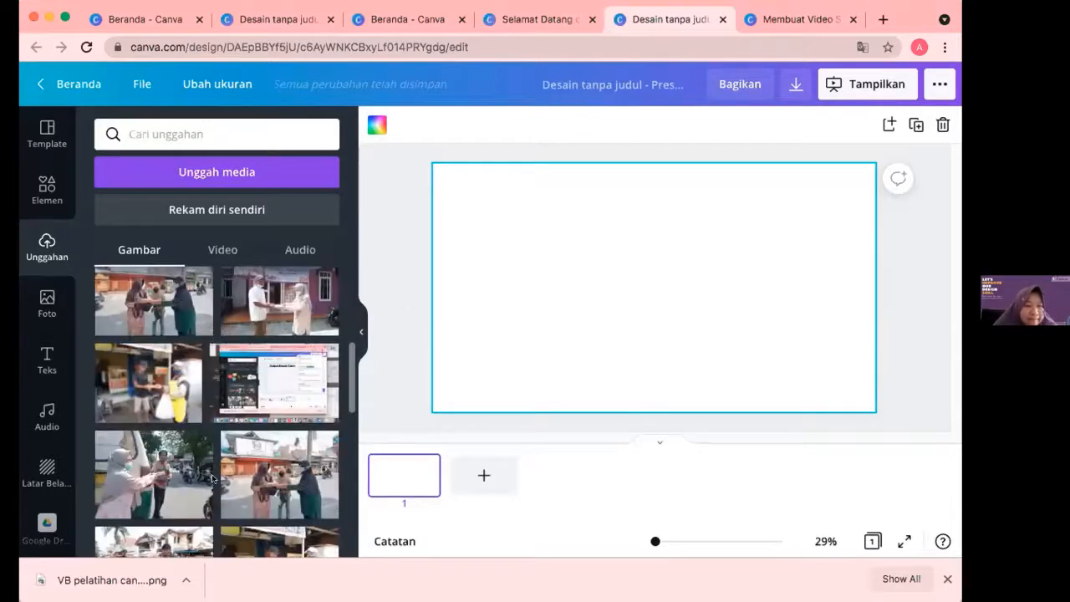
{"action": "scroll", "coordinate": [291, 416], "scroll_direction": "down", "scroll_amount": 2}
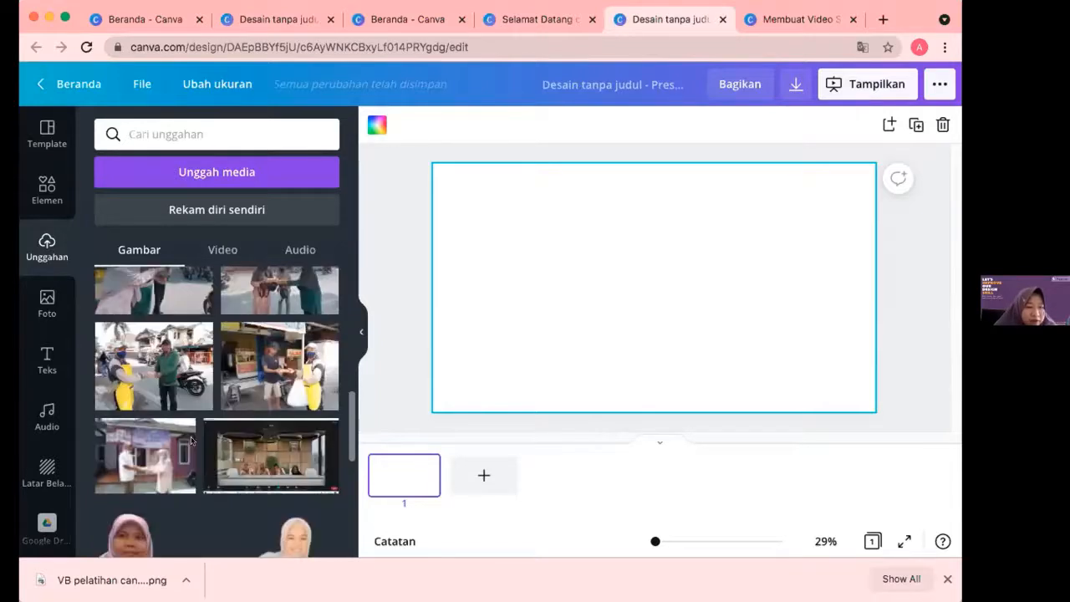
{"action": "scroll", "coordinate": [141, 383], "scroll_direction": "up", "scroll_amount": 5}
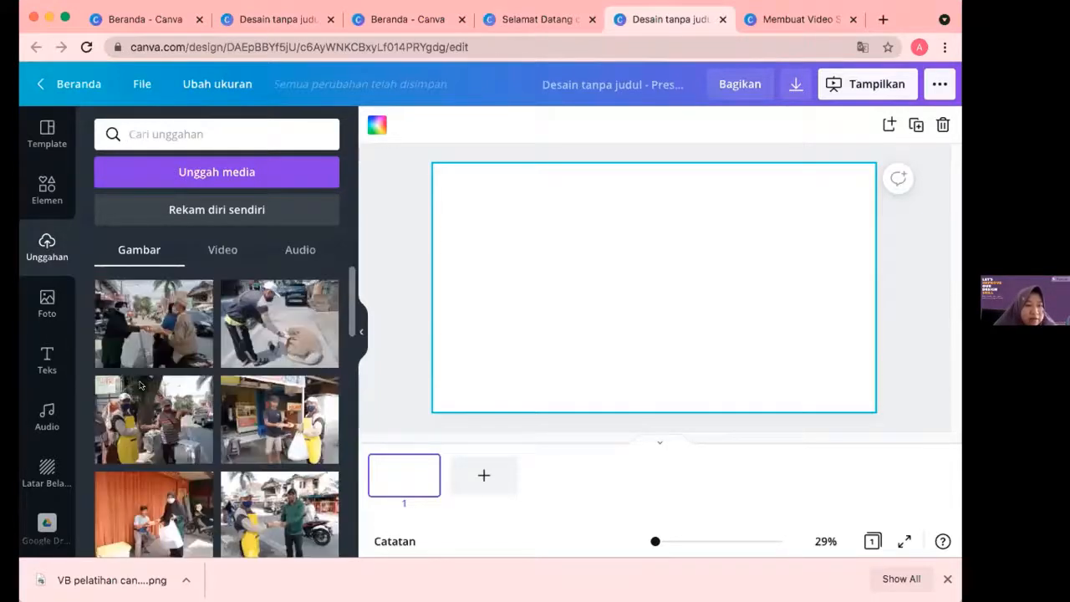
{"action": "left_click", "coordinate": [207, 348]}
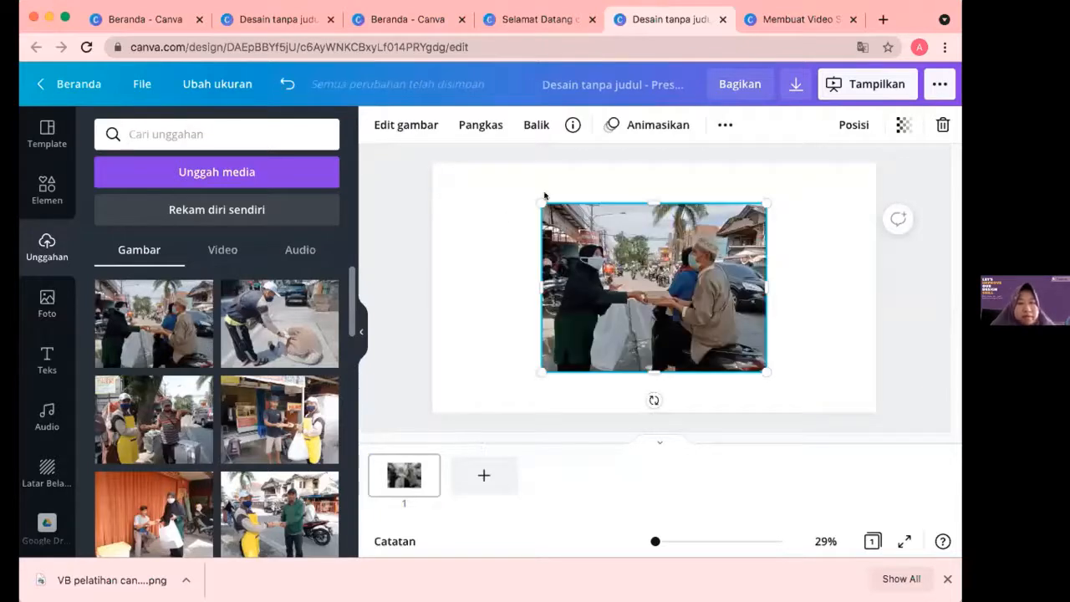
{"action": "left_click_drag", "start_coordinate": [532, 201], "coordinate": [372, 182]}
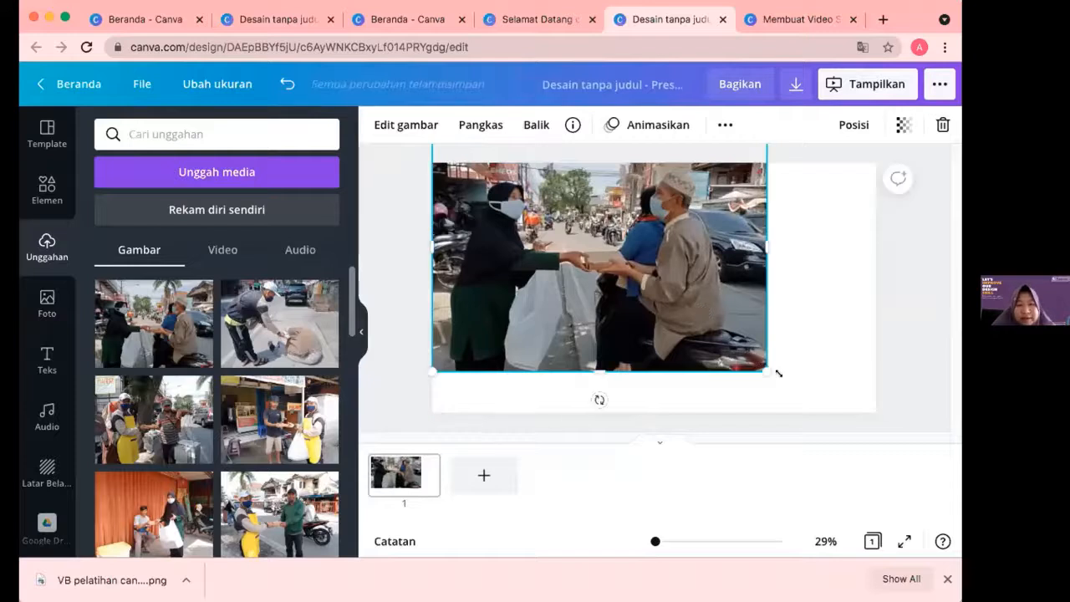
{"action": "left_click_drag", "start_coordinate": [836, 403], "coordinate": [886, 469]}
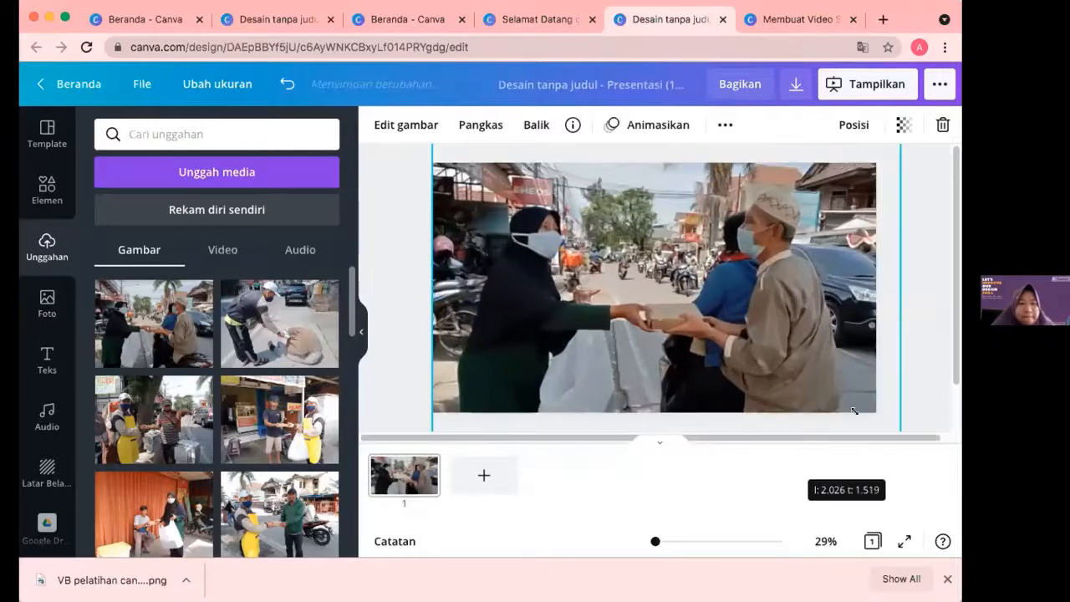
Add page 2, fill it with the uploaded photo of a box being handed to two women, and shift the photo upward
{"action": "left_click", "coordinate": [482, 475]}
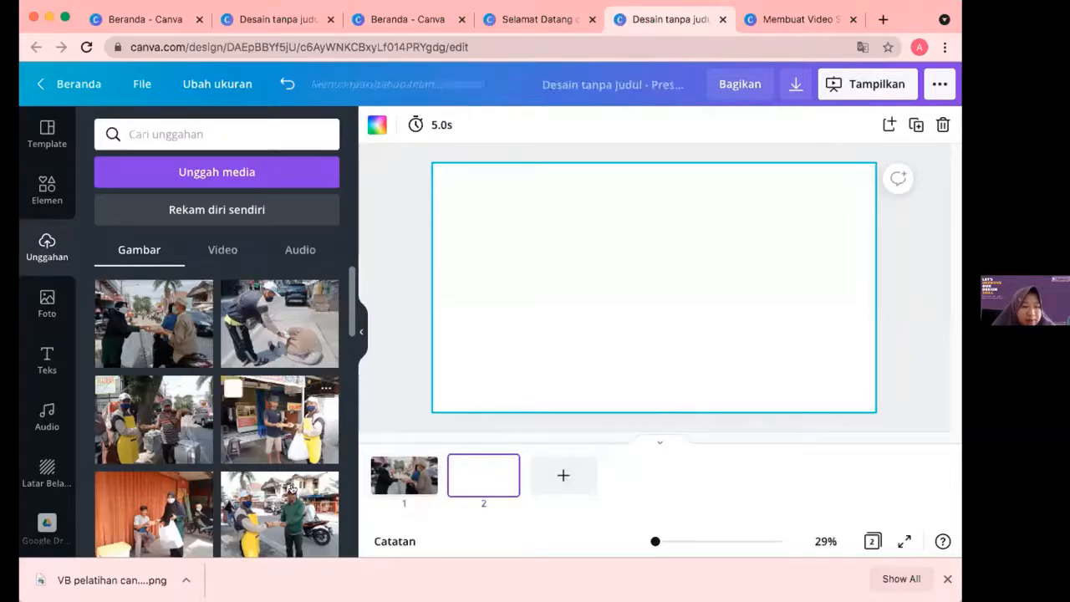
{"action": "scroll", "coordinate": [290, 487], "scroll_direction": "down", "scroll_amount": 3}
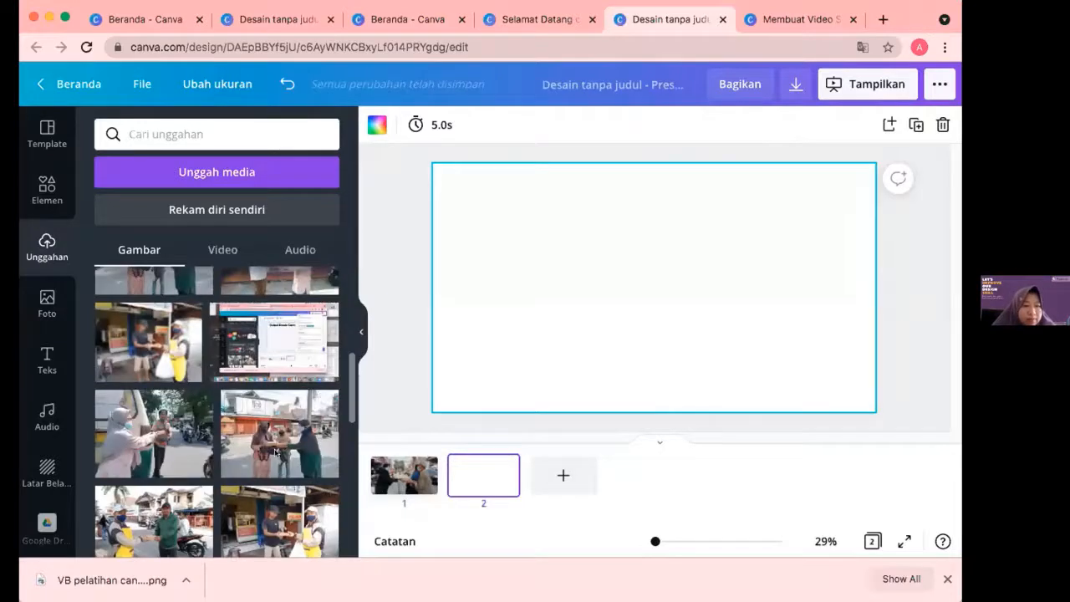
{"action": "left_click", "coordinate": [274, 454]}
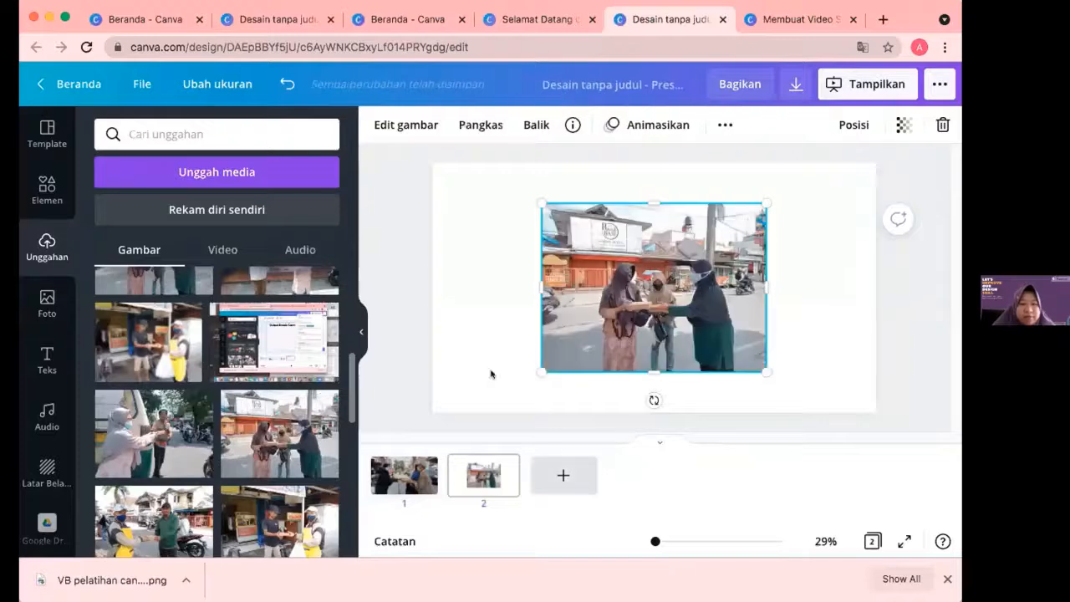
{"action": "left_click_drag", "start_coordinate": [408, 441], "coordinate": [424, 433]}
{"action": "left_click_drag", "start_coordinate": [817, 170], "coordinate": [920, 149]}
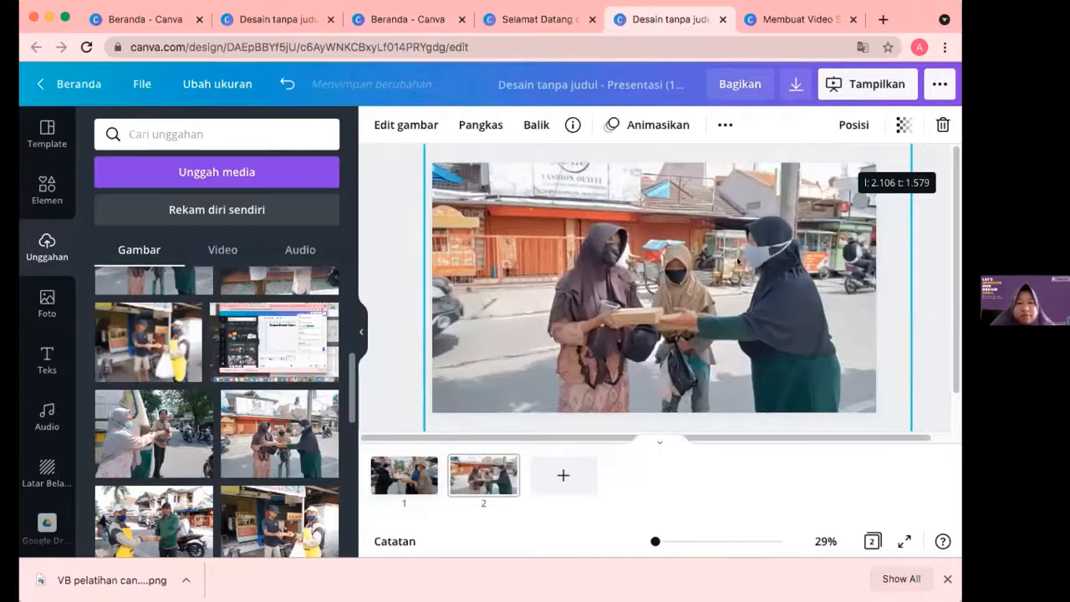
{"action": "left_click_drag", "start_coordinate": [736, 250], "coordinate": [731, 214]}
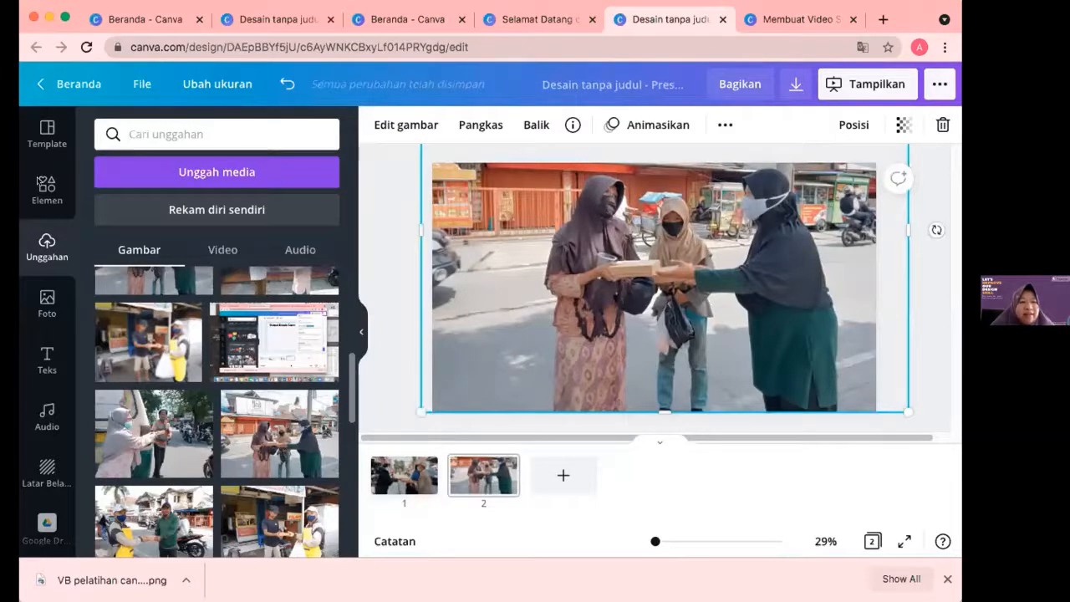
Search the elements for "blur" and add the round light-blue blur graphic to page 2
{"action": "left_click", "coordinate": [41, 185]}
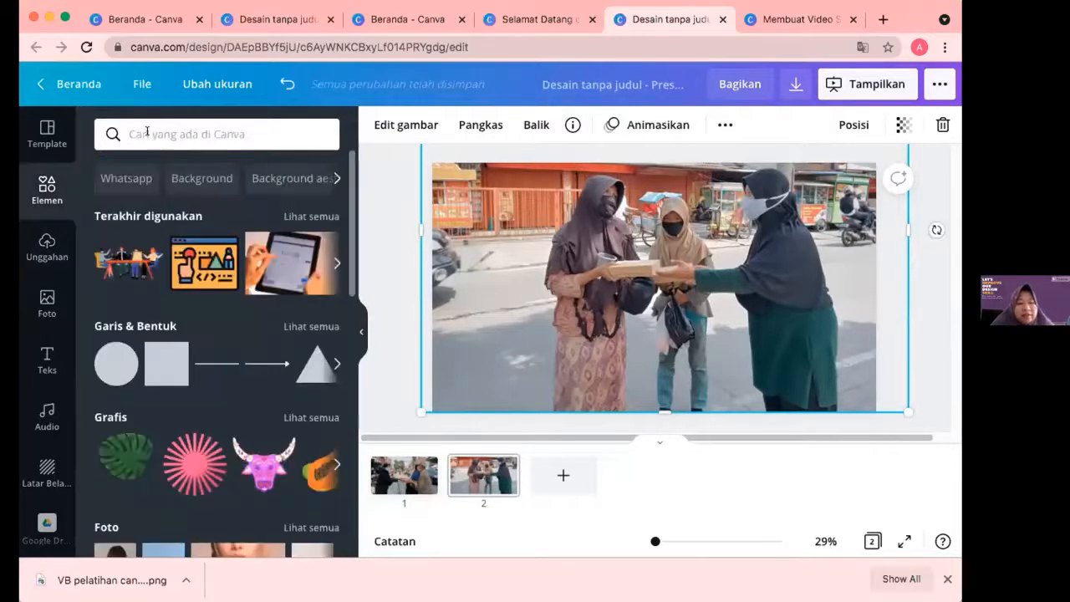
{"action": "left_click", "coordinate": [147, 132]}
{"action": "type", "text": "b"}
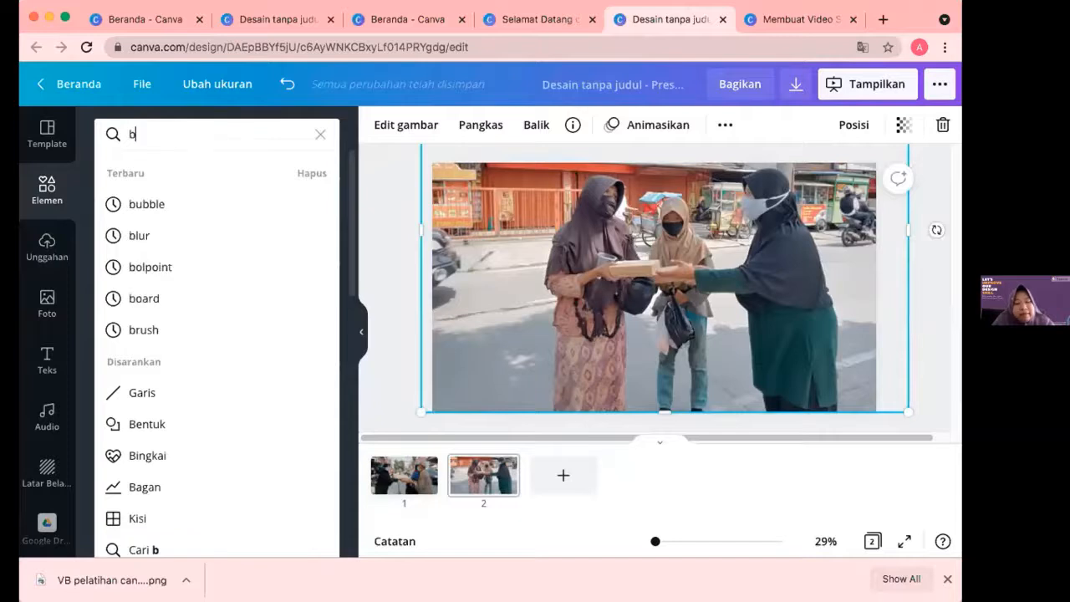
{"action": "type", "text": "lur"}
{"action": "key", "text": "Return"}
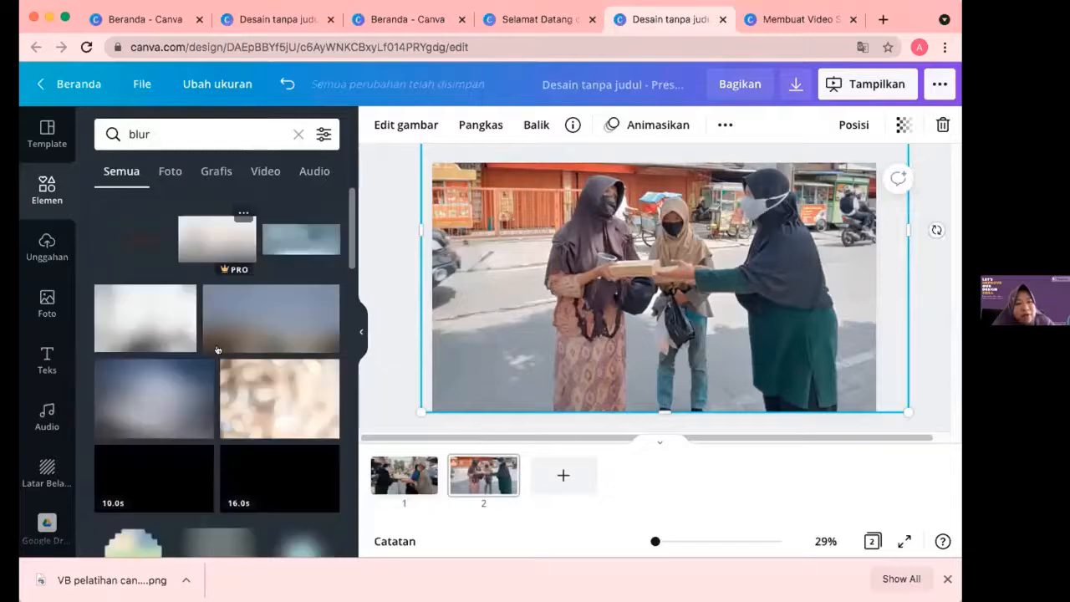
{"action": "scroll", "coordinate": [243, 365], "scroll_direction": "down", "scroll_amount": 3}
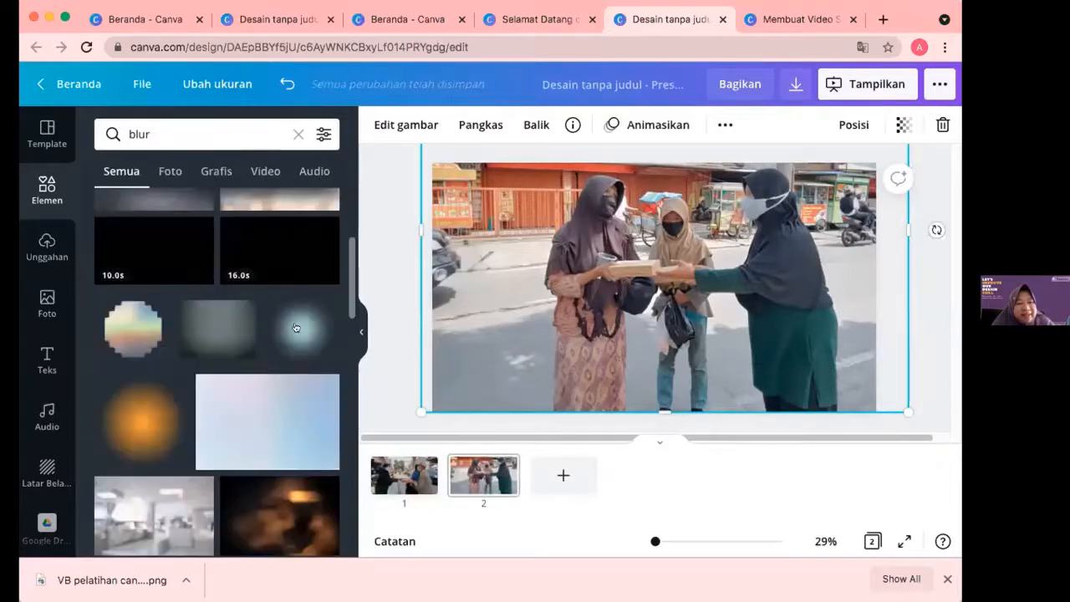
{"action": "left_click", "coordinate": [296, 322]}
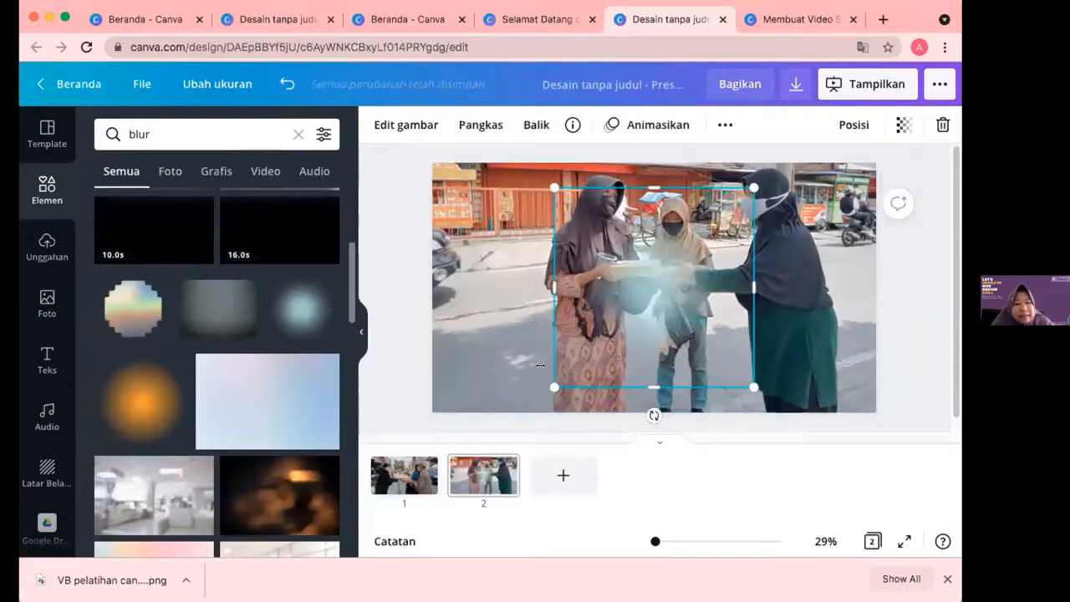
Enlarge the light-blue blur and position it over the lower right part of the photo
{"action": "left_click_drag", "start_coordinate": [510, 396], "coordinate": [342, 429]}
{"action": "left_click_drag", "start_coordinate": [541, 385], "coordinate": [360, 442]}
{"action": "left_click_drag", "start_coordinate": [753, 188], "coordinate": [911, 89]}
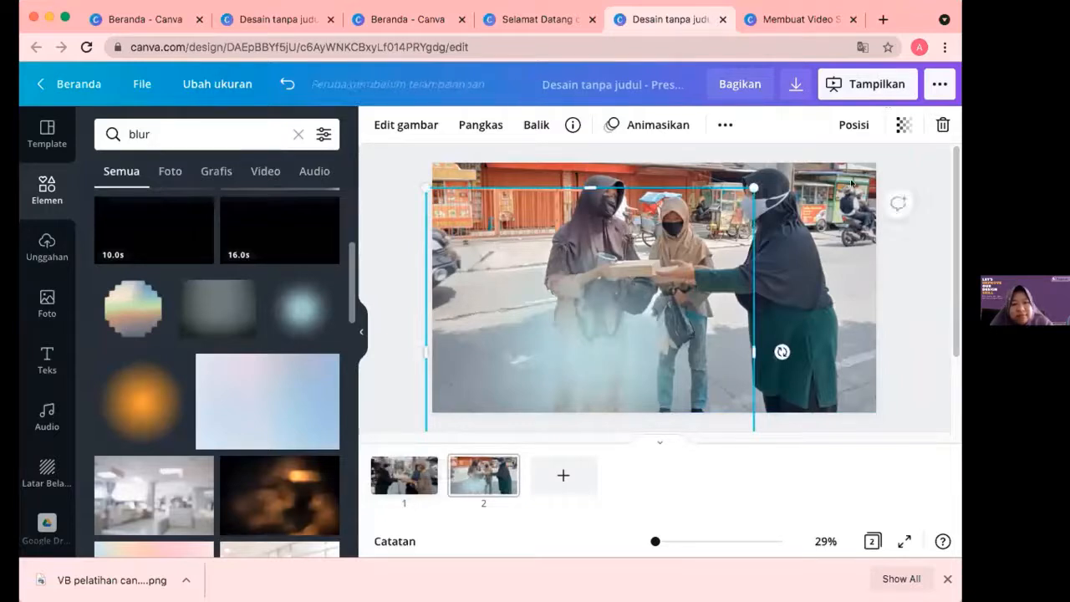
{"action": "left_click_drag", "start_coordinate": [742, 359], "coordinate": [789, 352]}
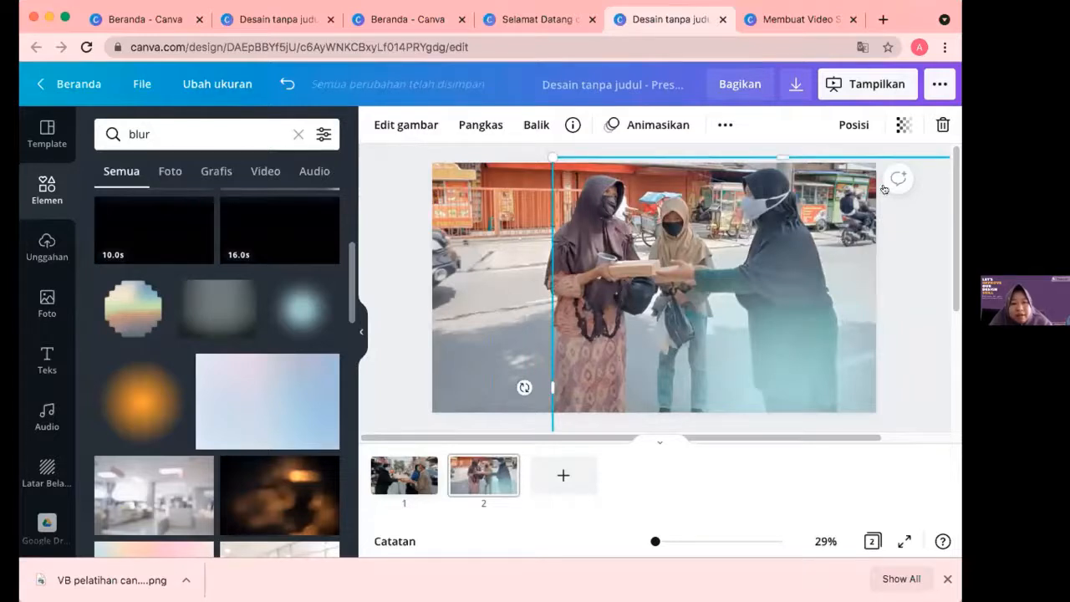
Duplicate the light-blue blur several times and spread the copies along the lower edge of the page 2 photo
{"action": "key", "text": "super+d"}
{"action": "left_click_drag", "start_coordinate": [753, 336], "coordinate": [575, 352]}
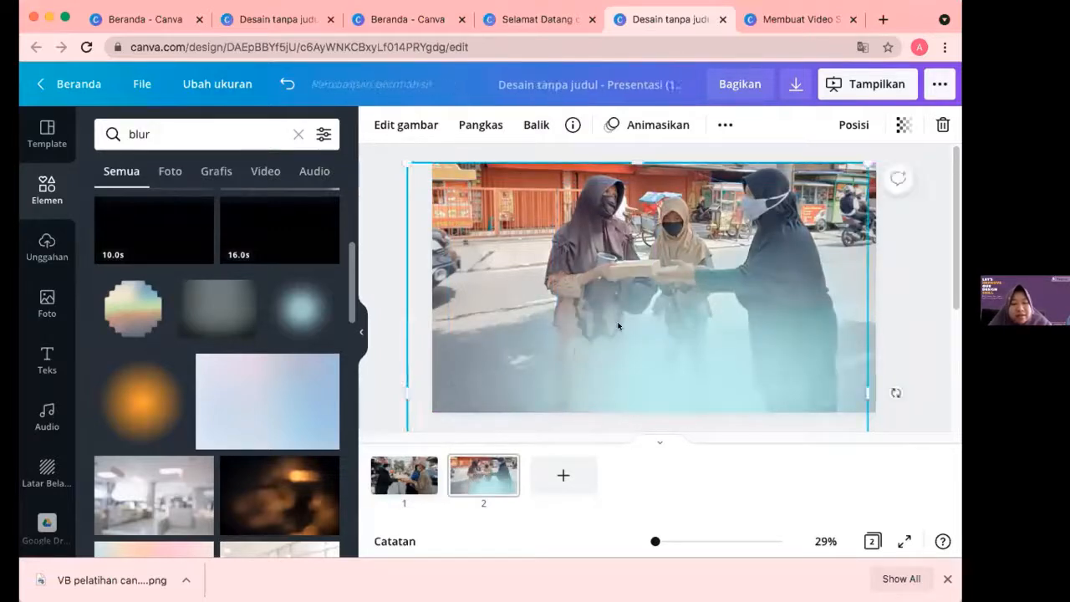
{"action": "key", "text": "super+v"}
{"action": "left_click_drag", "start_coordinate": [457, 372], "coordinate": [467, 374]}
{"action": "key", "text": "super+v"}
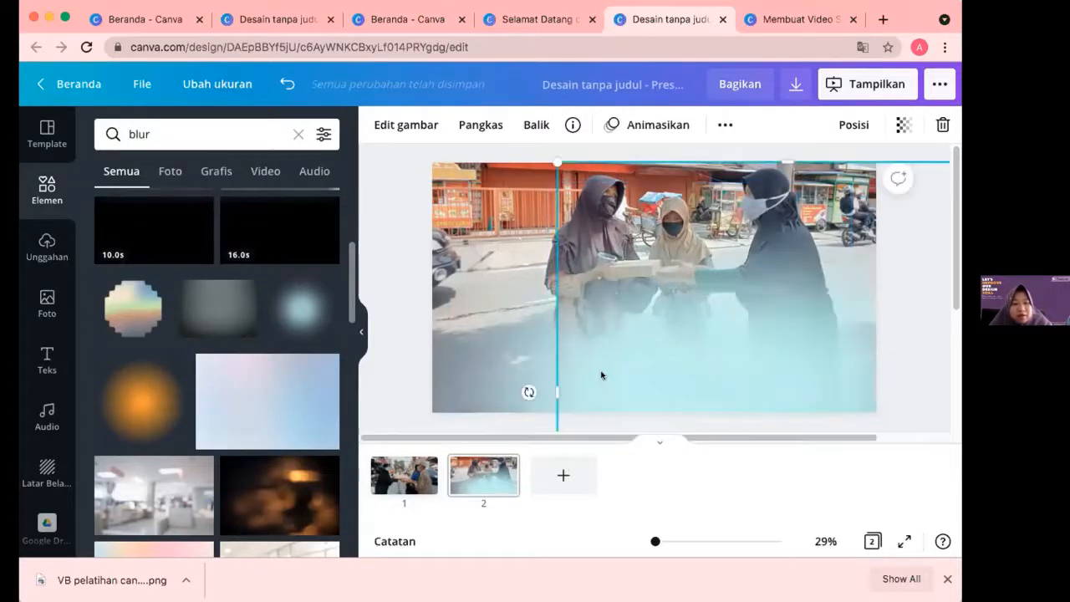
{"action": "left_click_drag", "start_coordinate": [431, 390], "coordinate": [383, 399]}
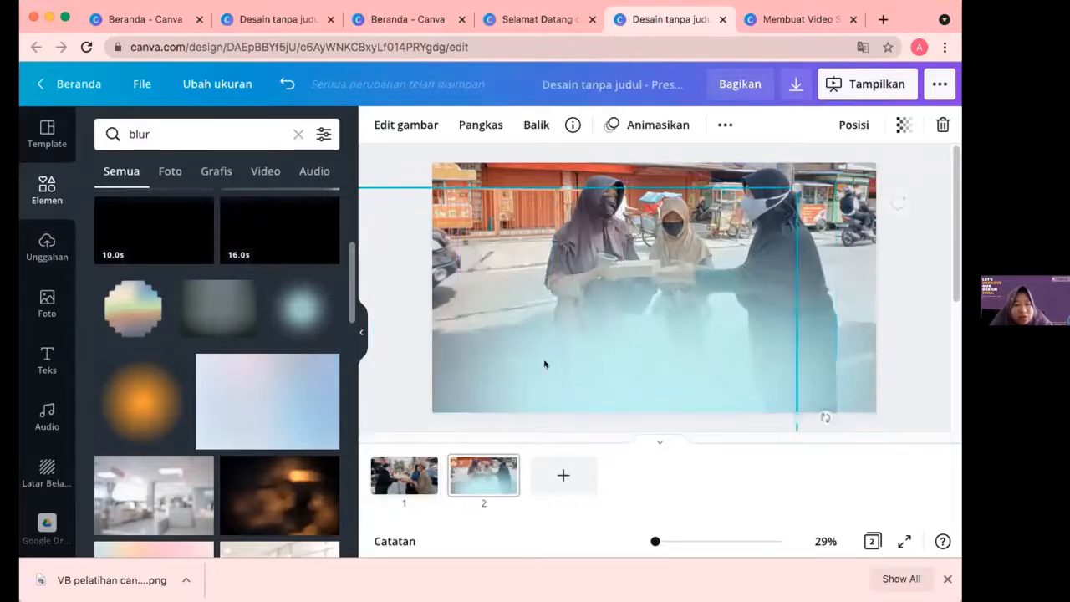
{"action": "left_click_drag", "start_coordinate": [546, 363], "coordinate": [495, 384]}
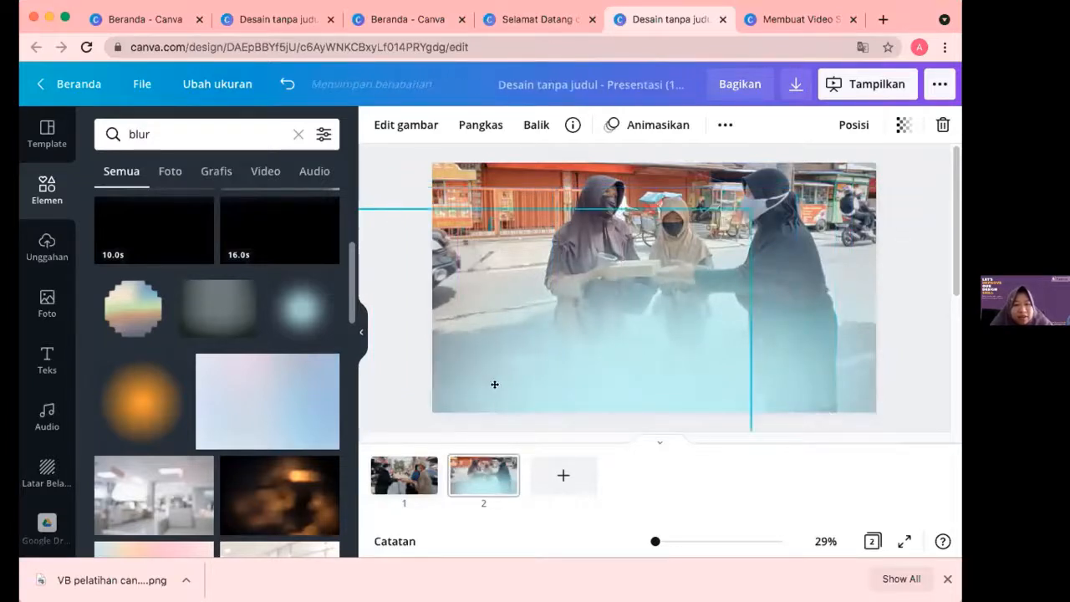
{"action": "left_click_drag", "start_coordinate": [677, 396], "coordinate": [844, 371]}
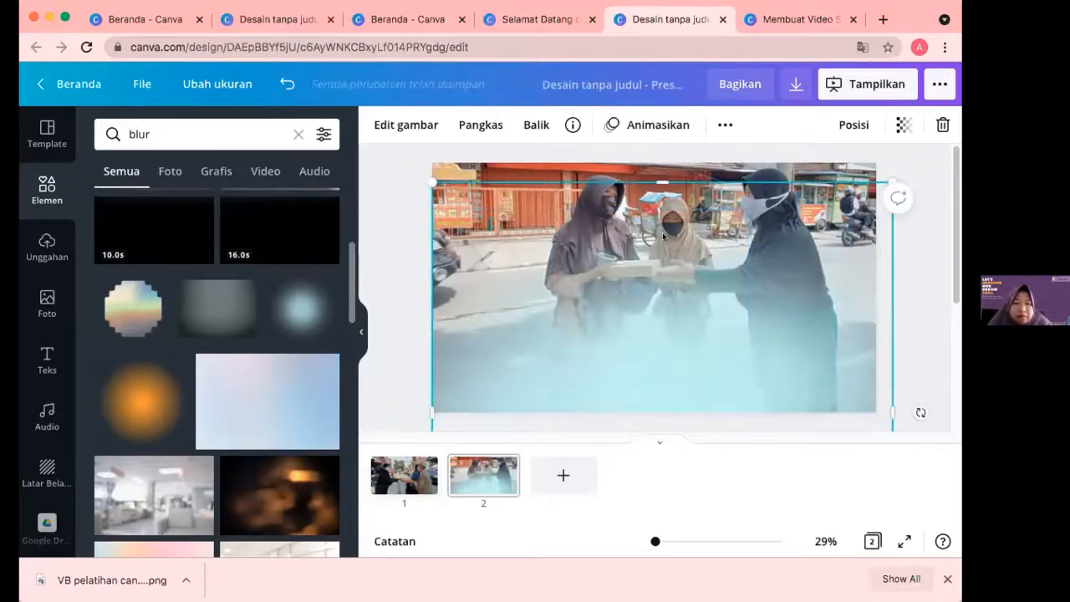
Group all the blur copies and move the group around the photo, leaving it over the lower part
{"action": "left_click", "coordinate": [410, 194]}
{"action": "left_click_drag", "start_coordinate": [394, 192], "coordinate": [921, 428]}
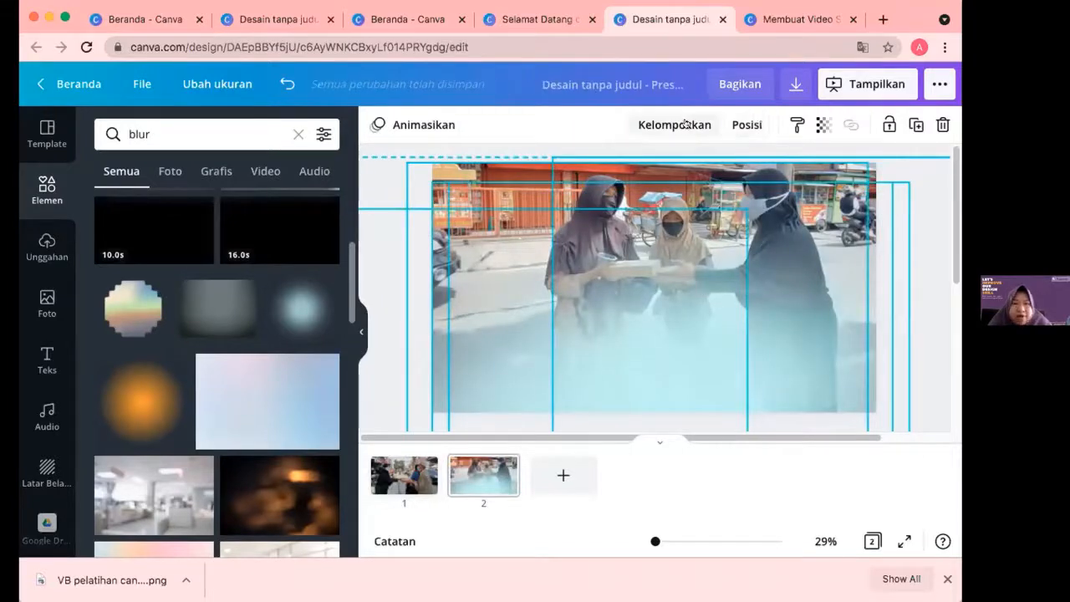
{"action": "left_click_drag", "start_coordinate": [614, 323], "coordinate": [734, 275]}
{"action": "left_click_drag", "start_coordinate": [797, 250], "coordinate": [569, 234]}
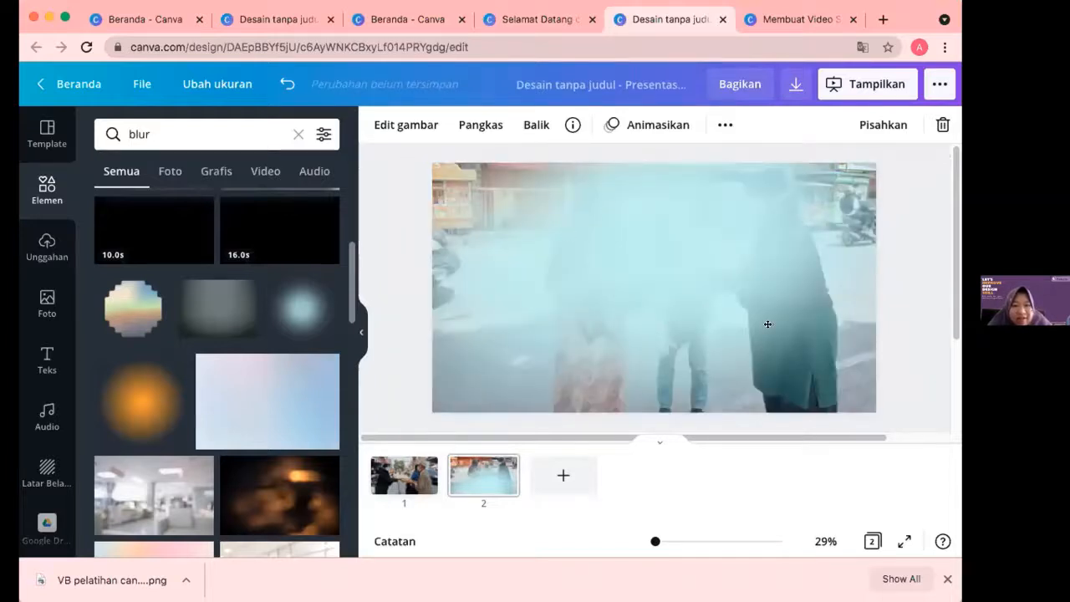
{"action": "left_click_drag", "start_coordinate": [767, 324], "coordinate": [700, 352]}
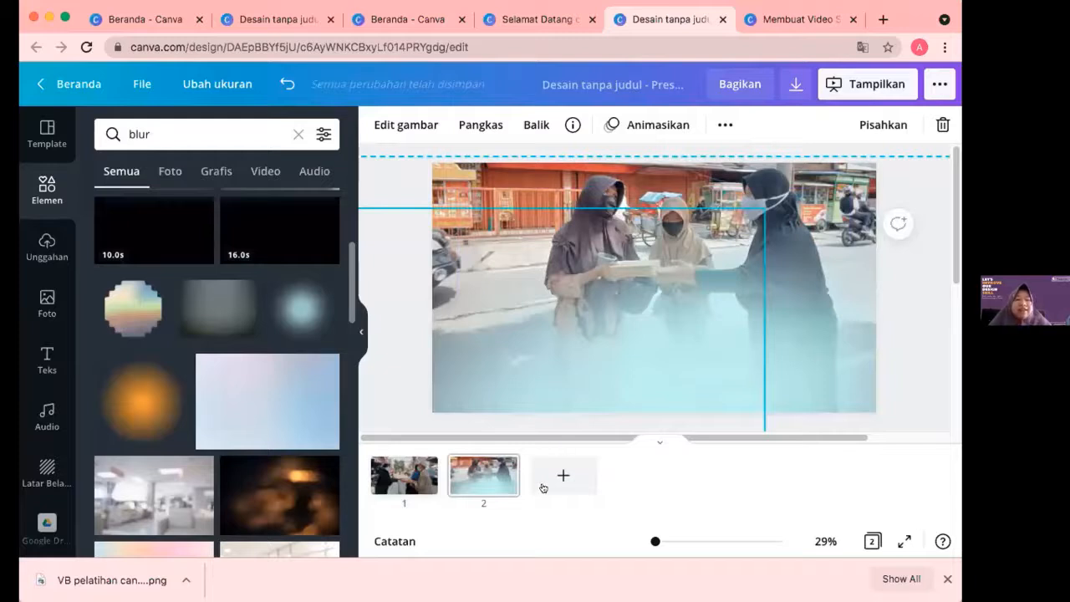
{"action": "left_click_drag", "start_coordinate": [769, 369], "coordinate": [795, 372]}
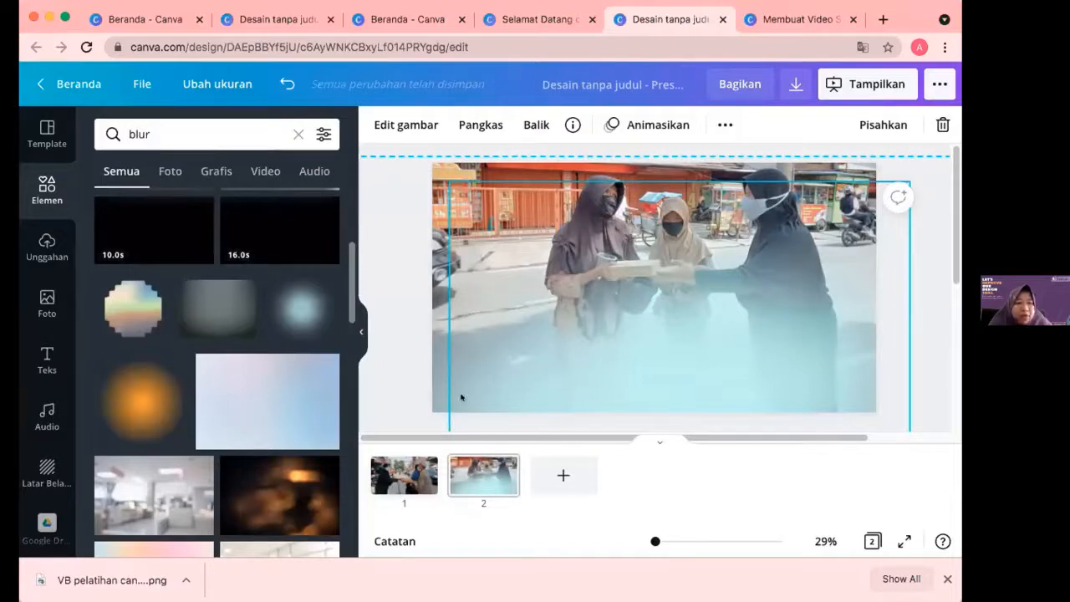
Add the orange blur graphic to page 2, recolor it light purple, and move it slightly down and left
{"action": "scroll", "coordinate": [205, 401], "scroll_direction": "down", "scroll_amount": 1}
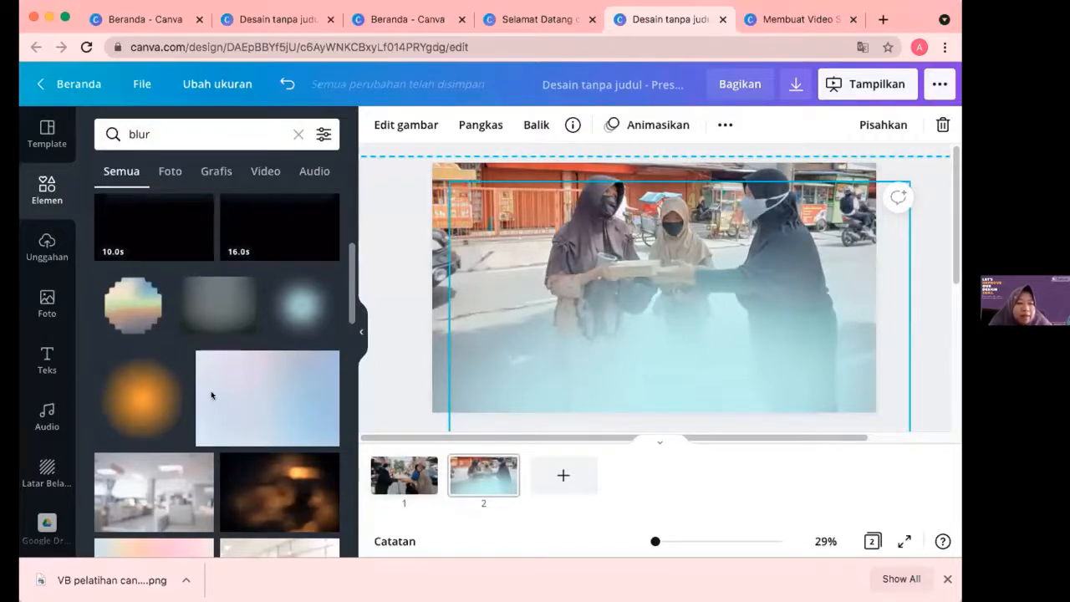
{"action": "left_click", "coordinate": [144, 401]}
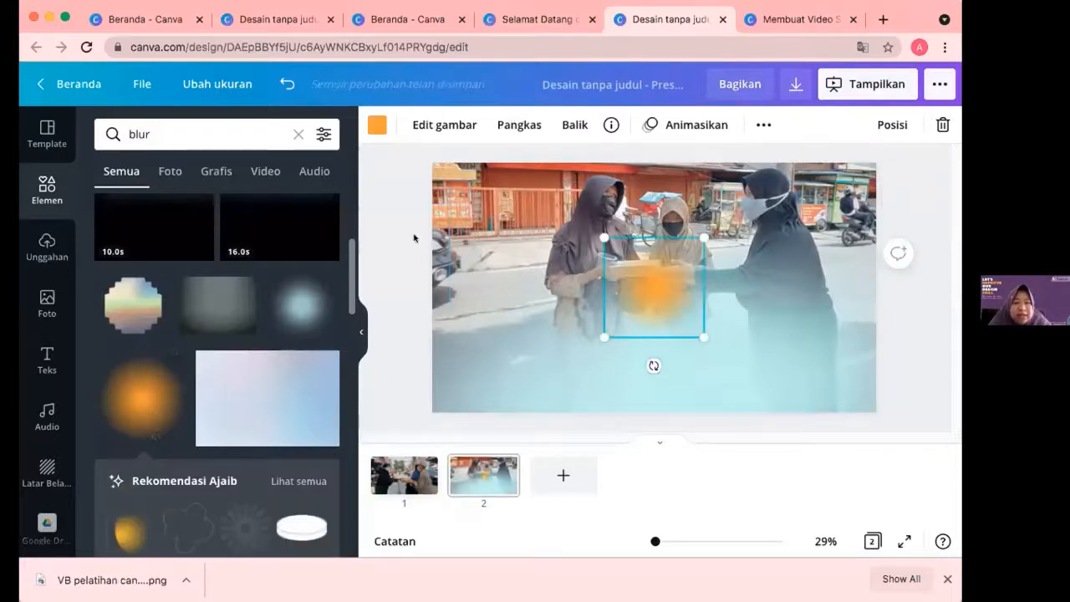
{"action": "left_click", "coordinate": [377, 125]}
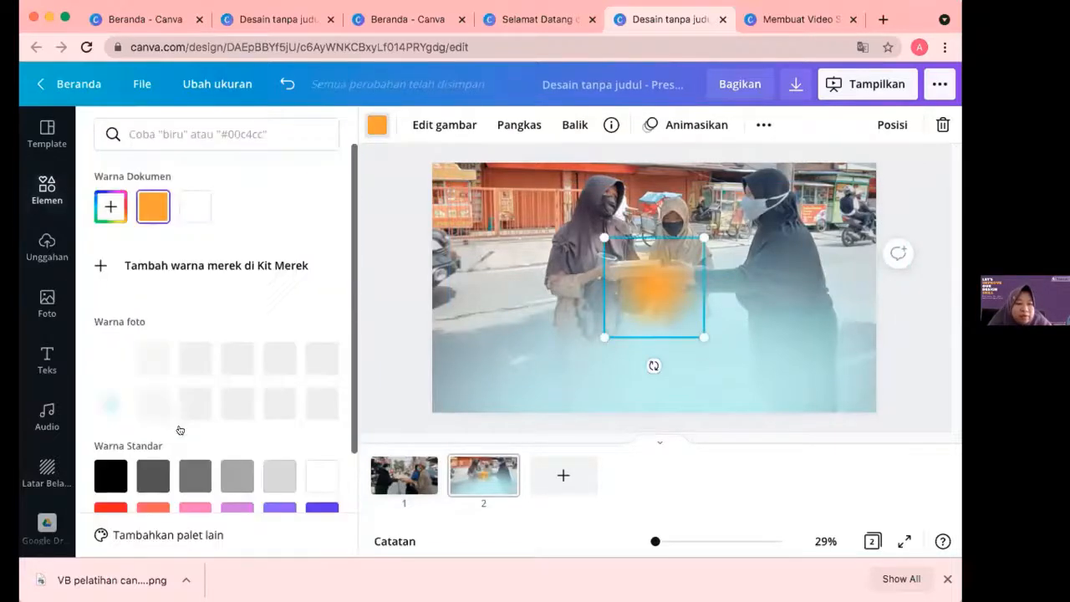
{"action": "scroll", "coordinate": [203, 409], "scroll_direction": "down", "scroll_amount": 1}
{"action": "scroll", "coordinate": [328, 400], "scroll_direction": "down", "scroll_amount": 1}
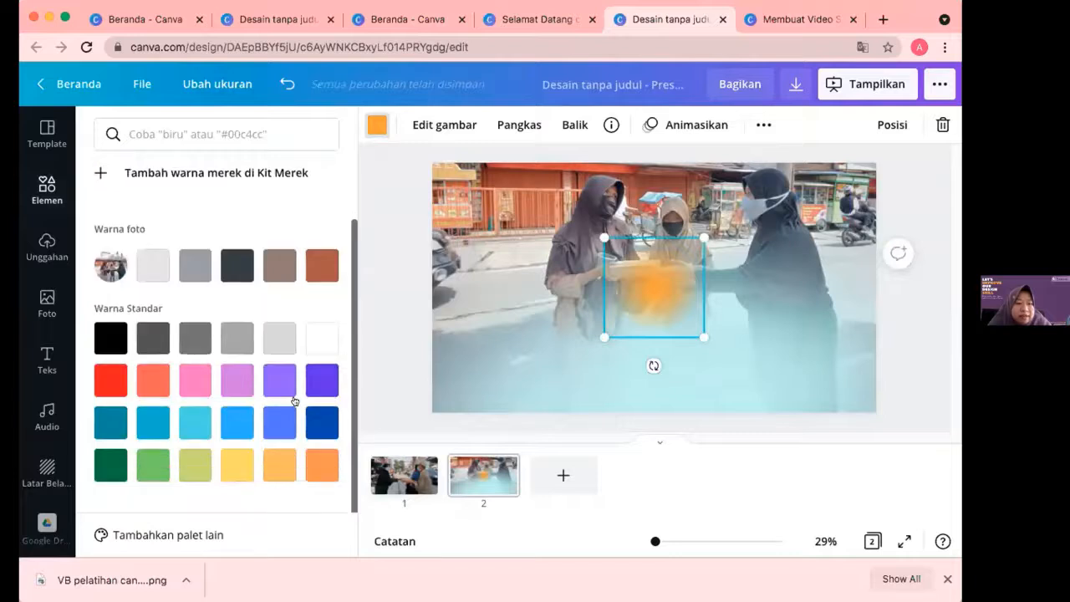
{"action": "left_click", "coordinate": [236, 381]}
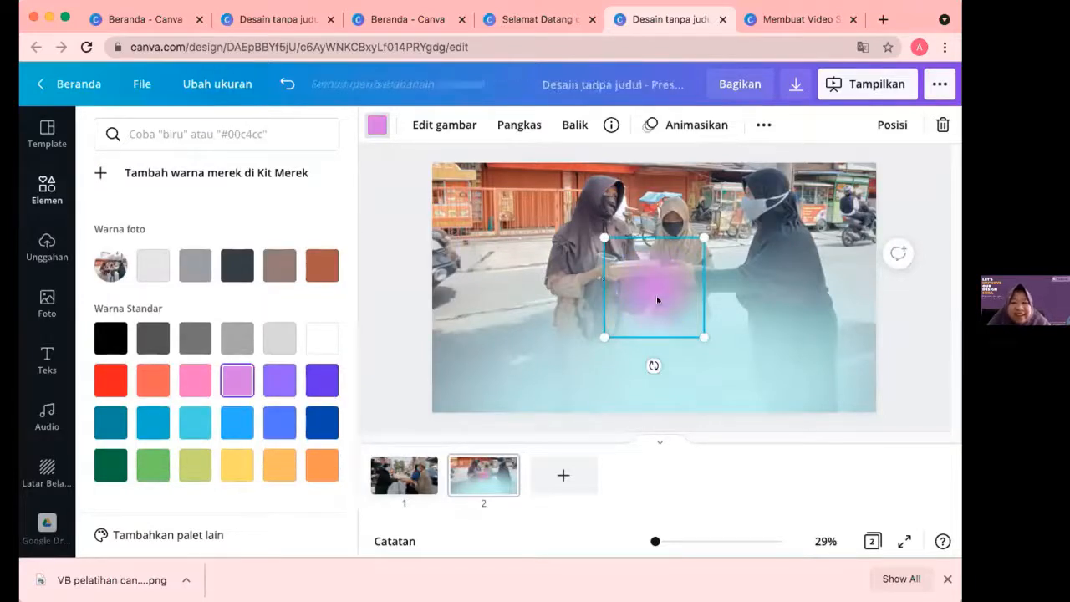
{"action": "left_click_drag", "start_coordinate": [632, 277], "coordinate": [604, 291]}
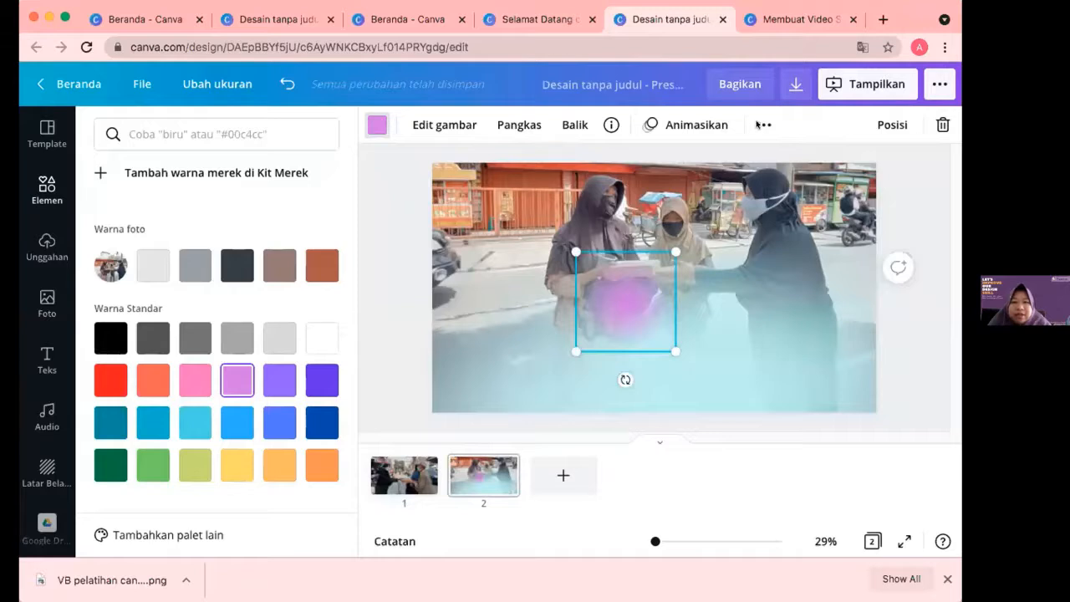
Set the purple blur's transparency to 44 and delete the graphic from page 2
{"action": "left_click", "coordinate": [664, 162]}
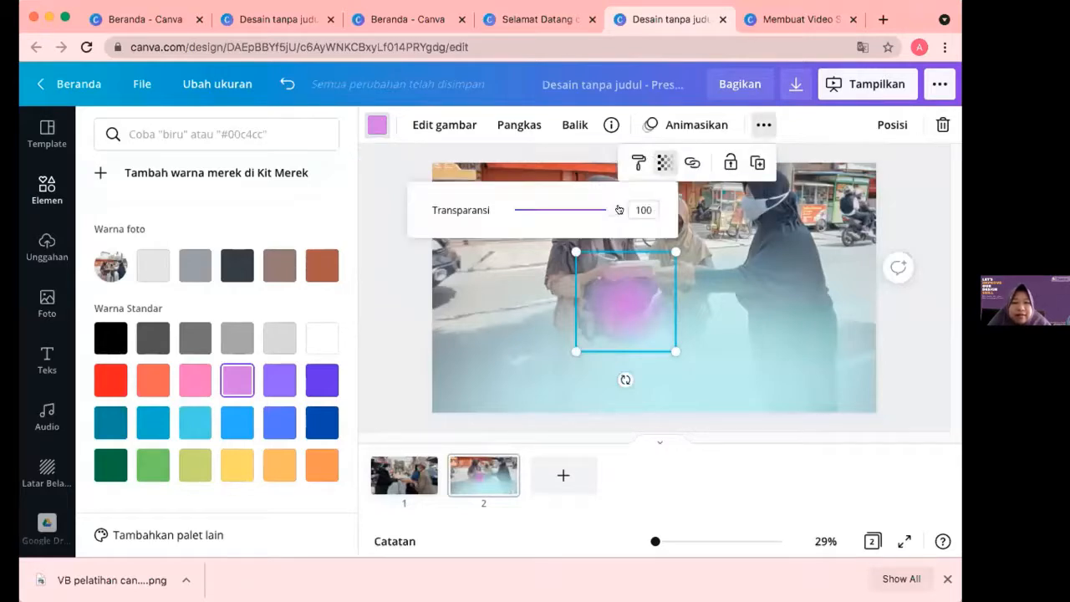
{"action": "left_click", "coordinate": [548, 213]}
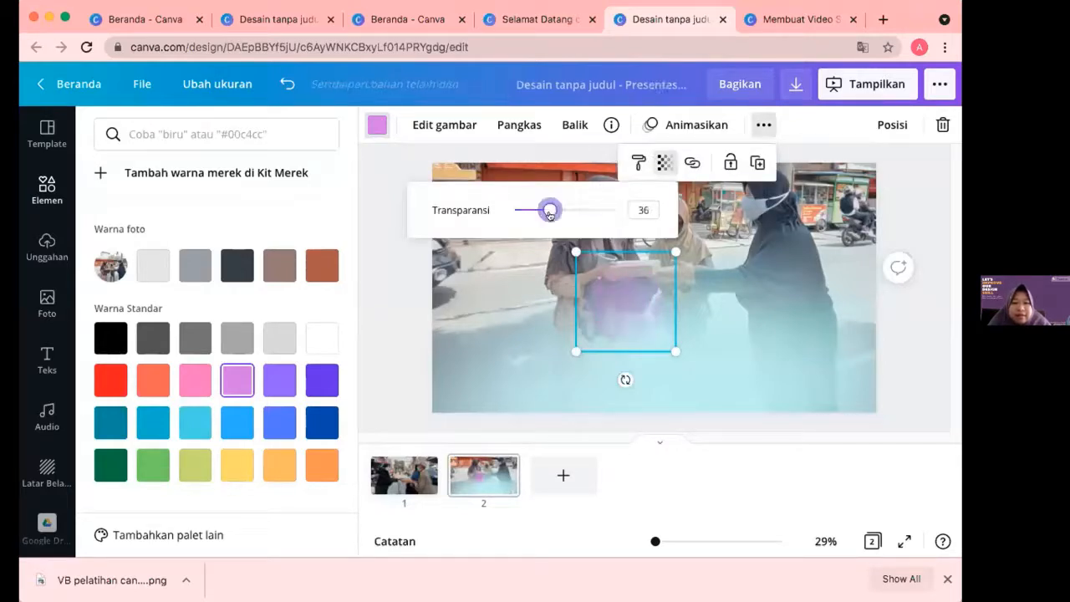
{"action": "left_click_drag", "start_coordinate": [547, 214], "coordinate": [554, 219]}
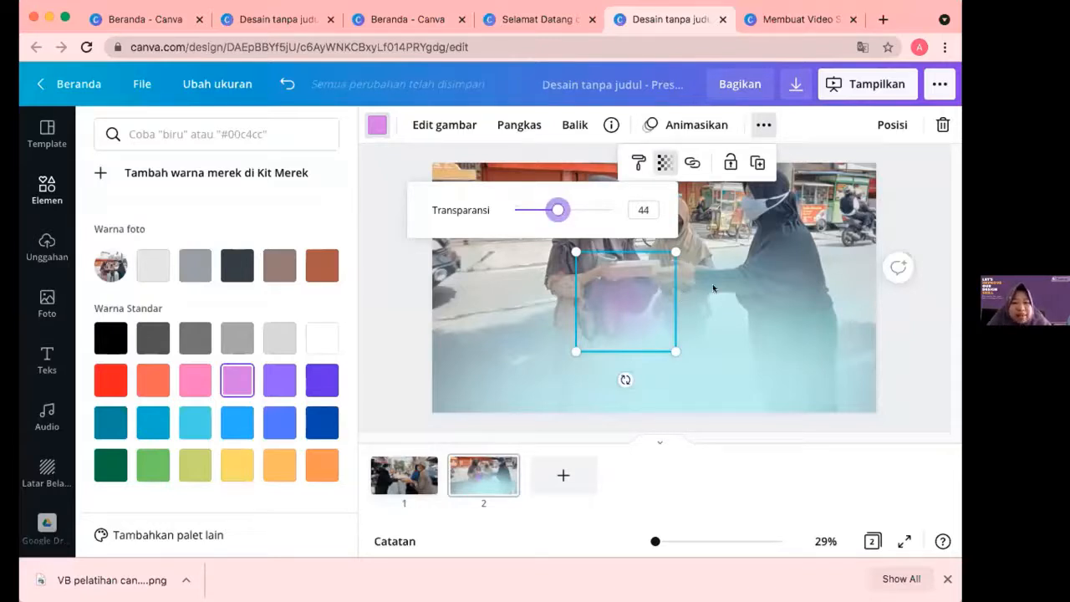
{"action": "left_click", "coordinate": [623, 296]}
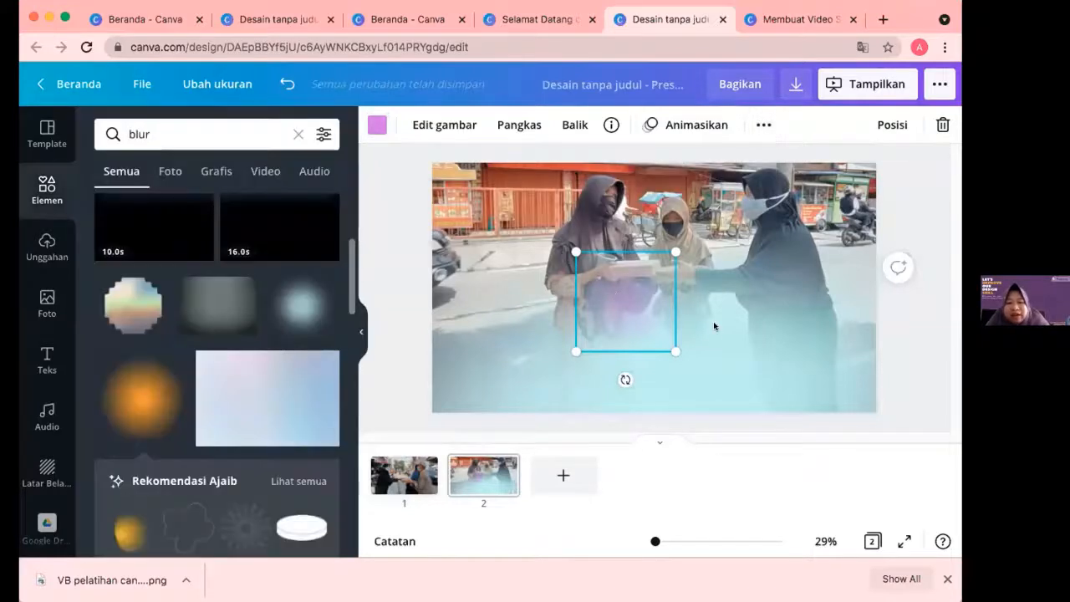
{"action": "key", "text": "Delete"}
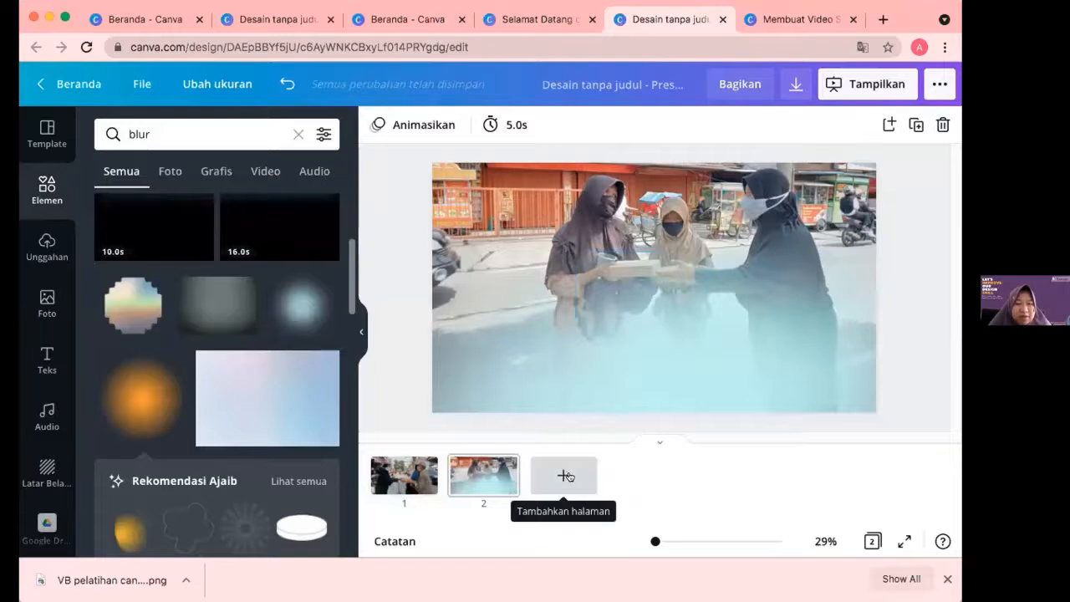
Add a third page, place the uploaded 15.9-second open food box video on it, and enlarge the video to fill the page
{"action": "left_click", "coordinate": [48, 241]}
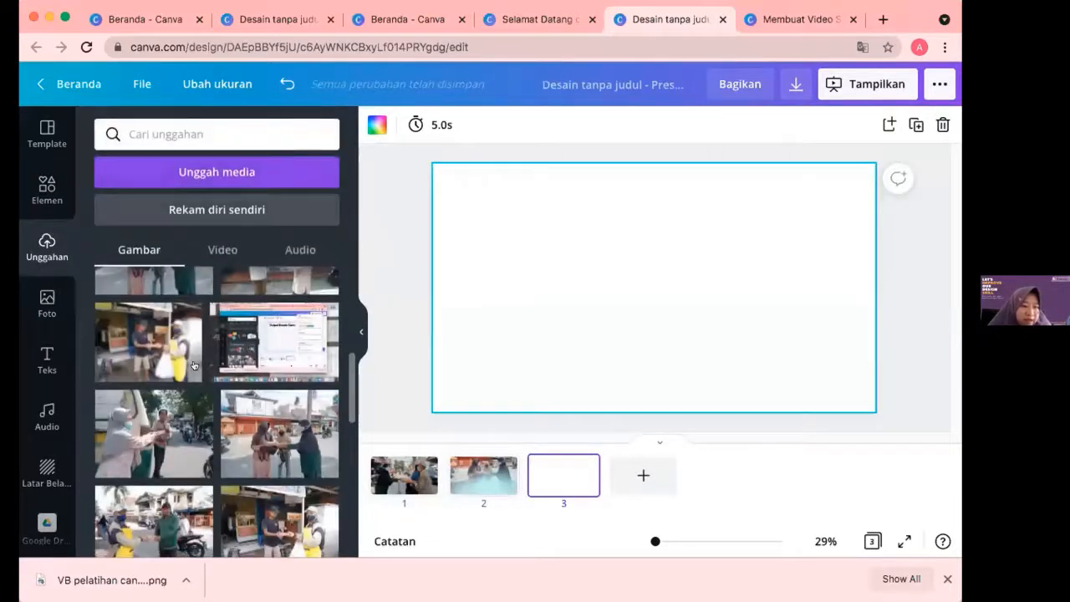
{"action": "left_click", "coordinate": [231, 249]}
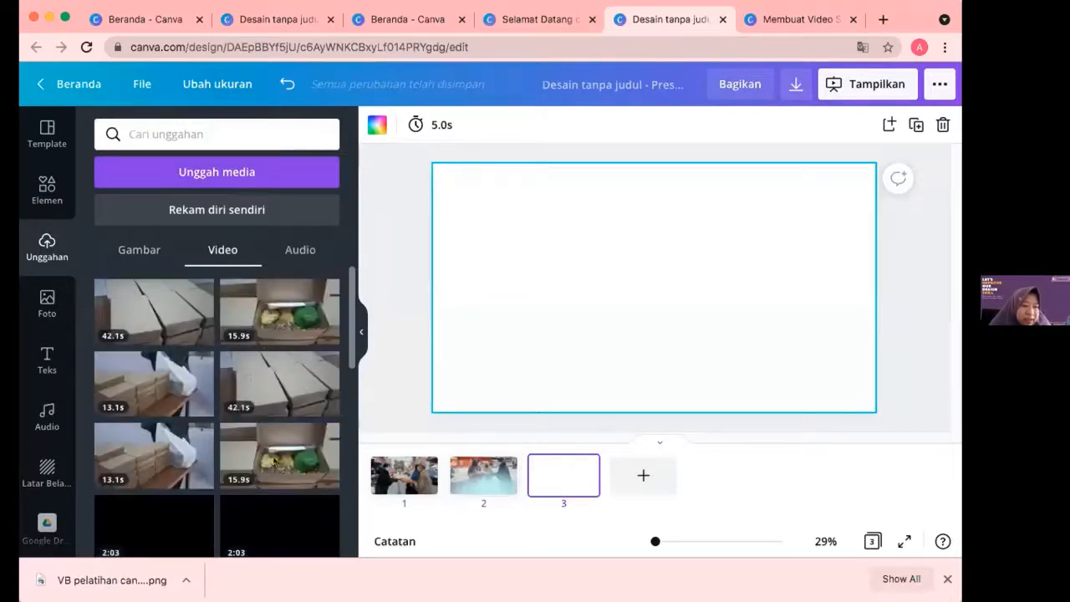
{"action": "left_click", "coordinate": [274, 459]}
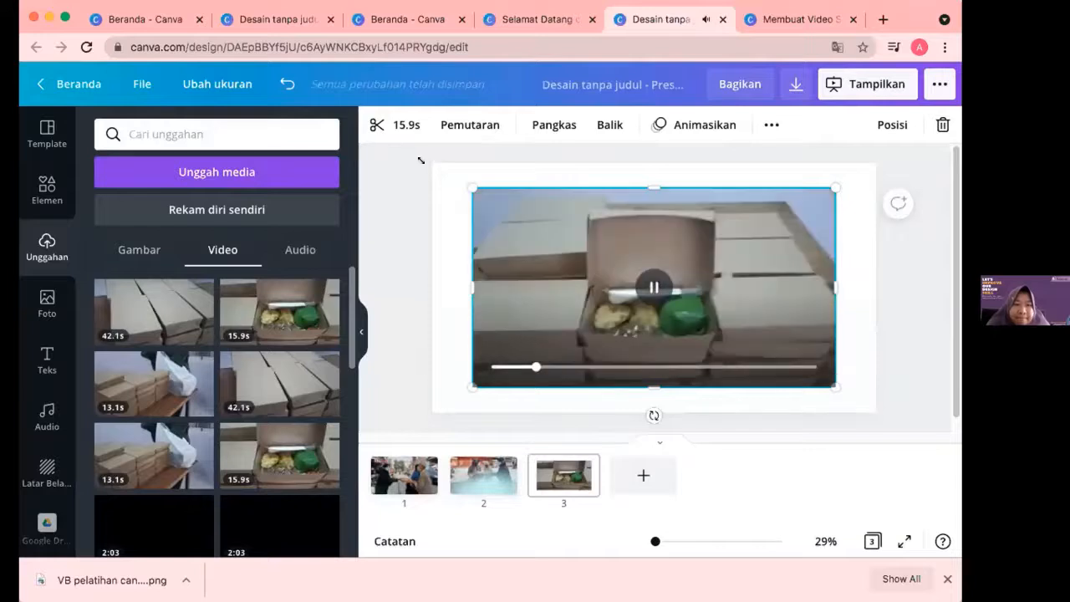
{"action": "left_click_drag", "start_coordinate": [472, 188], "coordinate": [407, 157]}
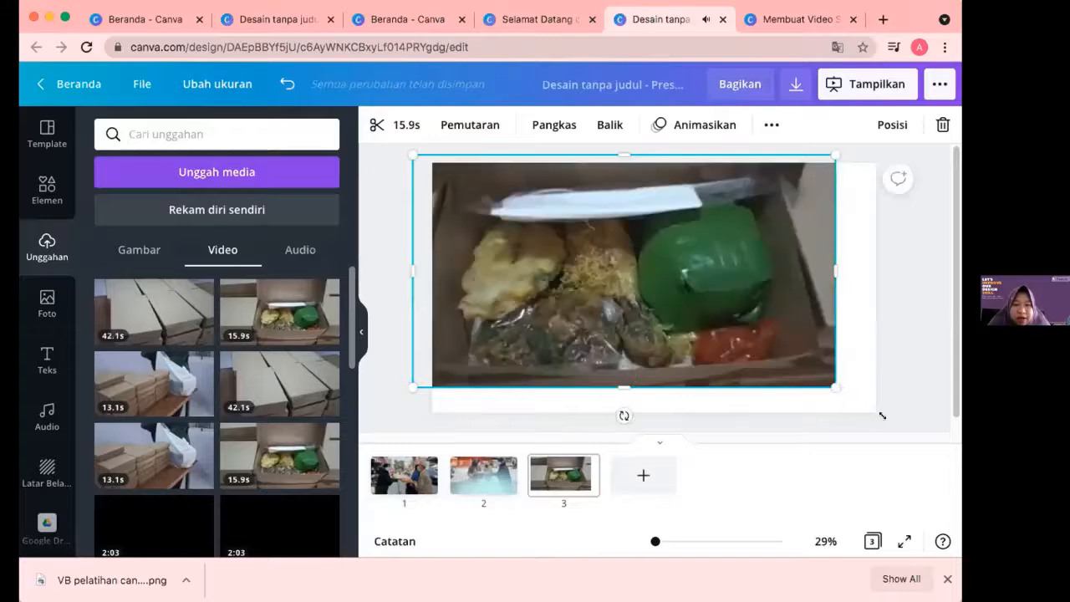
{"action": "left_click_drag", "start_coordinate": [885, 422], "coordinate": [897, 422]}
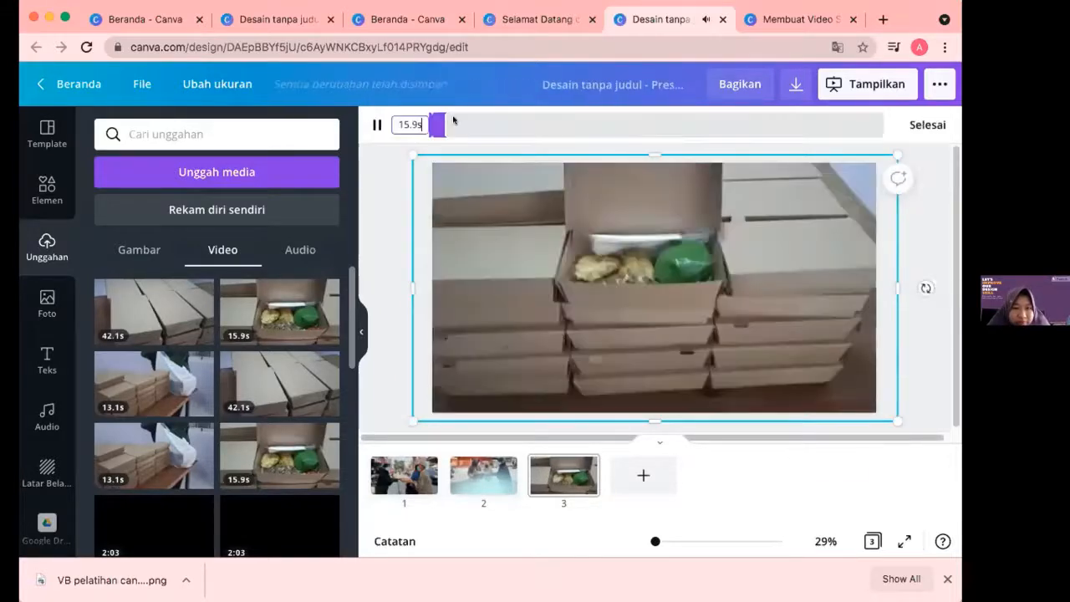
Trim the page 3 video at both ends to 8.8 s, starting at 4.8 s
{"action": "left_click", "coordinate": [393, 125]}
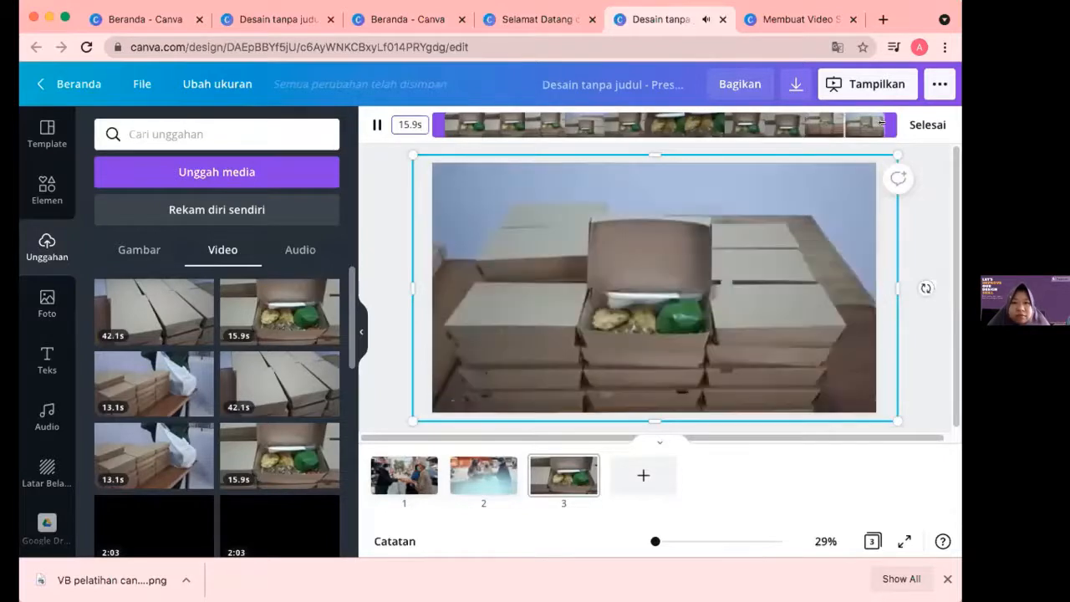
{"action": "left_click_drag", "start_coordinate": [857, 123], "coordinate": [825, 123]}
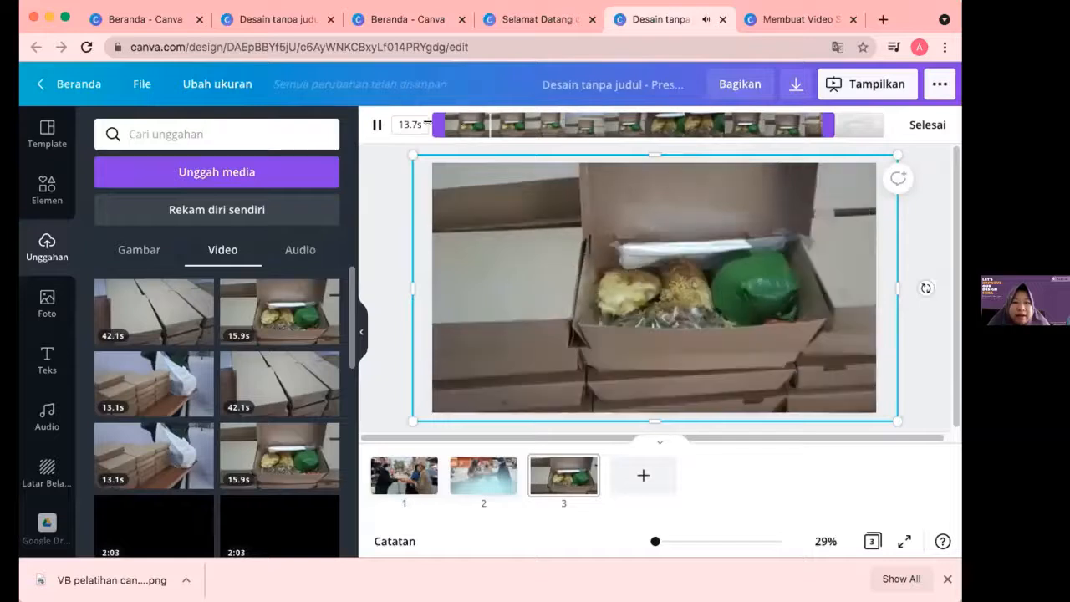
{"action": "left_click_drag", "start_coordinate": [494, 124], "coordinate": [571, 128]}
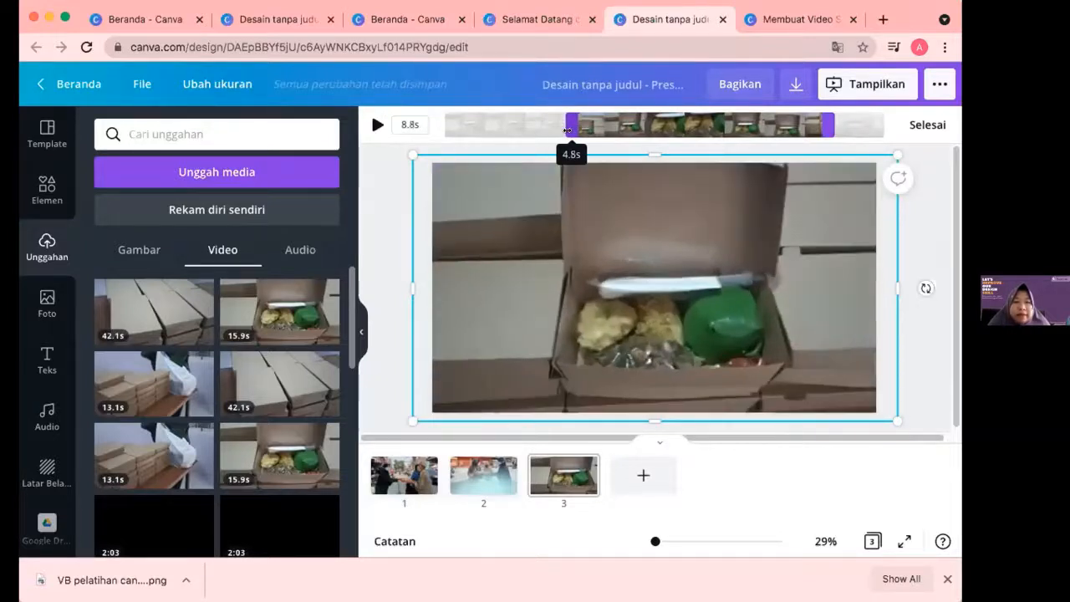
{"action": "left_click", "coordinate": [934, 125]}
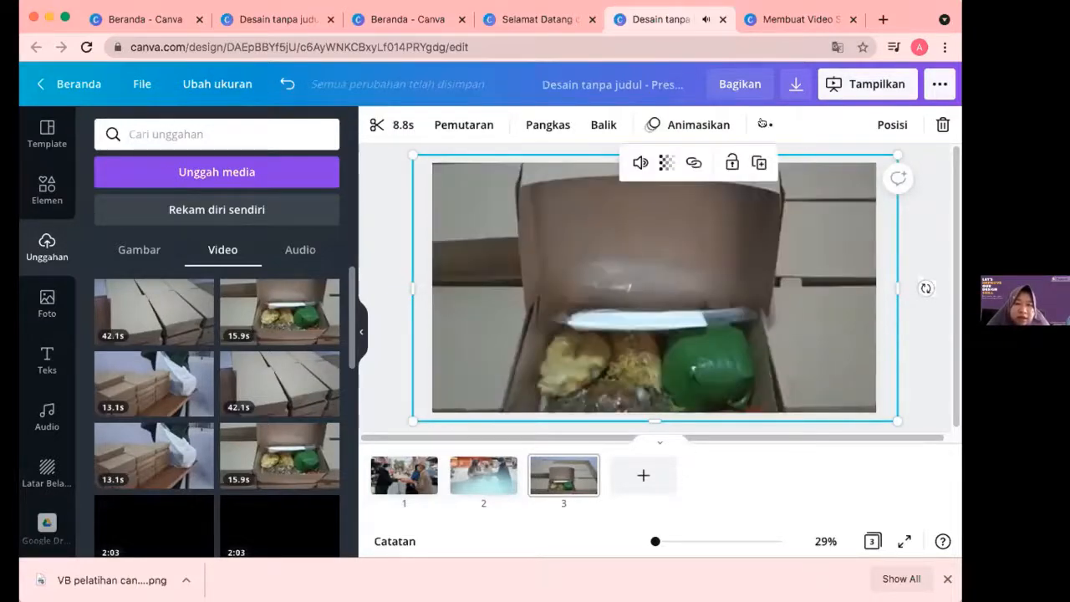
Try lower transparency values on the page 3 video, including 46 and 42, and set it to 95
{"action": "left_click", "coordinate": [663, 163]}
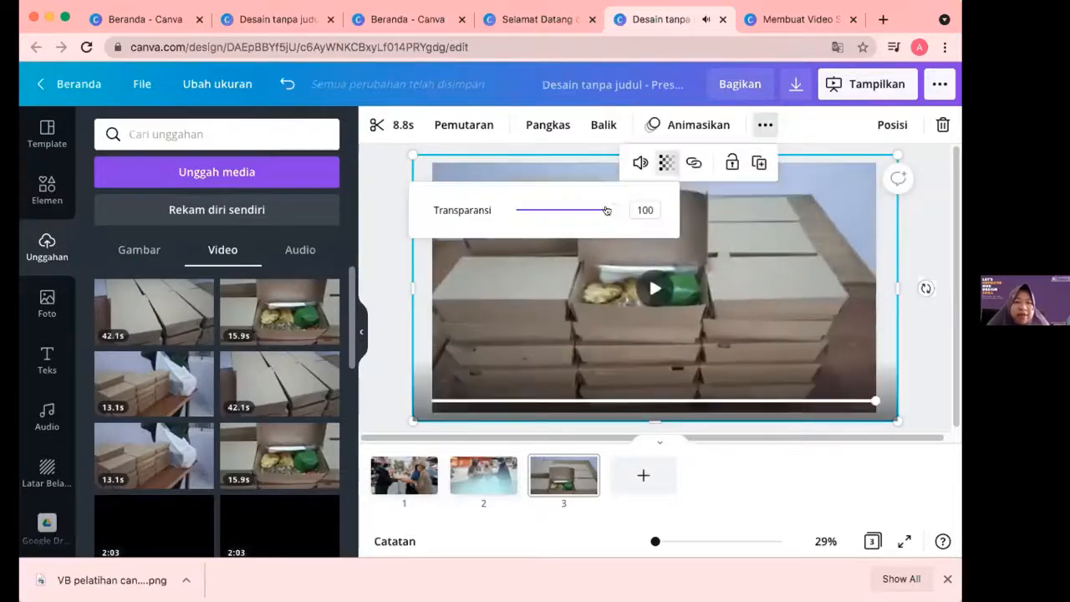
{"action": "left_click", "coordinate": [556, 210]}
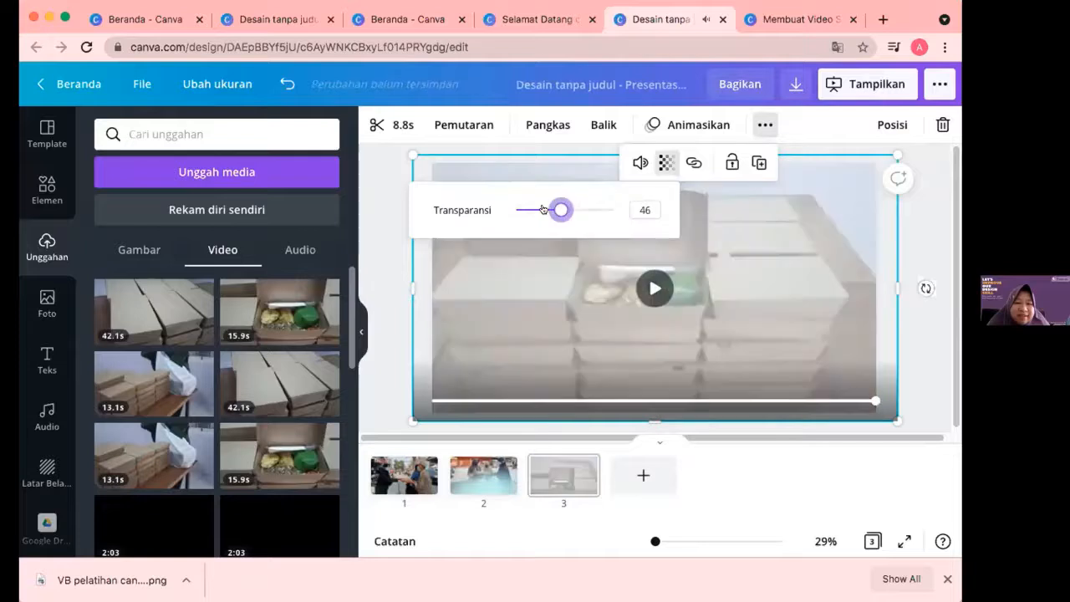
{"action": "left_click_drag", "start_coordinate": [544, 210], "coordinate": [557, 210]}
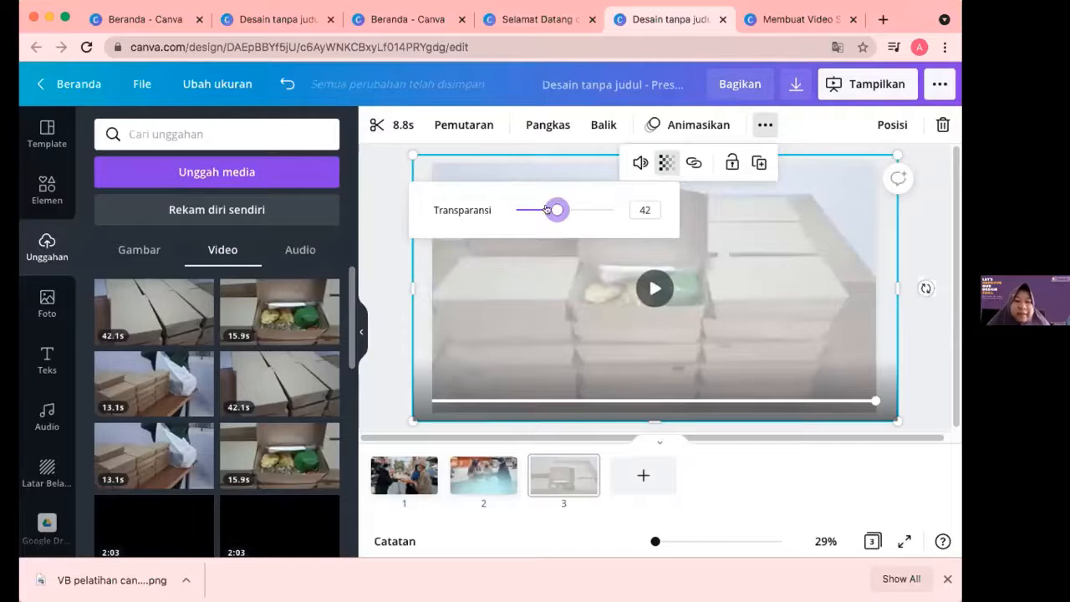
{"action": "left_click_drag", "start_coordinate": [559, 210], "coordinate": [574, 210]}
{"action": "left_click", "coordinate": [605, 213]}
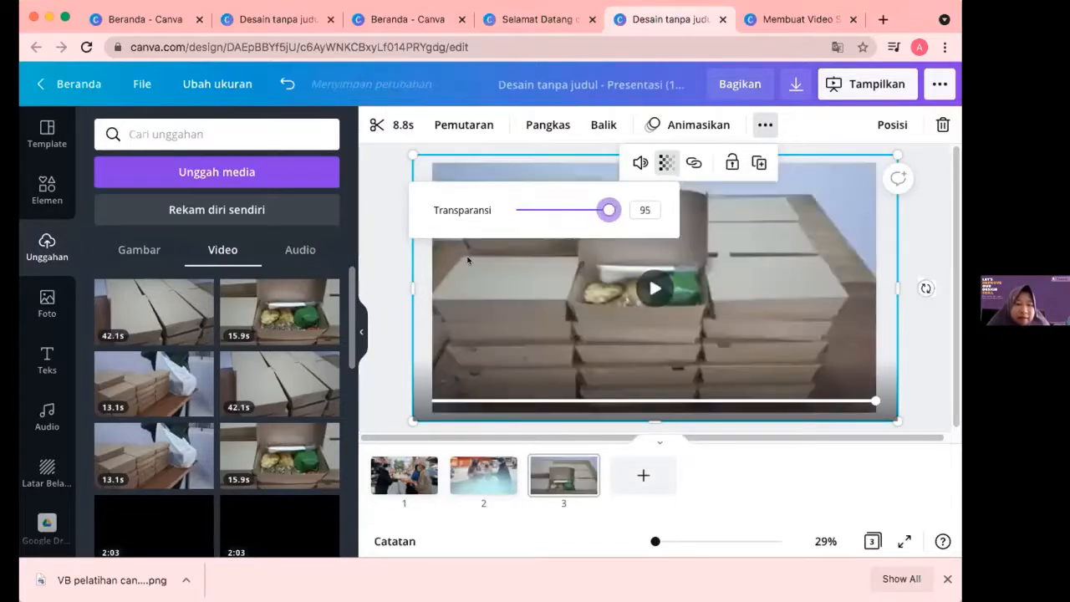
{"action": "left_click", "coordinate": [389, 257]}
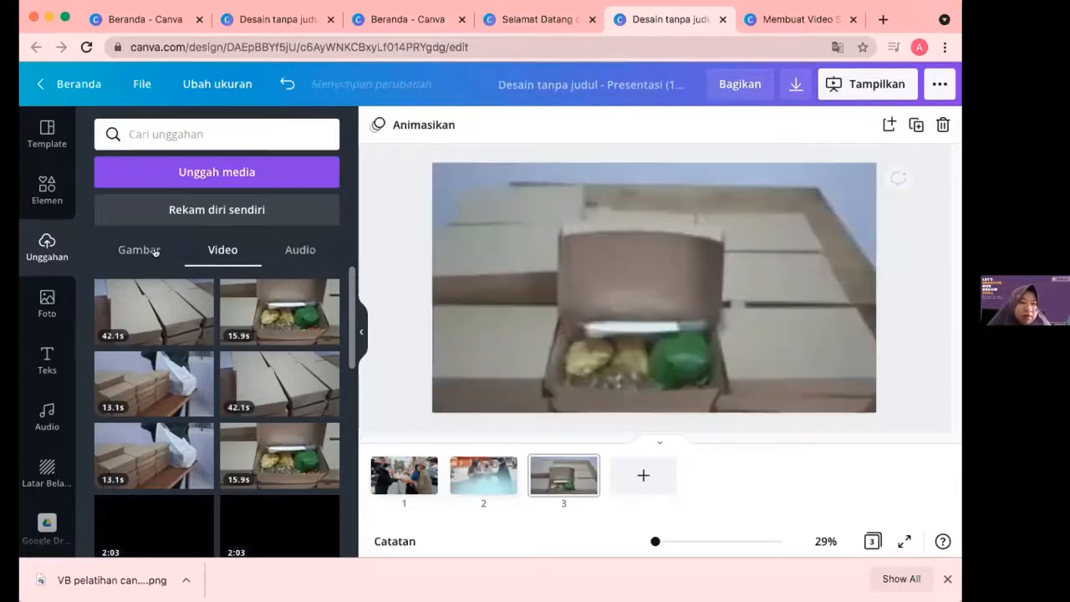
Browse the blur videos and graphics, and search the elements for "tinta" limited to graphics
{"action": "left_click", "coordinate": [50, 189]}
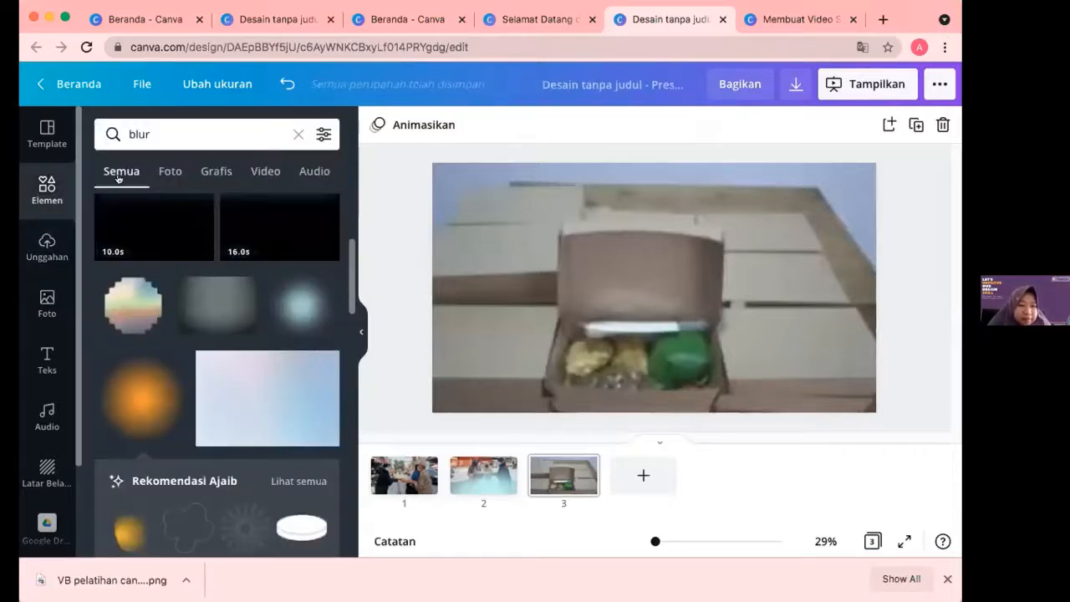
{"action": "left_click", "coordinate": [160, 142]}
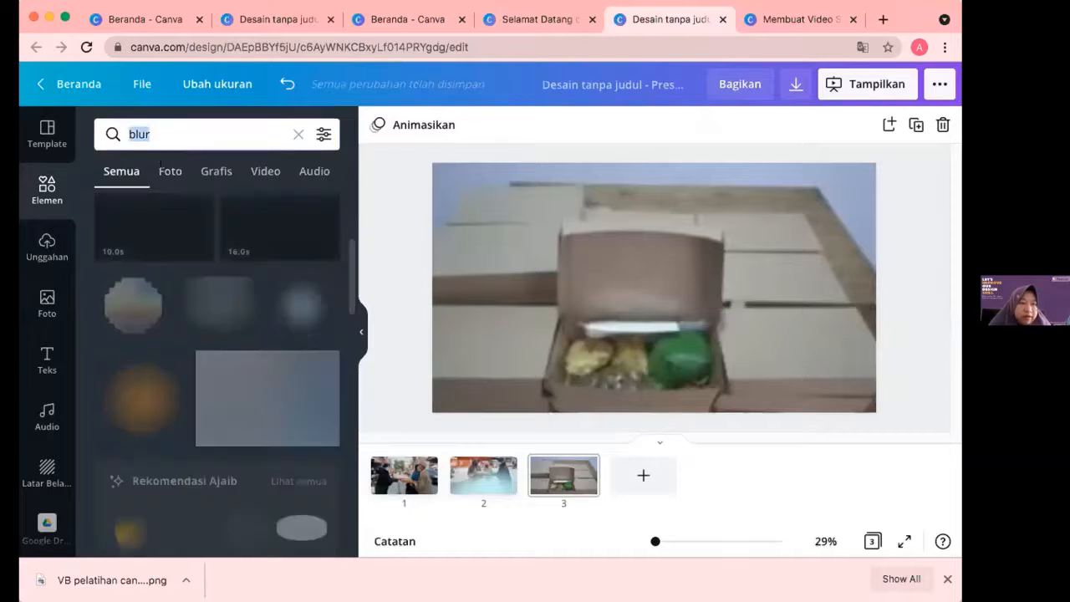
{"action": "left_click", "coordinate": [264, 172]}
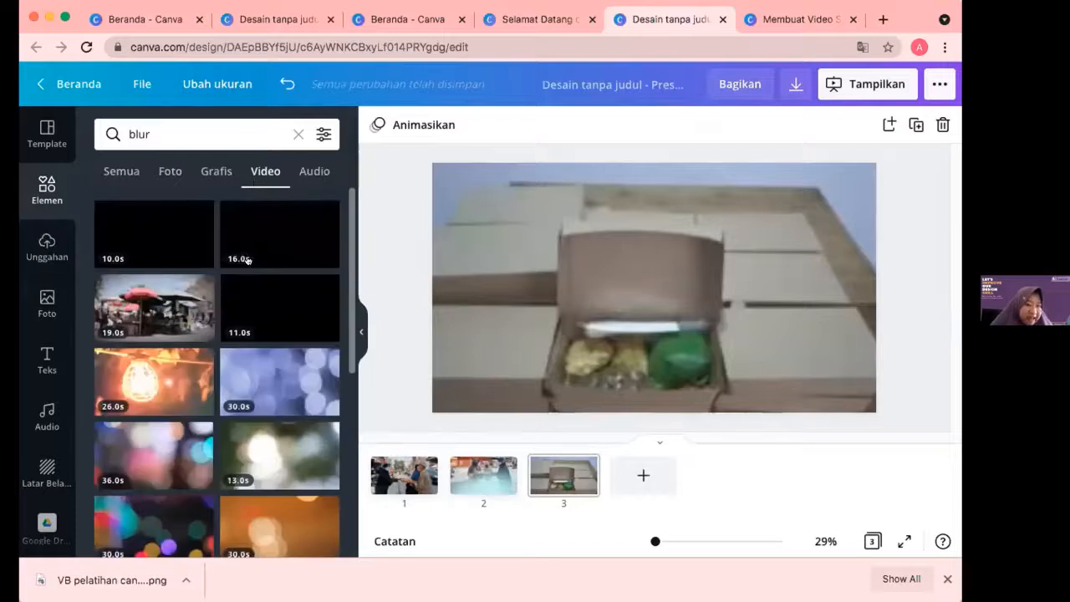
{"action": "left_click", "coordinate": [215, 177]}
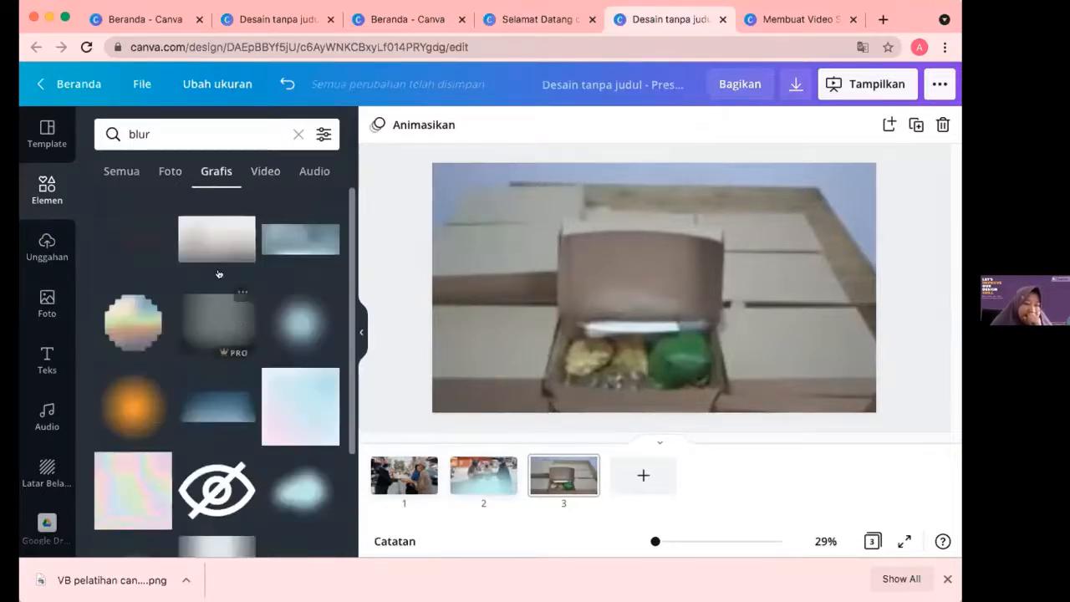
{"action": "double_click", "coordinate": [160, 132]}
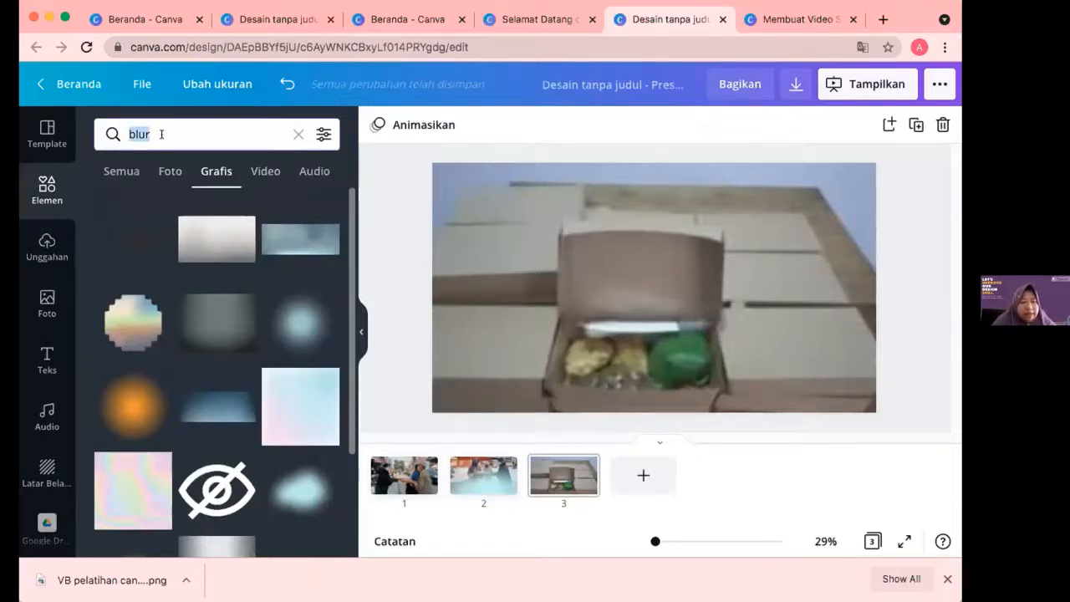
{"action": "type", "text": "tin"}
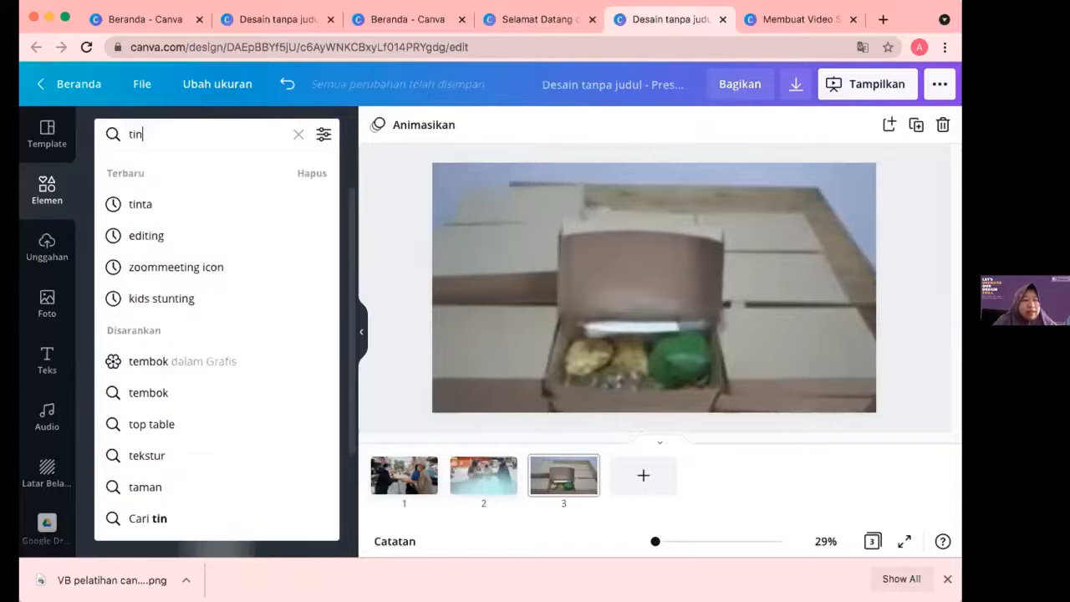
{"action": "type", "text": "ta"}
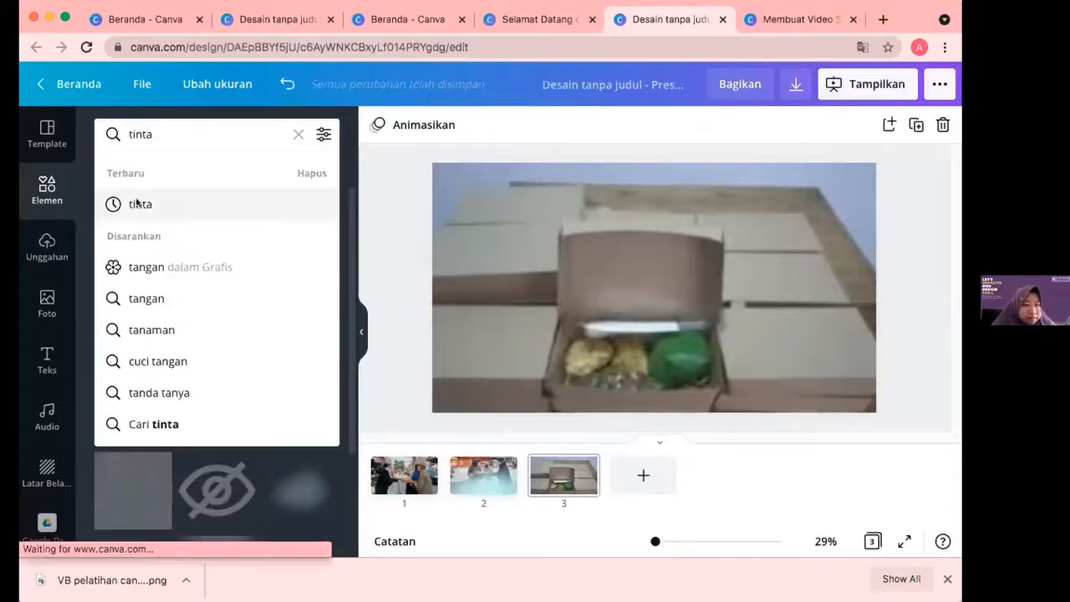
{"action": "left_click", "coordinate": [134, 204]}
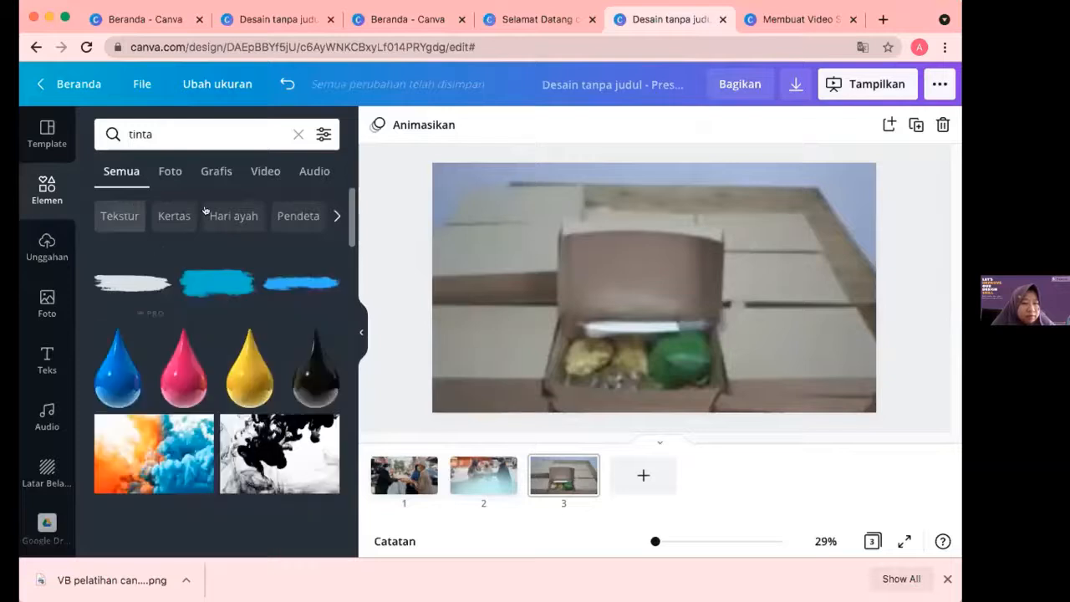
{"action": "left_click", "coordinate": [216, 172]}
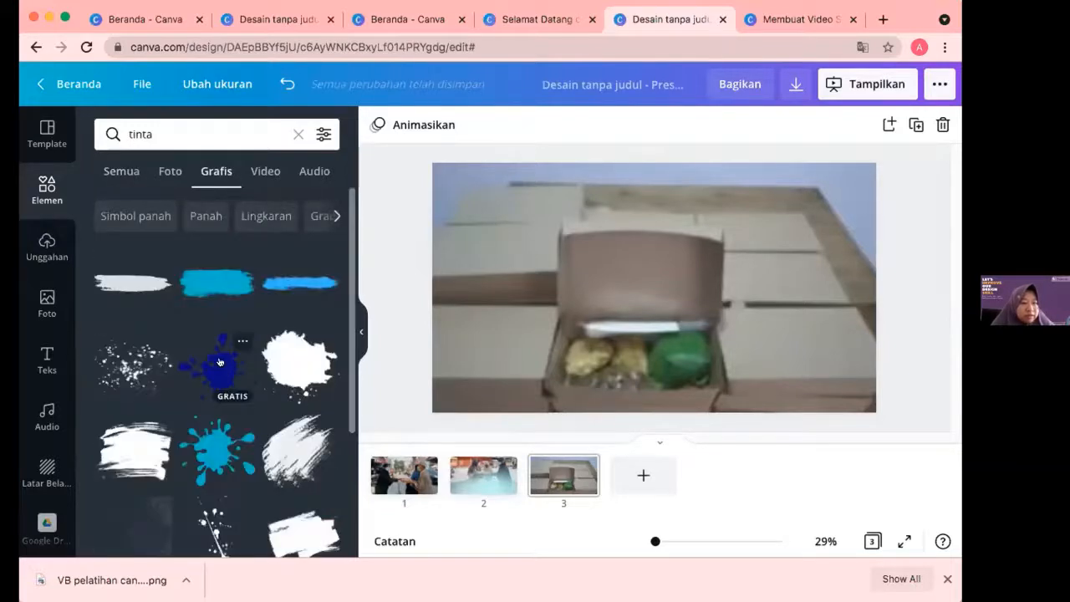
Add the light-blue ink splash graphic to page 3 and enlarge it to cover most of the video, centered horizontally
{"action": "left_click", "coordinate": [217, 451]}
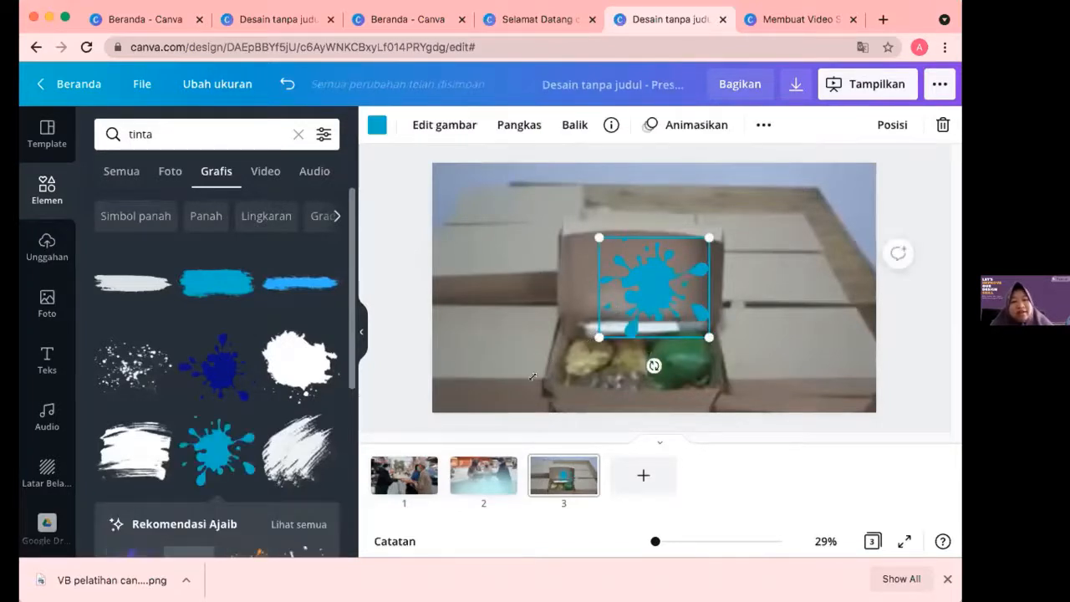
{"action": "left_click_drag", "start_coordinate": [591, 338], "coordinate": [468, 410]}
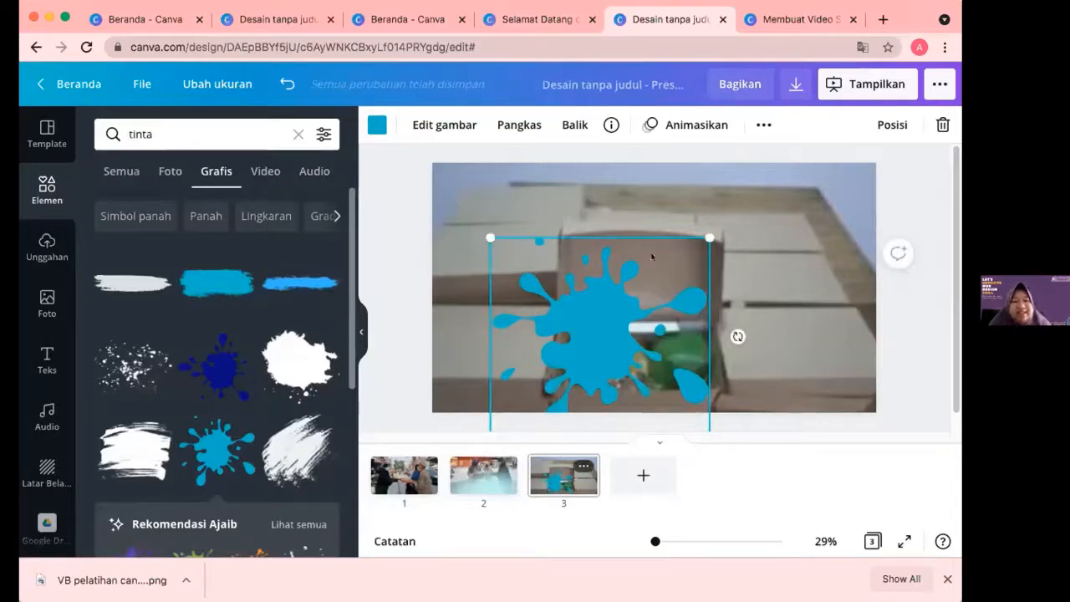
{"action": "left_click_drag", "start_coordinate": [710, 238], "coordinate": [836, 153]}
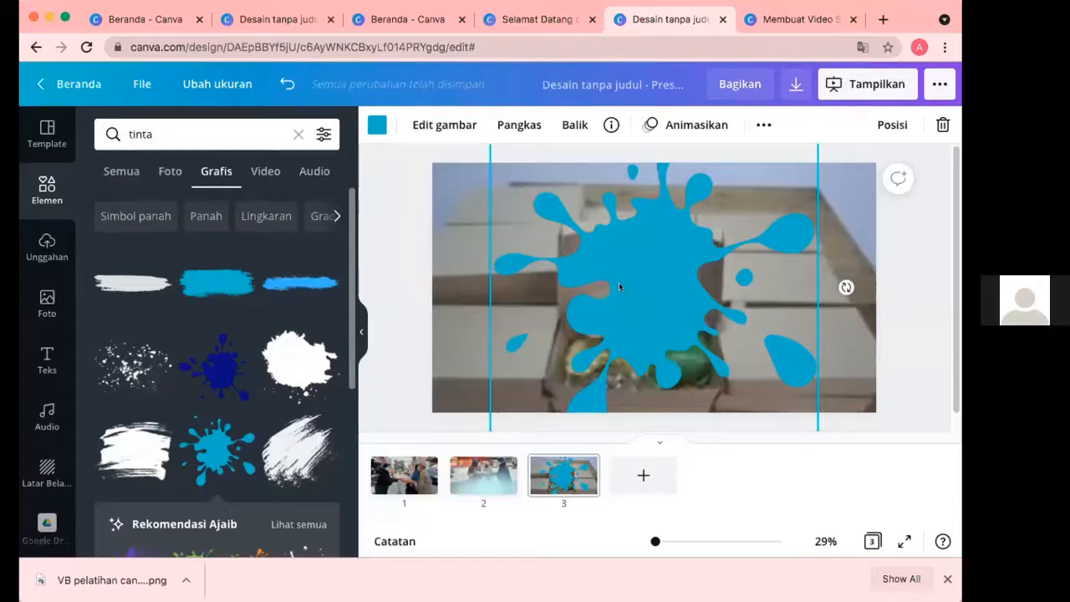
{"action": "left_click_drag", "start_coordinate": [620, 285], "coordinate": [617, 287]}
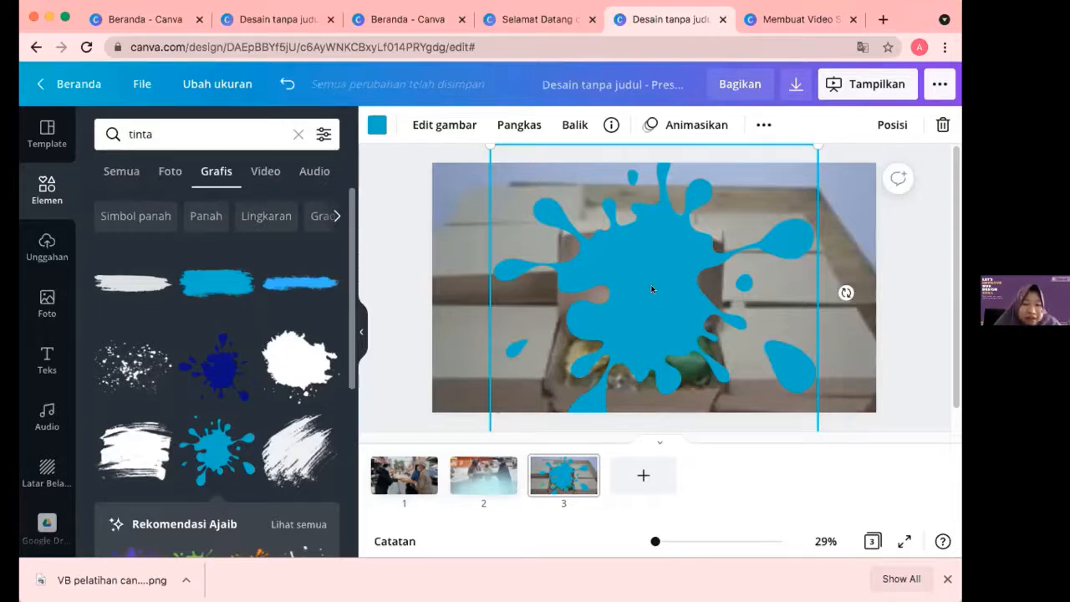
{"action": "mouse_move", "coordinate": [652, 289]}
{"action": "left_mouse_down"}
{"action": "mouse_move", "coordinate": [653, 299]}
{"action": "mouse_move", "coordinate": [642, 291]}
{"action": "left_mouse_up"}
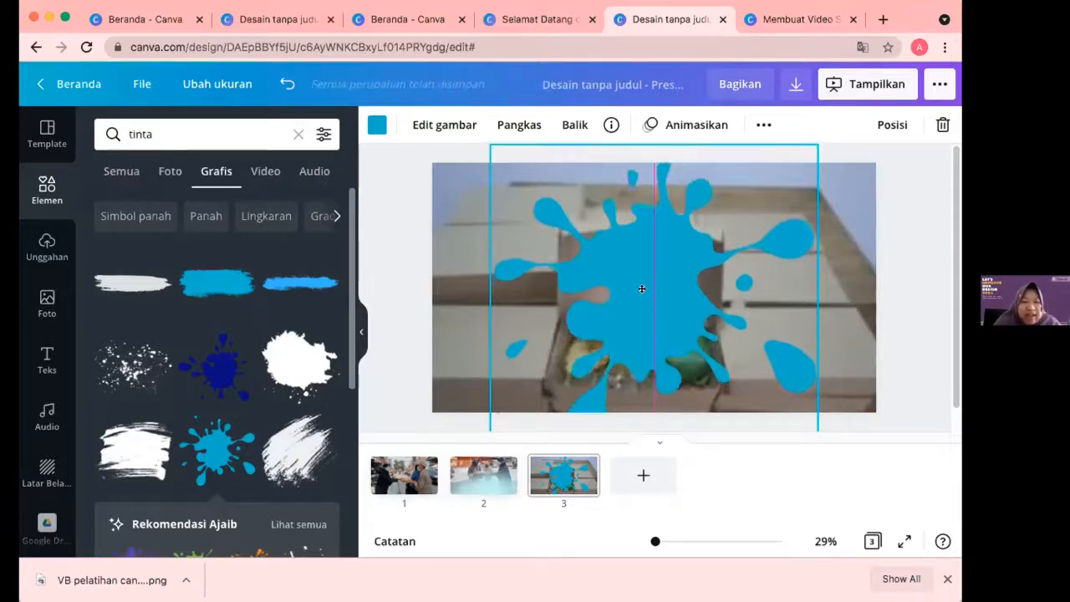
Preview element animations for the ink splash and apply Tumble
{"action": "left_click", "coordinate": [673, 124]}
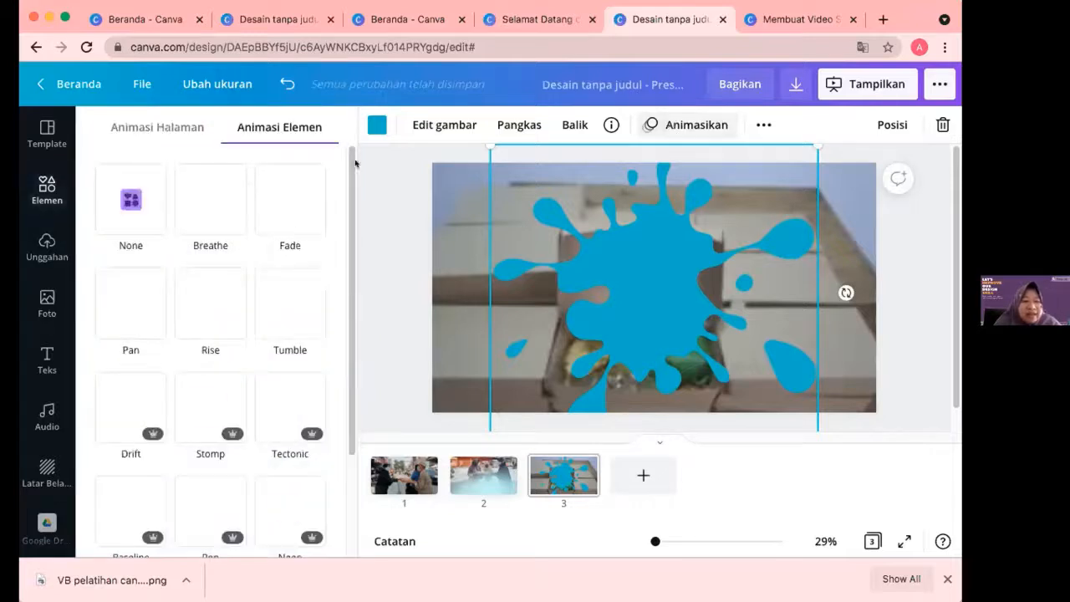
{"action": "left_click", "coordinate": [199, 210]}
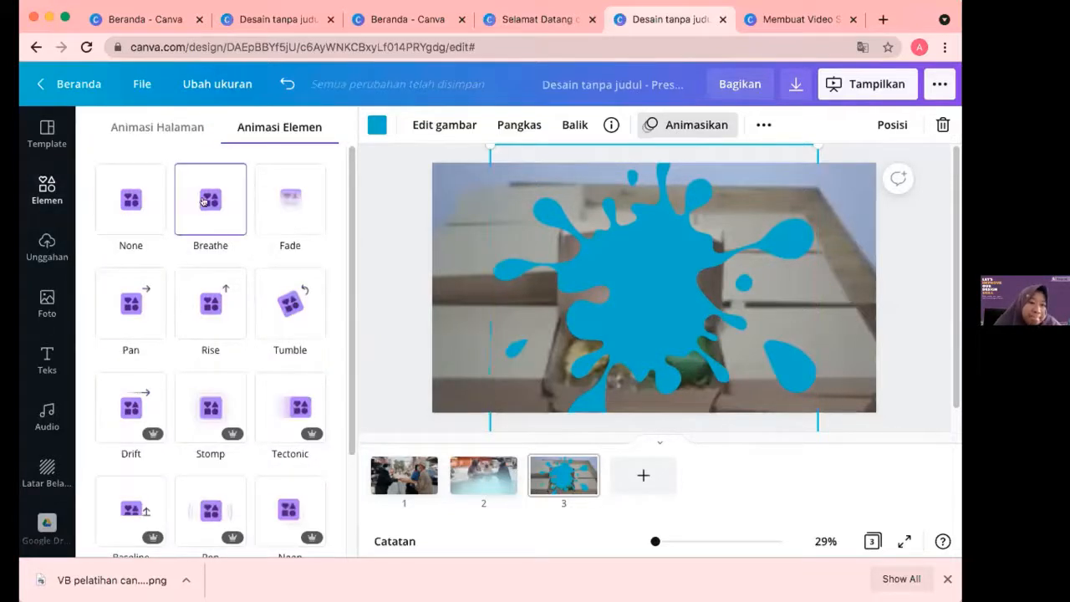
{"action": "left_click", "coordinate": [208, 301]}
{"action": "left_click", "coordinate": [256, 322]}
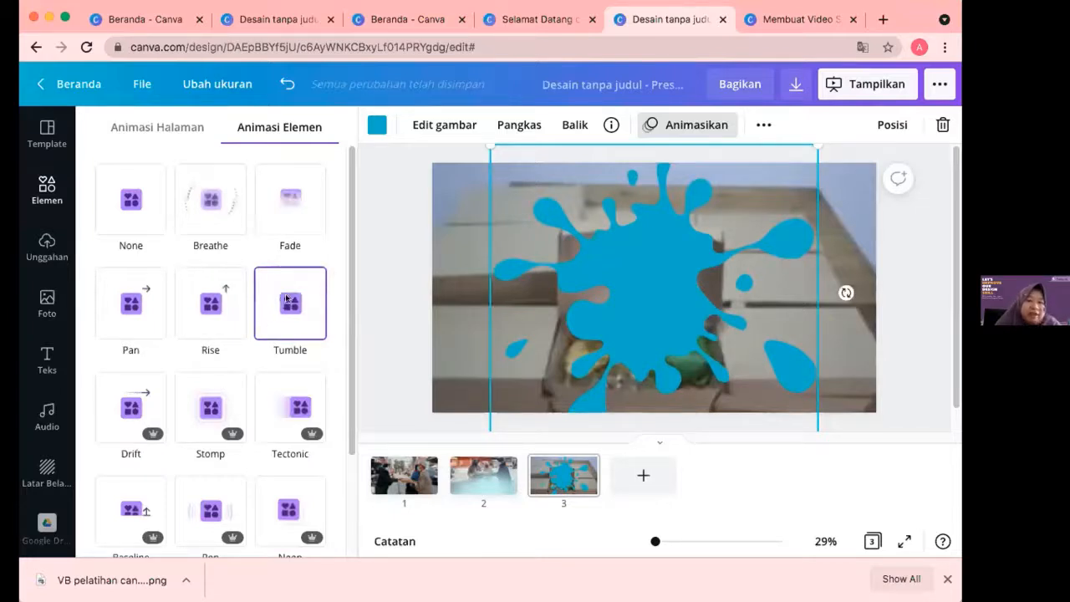
{"action": "left_click", "coordinate": [287, 298]}
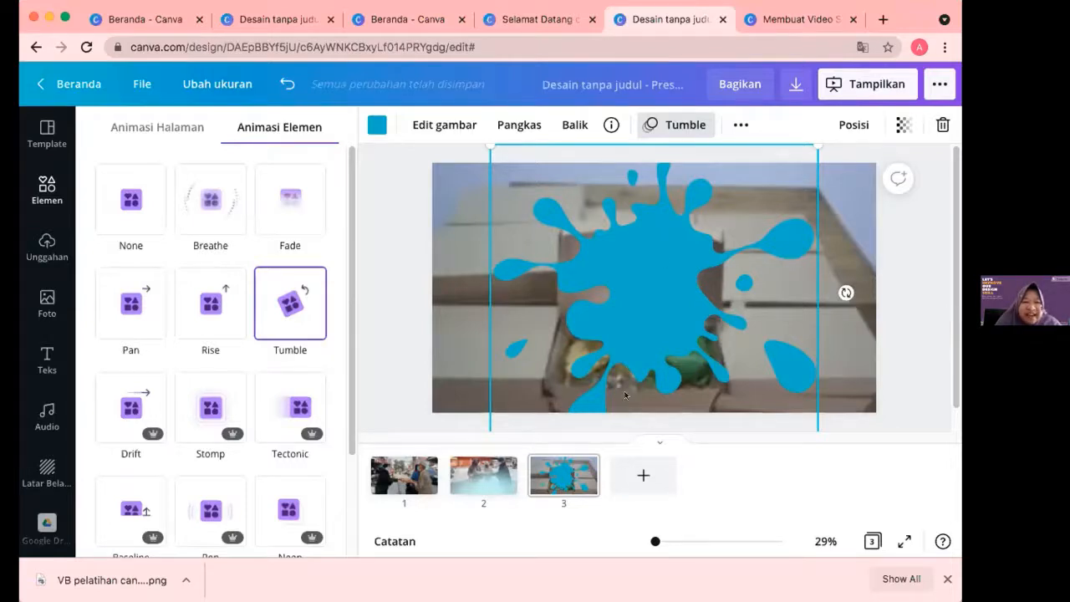
Duplicate page 3 and select the ink splash on the copied page
{"action": "left_click", "coordinate": [584, 466]}
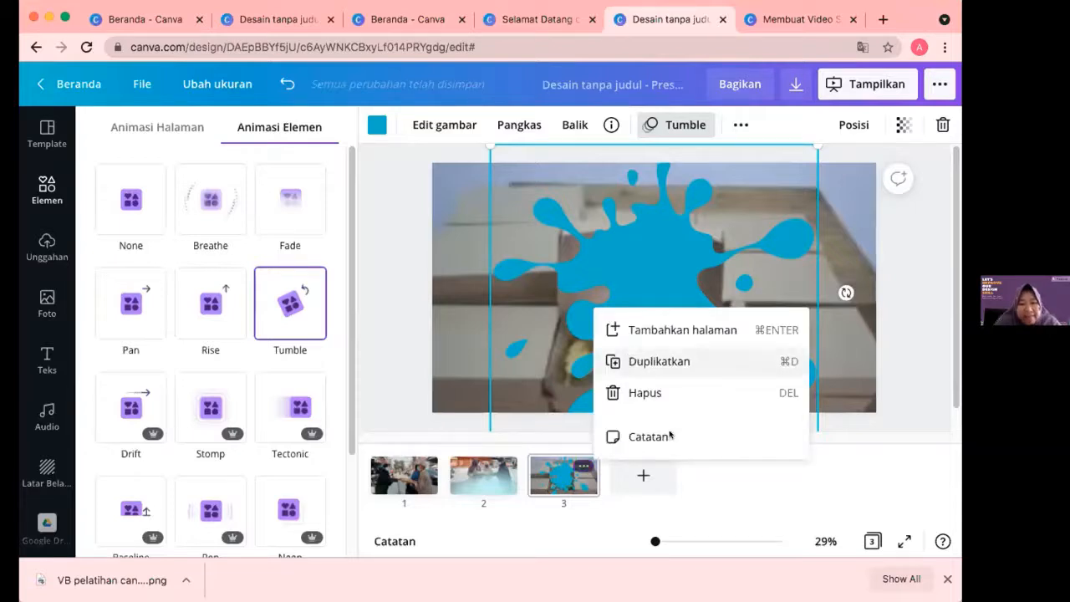
{"action": "key", "text": "super+d"}
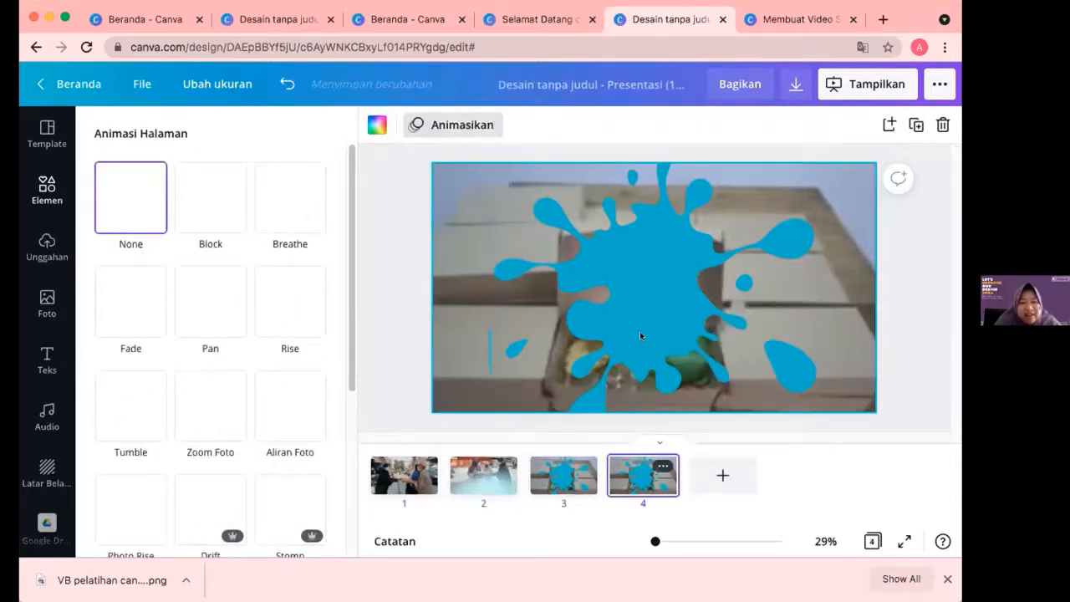
{"action": "left_click", "coordinate": [640, 335]}
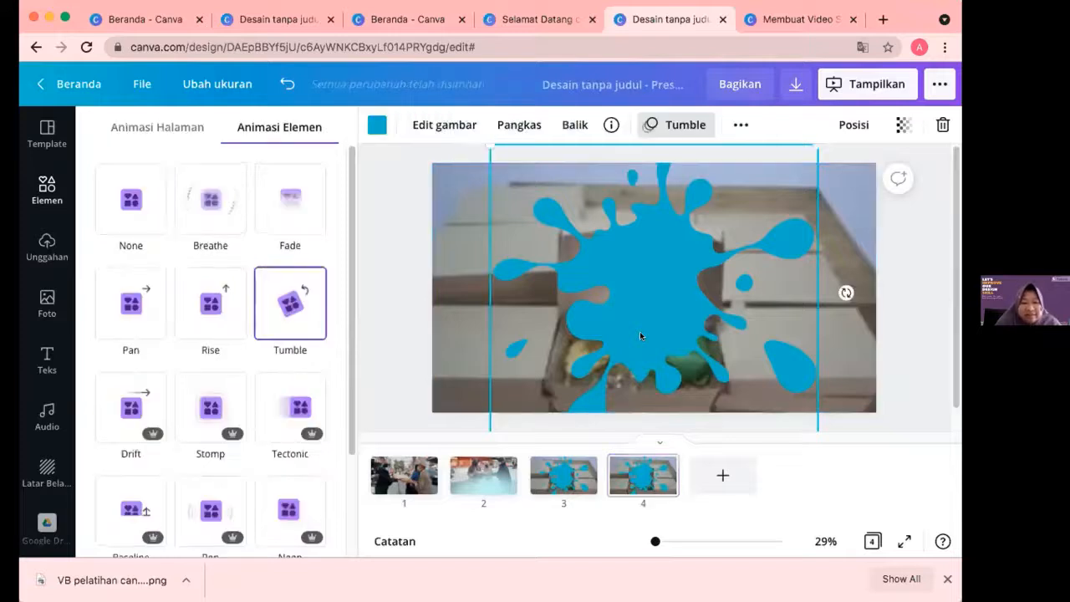
Remove the ink splash from page 4 and add a blank page 5 after it
{"action": "key", "text": "Delete"}
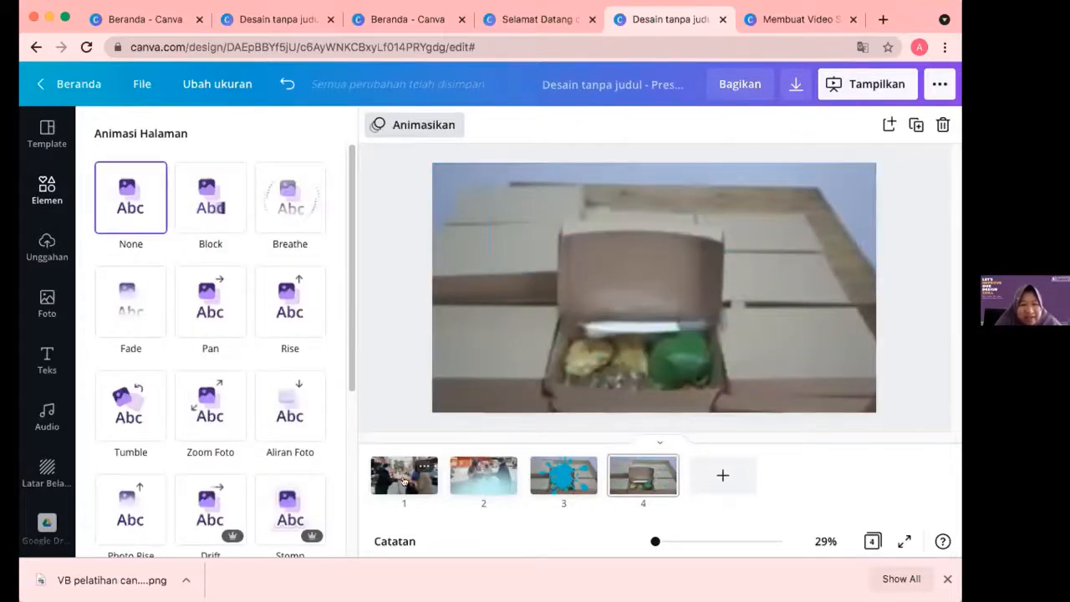
{"action": "left_click", "coordinate": [721, 476]}
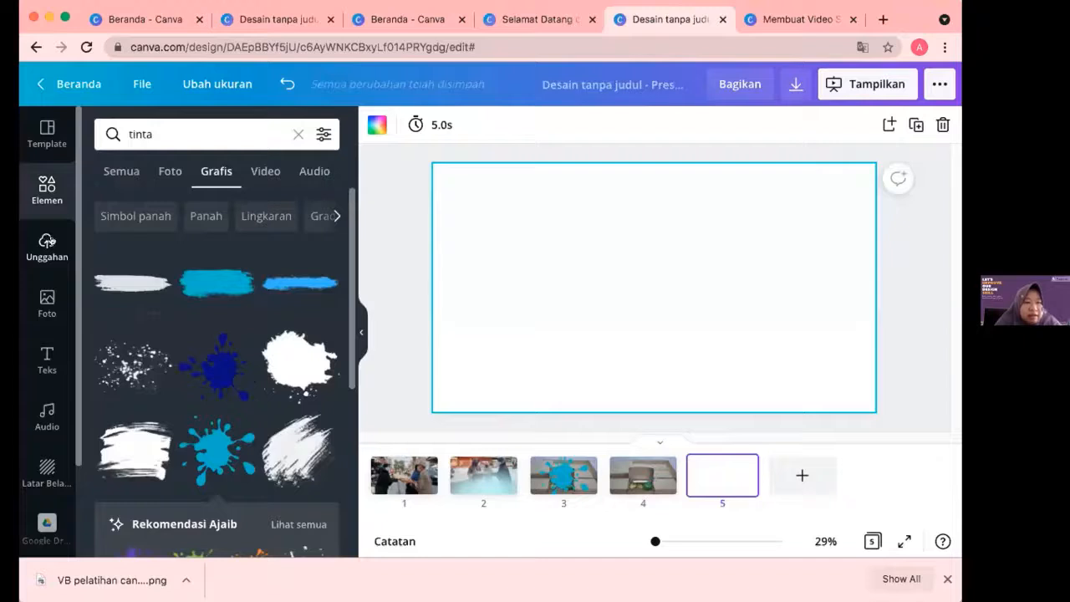
Place the uploaded 13.1-second video of stacked boxes on page 5 and enlarge it to cover the whole page
{"action": "left_click", "coordinate": [48, 242]}
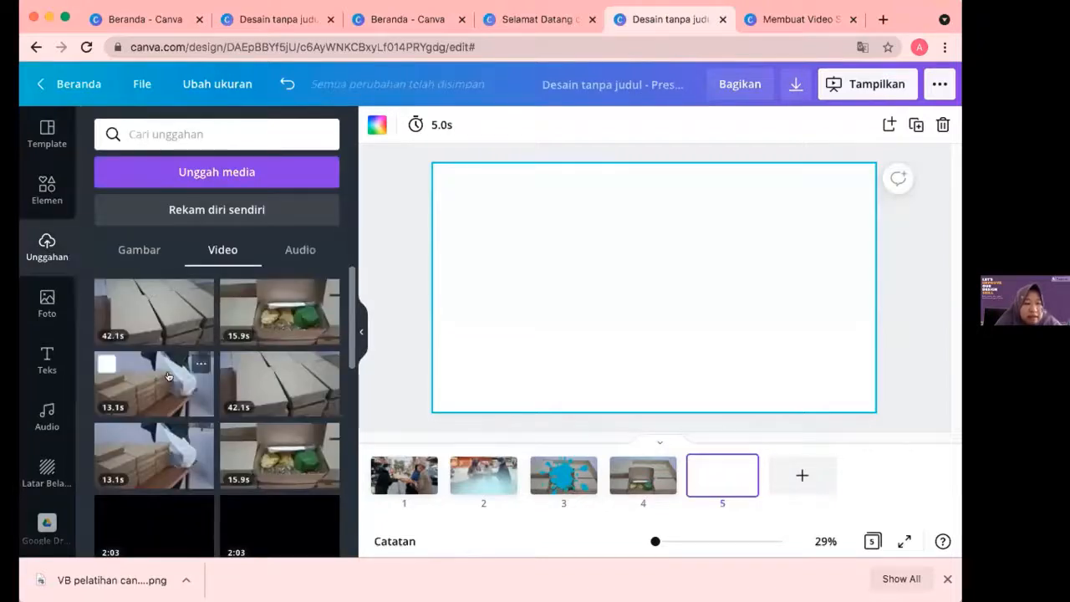
{"action": "scroll", "coordinate": [168, 376], "scroll_direction": "down", "scroll_amount": 3}
{"action": "scroll", "coordinate": [167, 375], "scroll_direction": "up", "scroll_amount": 1}
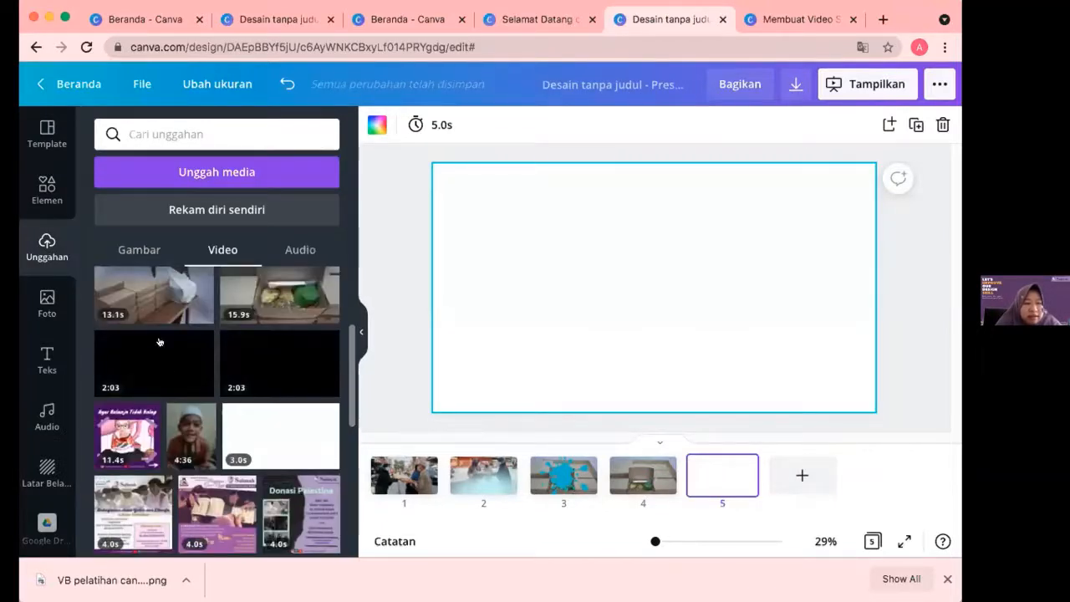
{"action": "scroll", "coordinate": [156, 385], "scroll_direction": "up", "scroll_amount": 1}
{"action": "left_click", "coordinate": [154, 387]}
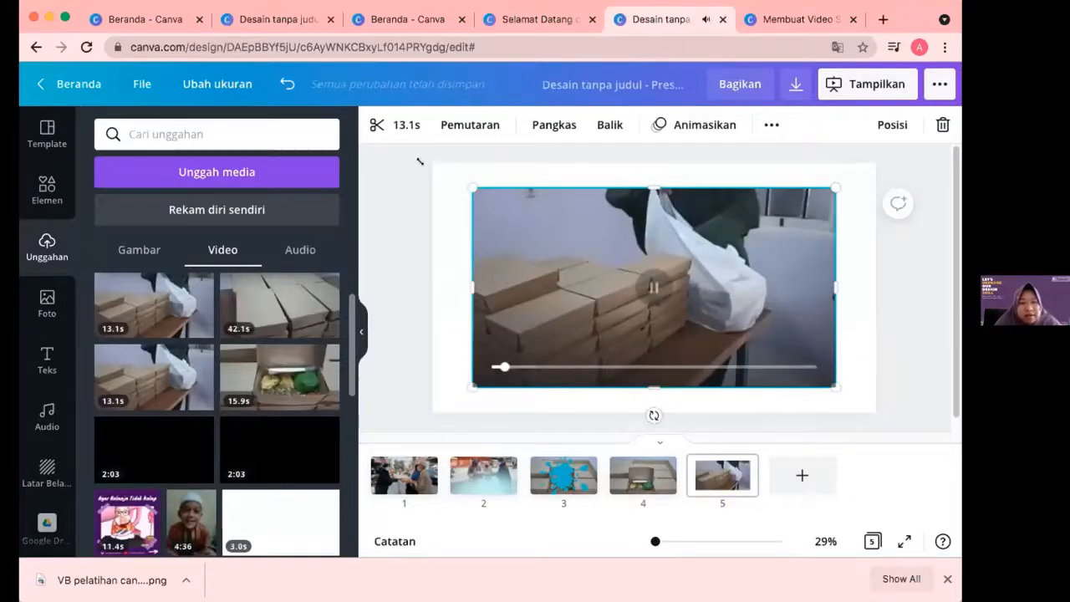
{"action": "left_click_drag", "start_coordinate": [419, 161], "coordinate": [409, 157]}
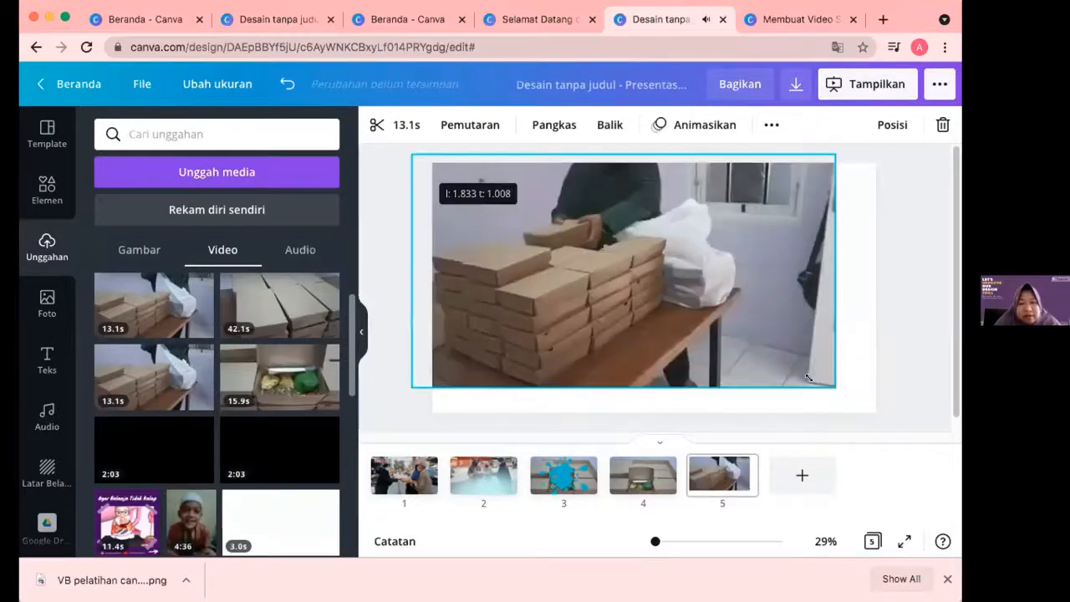
{"action": "left_click_drag", "start_coordinate": [860, 420], "coordinate": [874, 439]}
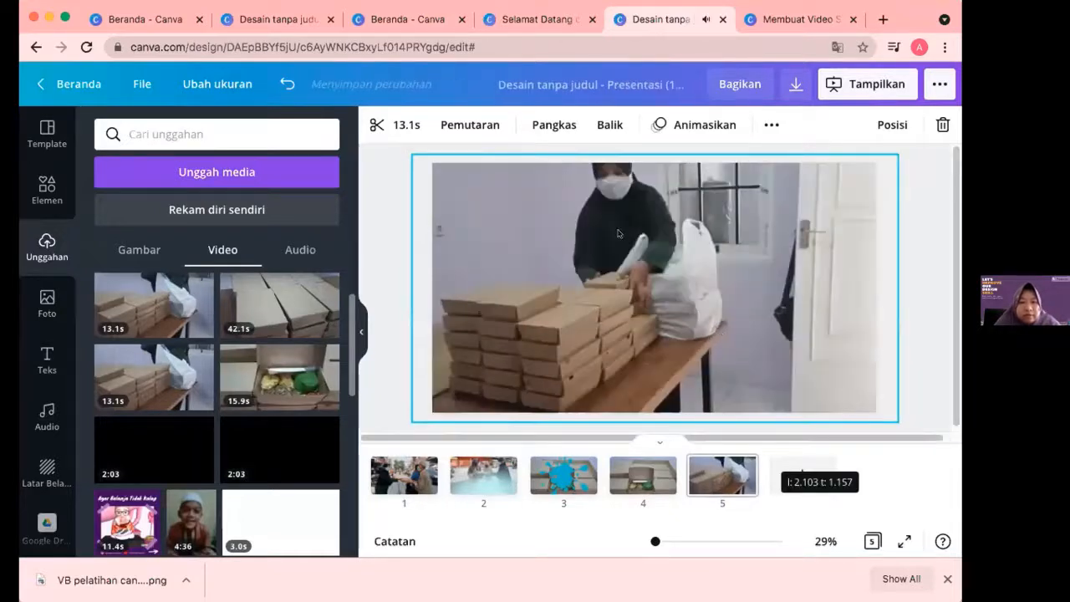
Trim the page 5 video at both its start and its end to a length of 4.6 seconds
{"action": "left_click", "coordinate": [401, 123]}
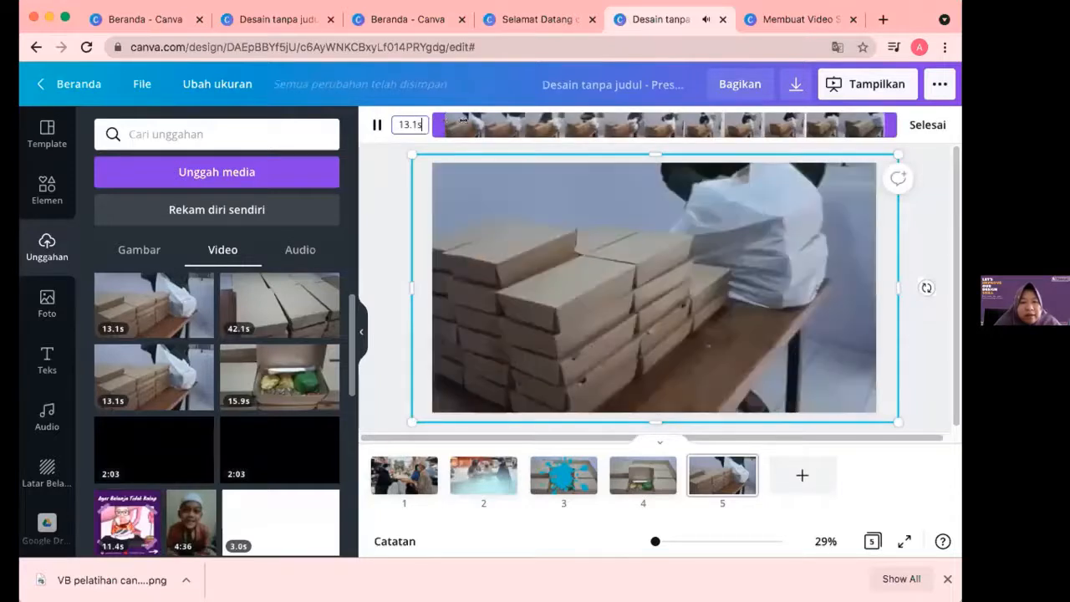
{"action": "left_click_drag", "start_coordinate": [463, 120], "coordinate": [542, 132]}
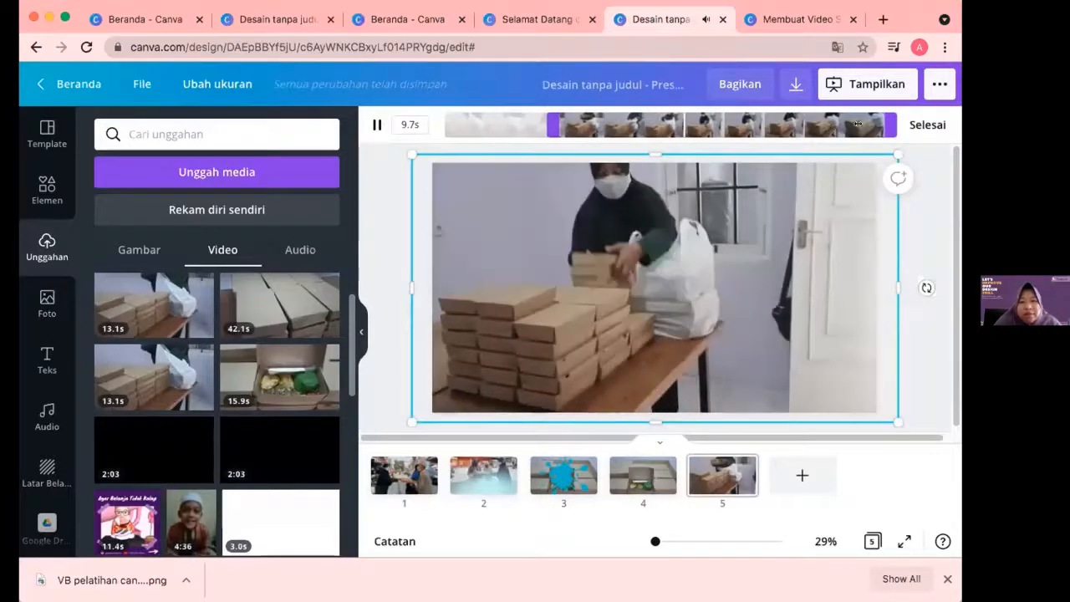
{"action": "left_click_drag", "start_coordinate": [892, 125], "coordinate": [706, 124]}
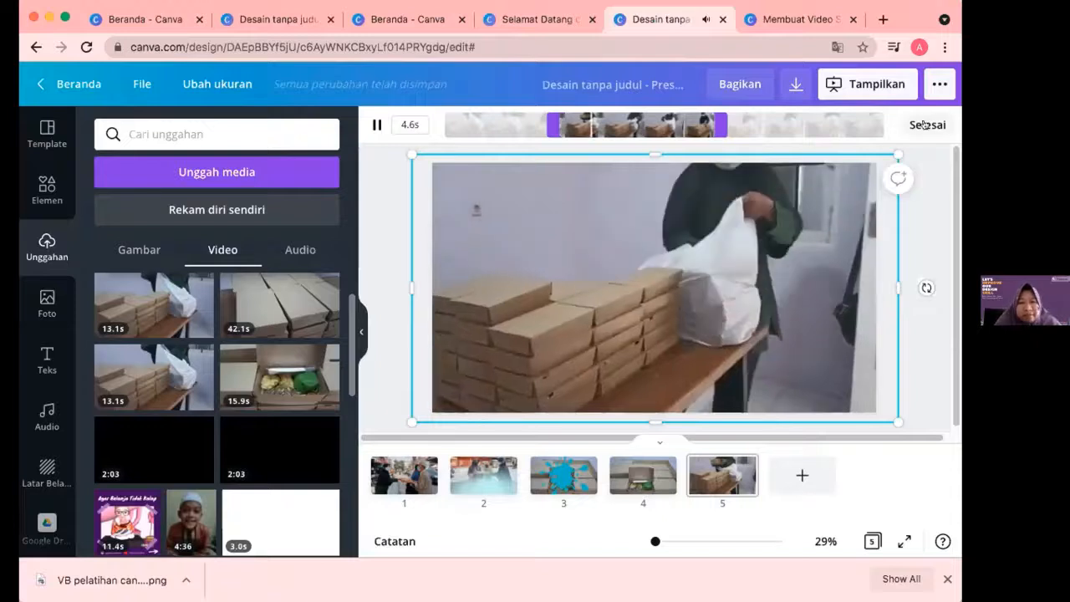
{"action": "left_click", "coordinate": [923, 125]}
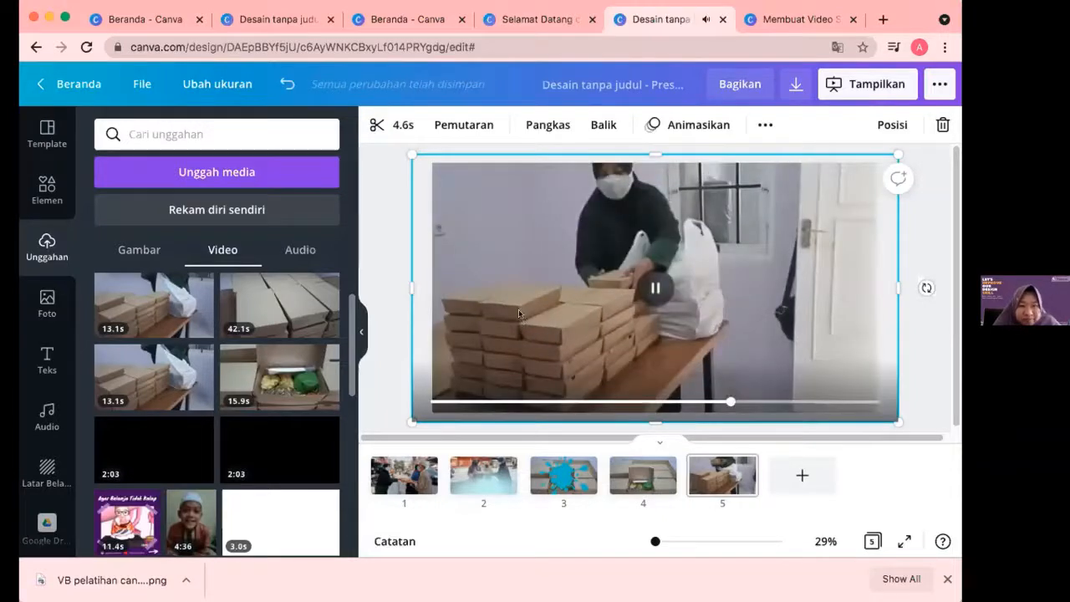
Add page 6 and fill it with the uploaded photo of a man in a white cap bending over a crouching person
{"action": "left_click", "coordinate": [794, 478]}
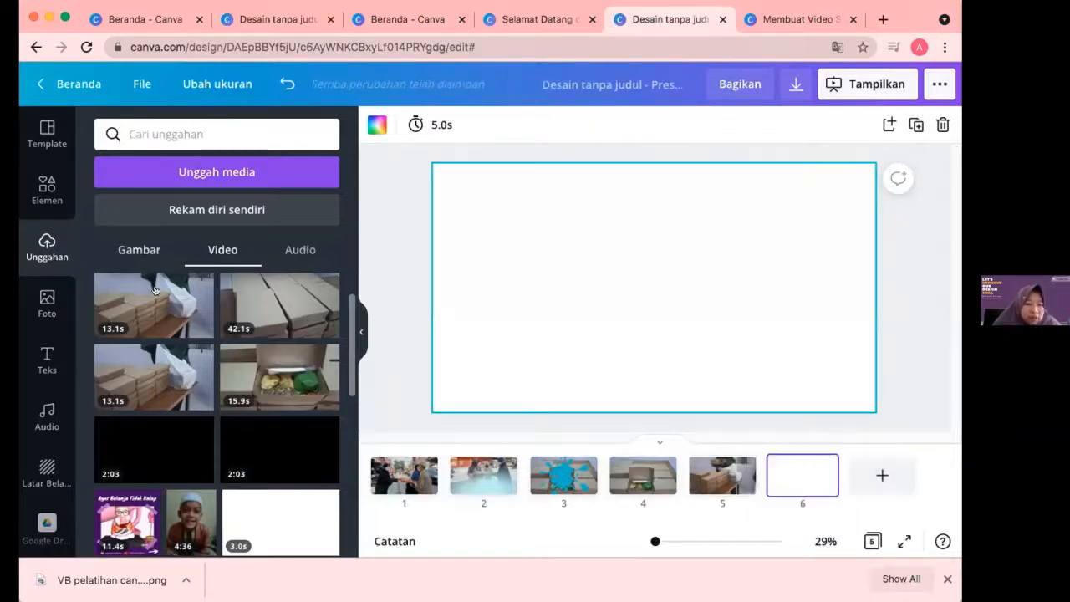
{"action": "left_click", "coordinate": [141, 251]}
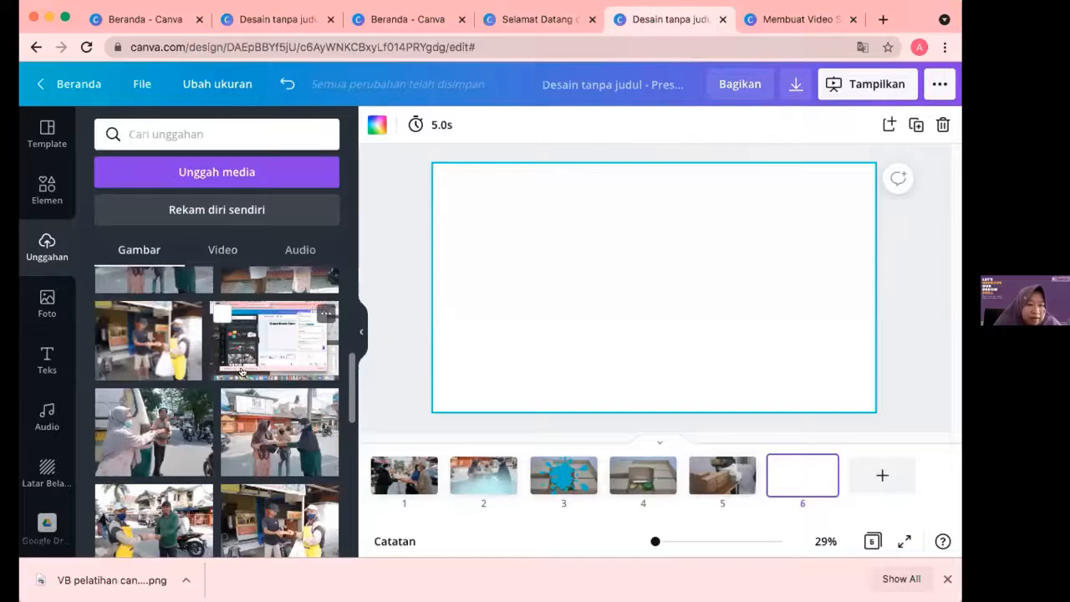
{"action": "scroll", "coordinate": [241, 367], "scroll_direction": "down", "scroll_amount": 2}
{"action": "scroll", "coordinate": [241, 365], "scroll_direction": "up", "scroll_amount": 4}
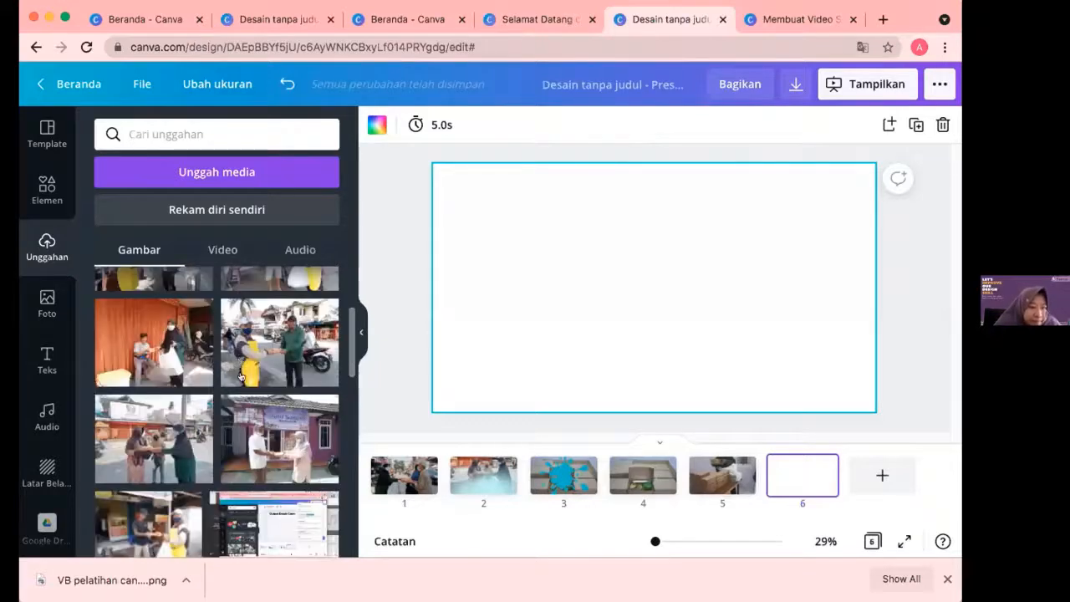
{"action": "scroll", "coordinate": [267, 398], "scroll_direction": "up", "scroll_amount": 3}
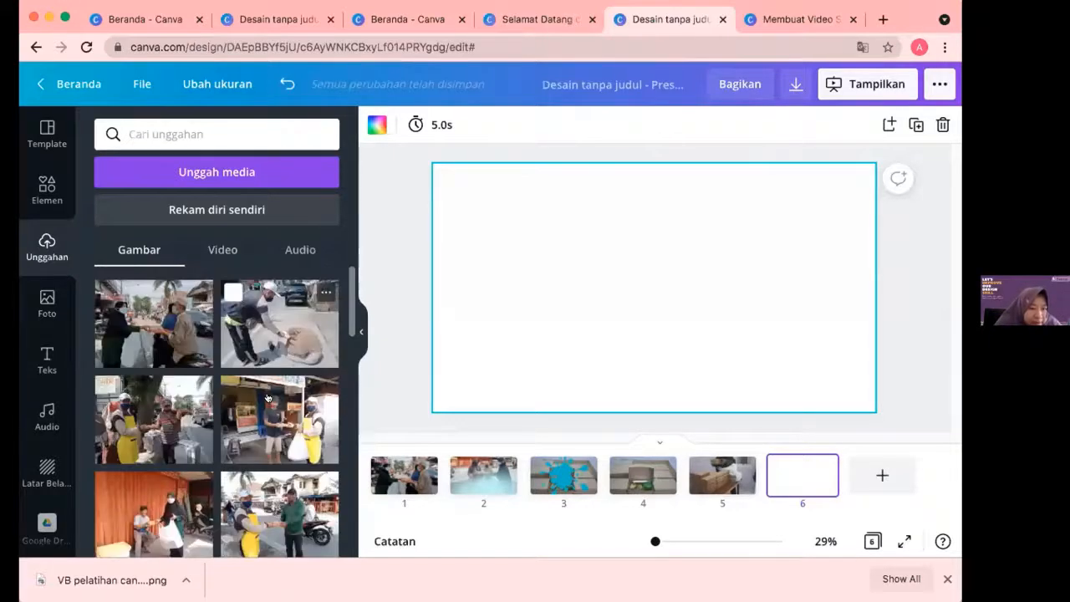
{"action": "left_click", "coordinate": [267, 339]}
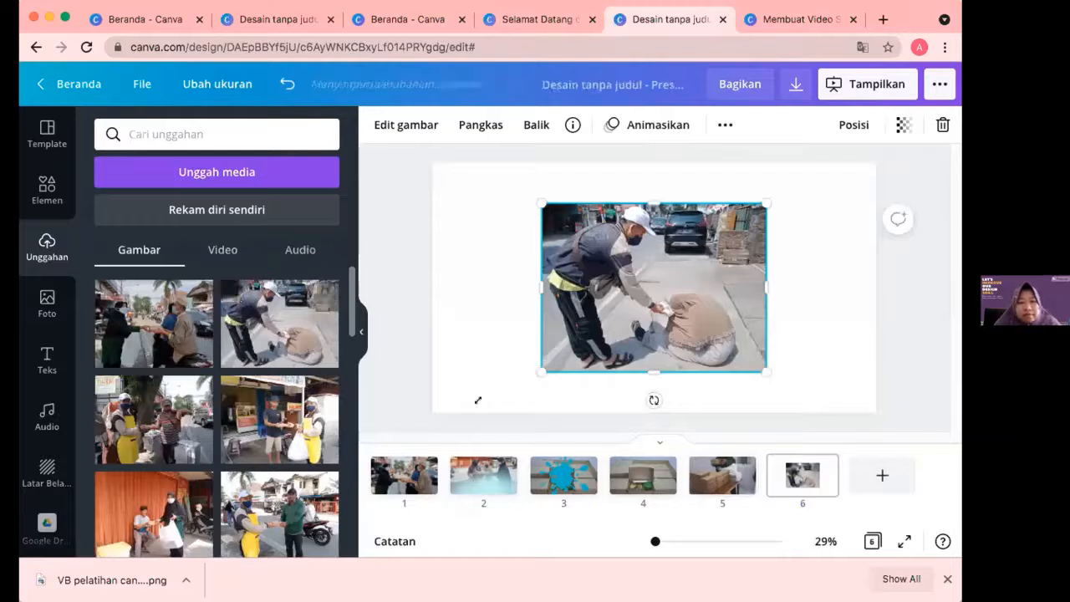
{"action": "left_click_drag", "start_coordinate": [479, 400], "coordinate": [432, 431]}
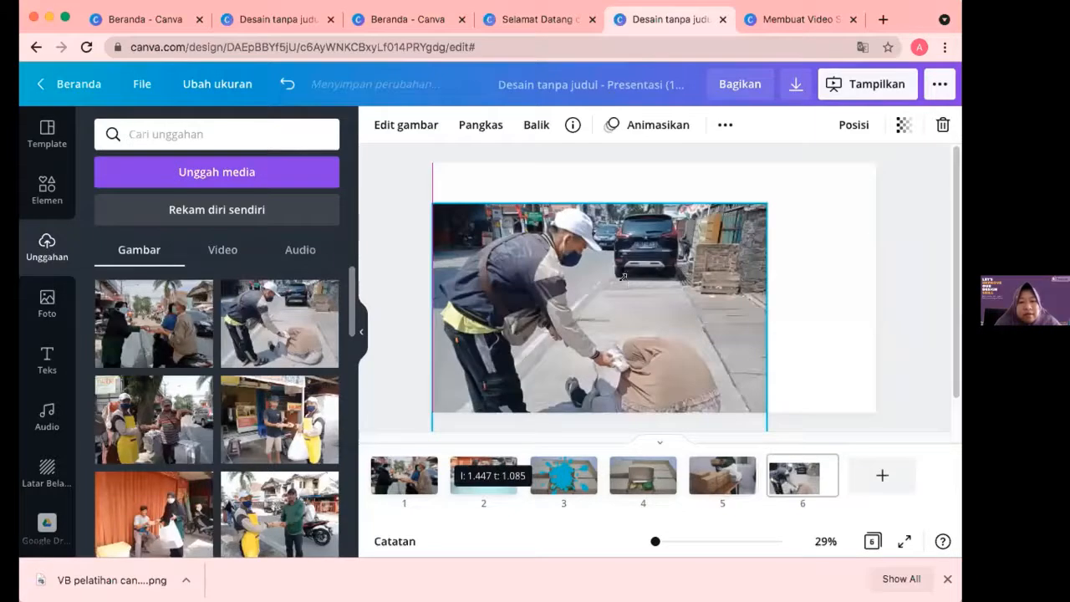
{"action": "left_click_drag", "start_coordinate": [763, 199], "coordinate": [907, 134]}
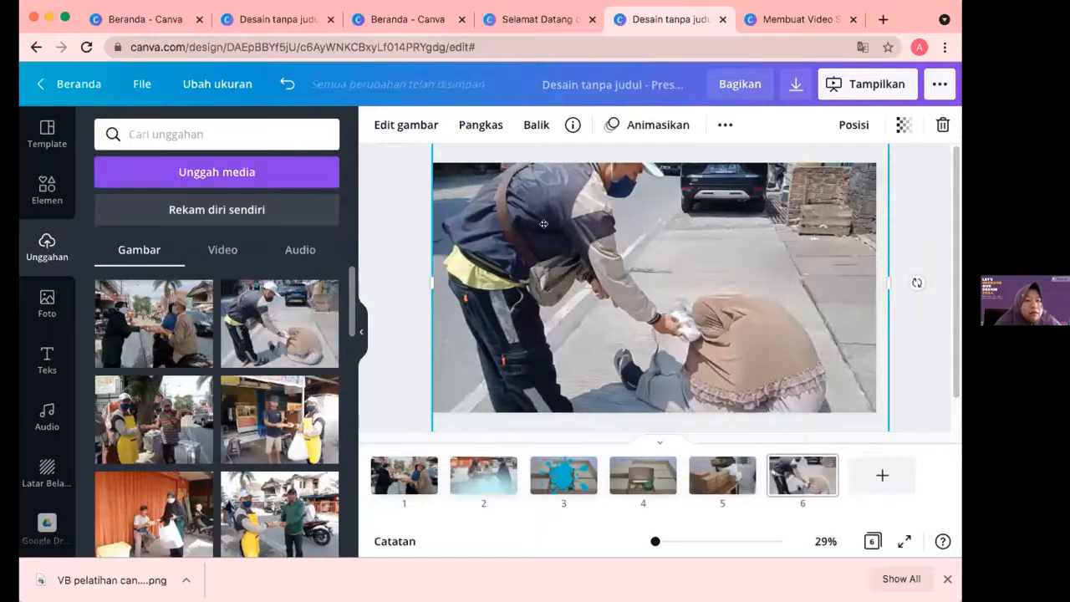
Search the elements for "love" and look over the first graphics and photos
{"action": "left_click", "coordinate": [65, 189]}
{"action": "double_click", "coordinate": [153, 135]}
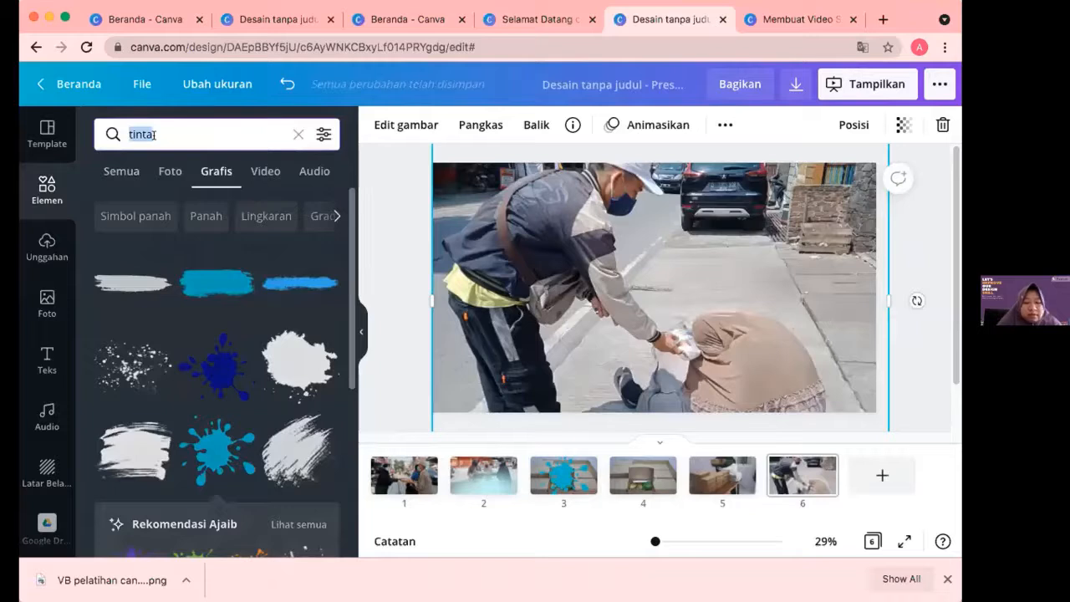
{"action": "type", "text": "love"}
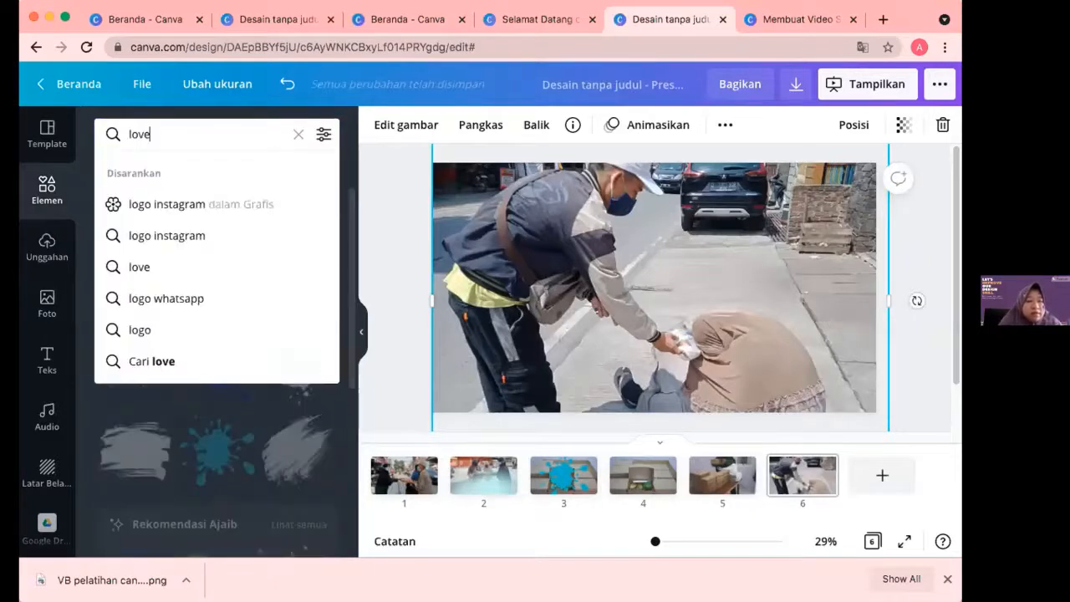
{"action": "key", "text": "Return"}
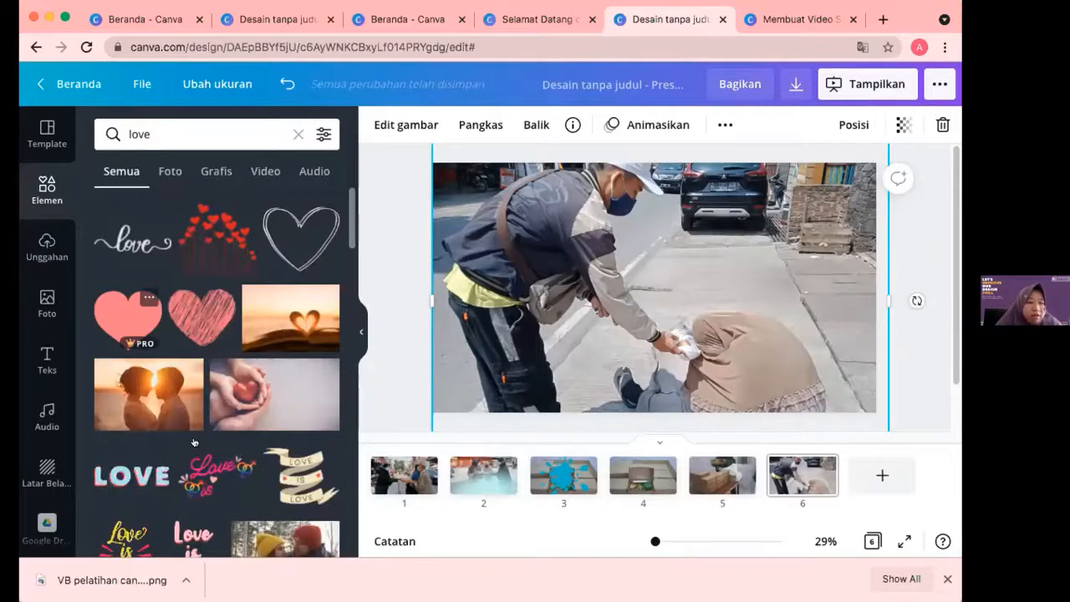
{"action": "scroll", "coordinate": [193, 442], "scroll_direction": "down", "scroll_amount": 1}
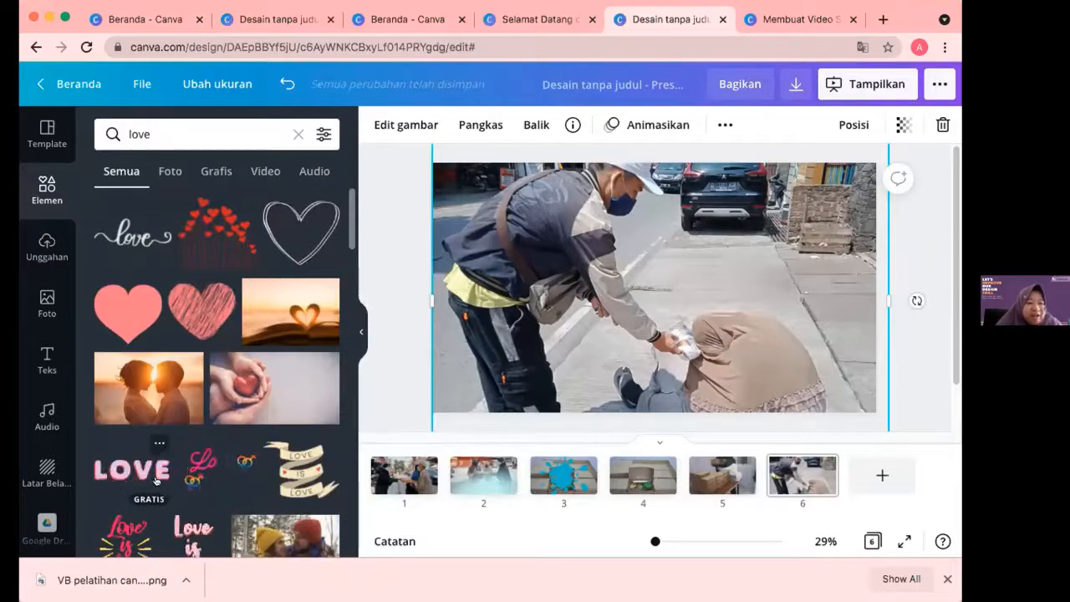
Check the element animation applied to the ink splash on page 3
{"action": "left_click", "coordinate": [590, 474]}
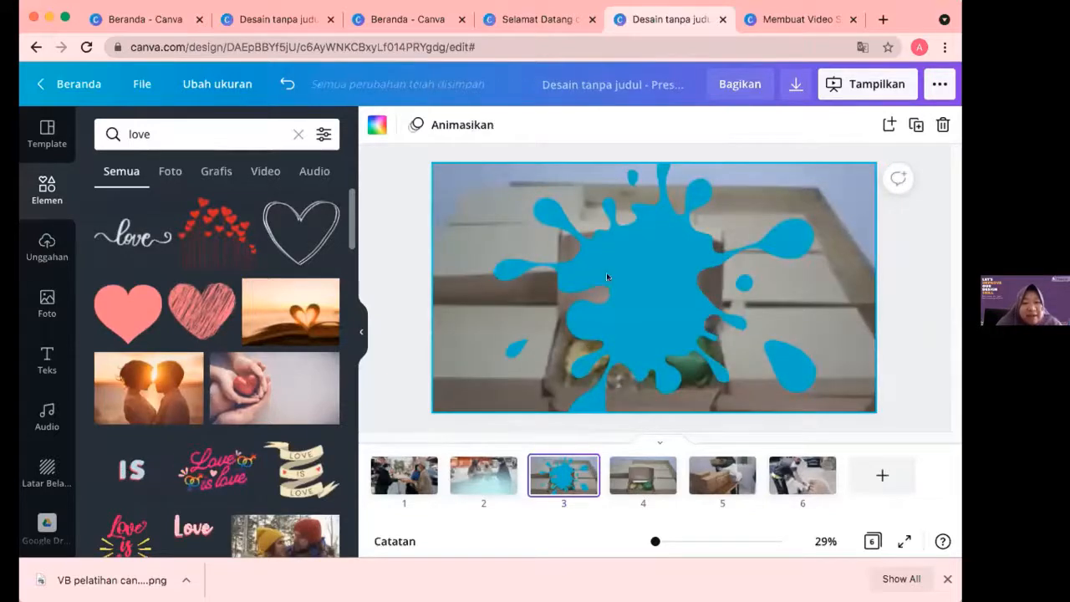
{"action": "left_click", "coordinate": [606, 273]}
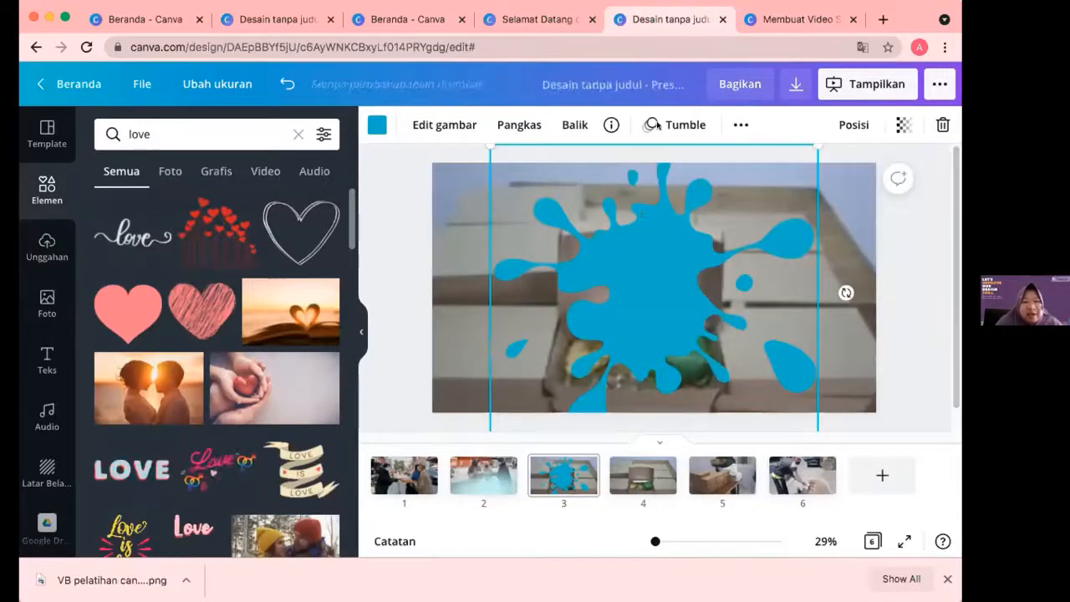
{"action": "left_click", "coordinate": [675, 125]}
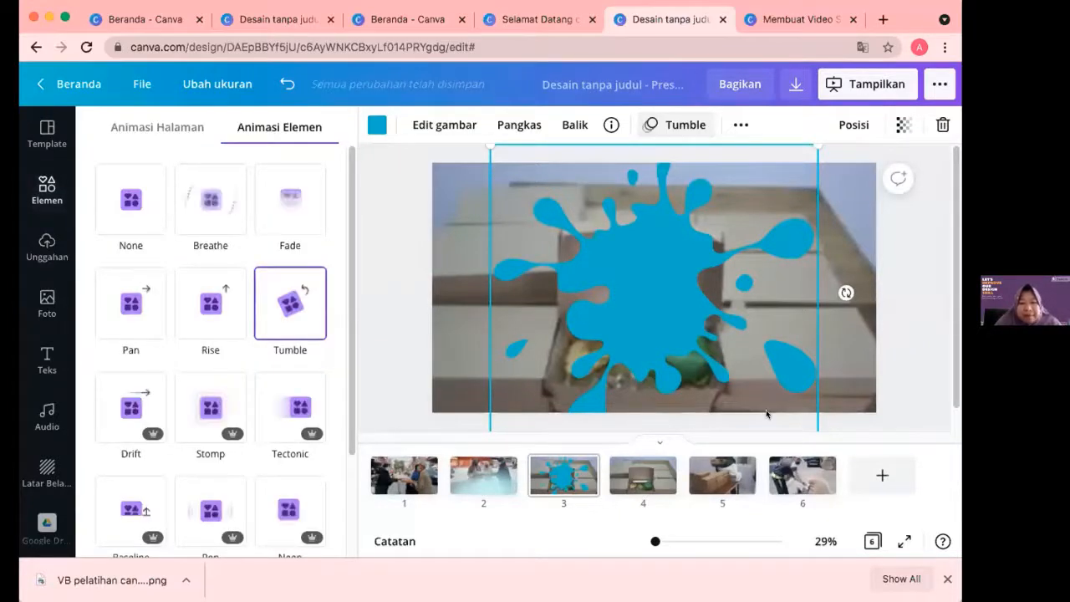
Return to page 6 and search the elements for "love" again
{"action": "left_click", "coordinate": [786, 486]}
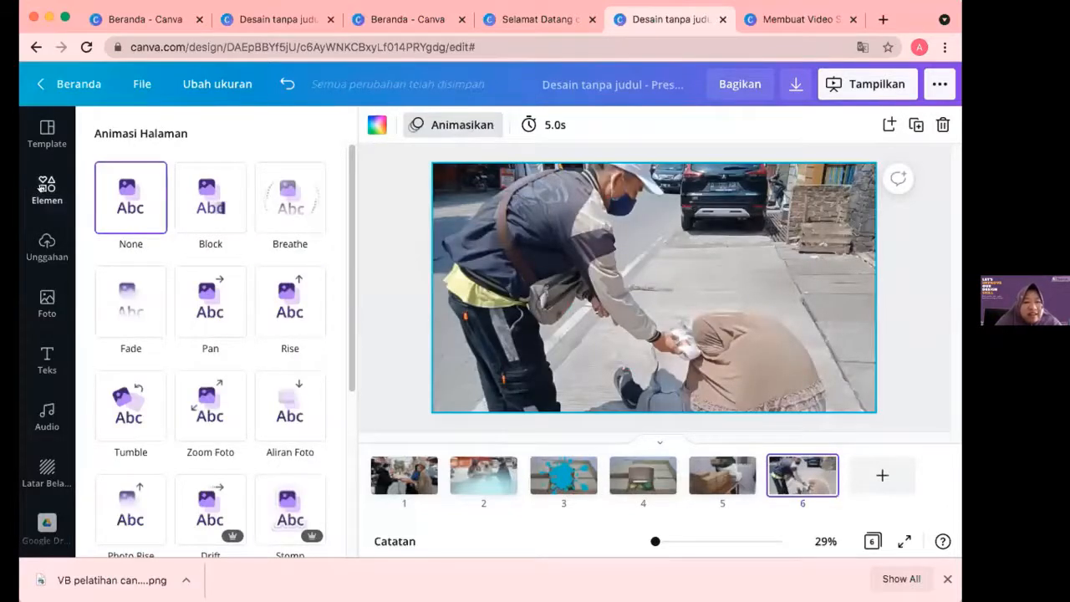
{"action": "key", "text": "Escape"}
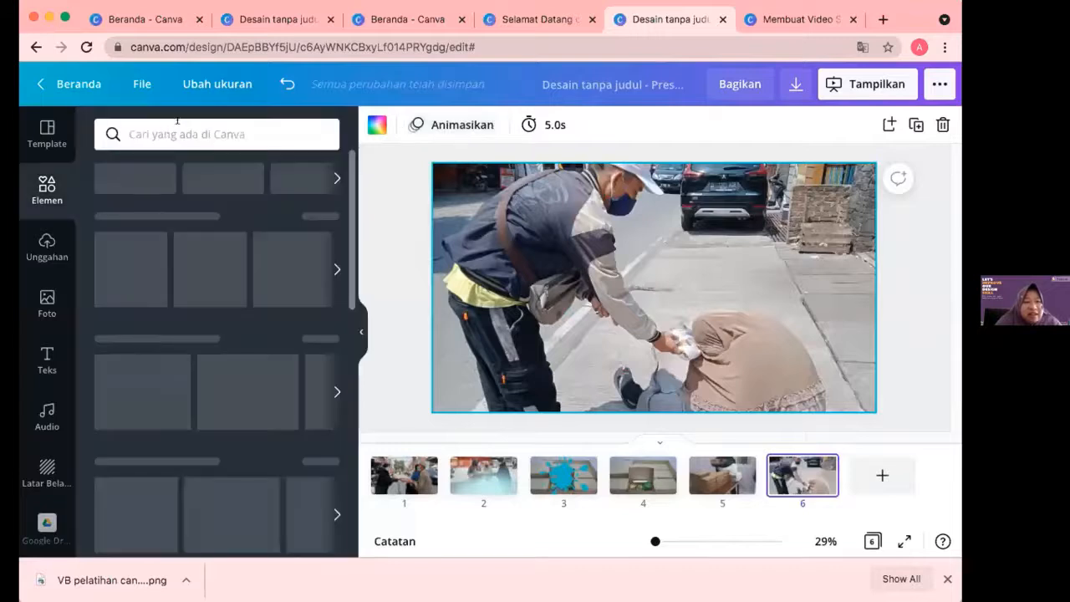
{"action": "left_click", "coordinate": [191, 136]}
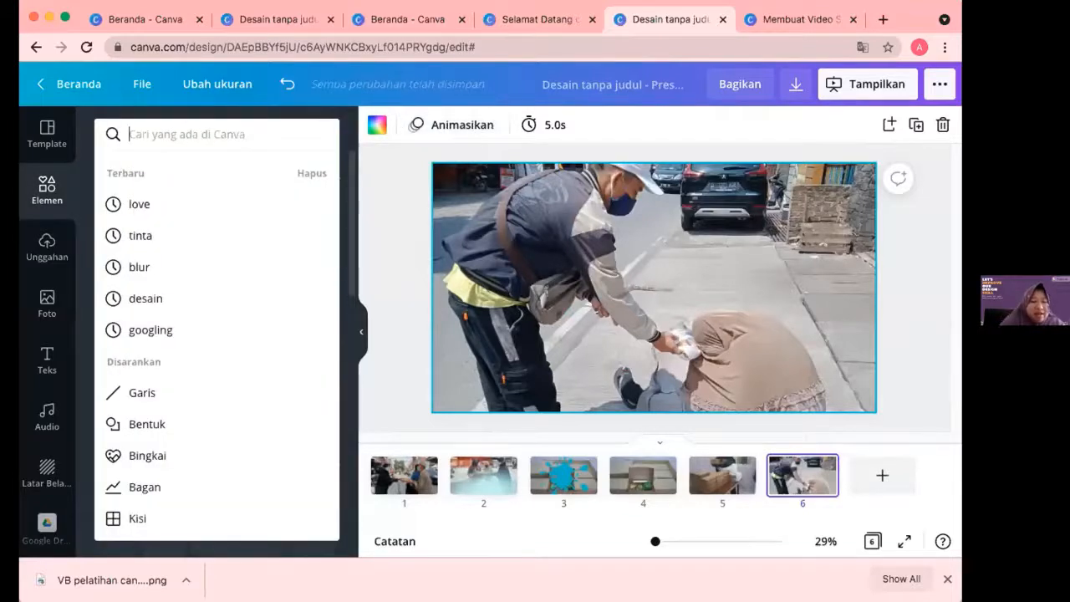
{"action": "type", "text": "love"}
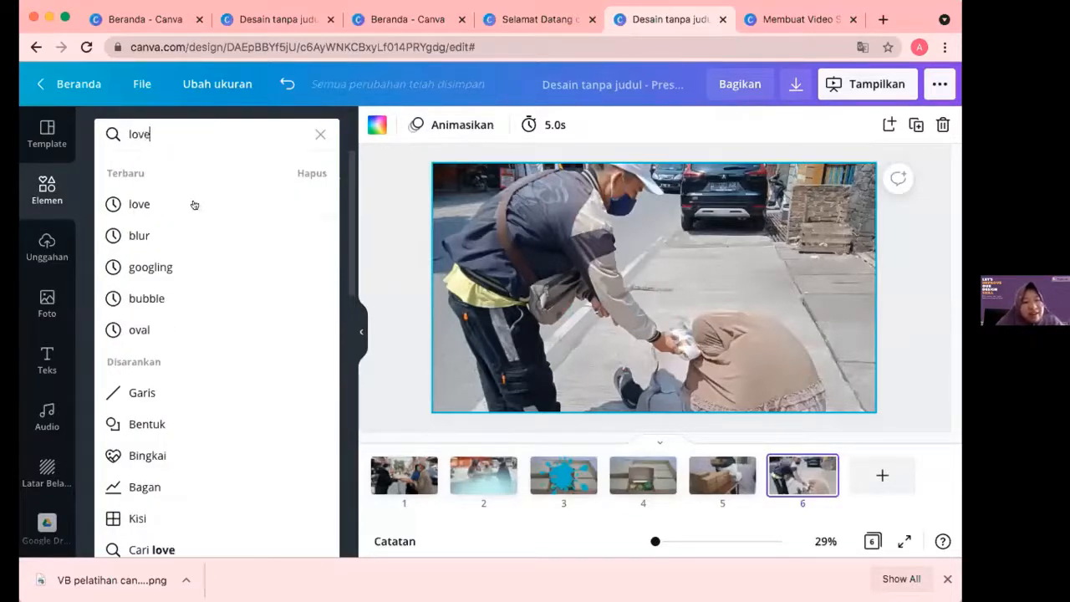
{"action": "left_click", "coordinate": [199, 206]}
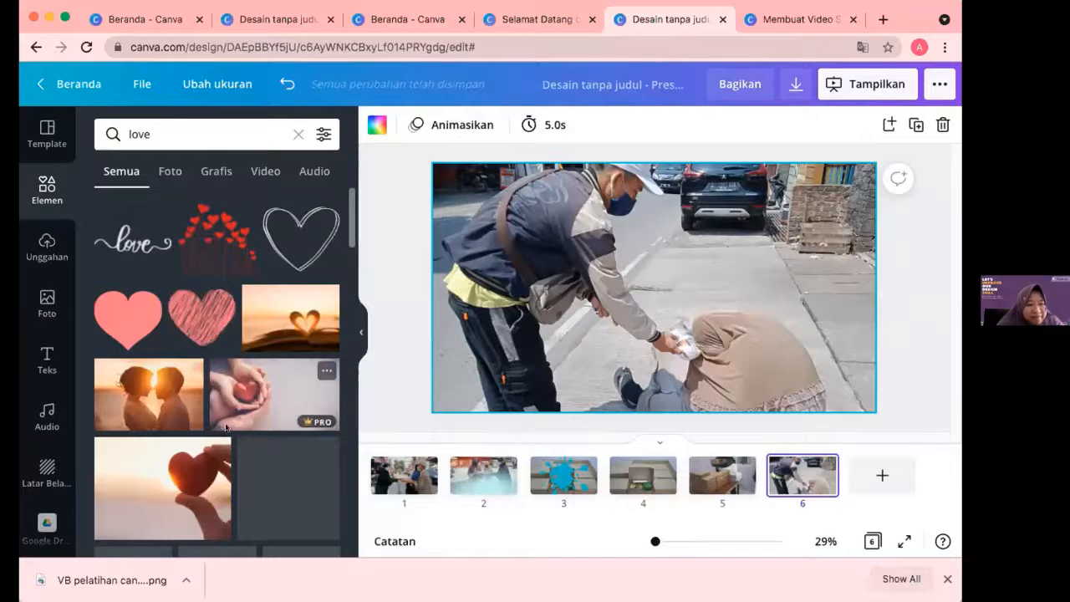
Browse the love elements and add the orange "Love" speech-bubble sticker to page 6
{"action": "scroll", "coordinate": [230, 389], "scroll_direction": "down", "scroll_amount": 3}
{"action": "scroll", "coordinate": [223, 428], "scroll_direction": "down", "scroll_amount": 1}
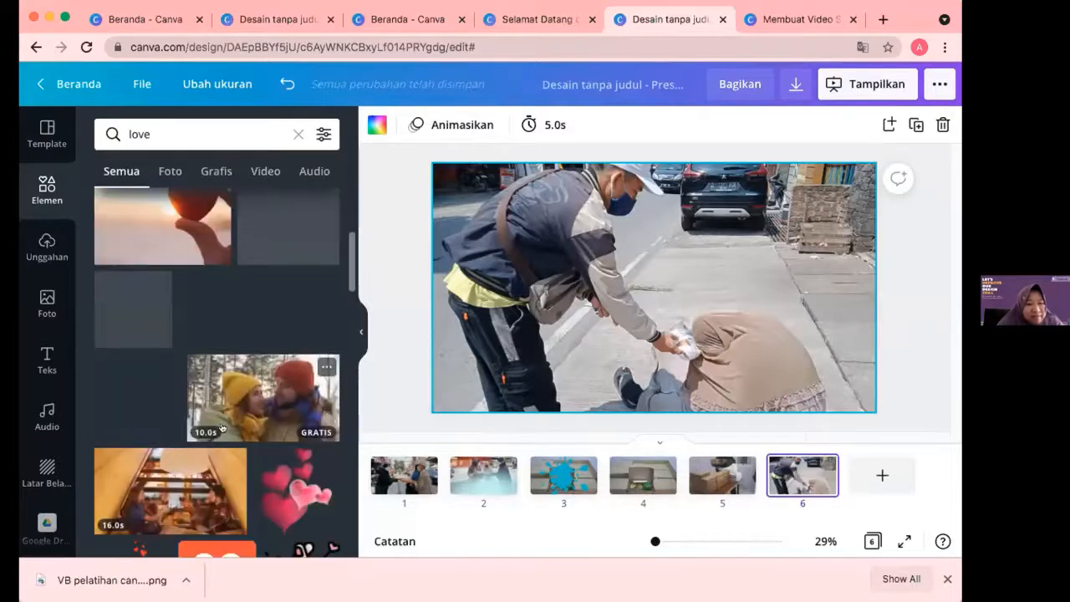
{"action": "scroll", "coordinate": [222, 428], "scroll_direction": "down", "scroll_amount": 5}
{"action": "scroll", "coordinate": [223, 428], "scroll_direction": "down", "scroll_amount": 1}
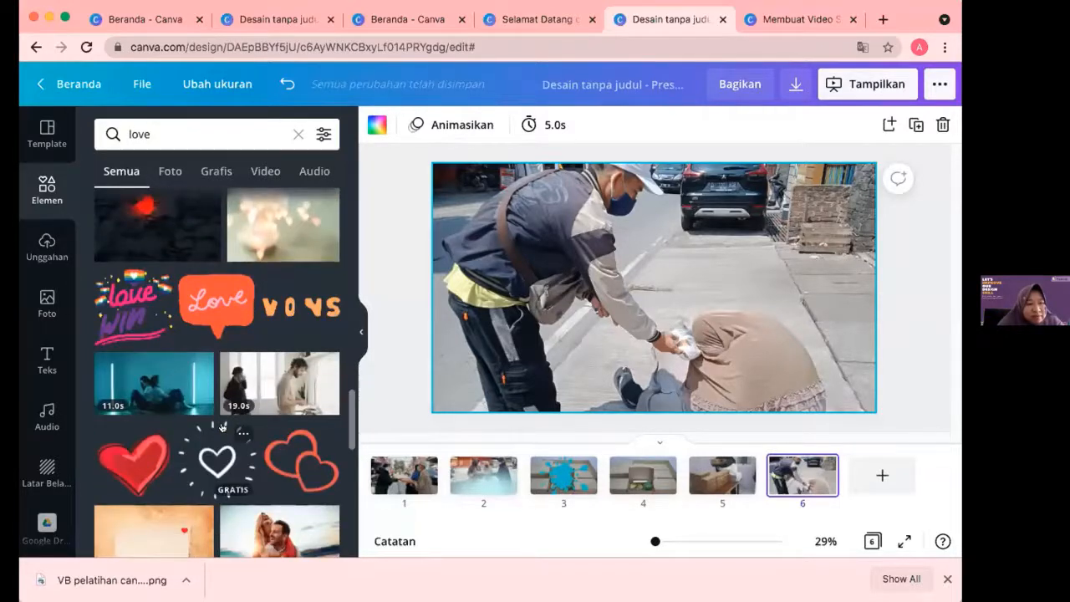
{"action": "scroll", "coordinate": [222, 427], "scroll_direction": "down", "scroll_amount": 2}
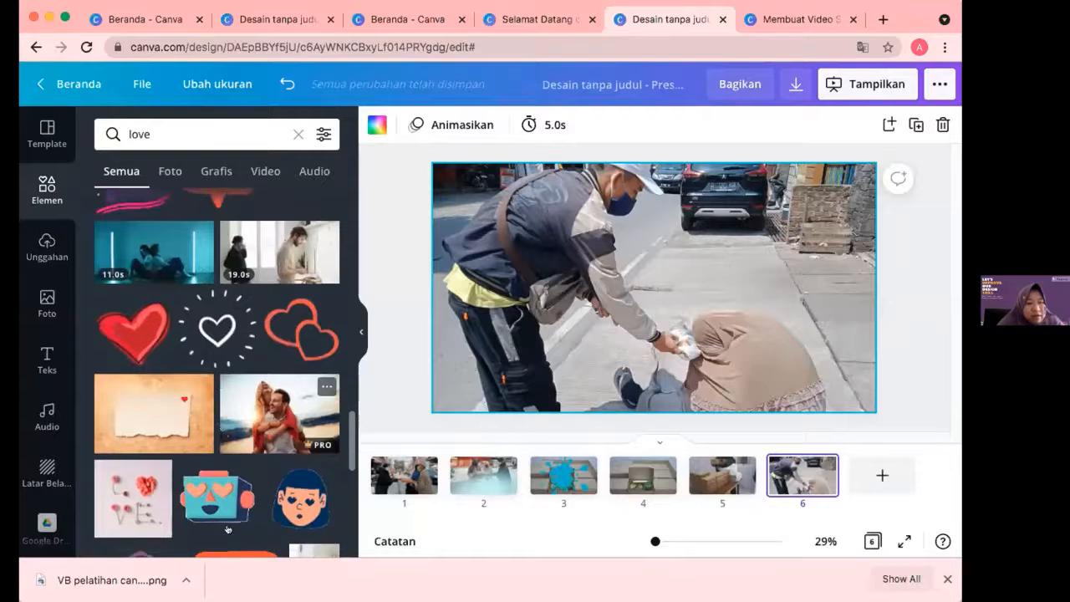
{"action": "scroll", "coordinate": [223, 517], "scroll_direction": "up", "scroll_amount": 5}
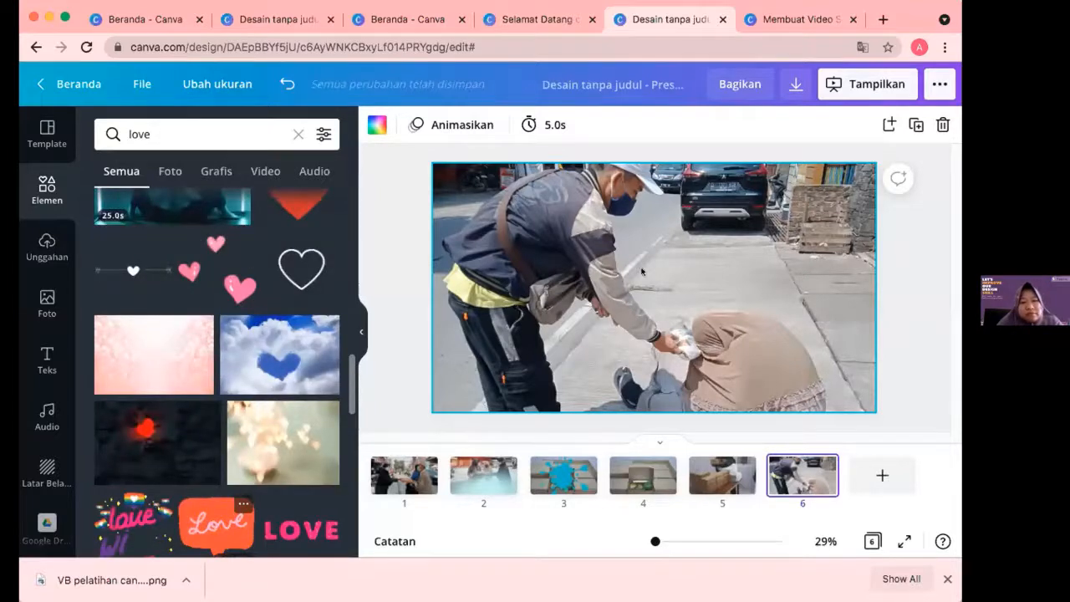
{"action": "left_click", "coordinate": [230, 506]}
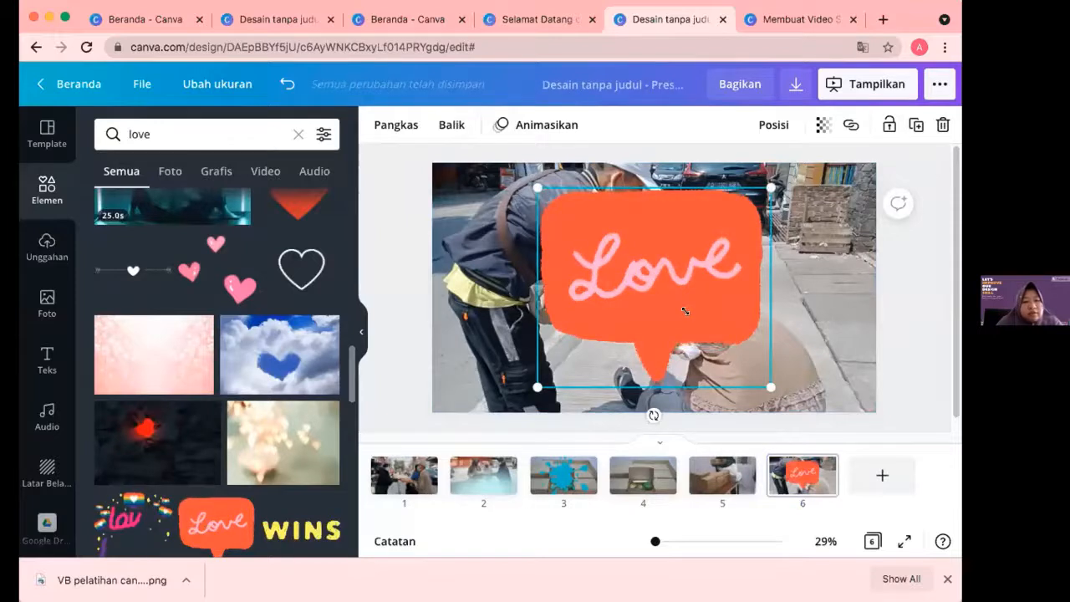
Shrink the "Love" sticker on page 6 and place it on the pavement just above the crouching person
{"action": "left_click_drag", "start_coordinate": [684, 311], "coordinate": [684, 310]}
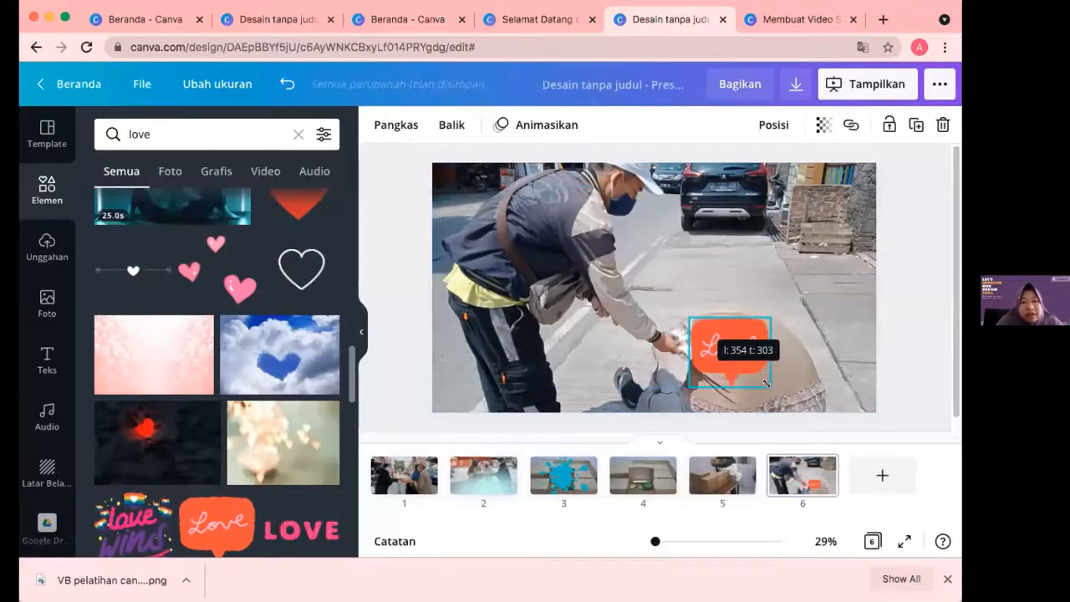
{"action": "left_click_drag", "start_coordinate": [766, 383], "coordinate": [744, 361]}
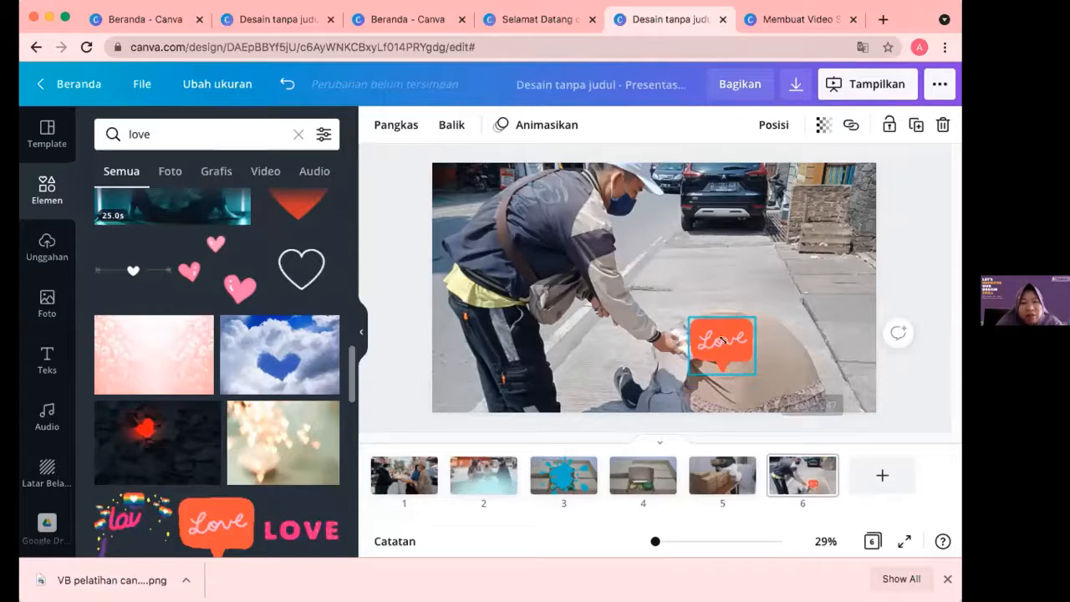
{"action": "left_click", "coordinate": [721, 339]}
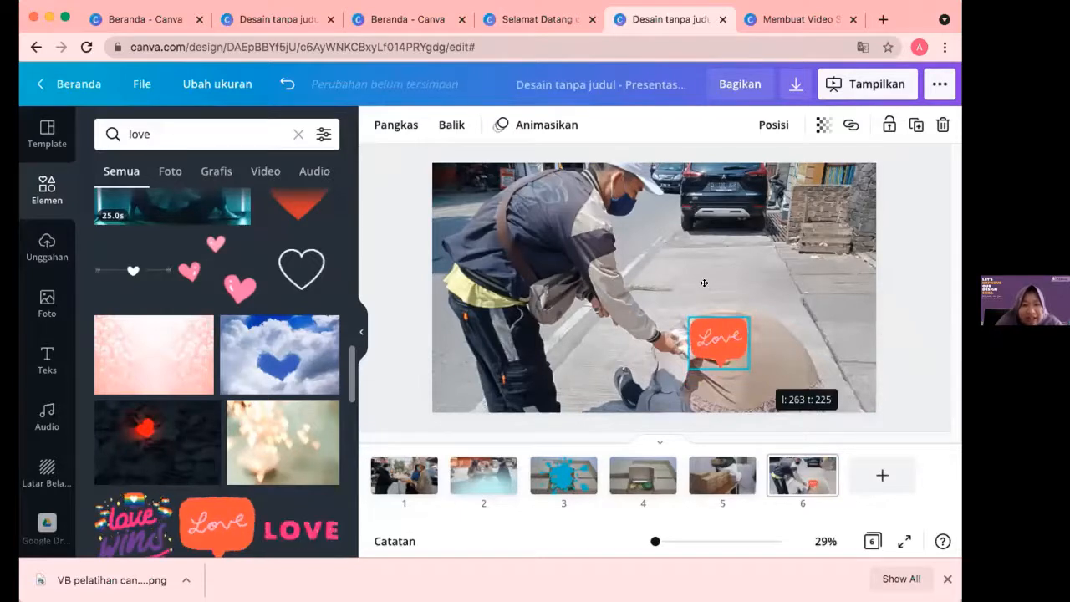
{"action": "left_click_drag", "start_coordinate": [704, 283], "coordinate": [698, 265]}
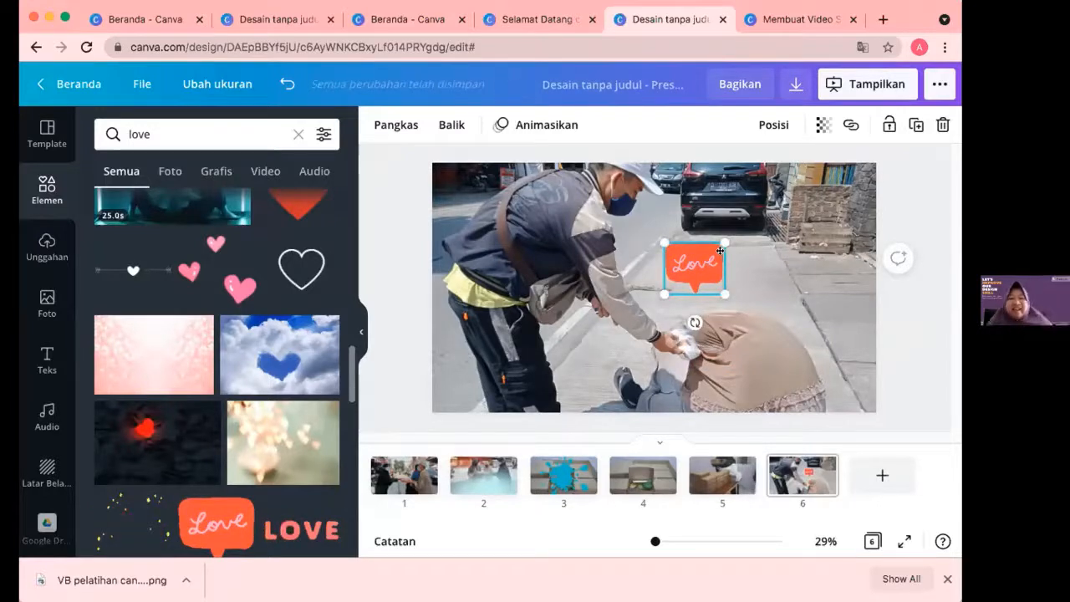
{"action": "left_click_drag", "start_coordinate": [721, 250], "coordinate": [751, 243]}
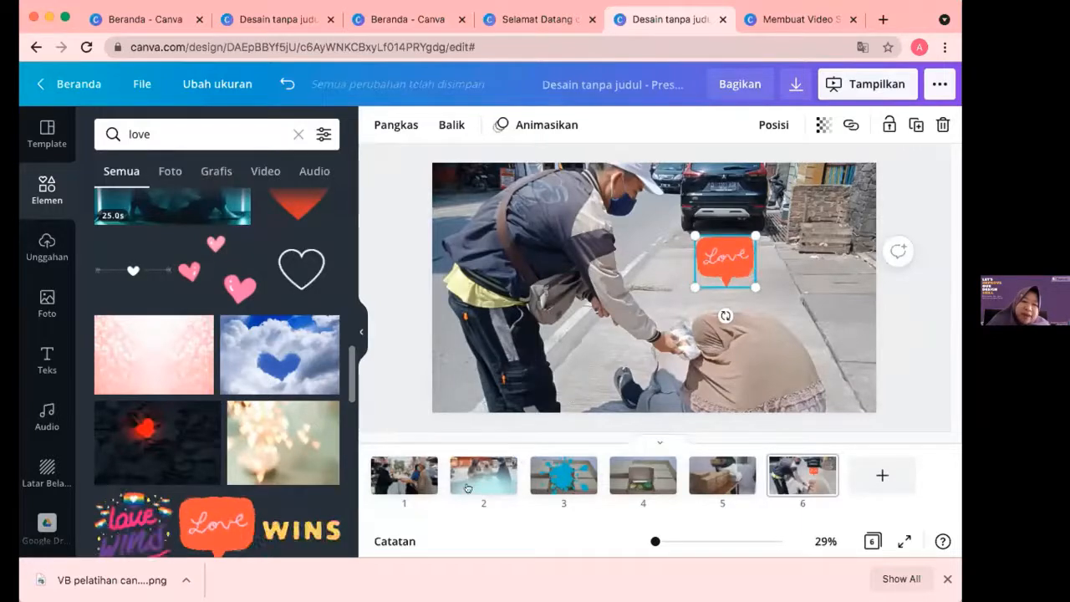
Review pages 1 to 4, comparing the splash-covered page 3 with page 4
{"action": "left_click", "coordinate": [386, 479]}
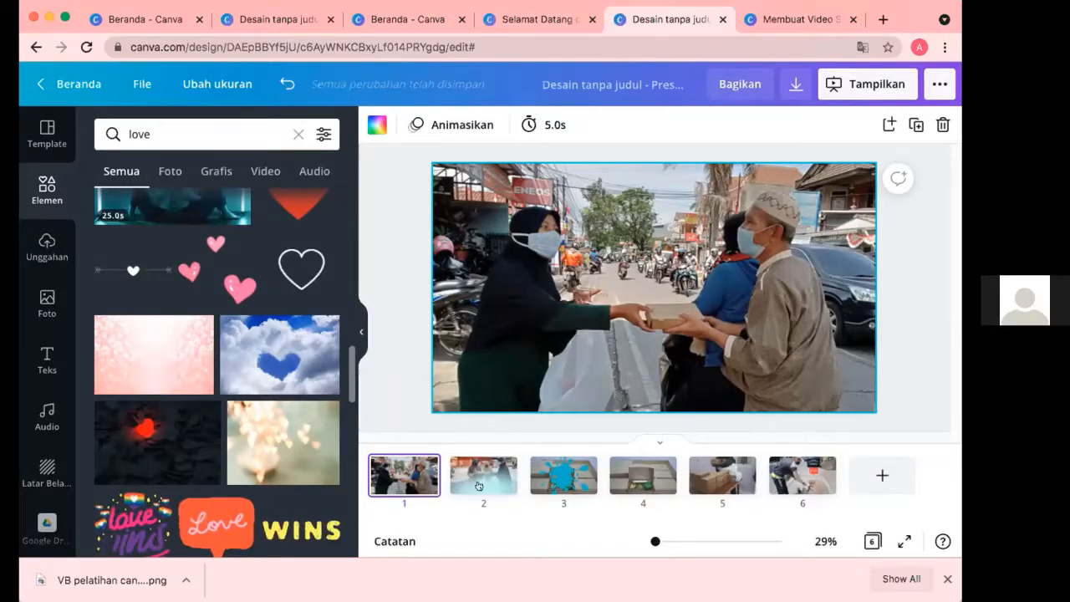
{"action": "mouse_move", "coordinate": [478, 479]}
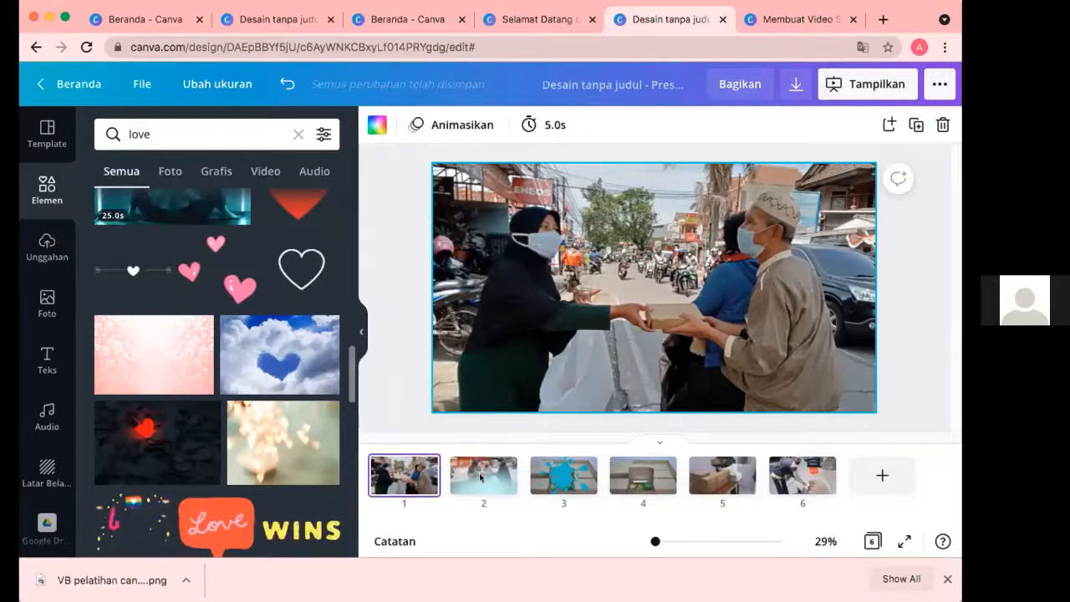
{"action": "left_click", "coordinate": [481, 478]}
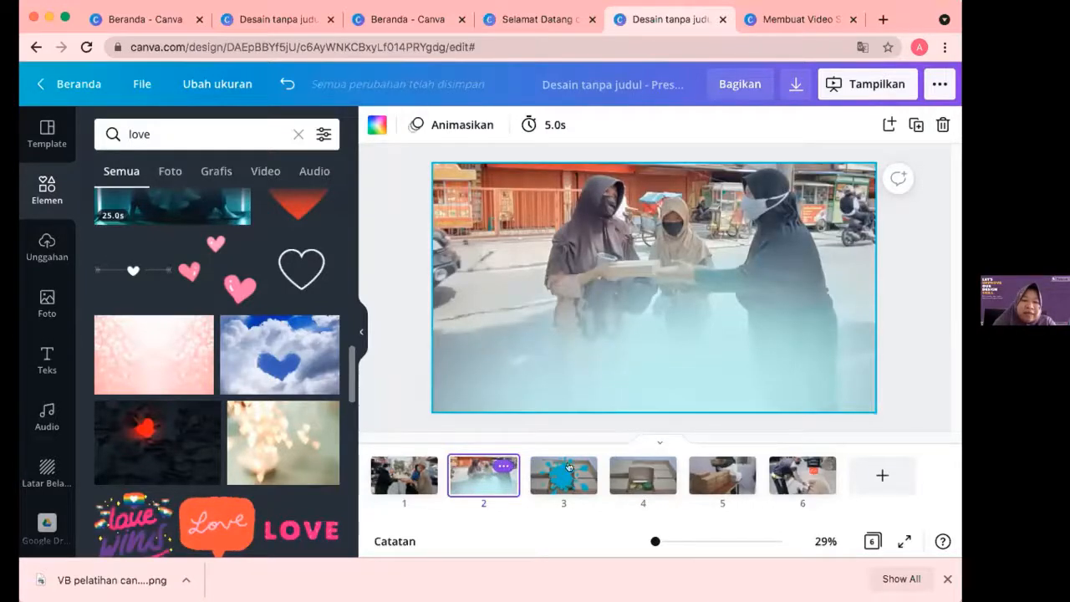
{"action": "left_click", "coordinate": [611, 476]}
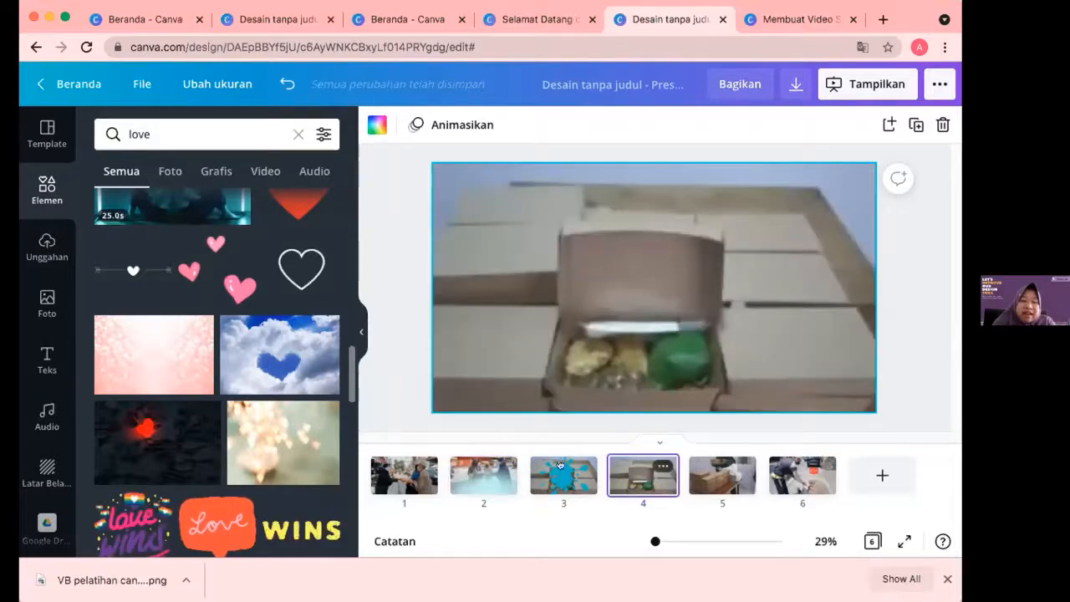
{"action": "left_click", "coordinate": [566, 477]}
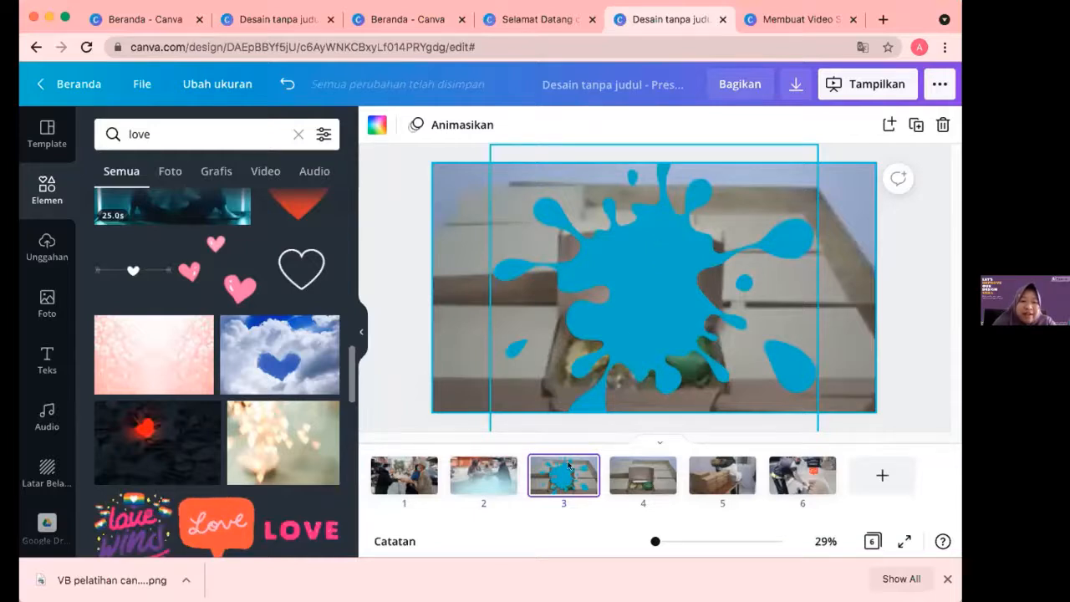
{"action": "left_click", "coordinate": [642, 477]}
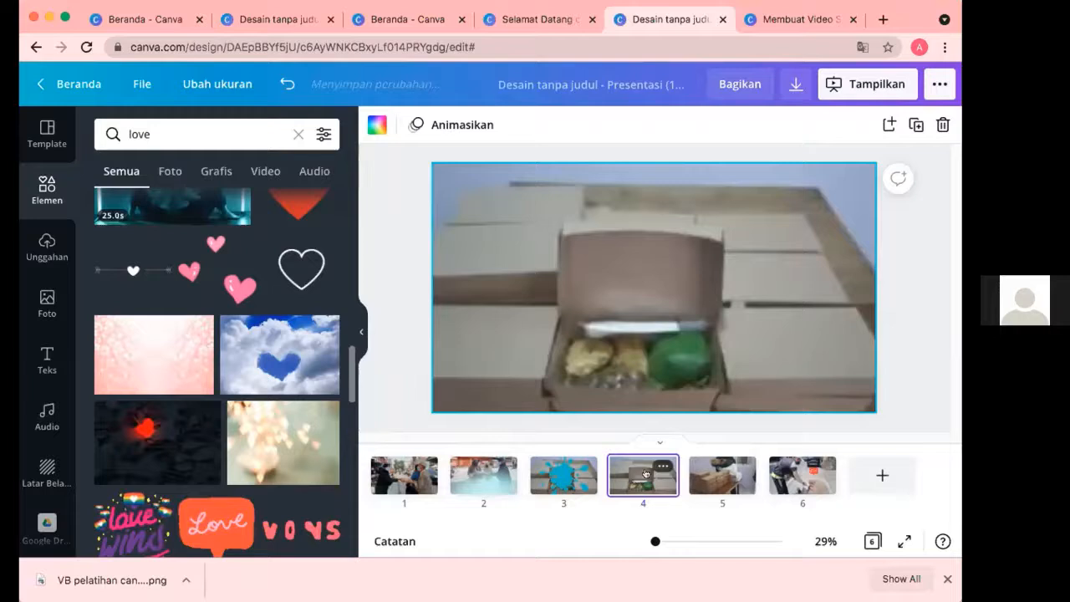
Select the ink splash on page 3 and check its additional editing options
{"action": "right_click", "coordinate": [558, 475]}
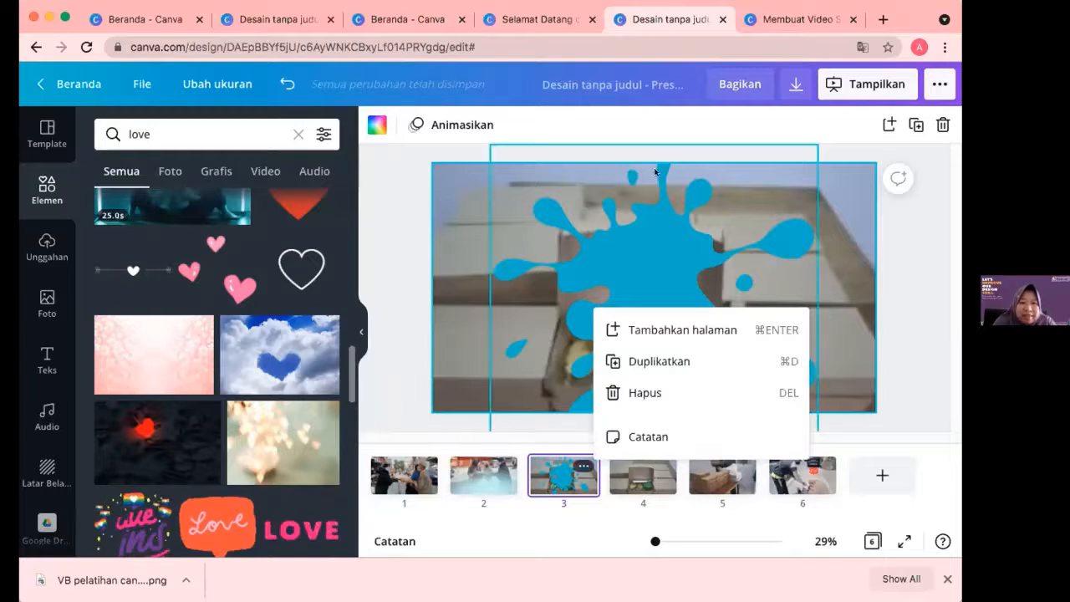
{"action": "left_click", "coordinate": [595, 244]}
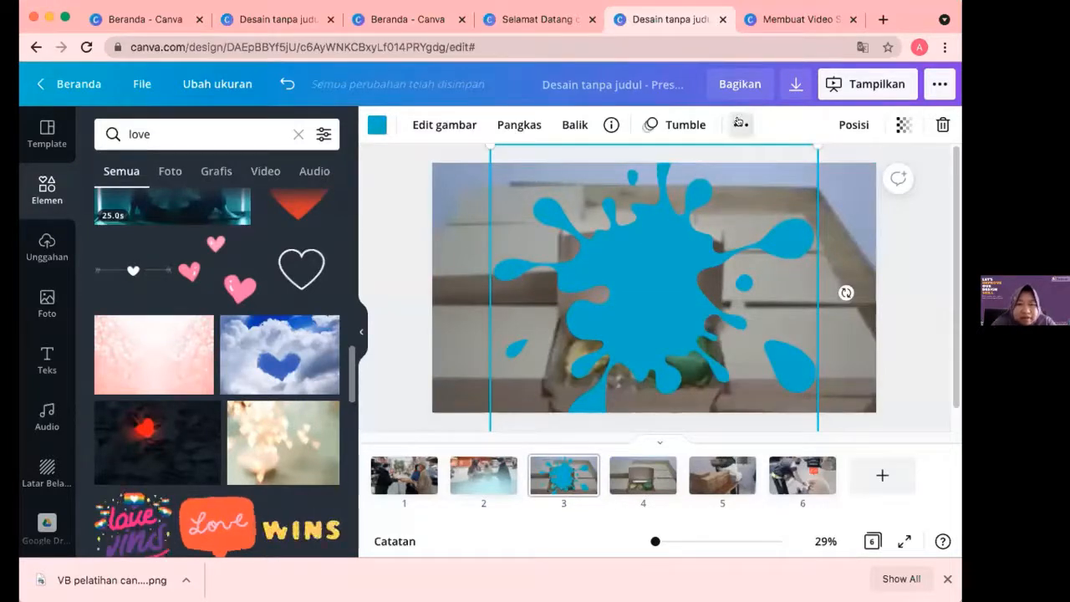
{"action": "left_click", "coordinate": [739, 124]}
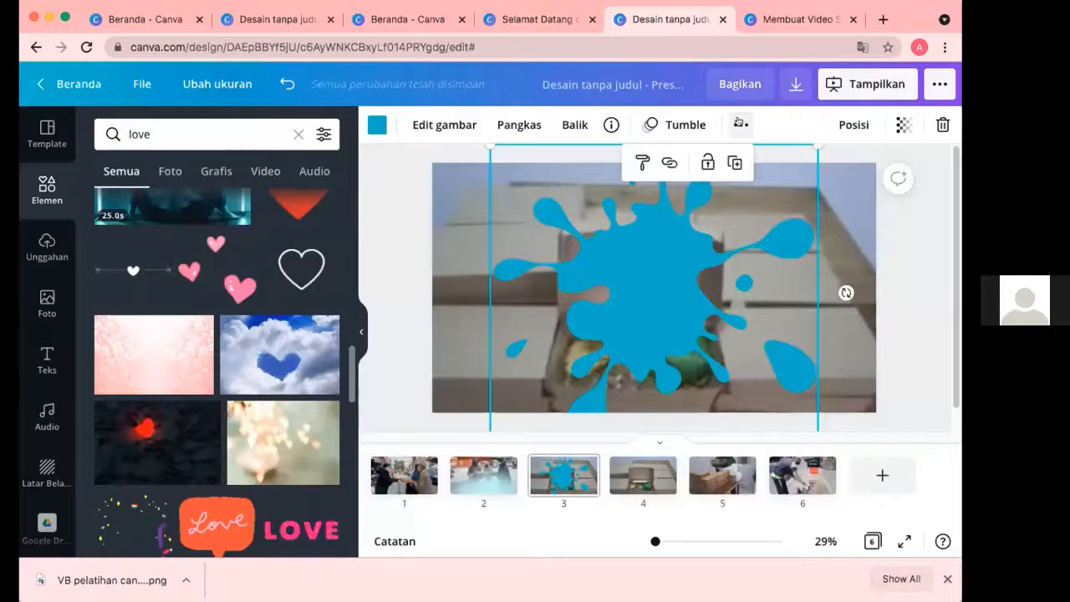
{"action": "left_click", "coordinate": [642, 259]}
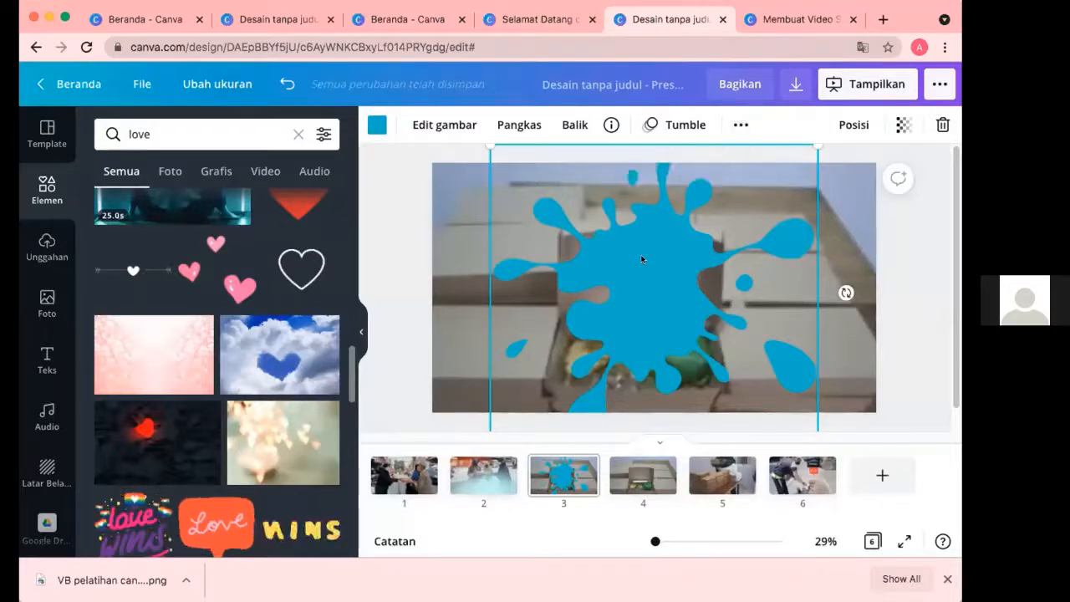
Look over the page animation choices for page 3 and return to page 1
{"action": "left_click", "coordinate": [512, 455]}
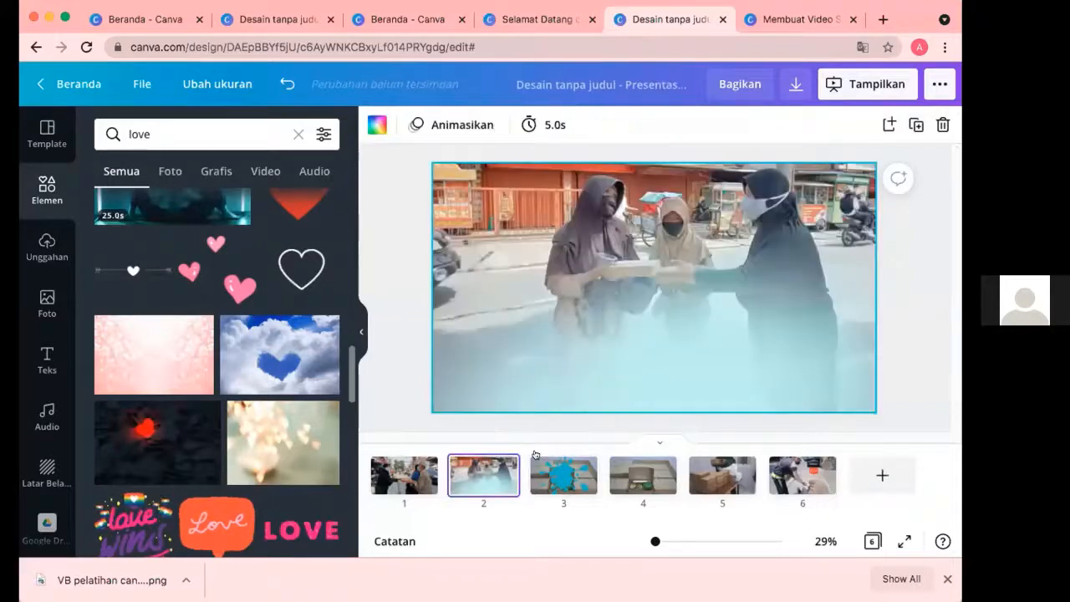
{"action": "left_click", "coordinate": [532, 465]}
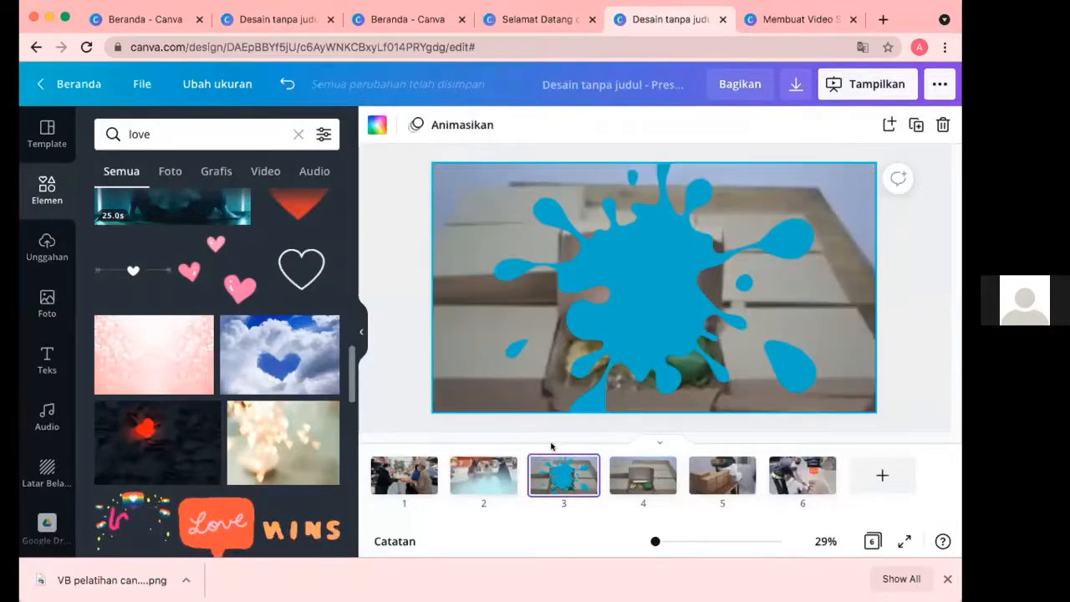
{"action": "left_click", "coordinate": [473, 126]}
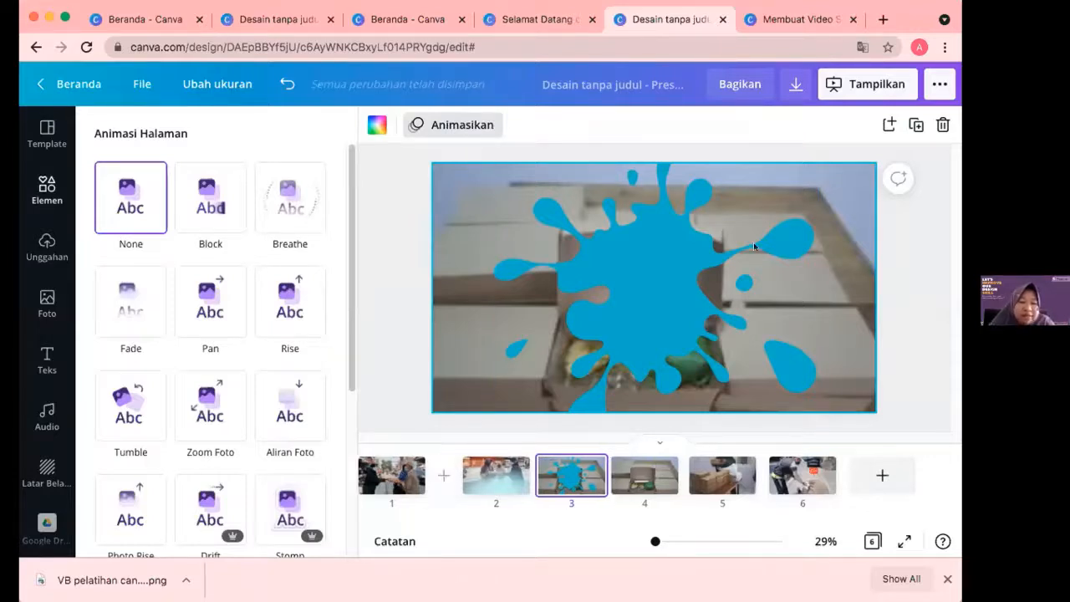
{"action": "left_click", "coordinate": [844, 99]}
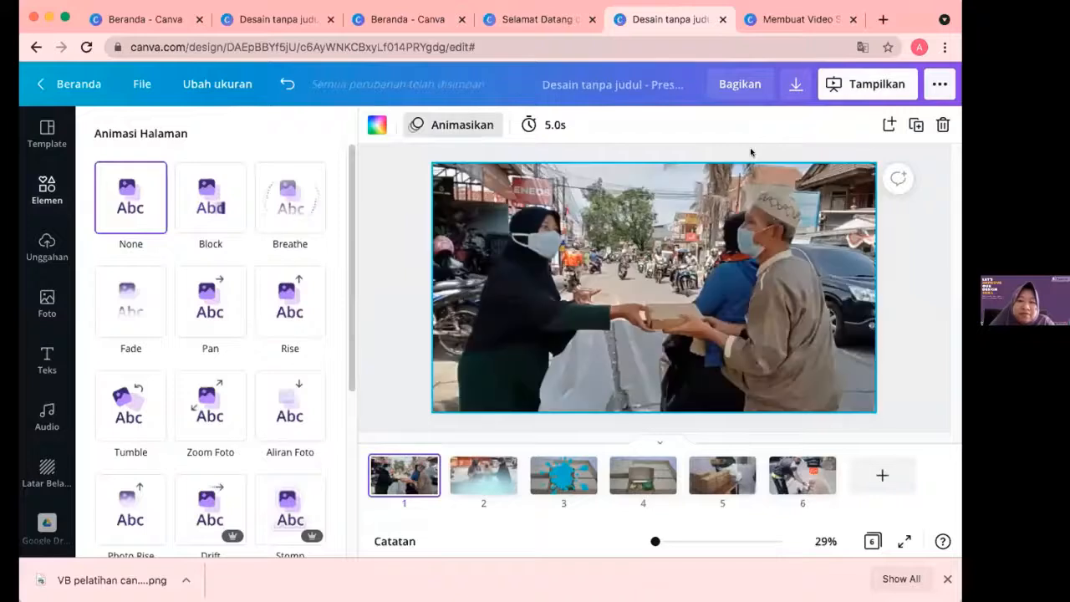
{"action": "left_click", "coordinate": [274, 293]}
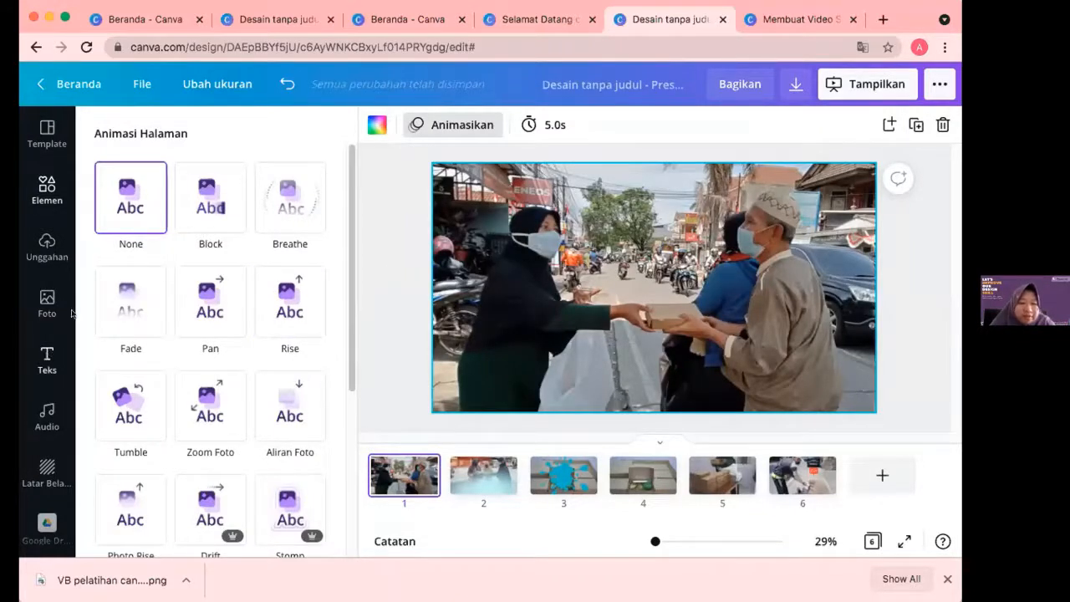
Add a heading to page 1 reading "Jum'at Berkah" with "PW Salimah Jawa Barat" on the second line
{"action": "left_click", "coordinate": [46, 358]}
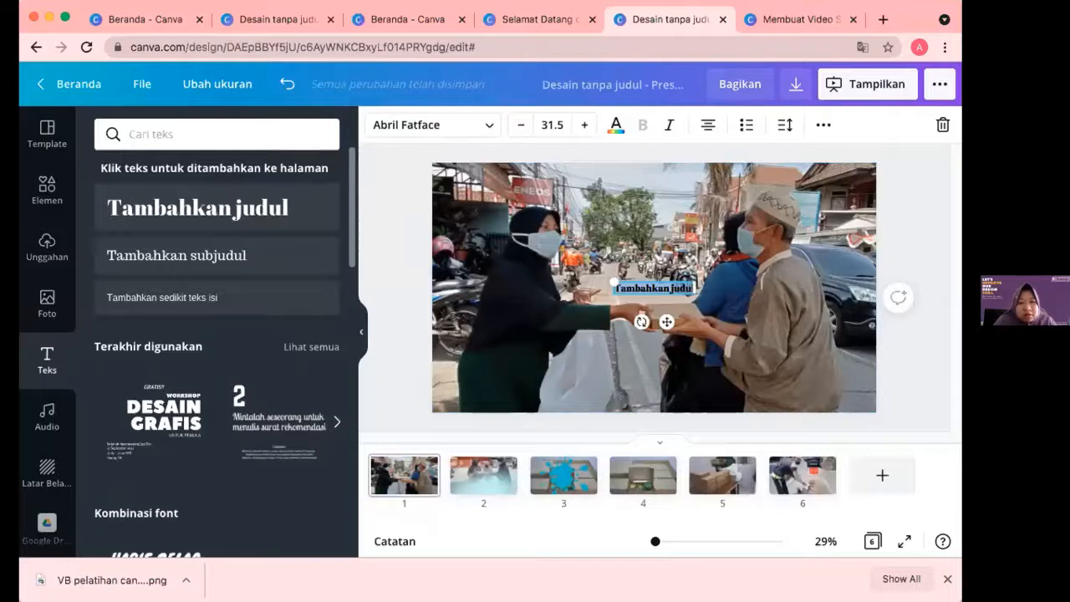
{"action": "type", "text": "Jam"}
{"action": "type", "text": "'a"}
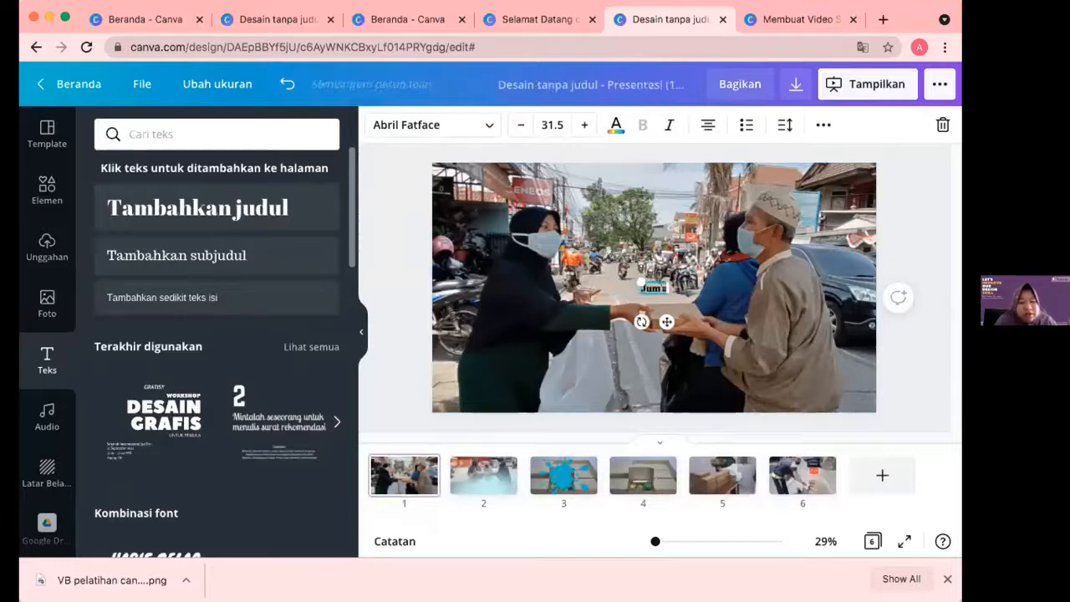
{"action": "type", "text": "t Berkat"}
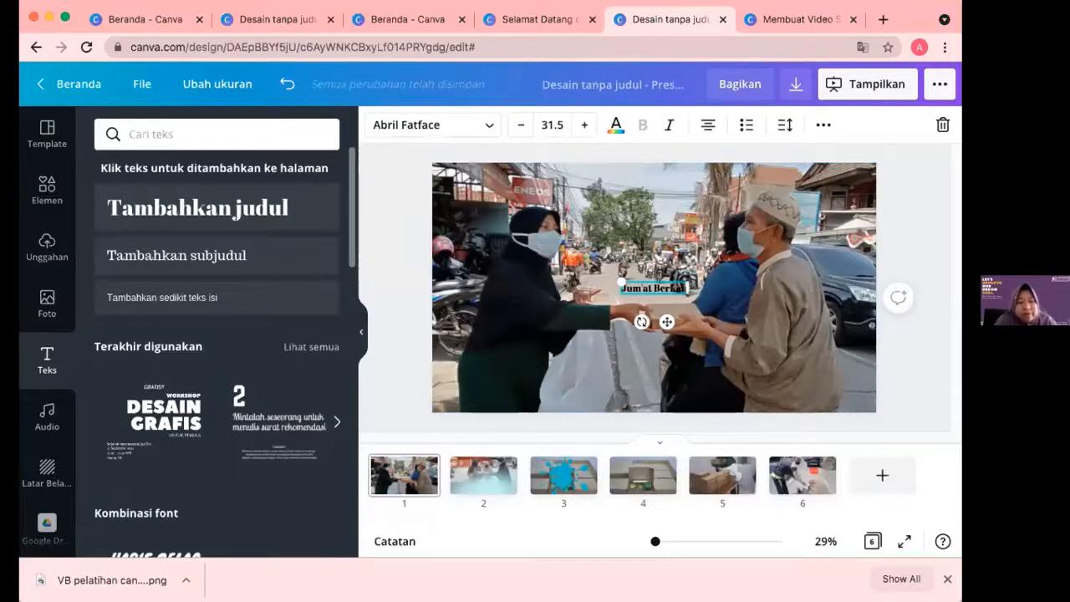
{"action": "type", "text": " PW Sali"}
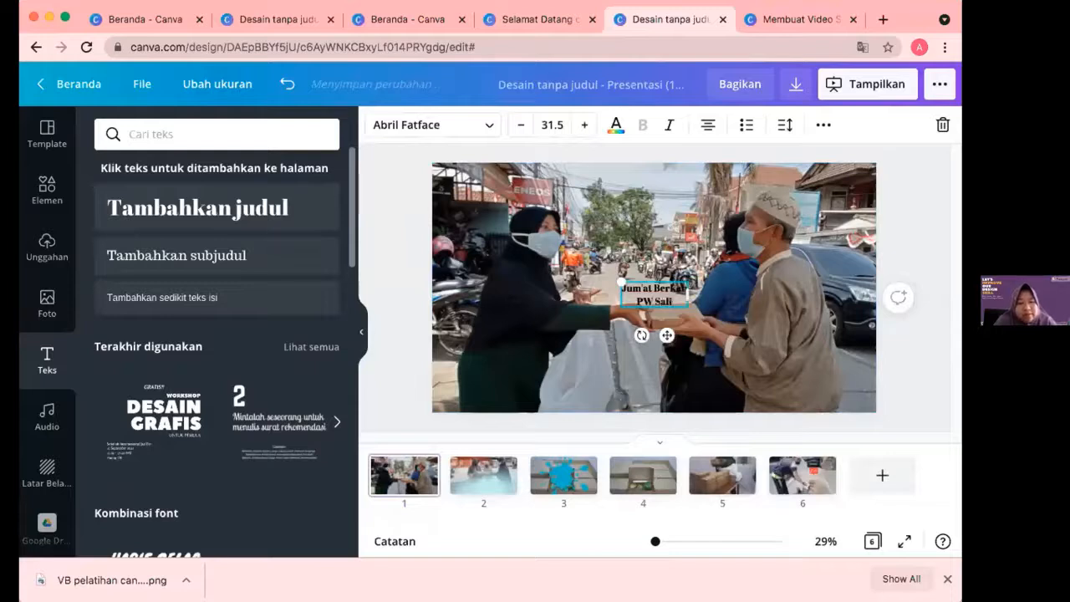
{"action": "type", "text": "mah Jawa"}
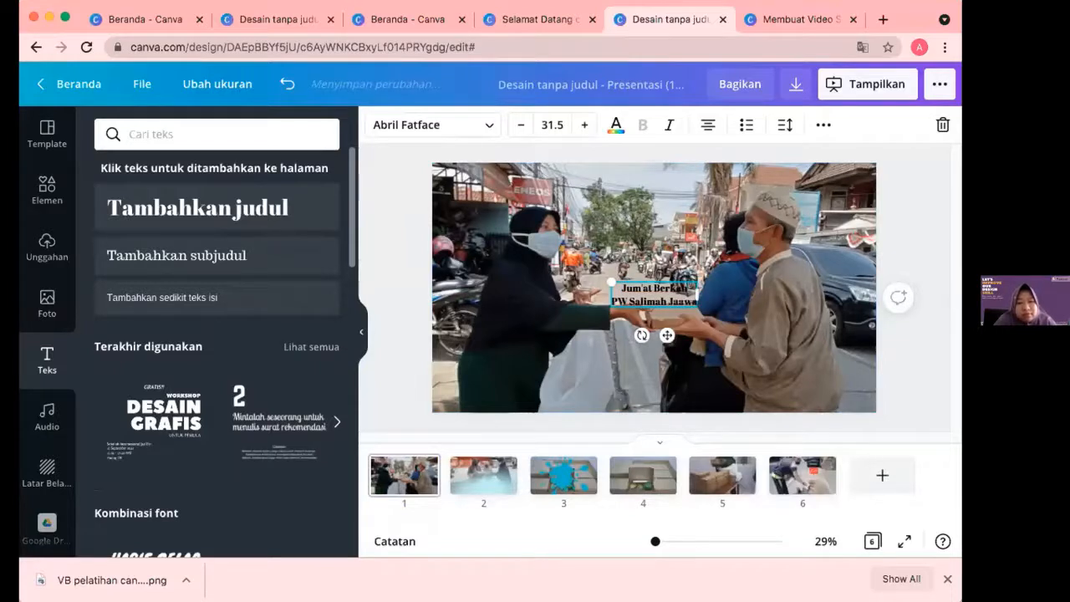
{"action": "type", "text": " B"}
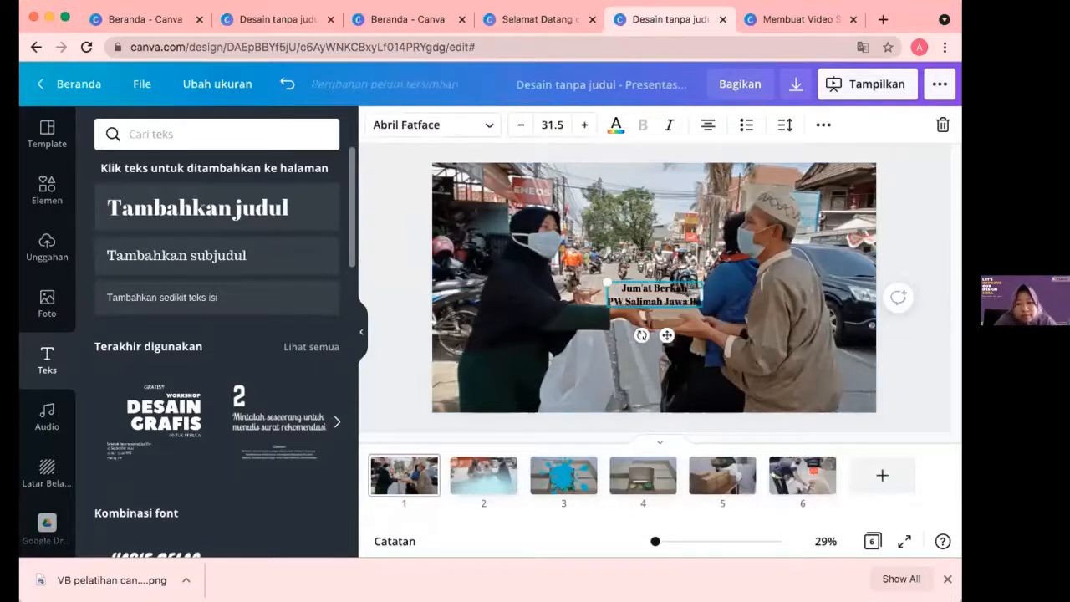
{"action": "type", "text": "arat"}
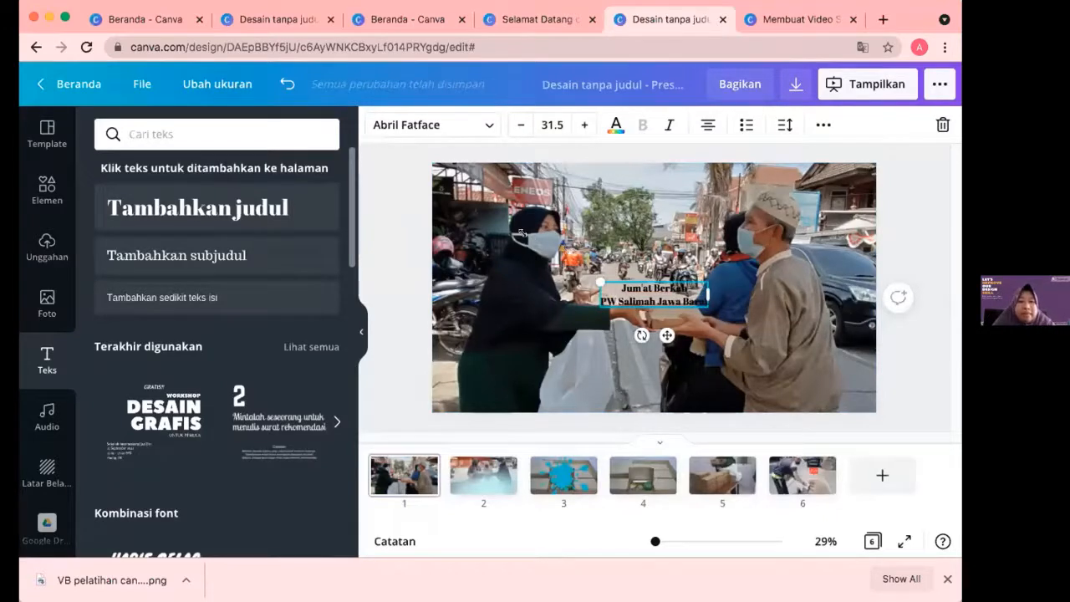
Enlarge the page 1 heading to size 53.1 and position it at the photo's upper edge, above the woman
{"action": "left_click_drag", "start_coordinate": [600, 281], "coordinate": [527, 268]}
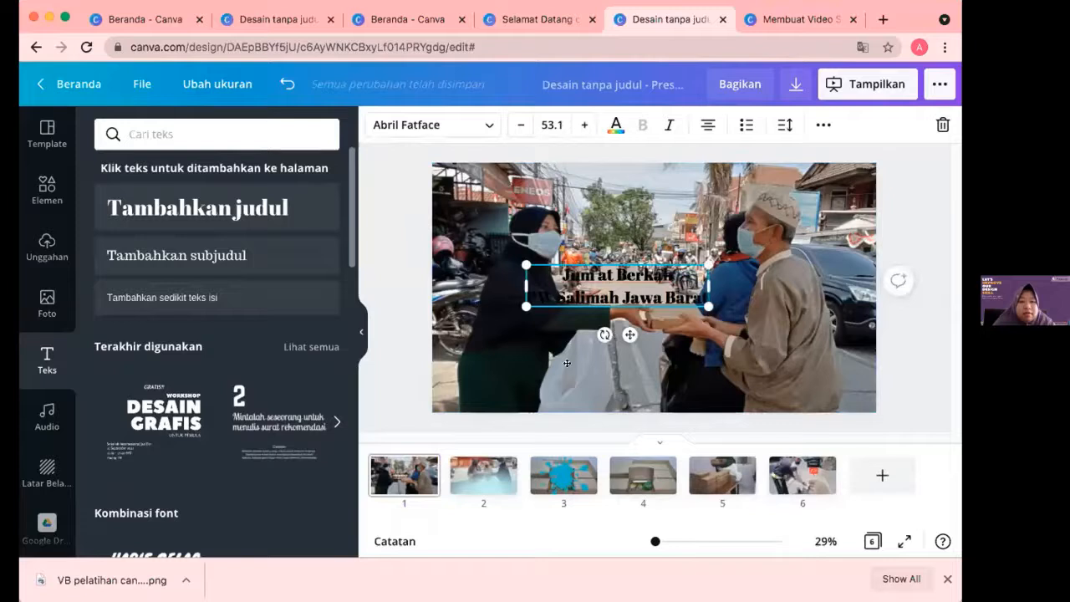
{"action": "left_click_drag", "start_coordinate": [567, 363], "coordinate": [557, 386]}
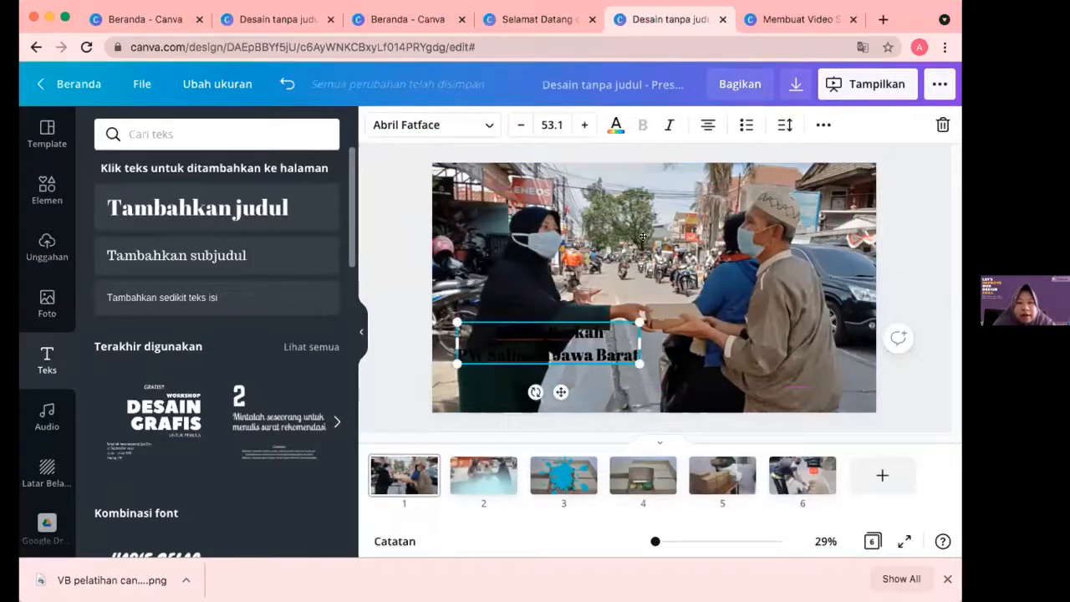
{"action": "left_click_drag", "start_coordinate": [585, 335], "coordinate": [665, 245]}
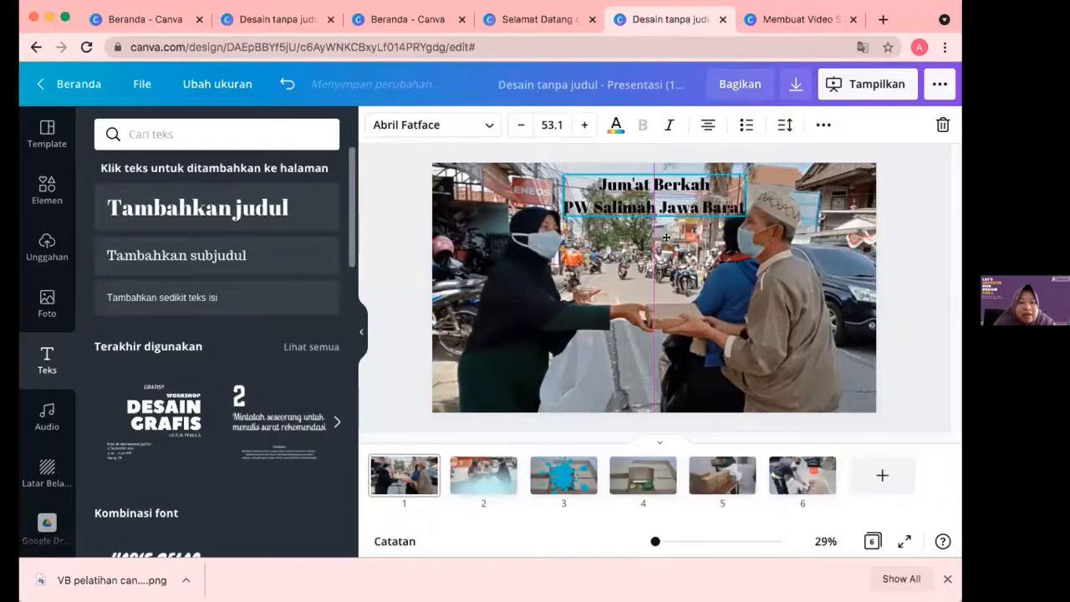
{"action": "key", "text": "ctrl+z"}
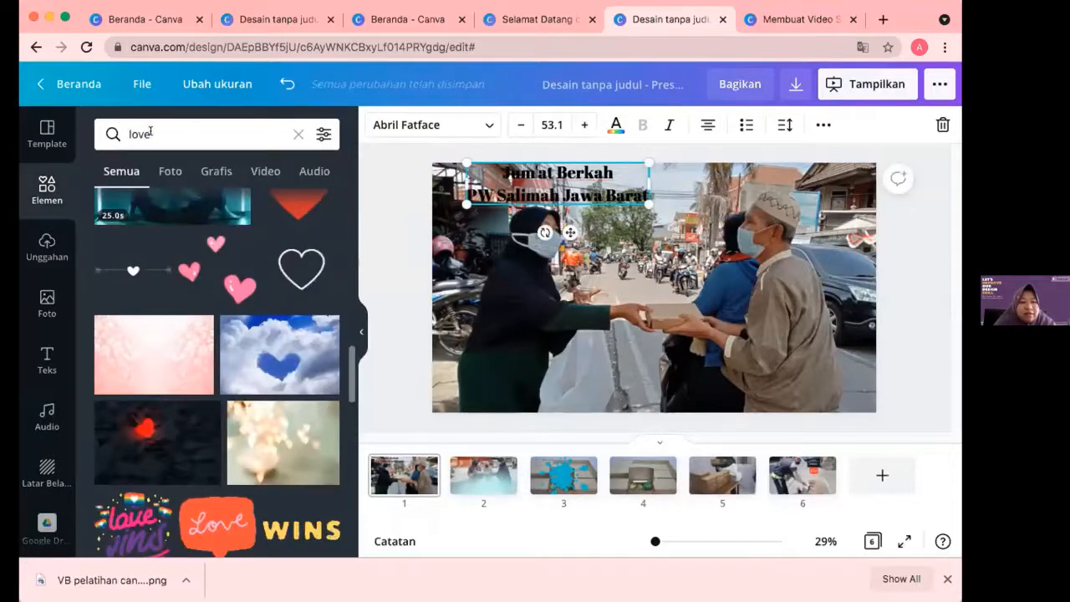
Search the elements for "brush" and add the yellow brush stroke to page 1
{"action": "left_click", "coordinate": [152, 131]}
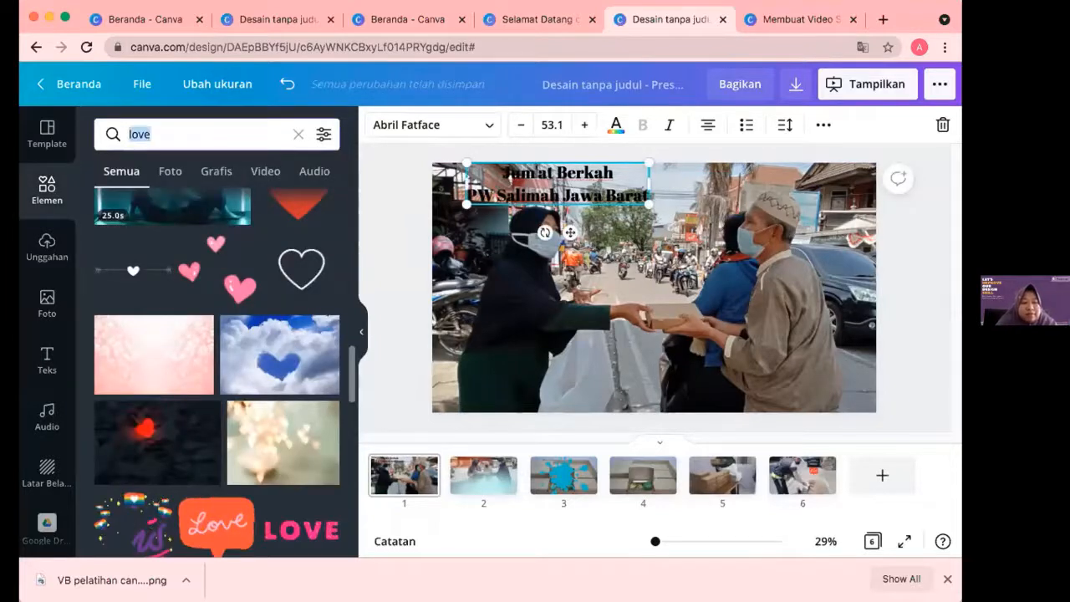
{"action": "type", "text": "br"}
{"action": "left_click", "coordinate": [144, 329]}
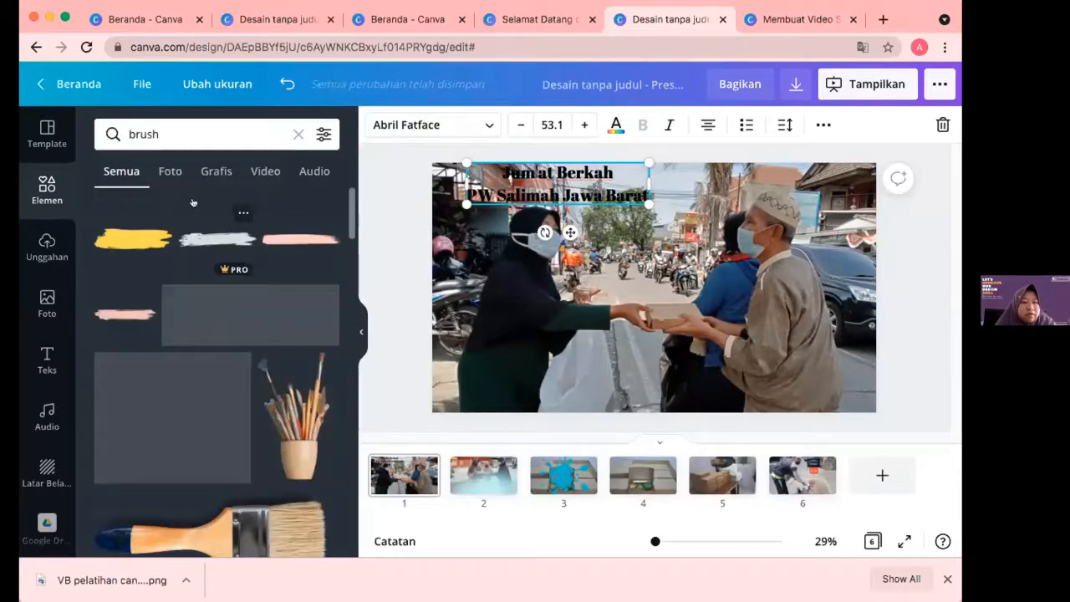
{"action": "left_click", "coordinate": [144, 239]}
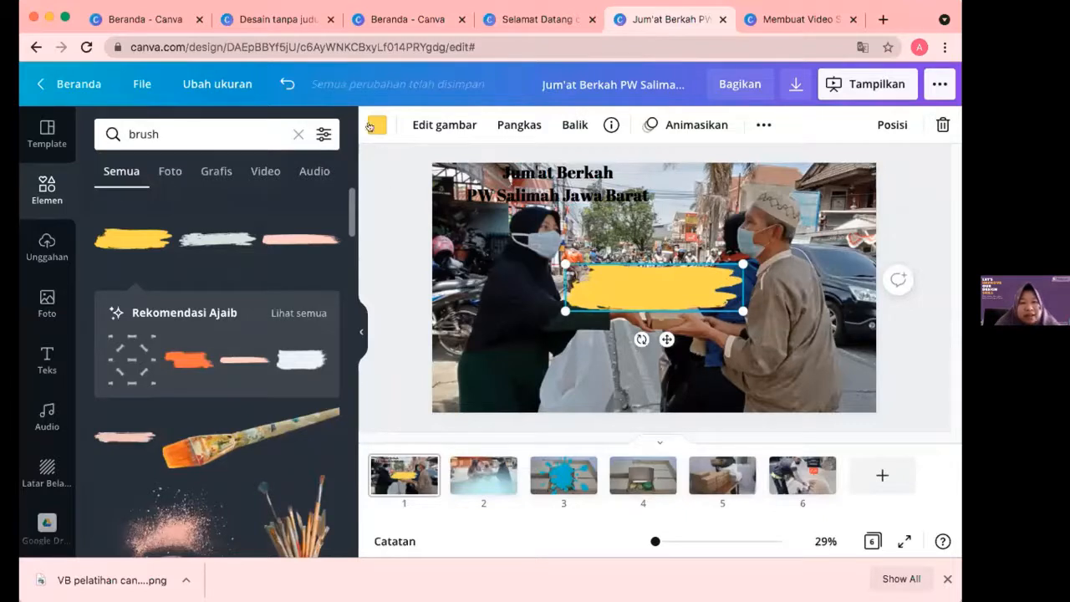
Recolour the page 1 brush stroke light purple, then enlarge it and place it behind the heading at the photo's upper edge
{"action": "left_click", "coordinate": [378, 125]}
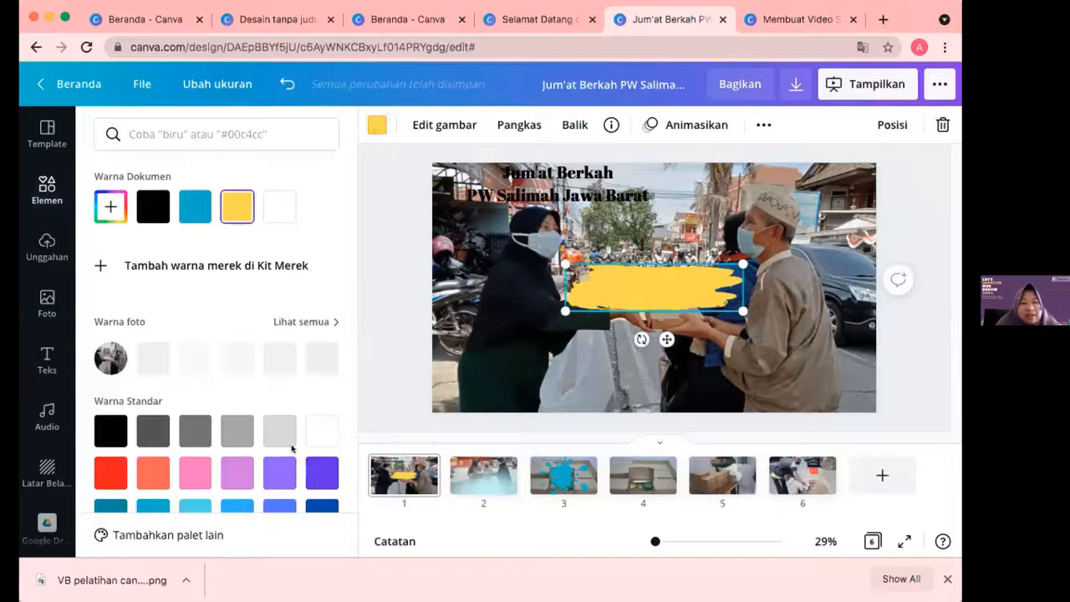
{"action": "left_click", "coordinate": [279, 472]}
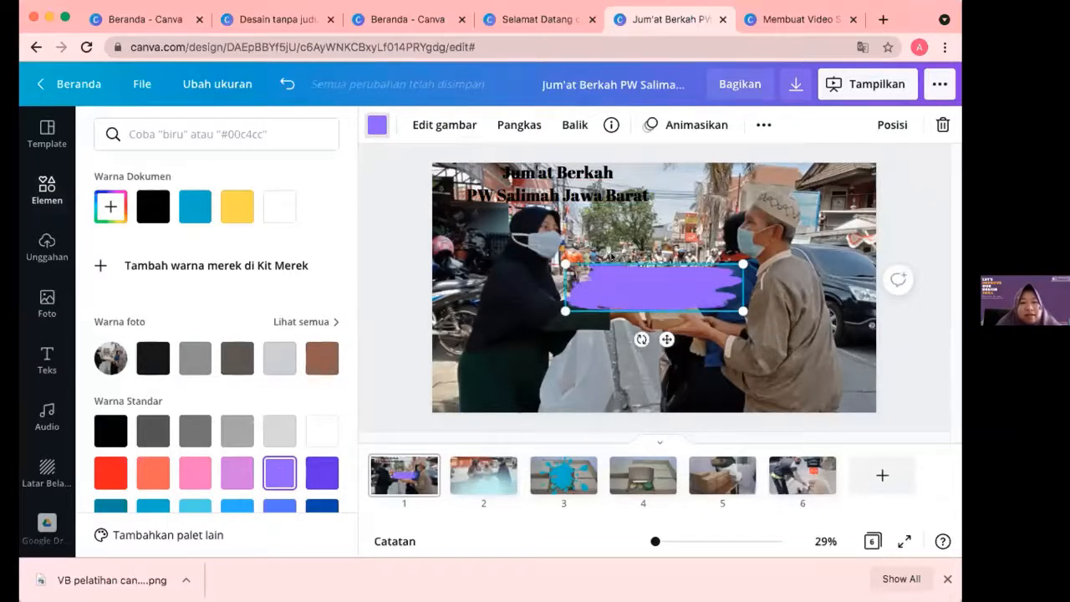
{"action": "left_click_drag", "start_coordinate": [673, 293], "coordinate": [507, 185]}
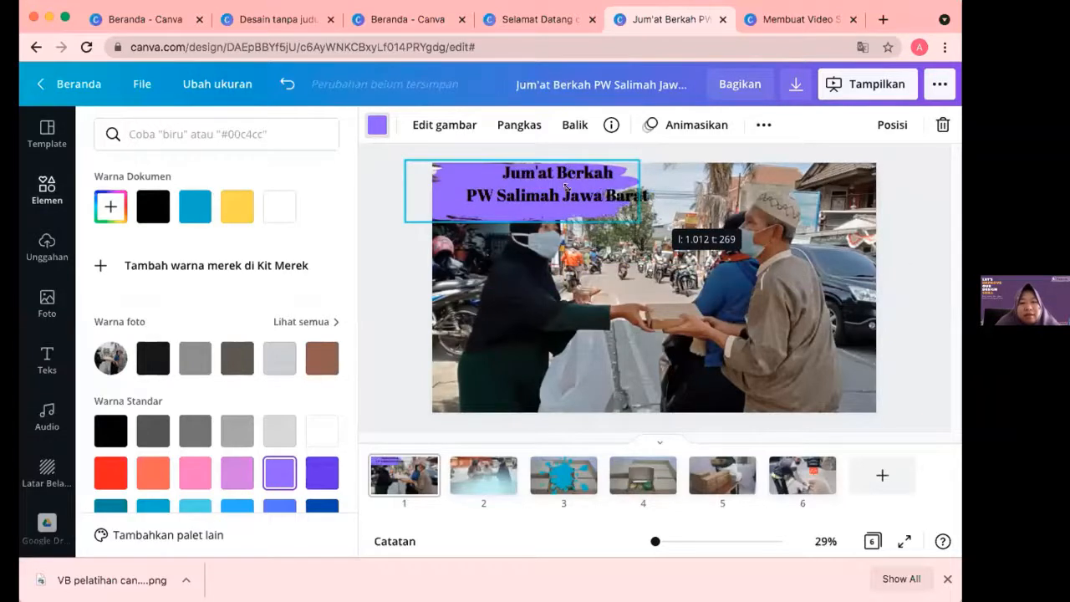
{"action": "left_click_drag", "start_coordinate": [565, 186], "coordinate": [570, 194]}
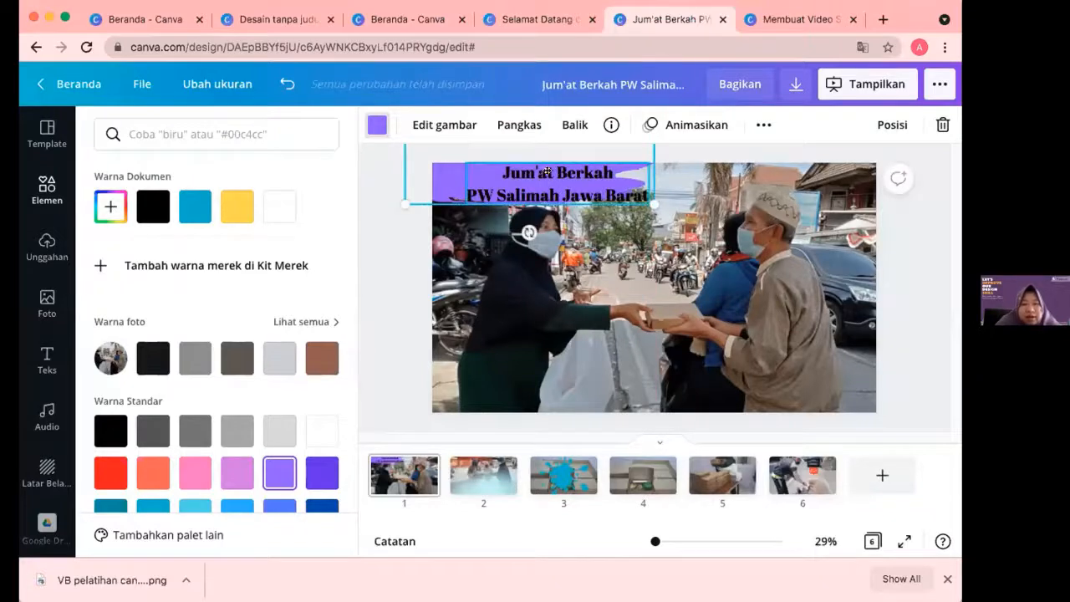
Reduce the page 1 heading to size 39 and position it within the purple brush stroke
{"action": "left_click", "coordinate": [606, 197]}
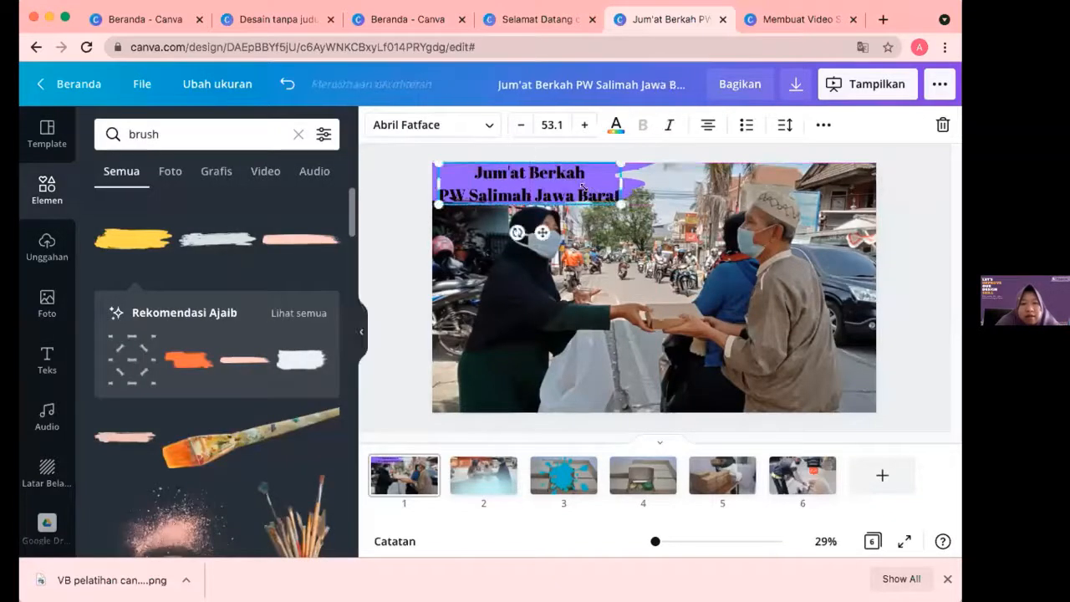
{"action": "left_click_drag", "start_coordinate": [621, 204], "coordinate": [527, 186]}
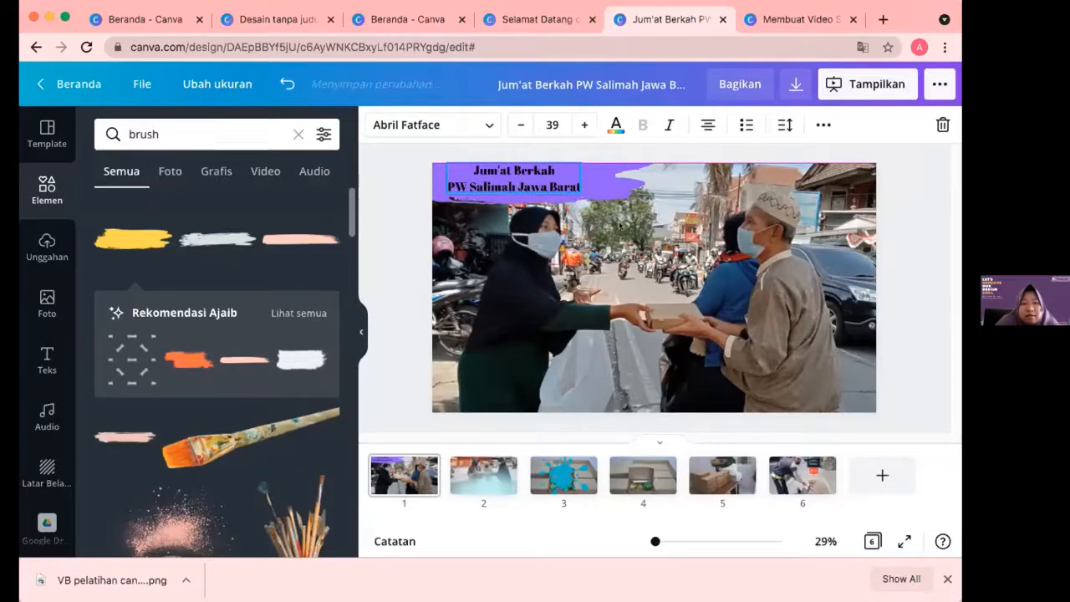
{"action": "left_click", "coordinate": [538, 181]}
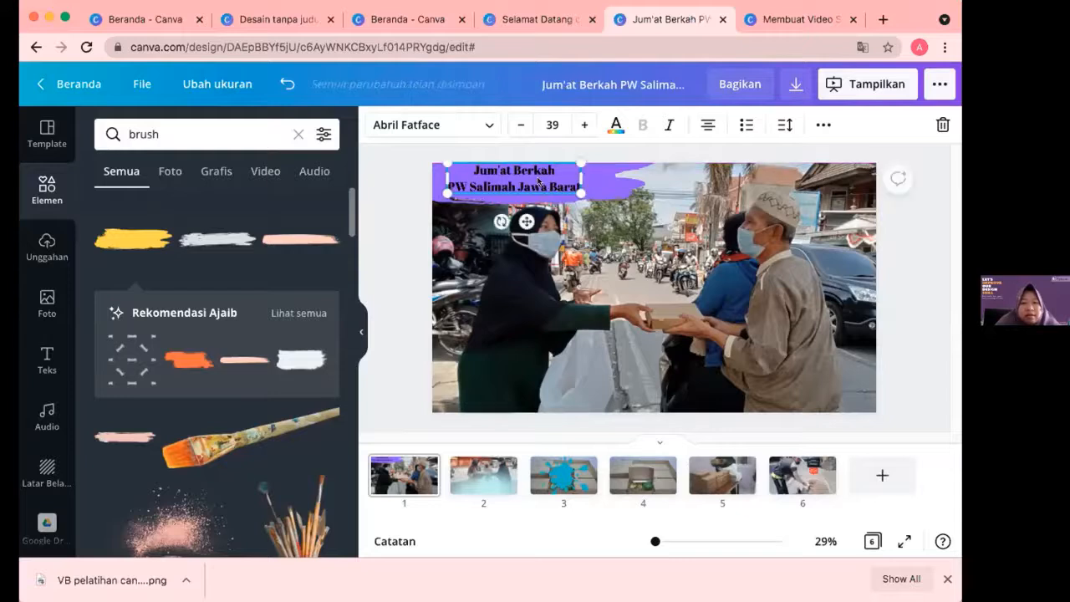
{"action": "mouse_move", "coordinate": [539, 180]}
{"action": "left_mouse_down"}
{"action": "mouse_move", "coordinate": [539, 190]}
{"action": "mouse_move", "coordinate": [542, 178]}
{"action": "left_mouse_up"}
Apply the Bounce text animation to the page 1 heading and colour its text white
{"action": "left_click", "coordinate": [823, 125]}
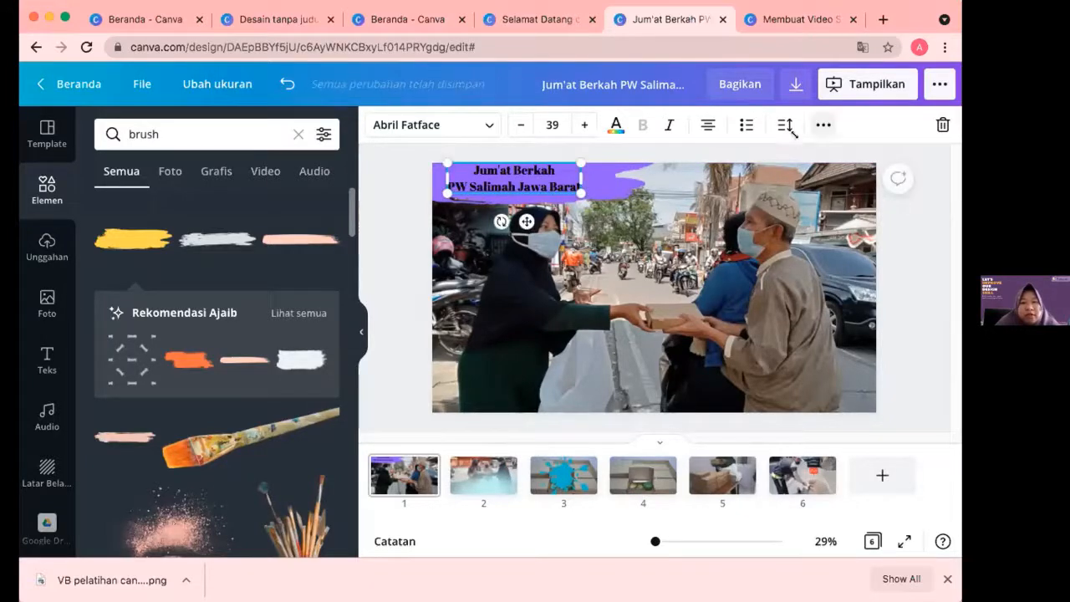
{"action": "left_click", "coordinate": [560, 162]}
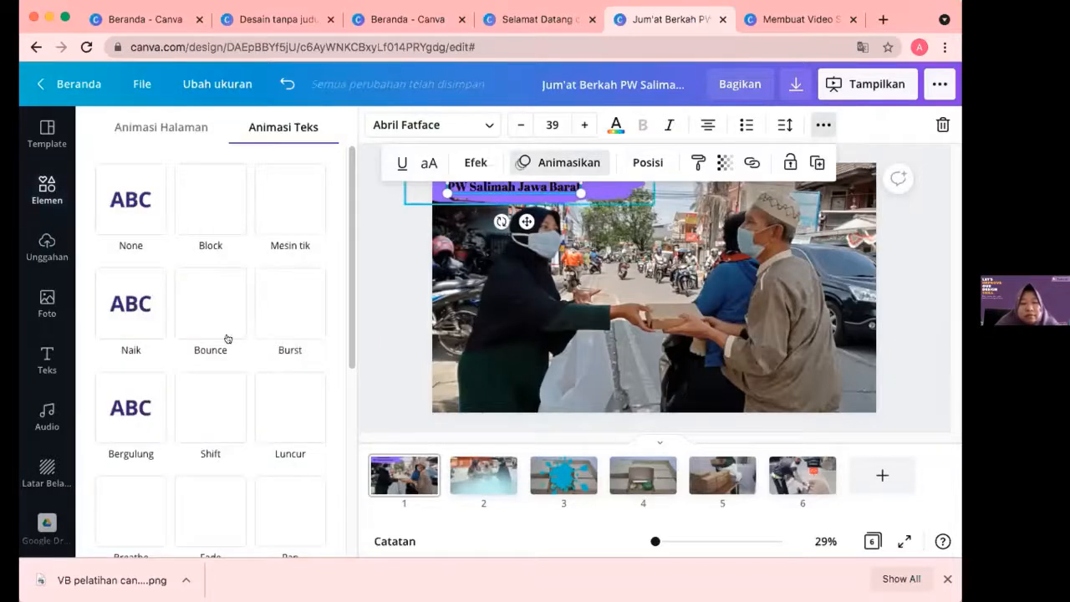
{"action": "left_click", "coordinate": [204, 322]}
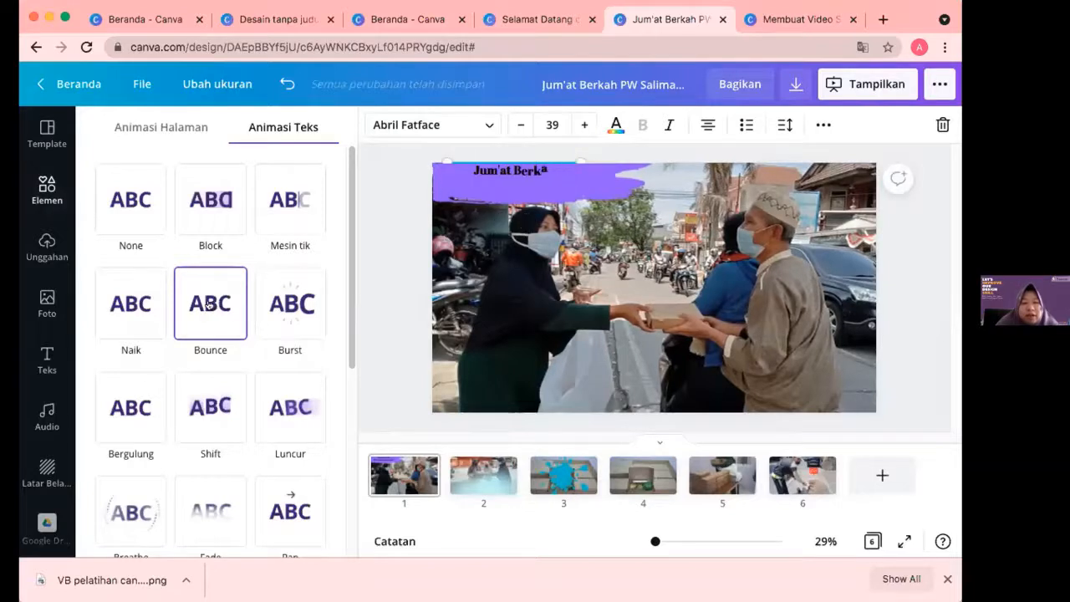
{"action": "left_click", "coordinate": [614, 126]}
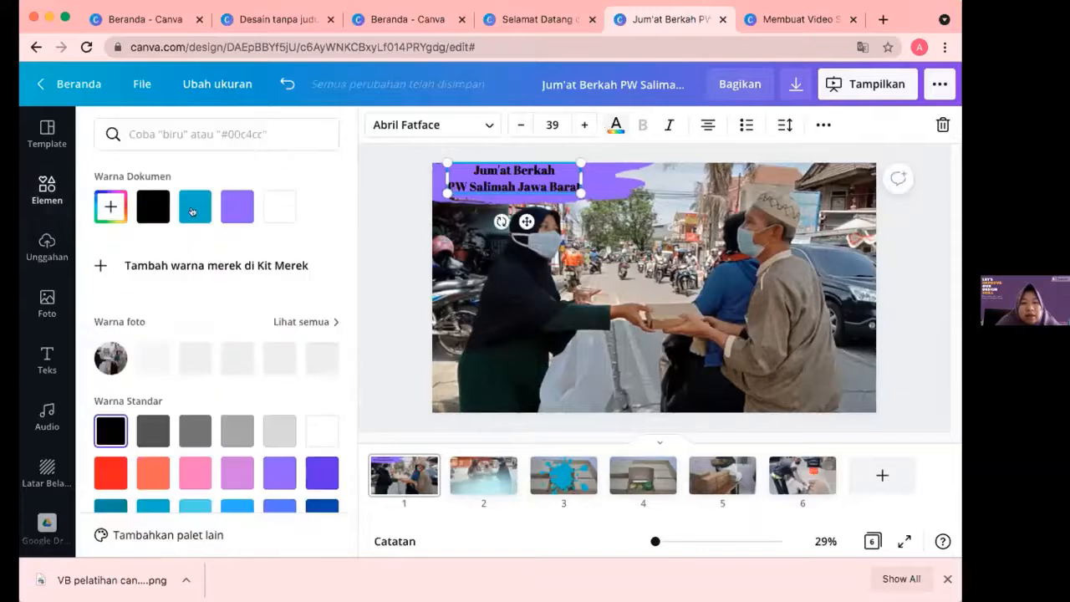
{"action": "left_click", "coordinate": [320, 436]}
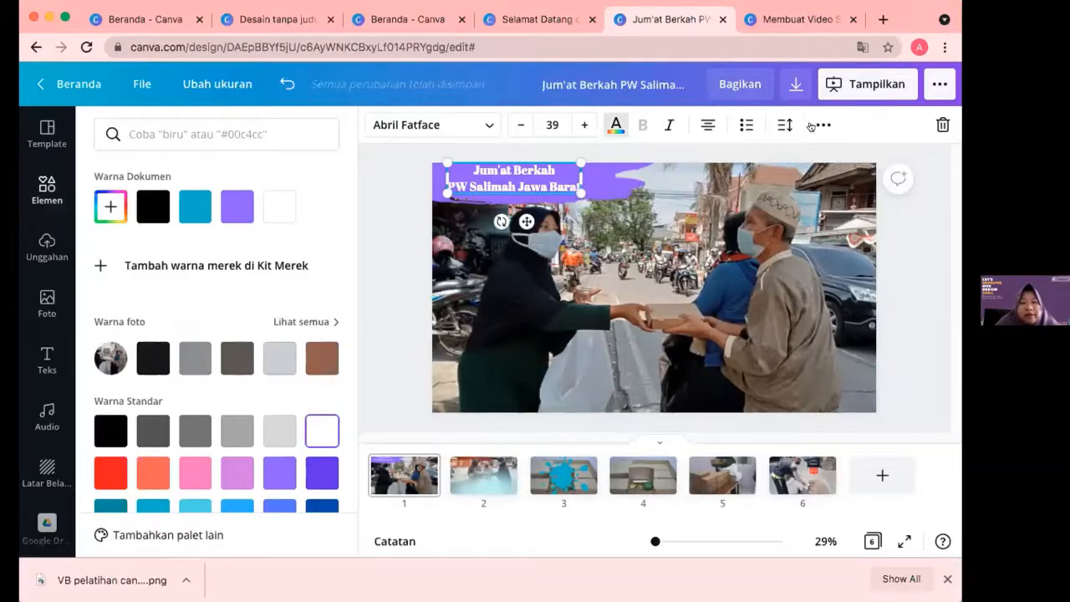
Try the Timbul text effect on the heading at intensity 100 and 85
{"action": "left_click", "coordinate": [500, 162]}
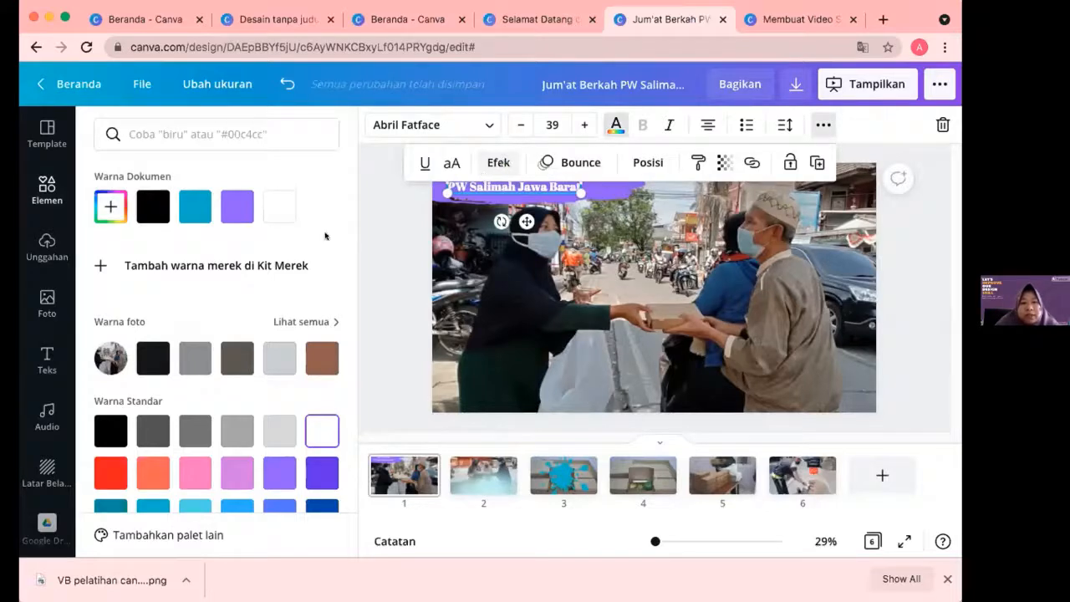
{"action": "left_click", "coordinate": [269, 239]}
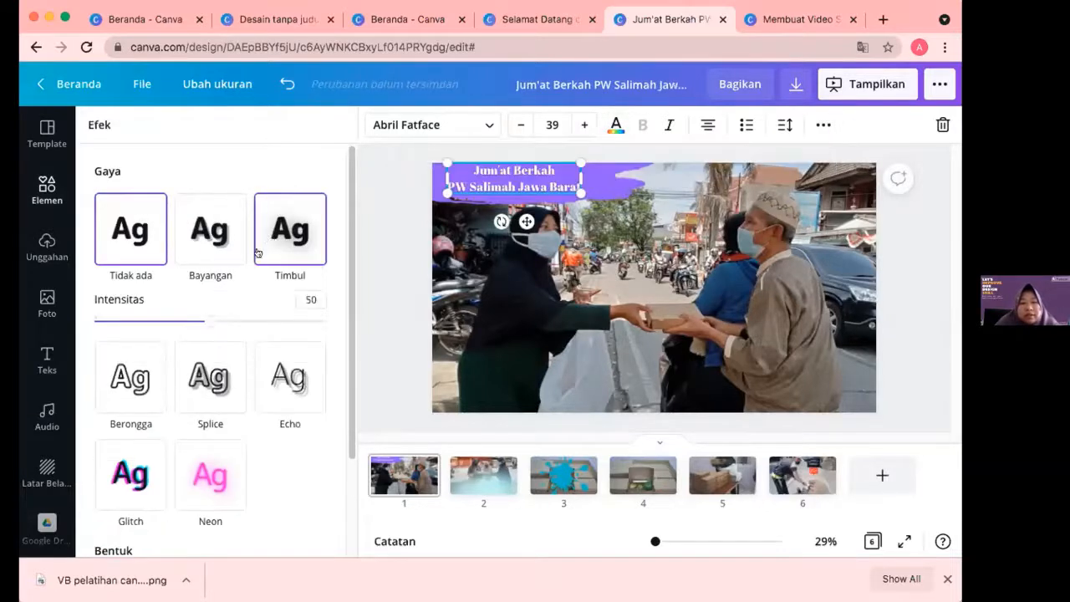
{"action": "left_click", "coordinate": [329, 321]}
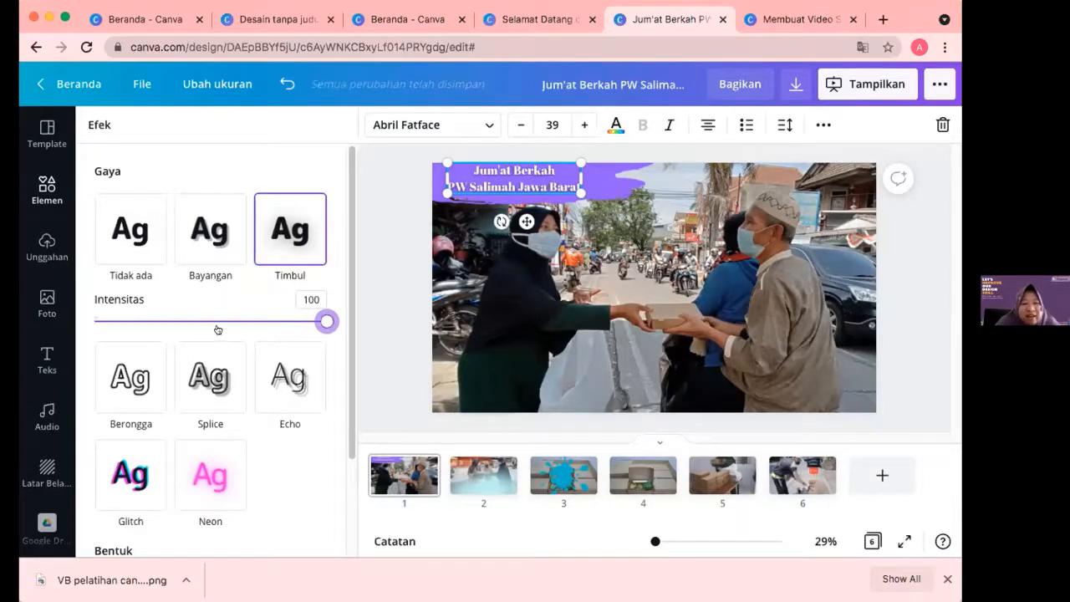
{"action": "left_click_drag", "start_coordinate": [218, 330], "coordinate": [355, 343]}
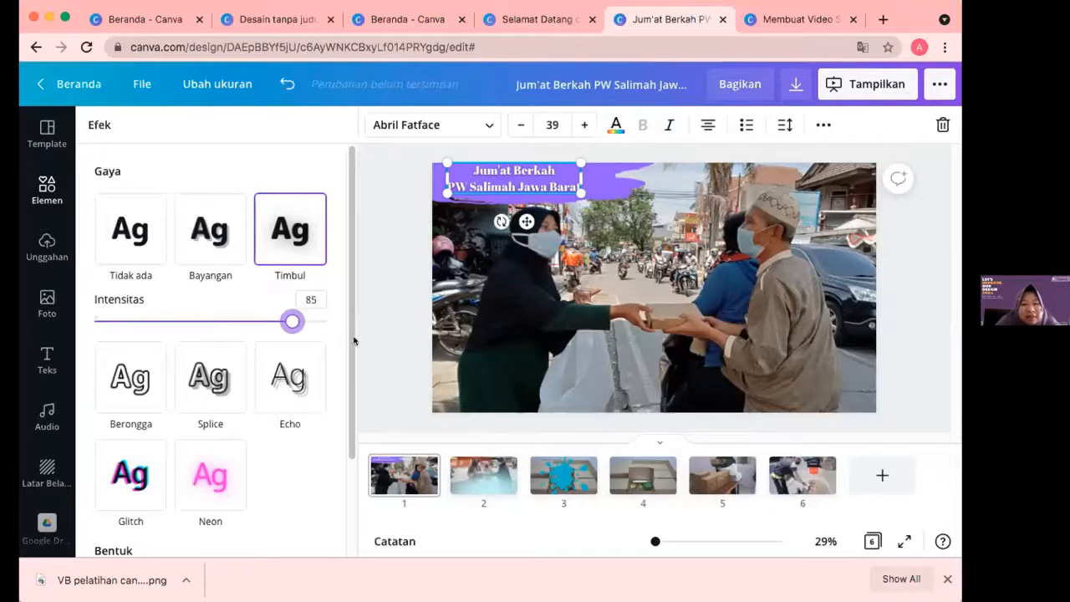
Apply the Bayangan shadow effect to the heading with an offset of 49
{"action": "left_click", "coordinate": [215, 239]}
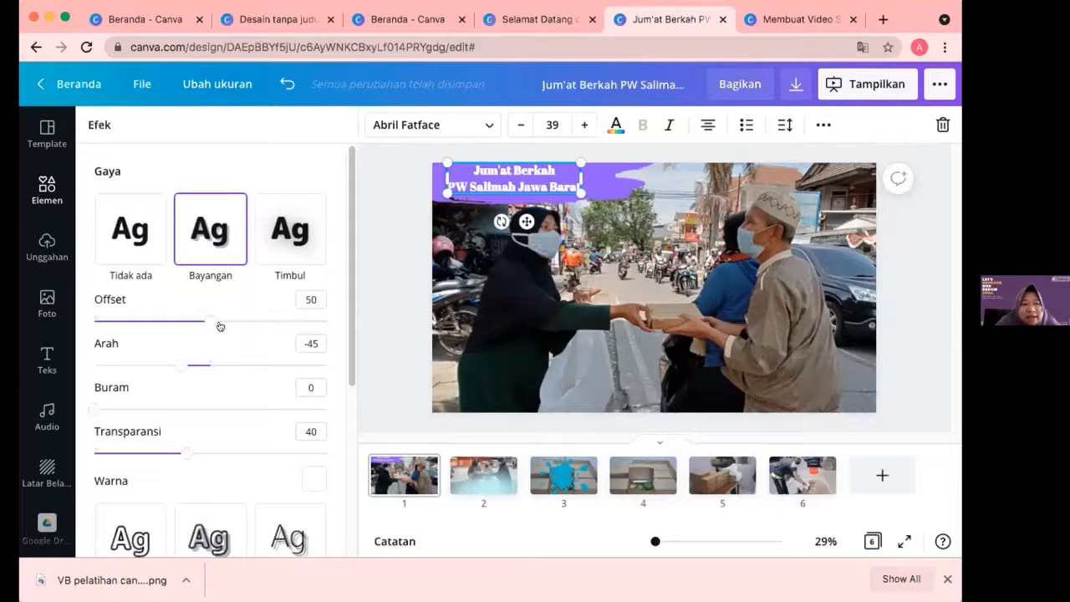
{"action": "left_click_drag", "start_coordinate": [220, 327], "coordinate": [253, 327]}
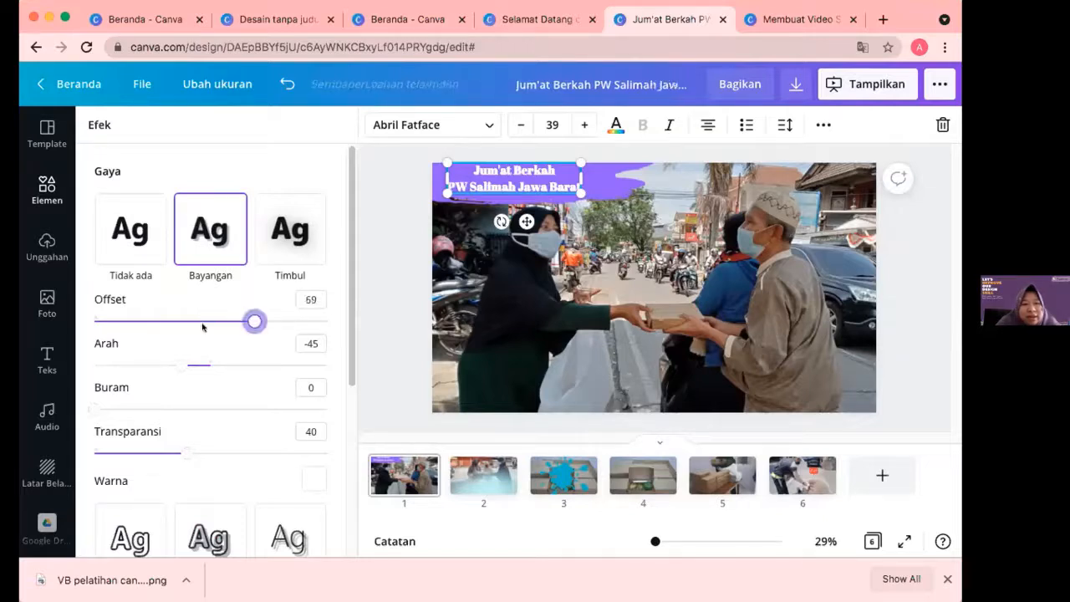
{"action": "left_click", "coordinate": [208, 323]}
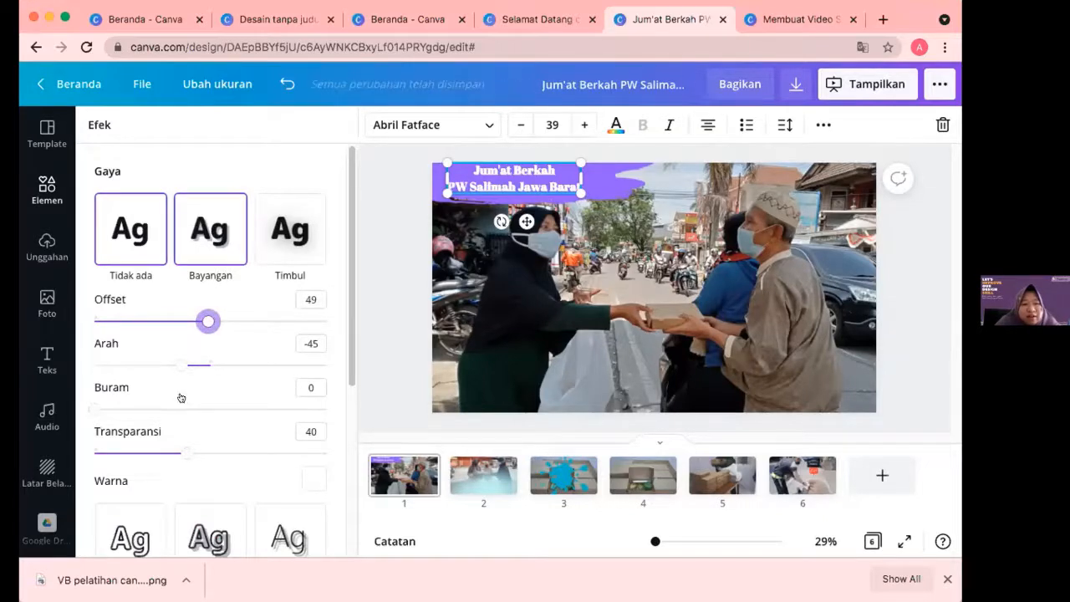
Curve the heading with the Lengkungkan shape at a curvature of 8 and move it onto the purple brush stroke
{"action": "scroll", "coordinate": [208, 473], "scroll_direction": "down", "scroll_amount": 2}
{"action": "scroll", "coordinate": [203, 485], "scroll_direction": "down", "scroll_amount": 3}
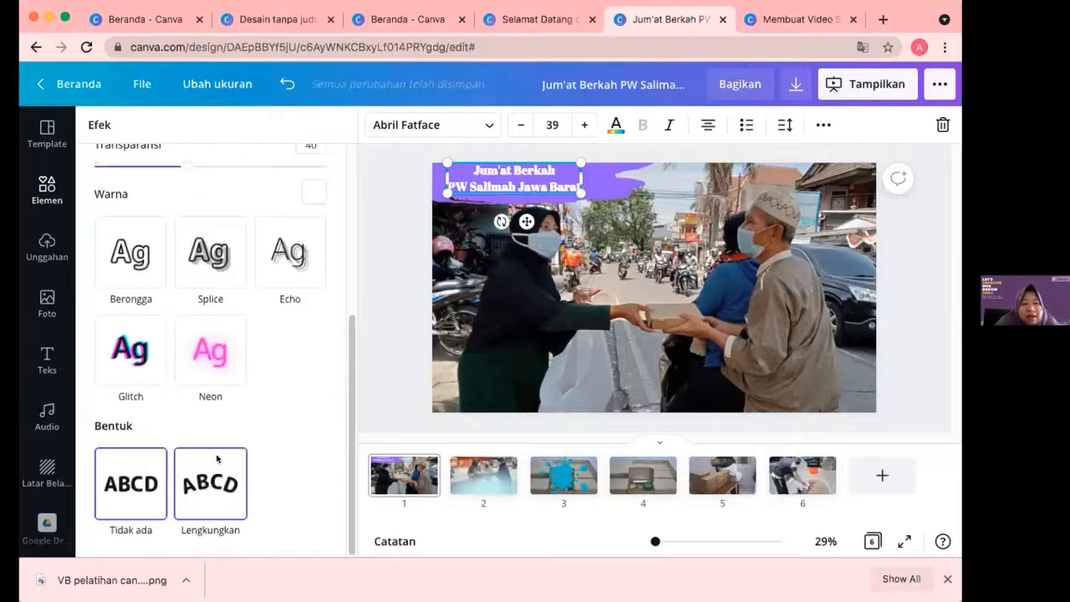
{"action": "left_click", "coordinate": [219, 468]}
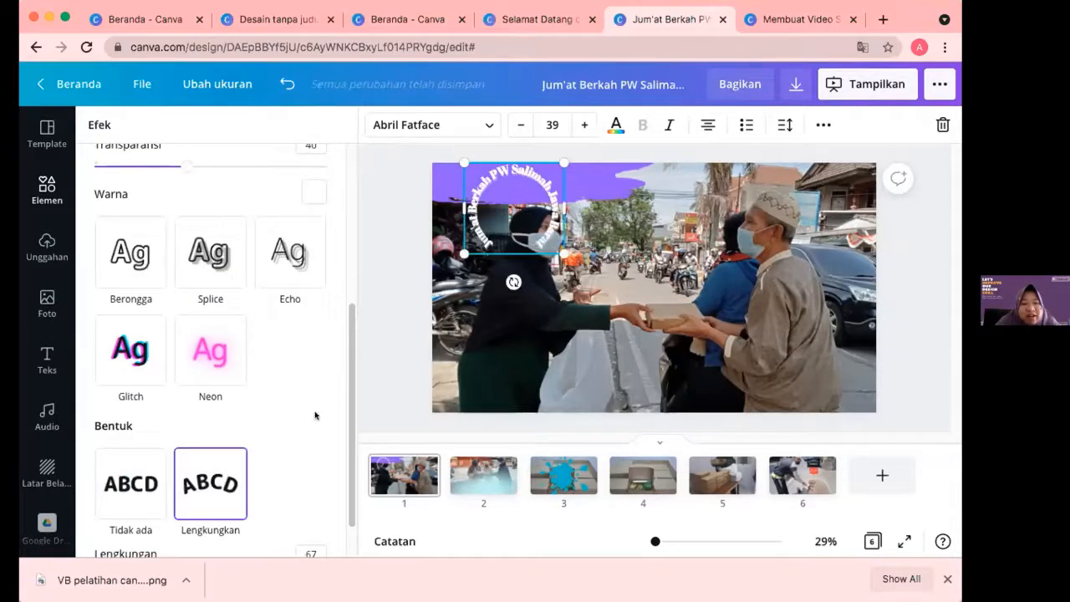
{"action": "scroll", "coordinate": [314, 422], "scroll_direction": "down", "scroll_amount": 1}
{"action": "scroll", "coordinate": [292, 527], "scroll_direction": "down", "scroll_amount": 1}
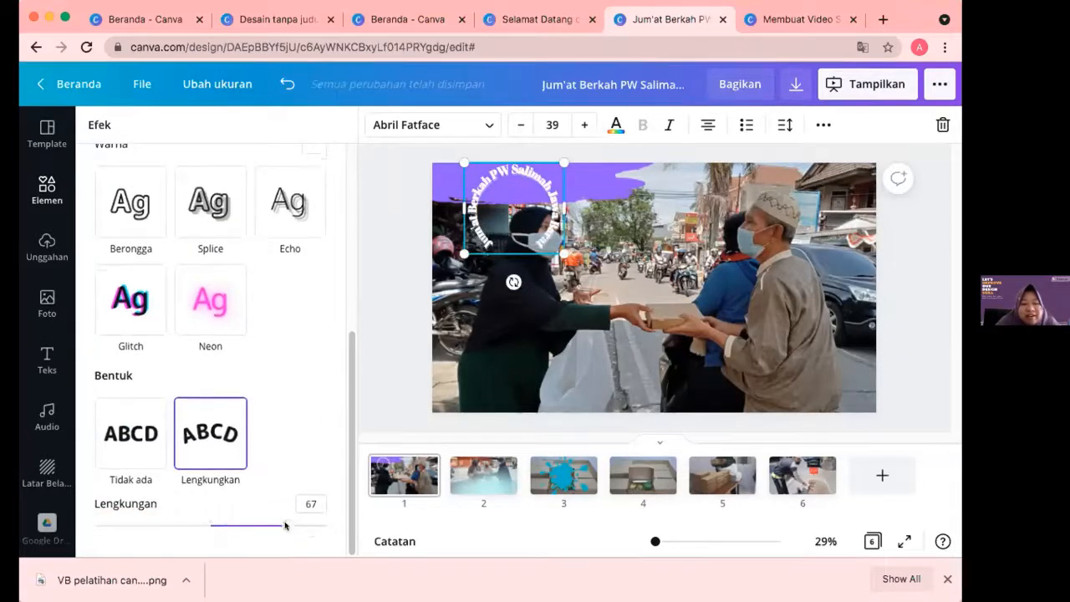
{"action": "left_click_drag", "start_coordinate": [276, 526], "coordinate": [220, 526]}
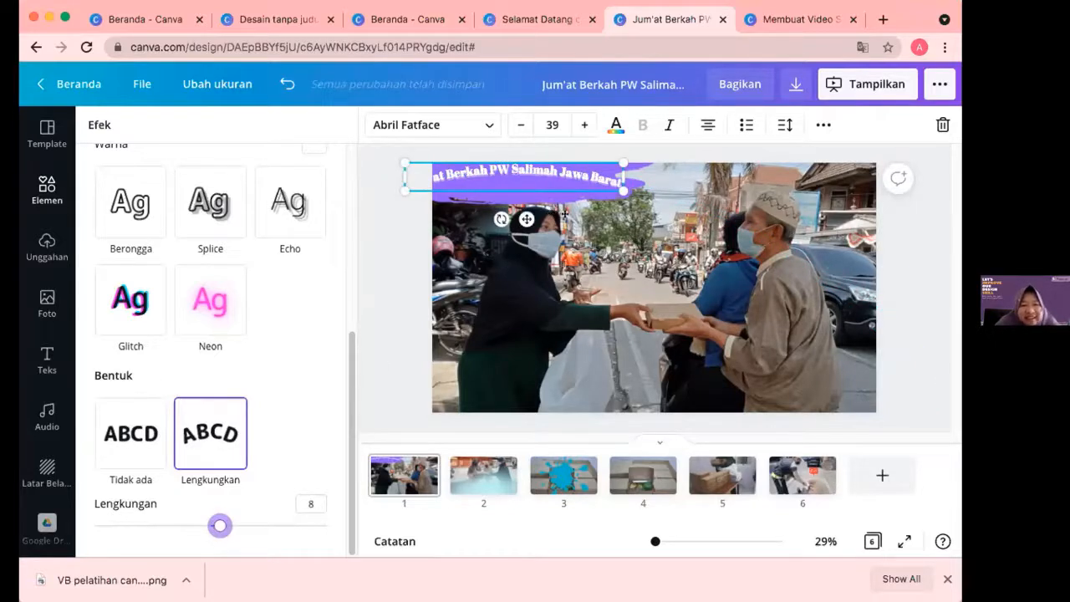
{"action": "left_click_drag", "start_coordinate": [527, 219], "coordinate": [559, 224]}
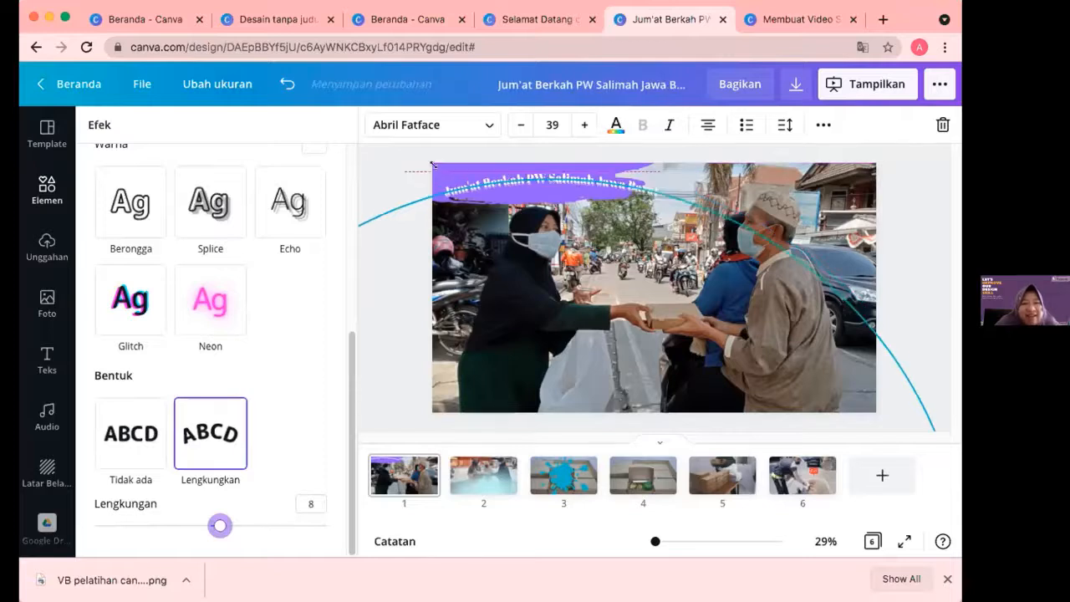
{"action": "left_click", "coordinate": [400, 176]}
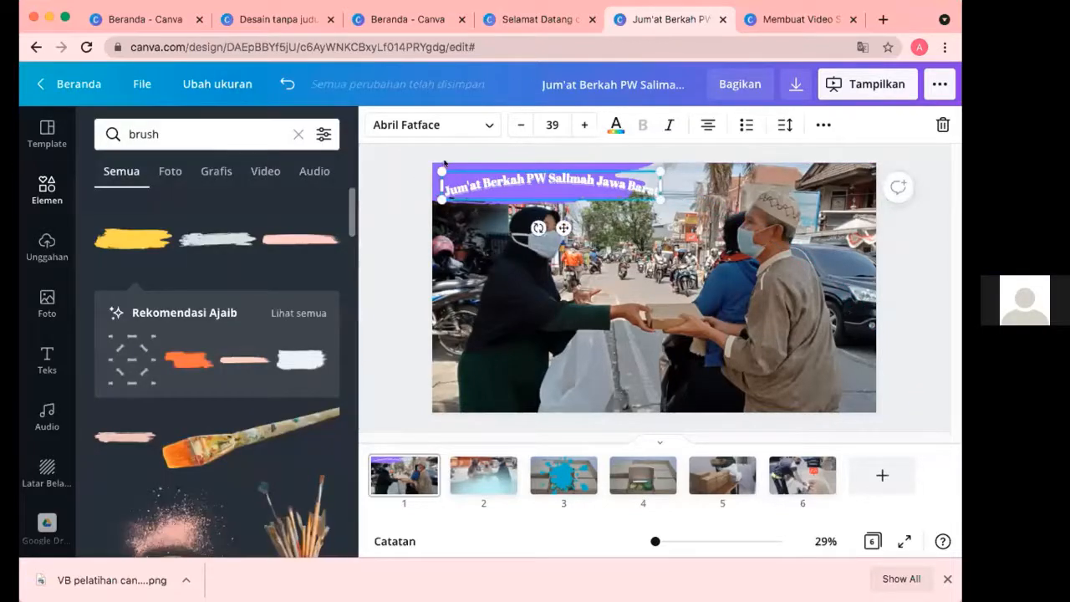
Reposition and enlarge the purple brush stroke to cover the whole curved heading, and try out element animations on it
{"action": "mouse_move", "coordinate": [459, 168]}
{"action": "left_mouse_down"}
{"action": "mouse_move", "coordinate": [470, 173]}
{"action": "mouse_move", "coordinate": [433, 148]}
{"action": "left_mouse_up"}
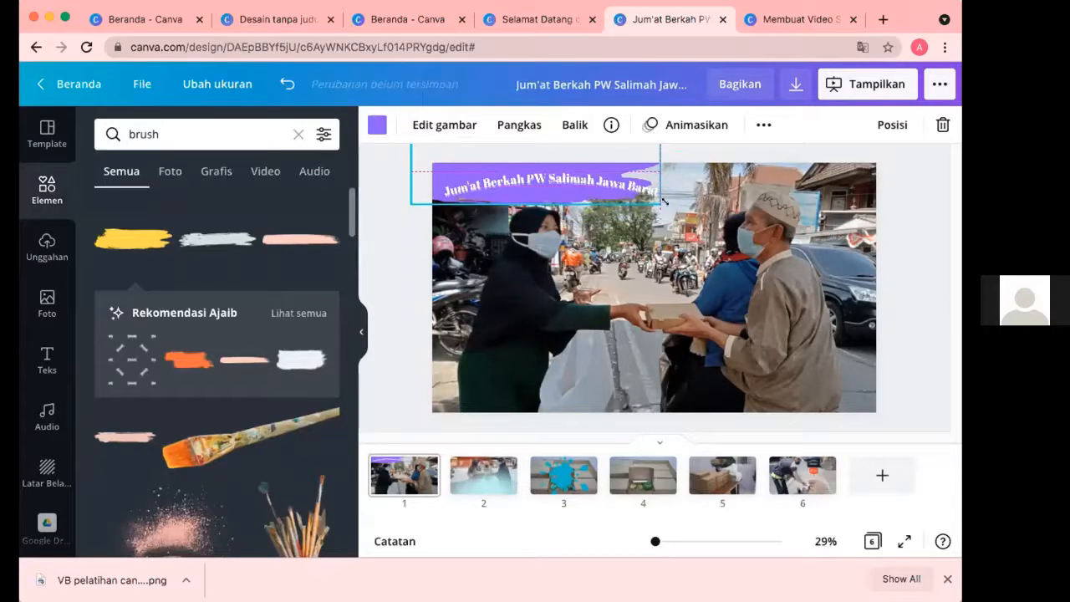
{"action": "mouse_move", "coordinate": [671, 212]}
{"action": "left_mouse_down"}
{"action": "mouse_move", "coordinate": [696, 230]}
{"action": "mouse_move", "coordinate": [709, 219]}
{"action": "left_mouse_up"}
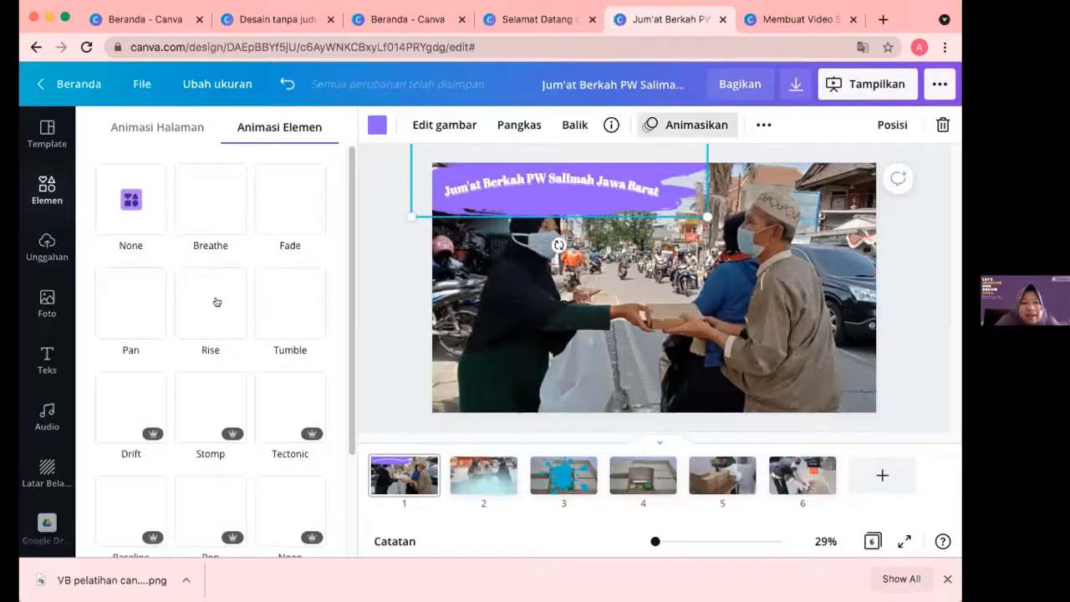
{"action": "left_click", "coordinate": [216, 303]}
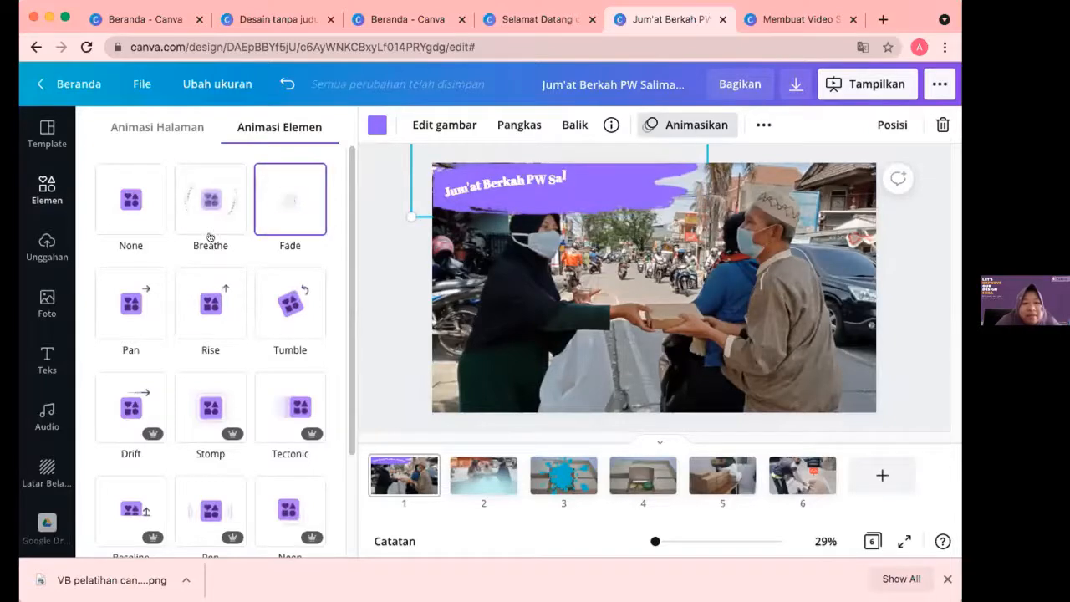
Apply the Pan animation to the purple brush stroke behind the title on page 1
{"action": "left_click", "coordinate": [131, 305]}
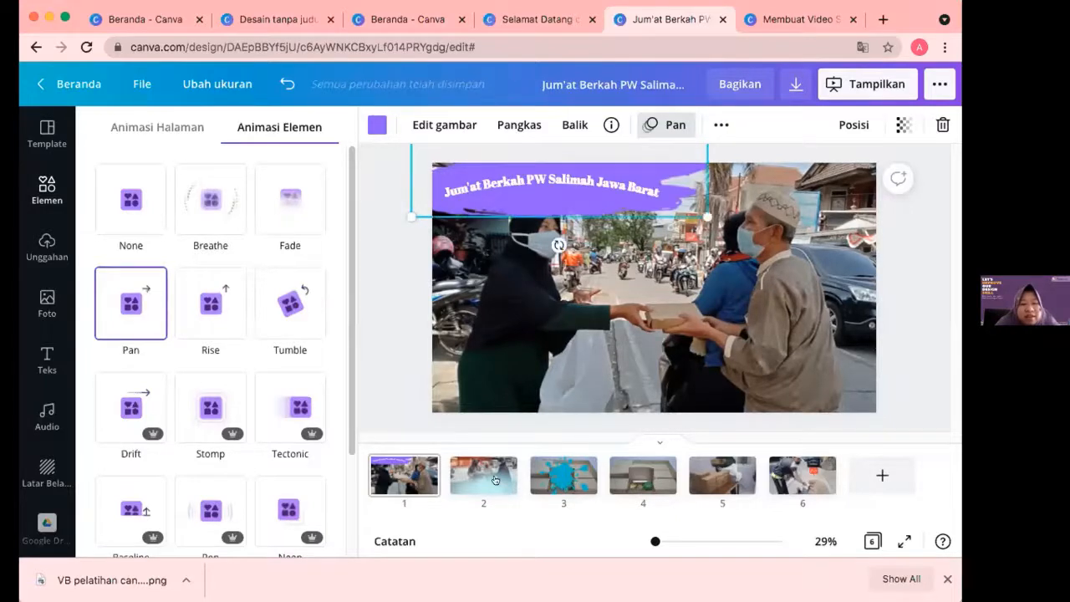
Add a heading to page 3 over the blue splash reading "Alhamdulillah hari ini tersebar 50 box paket makan siang"
{"action": "left_click", "coordinate": [552, 485]}
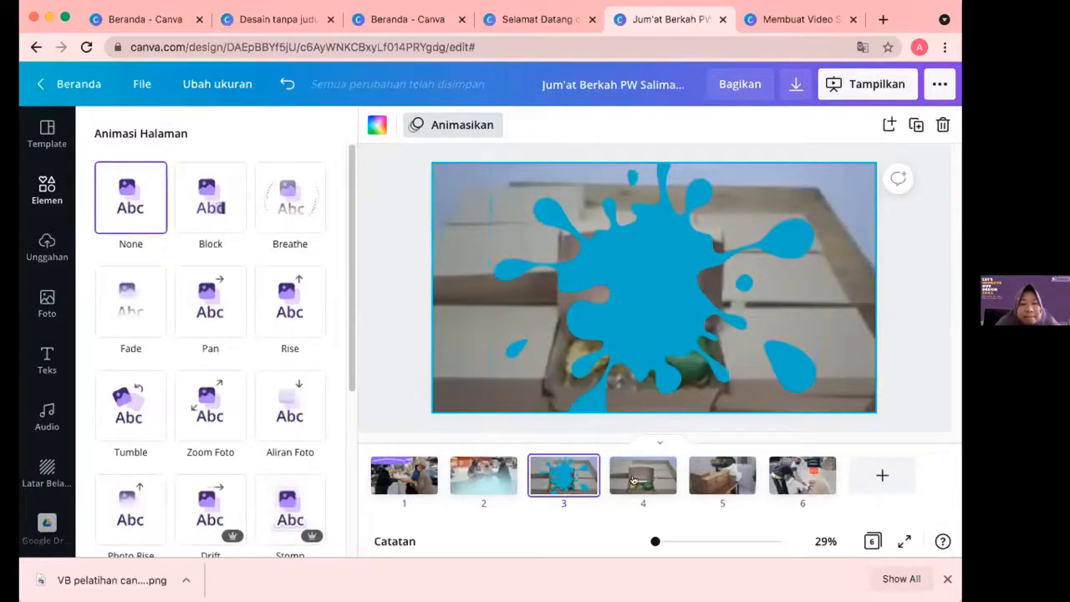
{"action": "left_click", "coordinate": [47, 358]}
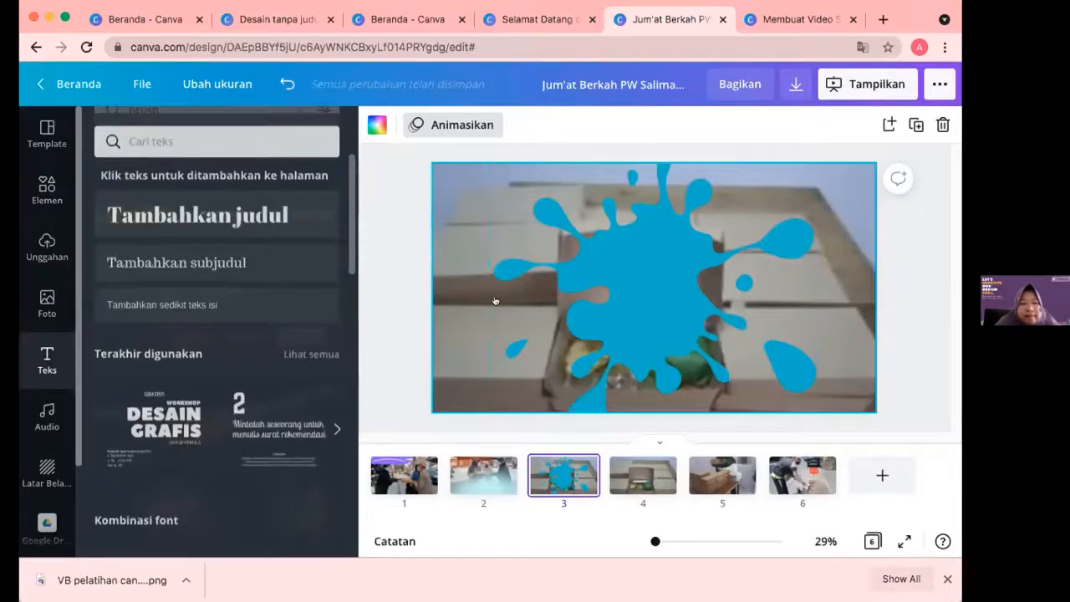
{"action": "left_click_drag", "start_coordinate": [623, 287], "coordinate": [623, 287]}
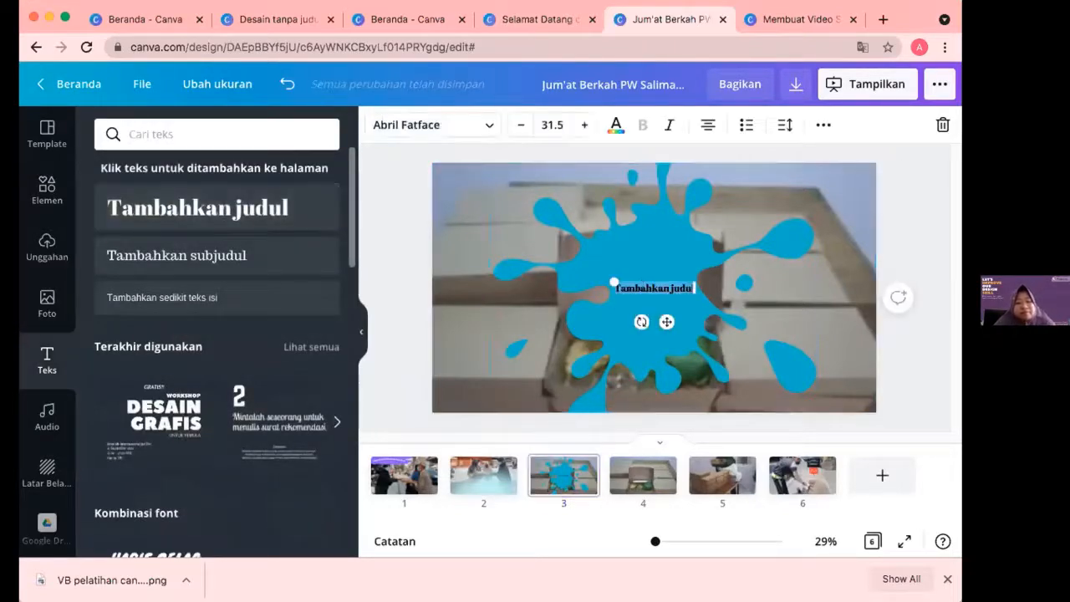
{"action": "type", "text": "Alha"}
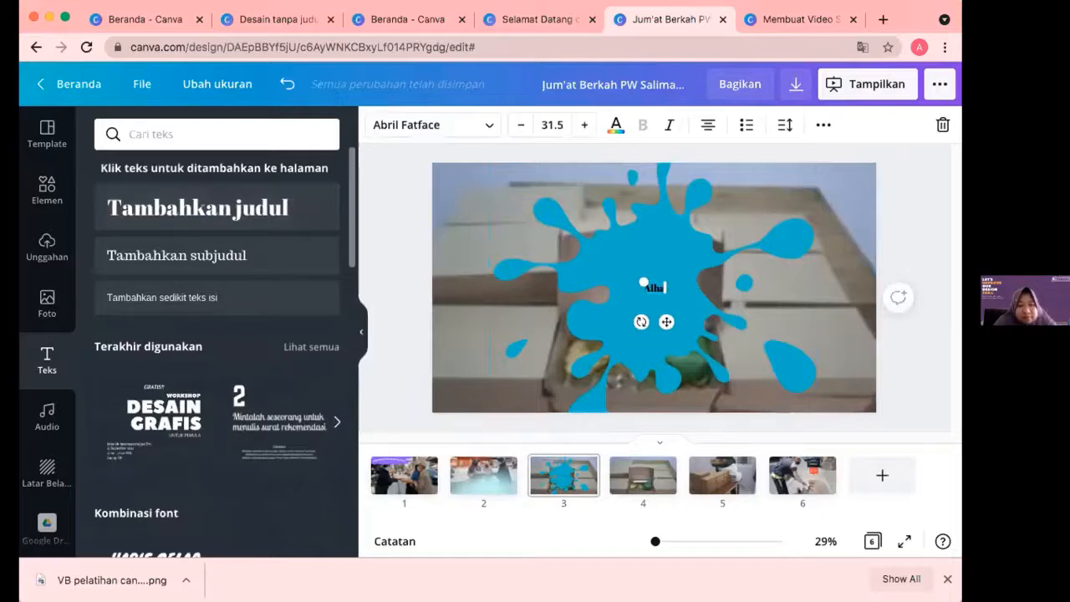
{"action": "type", "text": "mdulil"}
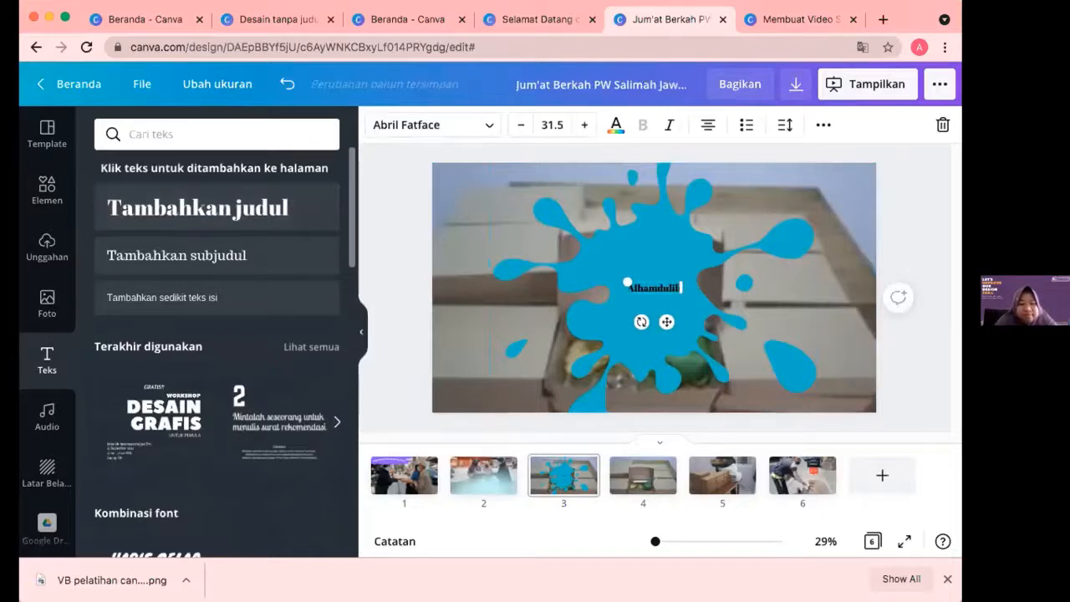
{"action": "type", "text": "lah hari"}
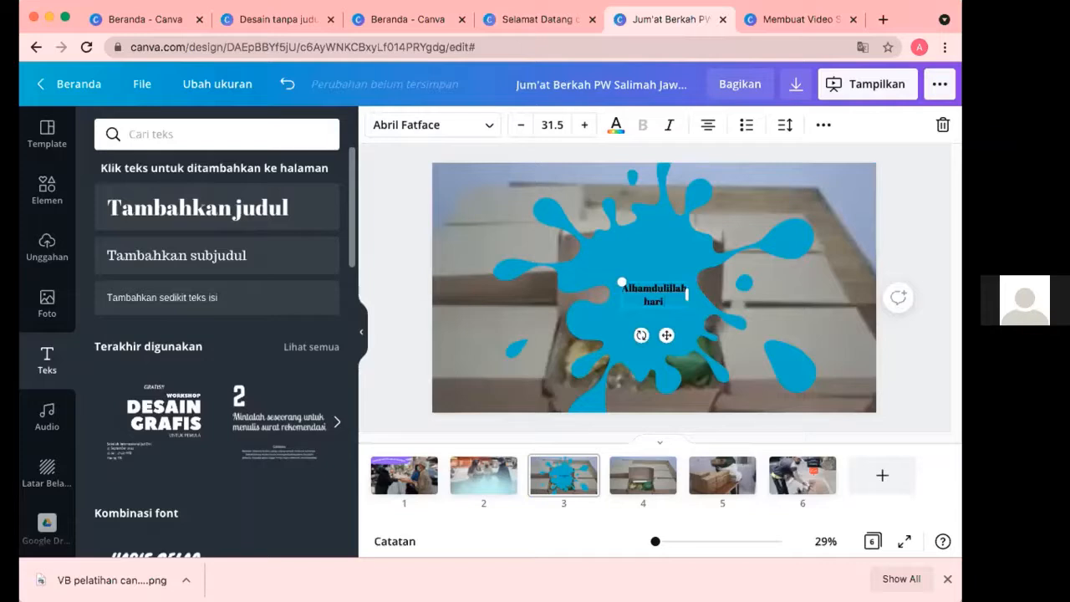
{"action": "type", "text": " ini tersebar"}
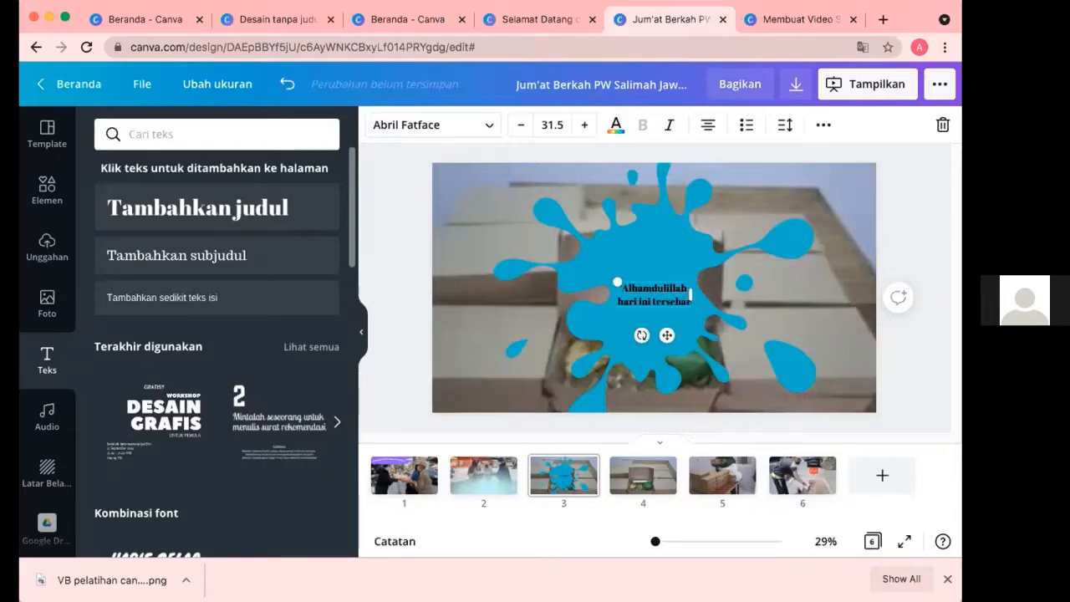
{"action": "type", "text": " 50"}
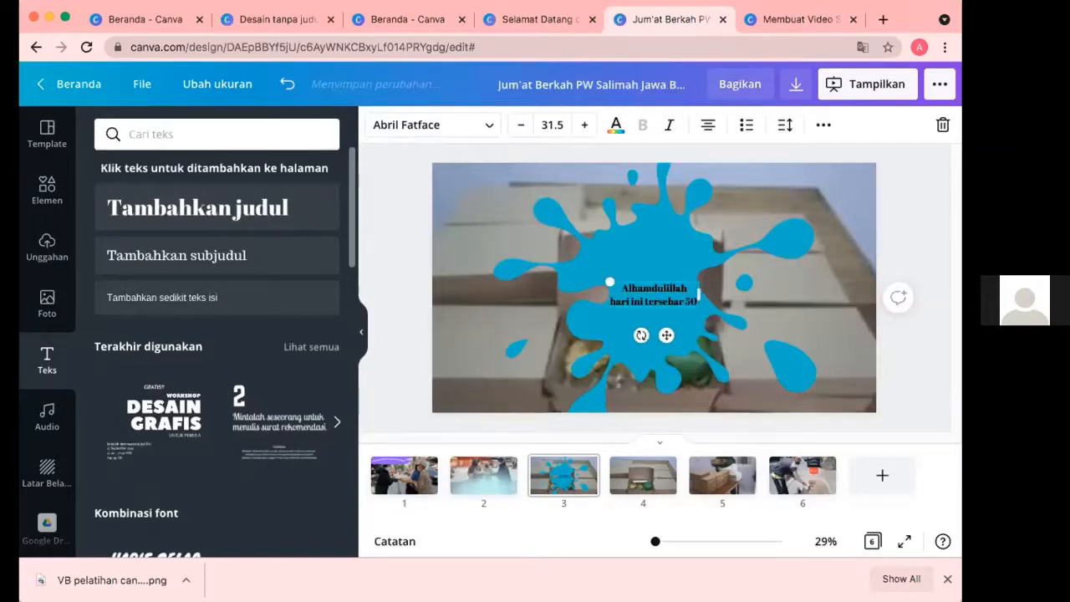
{"action": "type", "text": " box"}
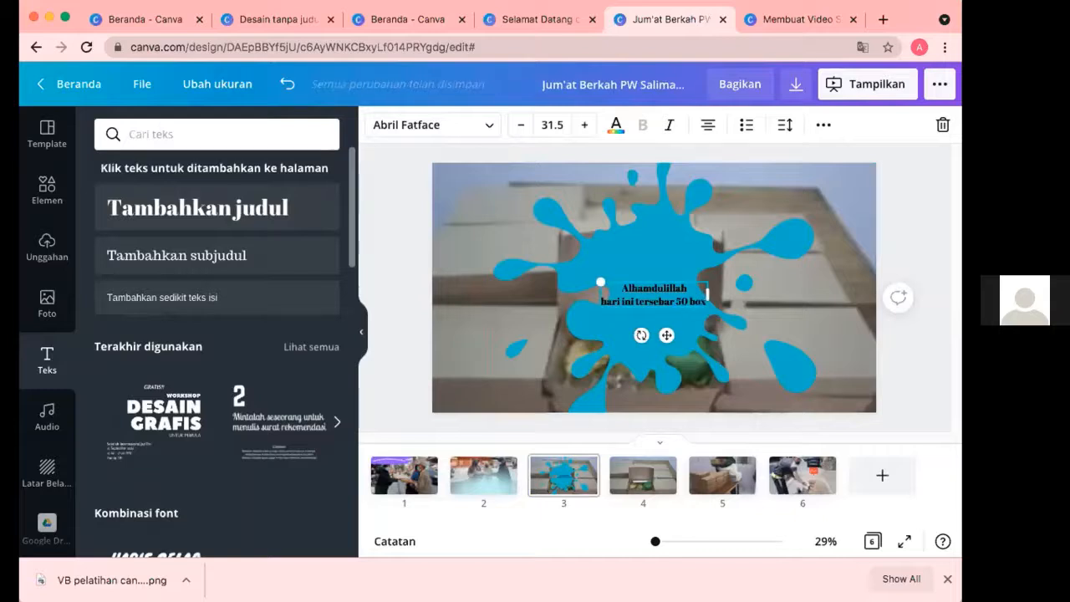
{"action": "type", "text": " p"}
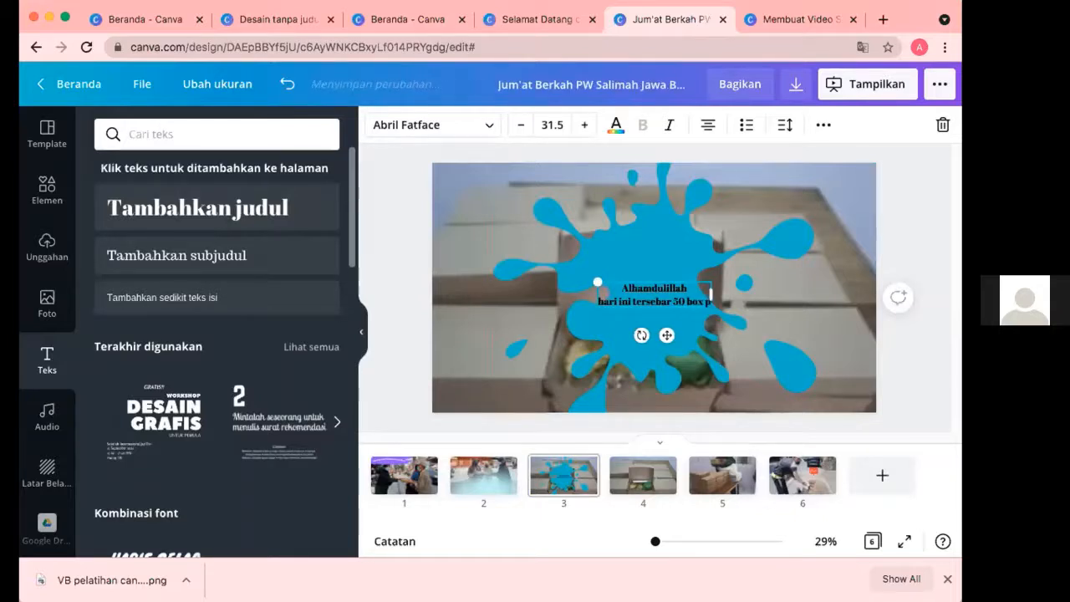
{"action": "type", "text": "aket n"}
{"action": "key", "text": "BackSpace"}
{"action": "key", "text": "BackSpace"}
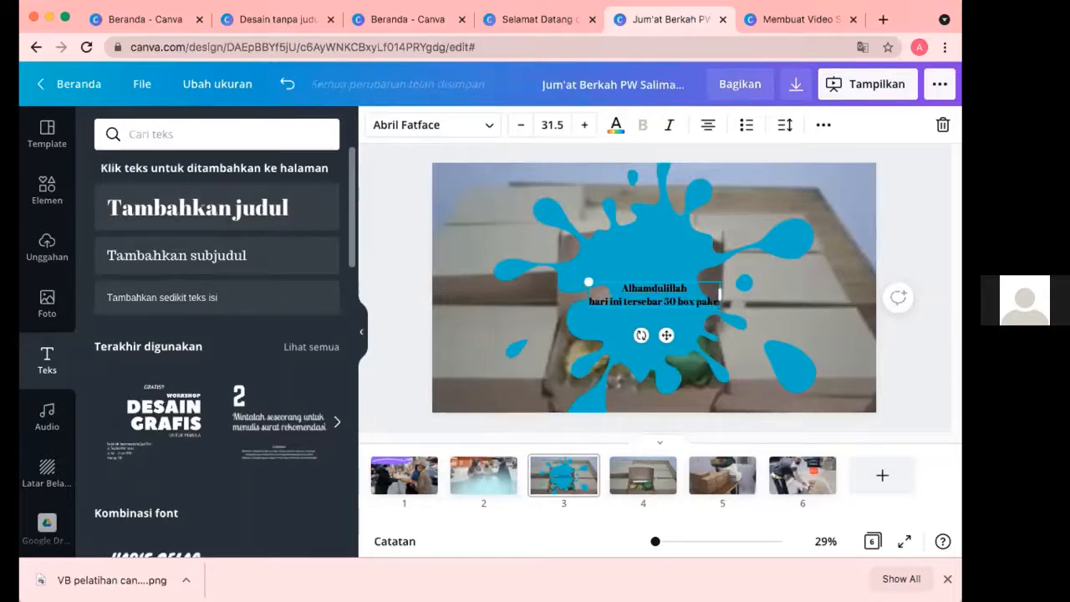
{"action": "type", "text": "mak"}
{"action": "key", "text": "BackSpace"}
{"action": "key", "text": "BackSpace"}
{"action": "key", "text": "BackSpace"}
{"action": "key", "text": "BackSpace"}
{"action": "type", "text": "t maka"}
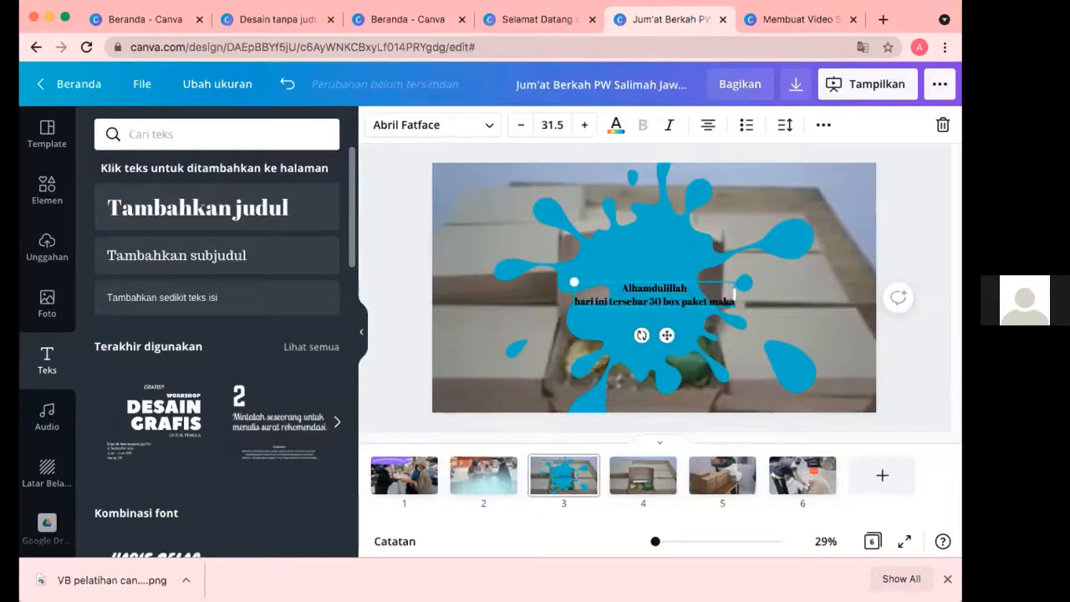
{"action": "type", "text": "n siang"}
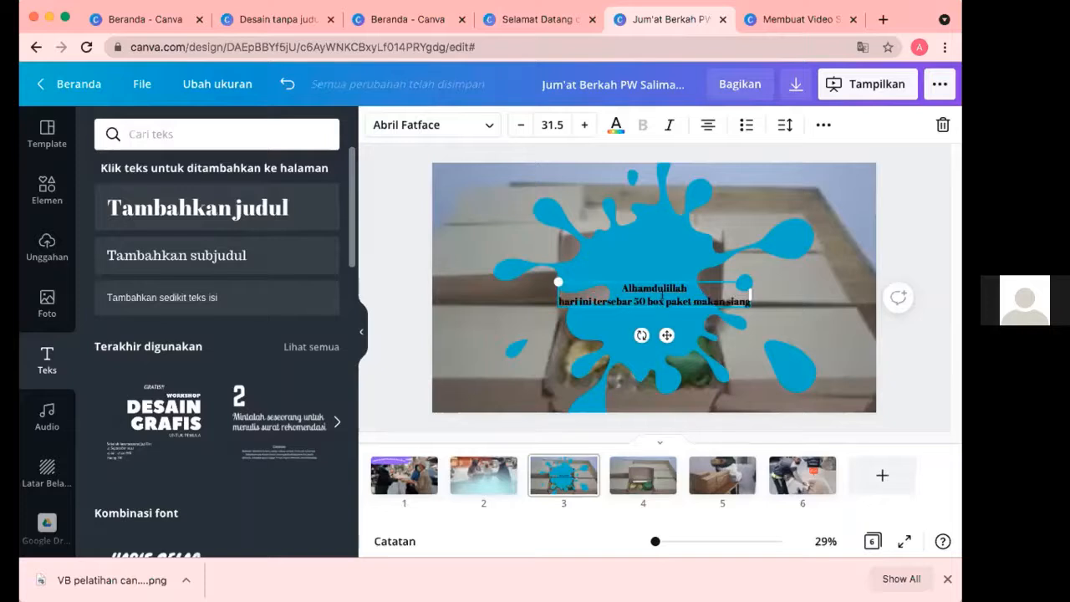
Set the heading on the blue splash to size 50 in the Code Pro font
{"action": "left_click", "coordinate": [582, 125]}
{"action": "left_click", "coordinate": [582, 125]}
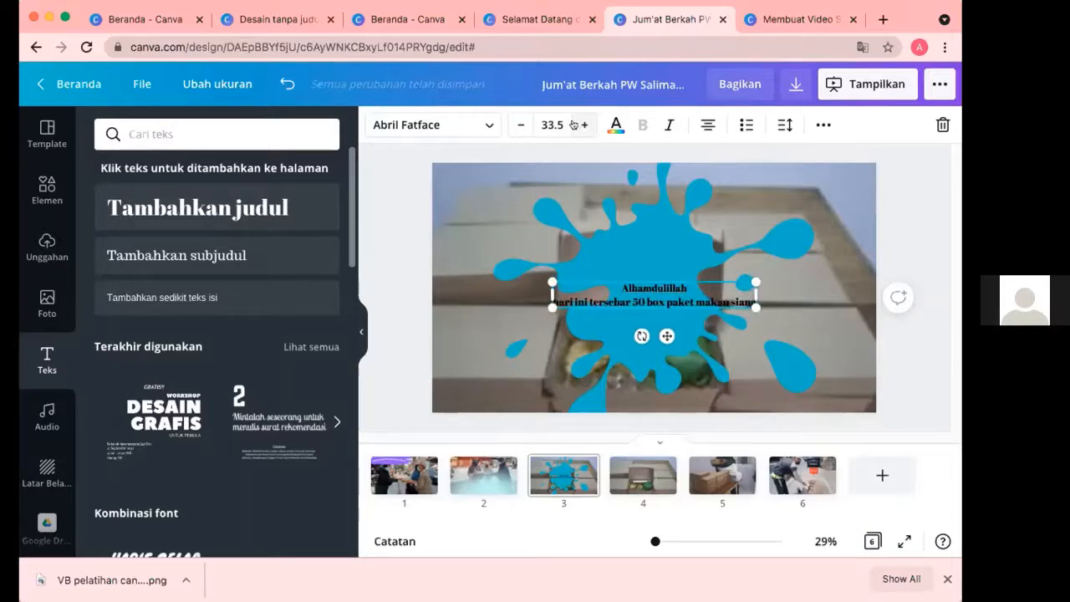
{"action": "left_click", "coordinate": [583, 125]}
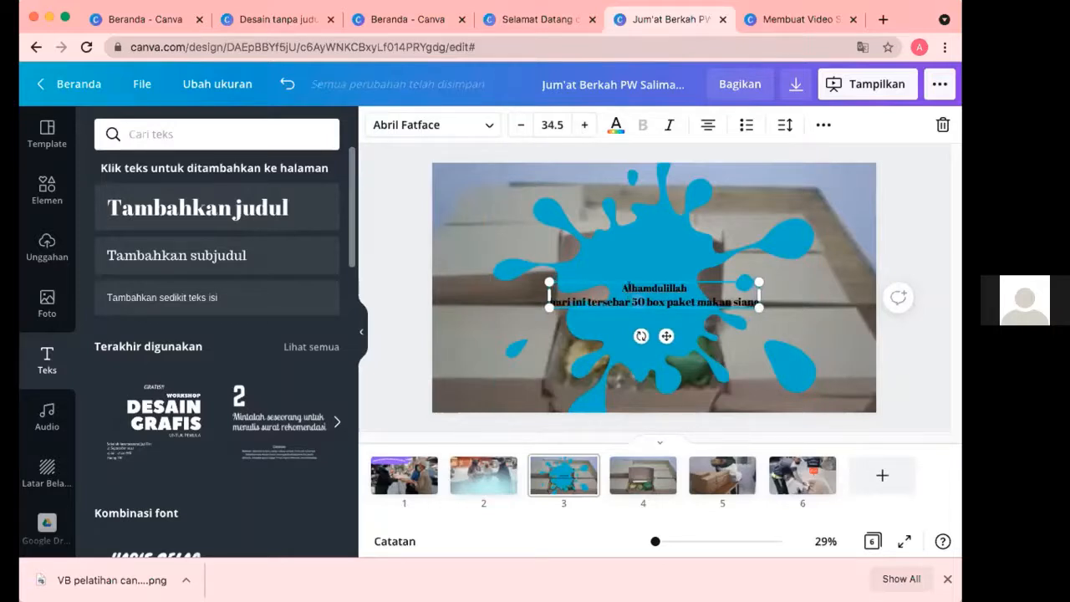
{"action": "left_click", "coordinate": [583, 126]}
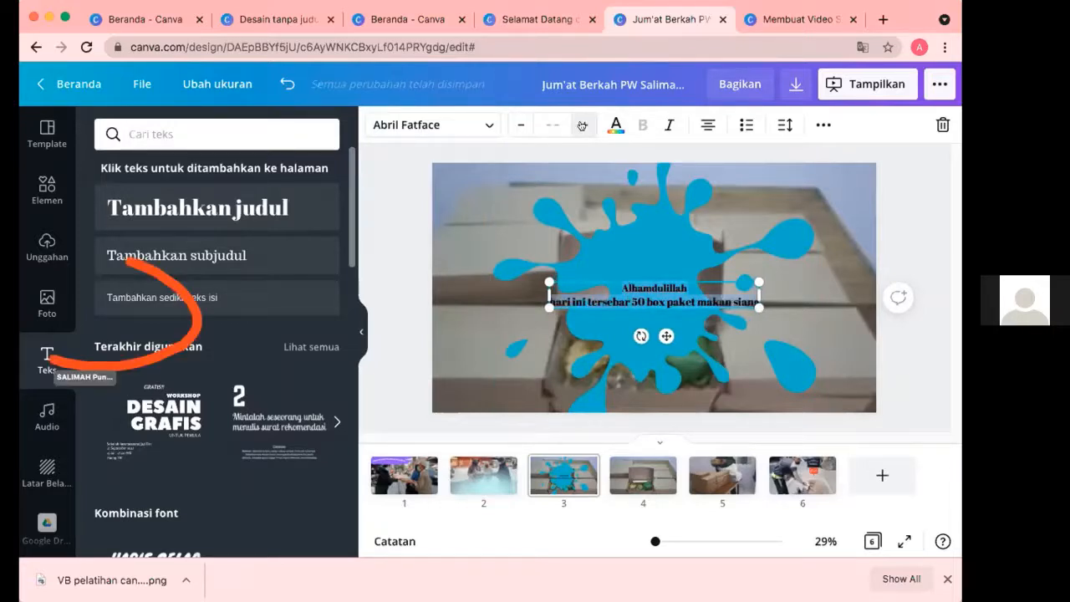
{"action": "left_click", "coordinate": [583, 125]}
{"action": "left_click", "coordinate": [583, 125]}
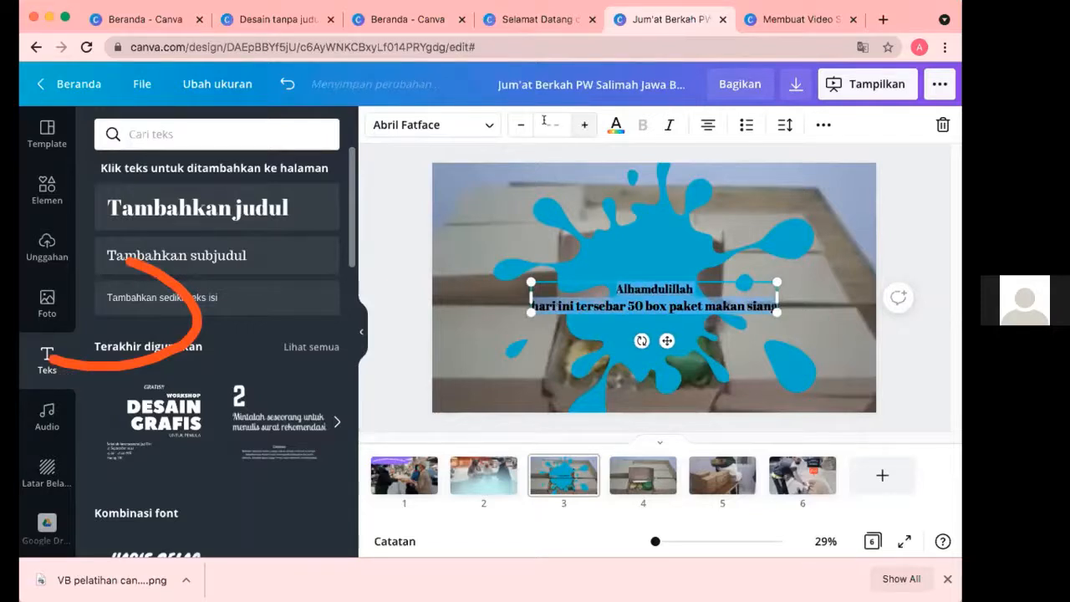
{"action": "left_click", "coordinate": [553, 124]}
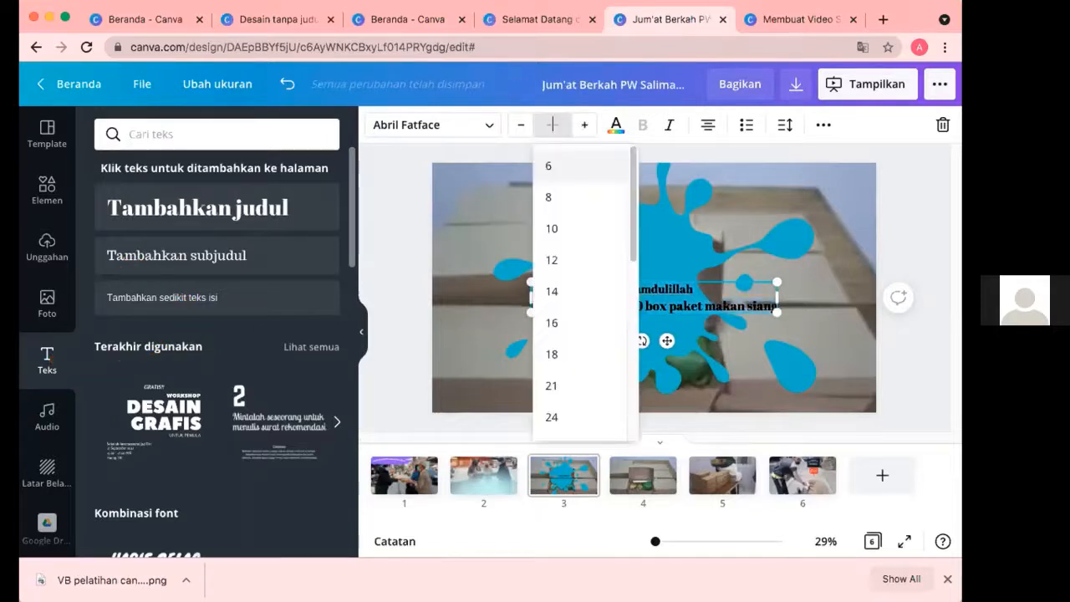
{"action": "type", "text": "50"}
{"action": "key", "text": "Return"}
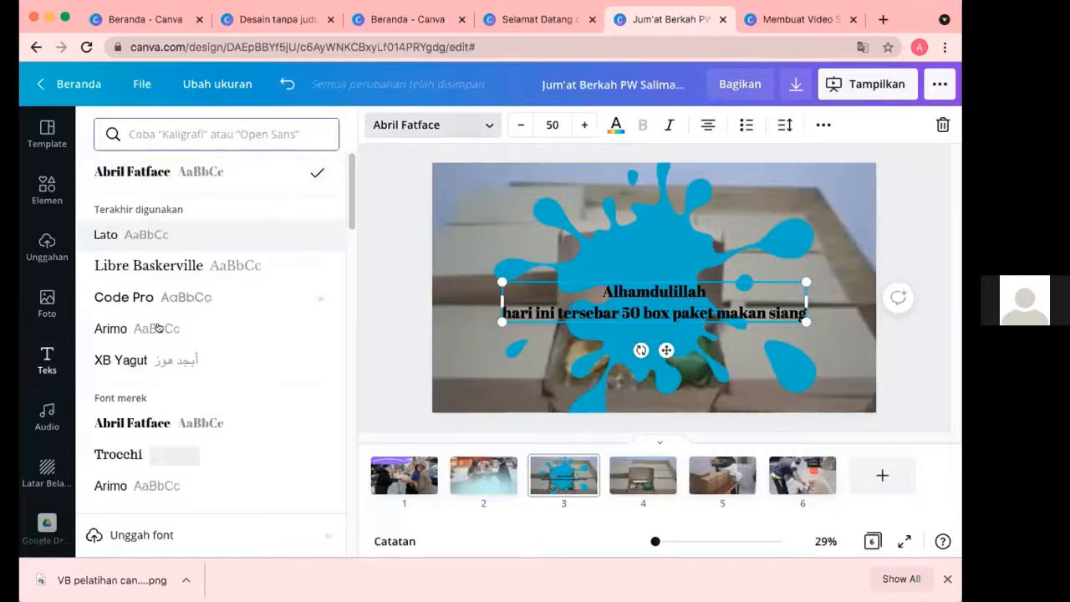
{"action": "left_click", "coordinate": [253, 294]}
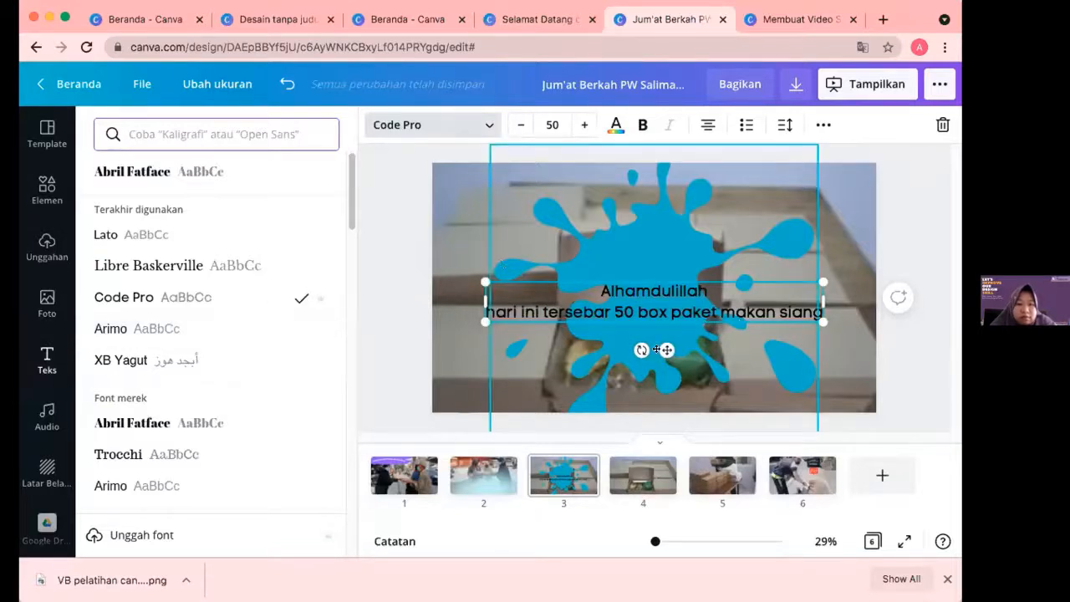
Remove "hari ini tersebar", put "paket makan siang" on its own line, and position the text in the middle of the blue splash
{"action": "left_click_drag", "start_coordinate": [658, 350], "coordinate": [662, 341]}
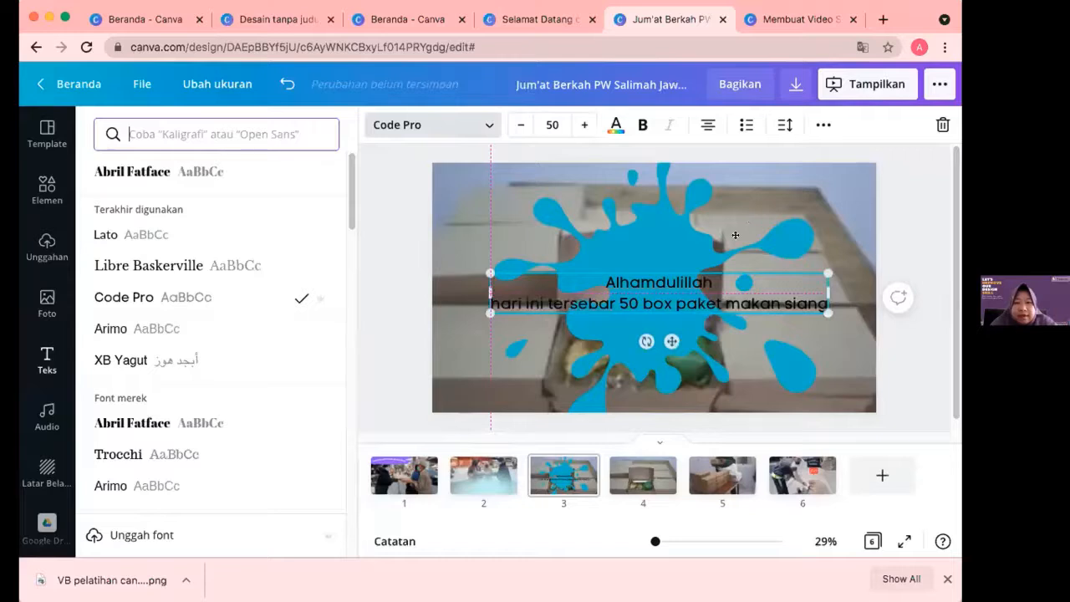
{"action": "left_click_drag", "start_coordinate": [735, 235], "coordinate": [491, 291]}
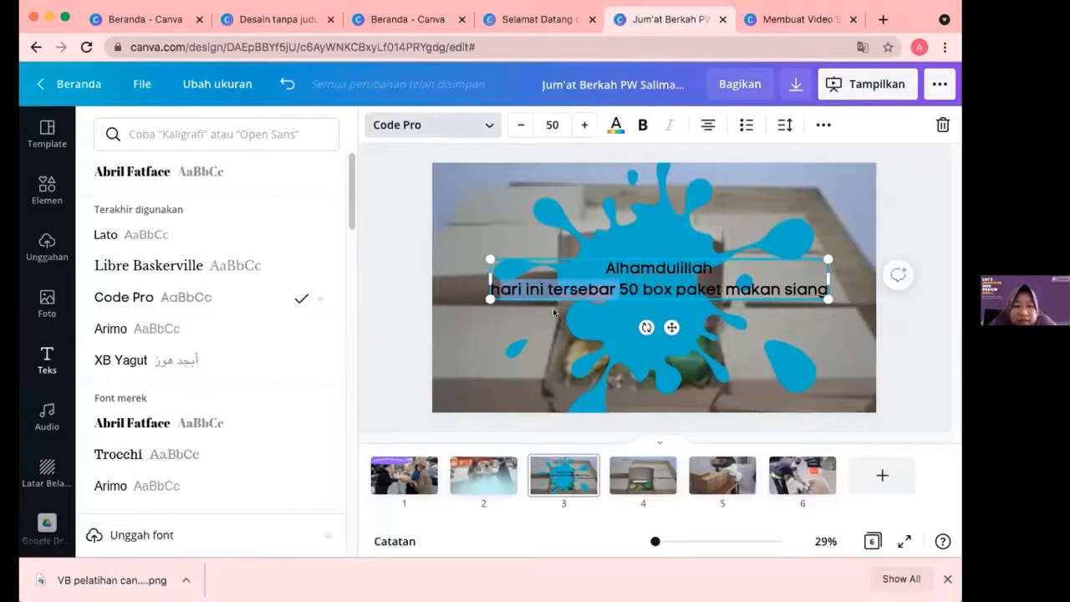
{"action": "type", "text": "h"}
{"action": "key", "text": "BackSpace"}
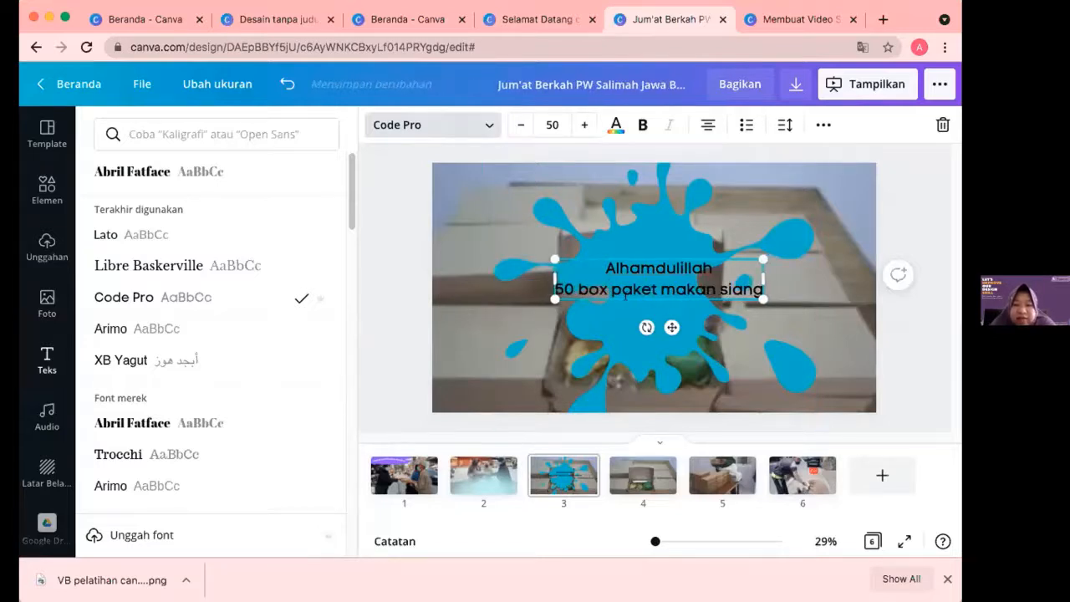
{"action": "key", "text": "Return"}
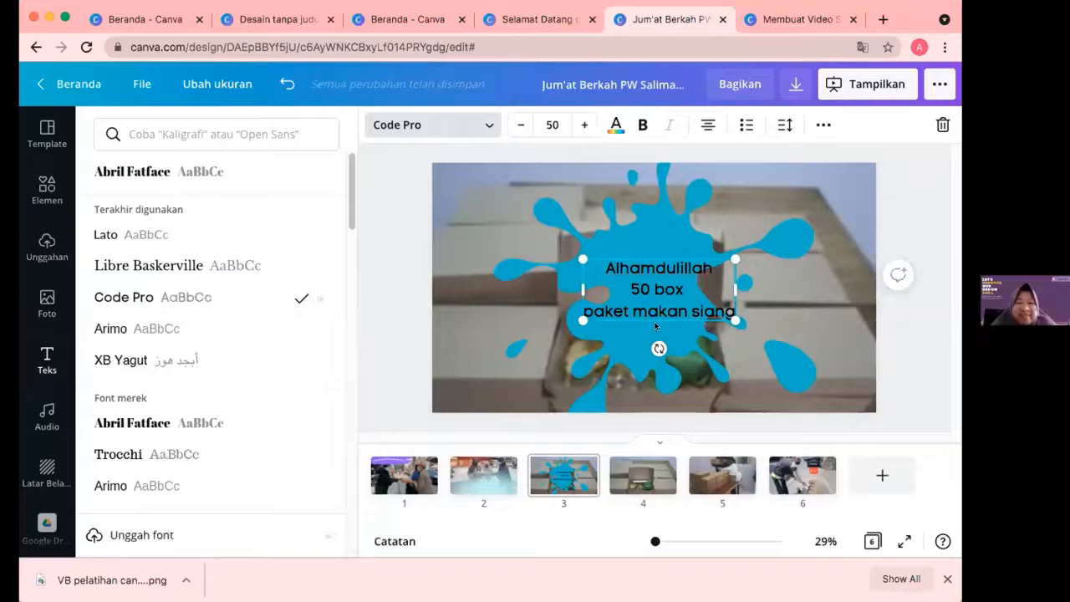
{"action": "left_click", "coordinate": [642, 297]}
{"action": "left_click_drag", "start_coordinate": [642, 297], "coordinate": [635, 304]}
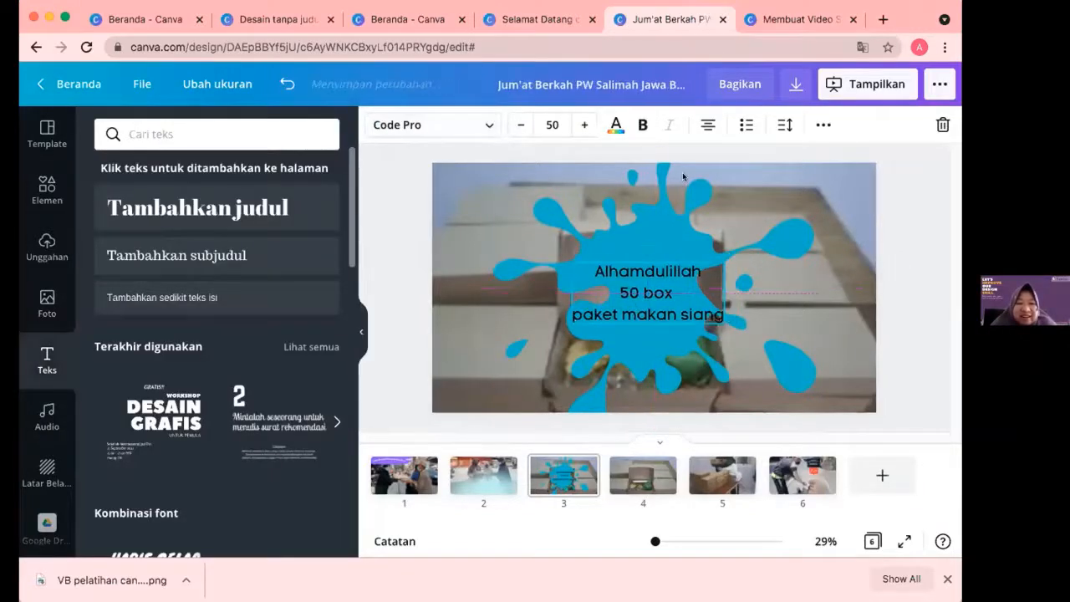
Apply the Shift text animation to the heading on the blue splash
{"action": "left_click", "coordinate": [824, 125]}
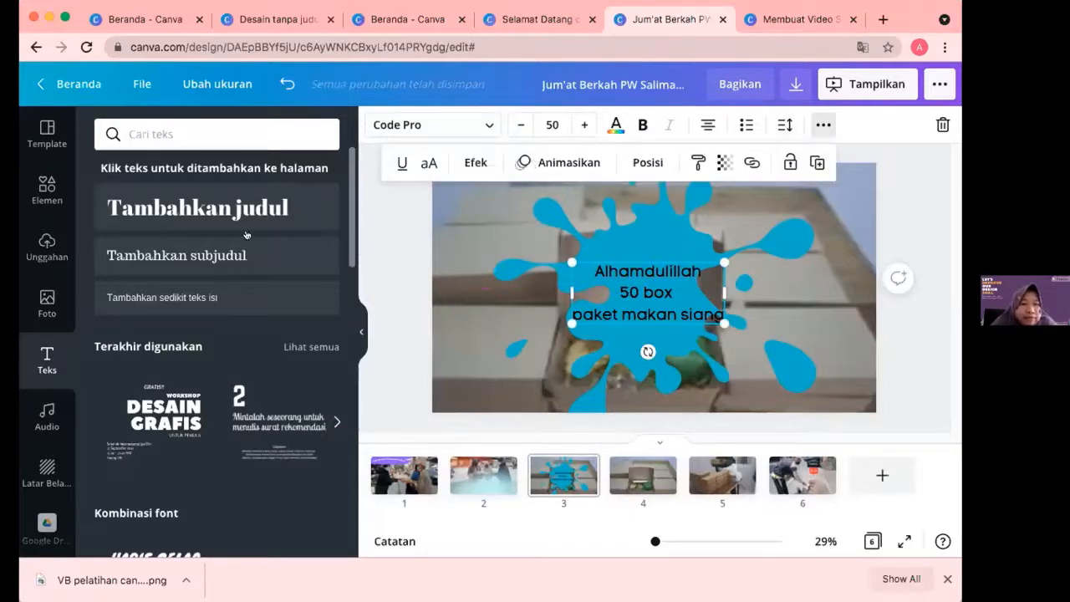
{"action": "left_click", "coordinate": [532, 162]}
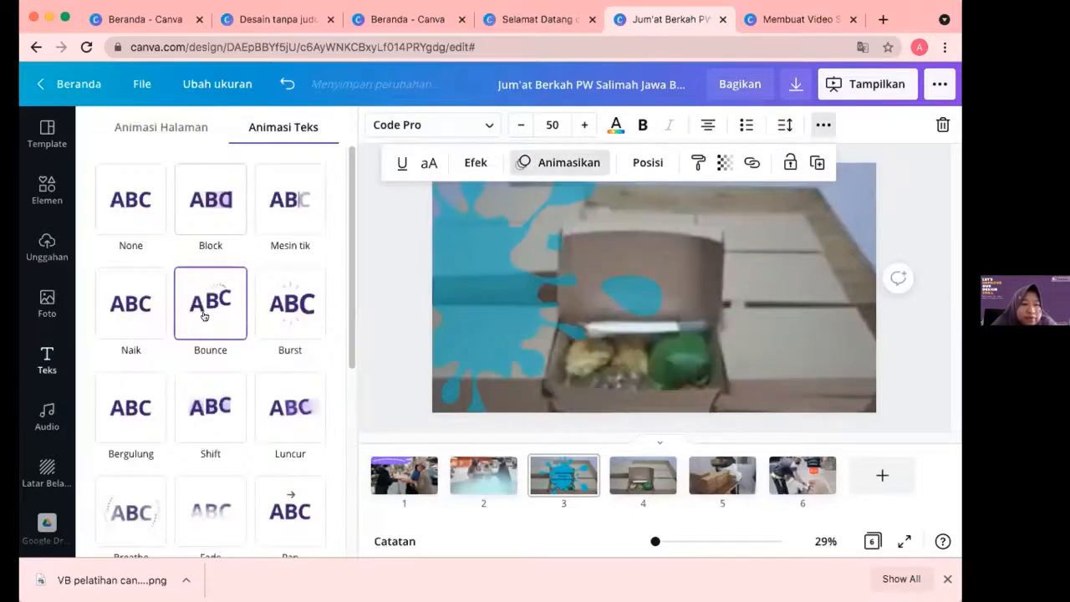
{"action": "left_click", "coordinate": [194, 409]}
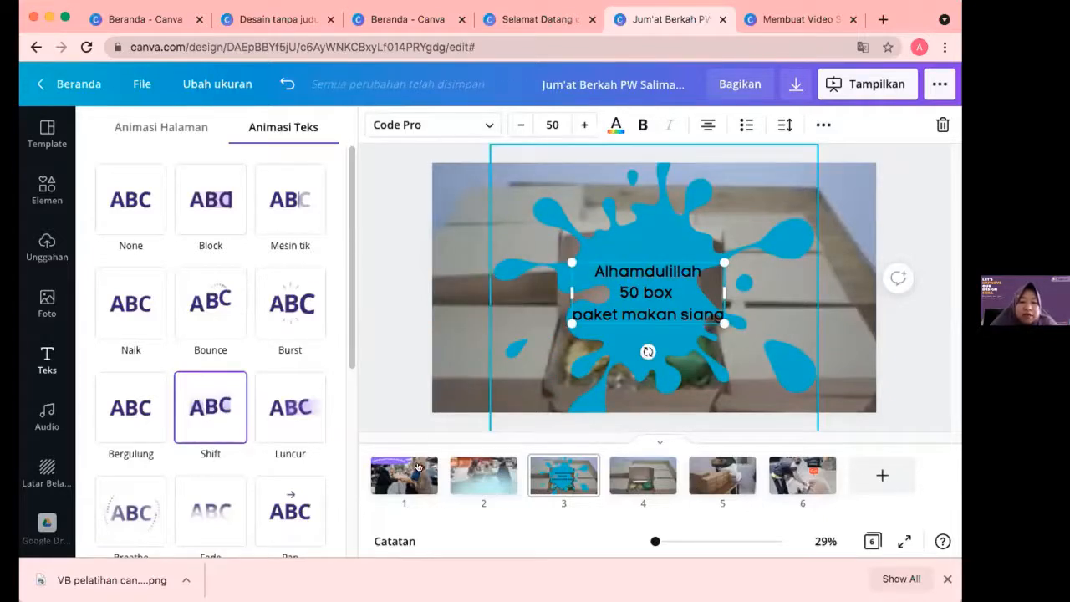
Return to page 1, open the audio library, and check whether the recently used tracks Bird Songs and Advertising are free or Pro
{"action": "left_click", "coordinate": [420, 465]}
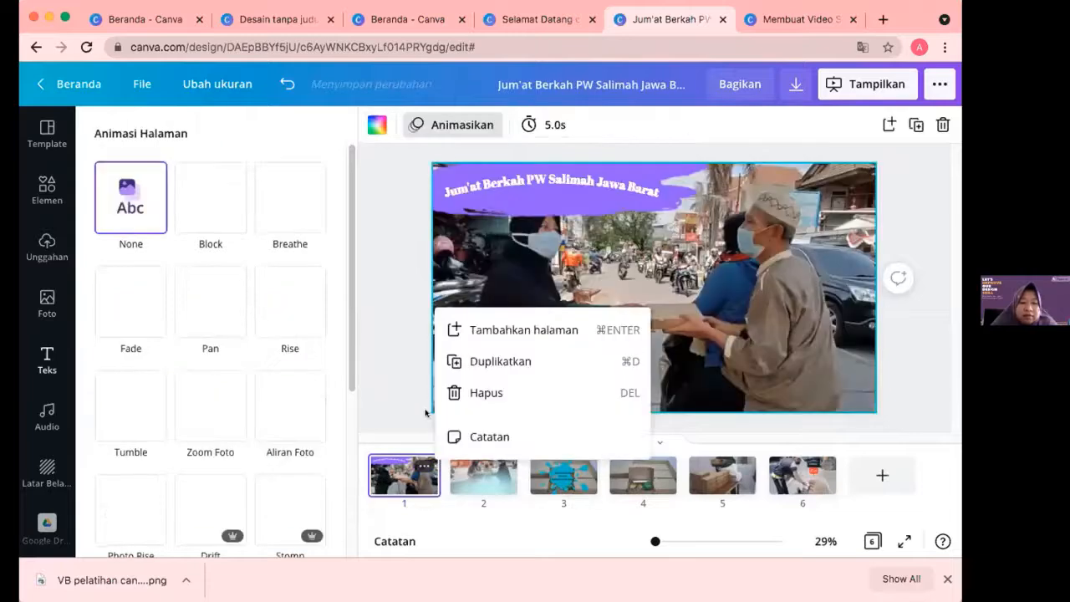
{"action": "left_click", "coordinate": [425, 413]}
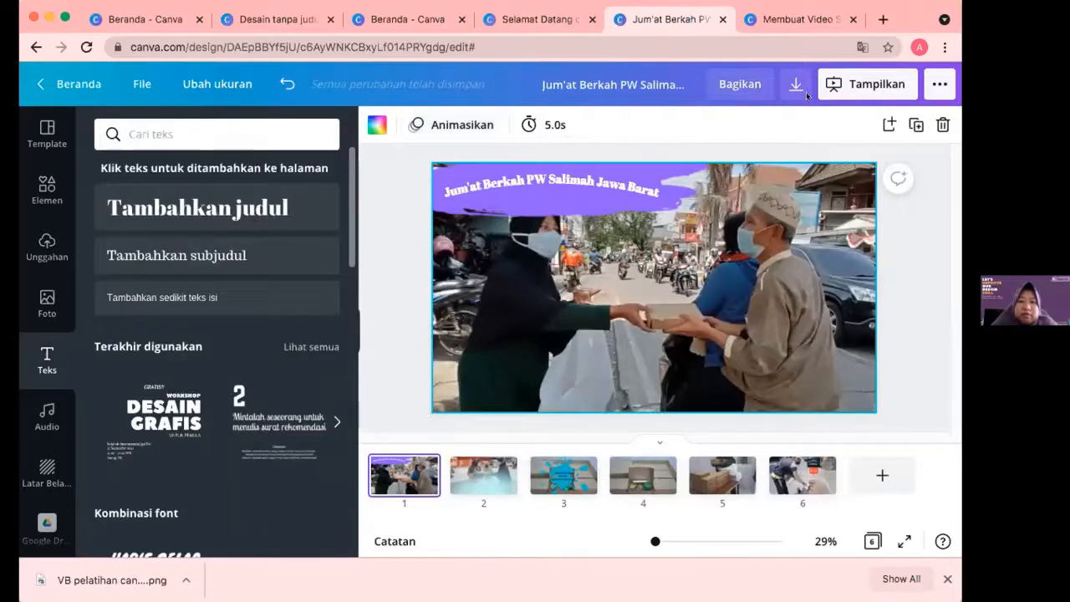
{"action": "left_click", "coordinate": [42, 420]}
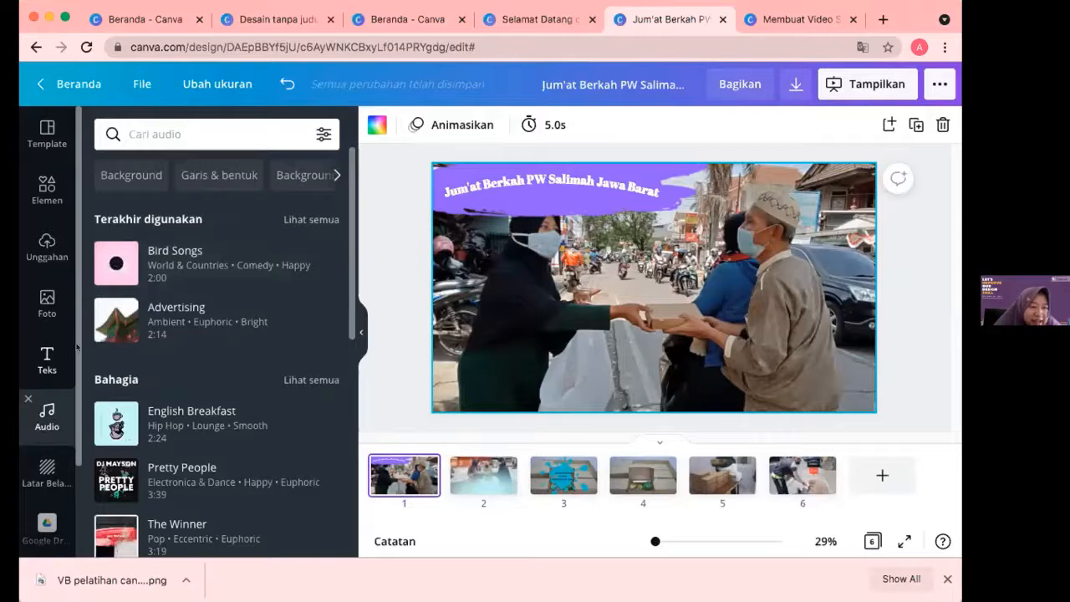
{"action": "mouse_move", "coordinate": [146, 262]}
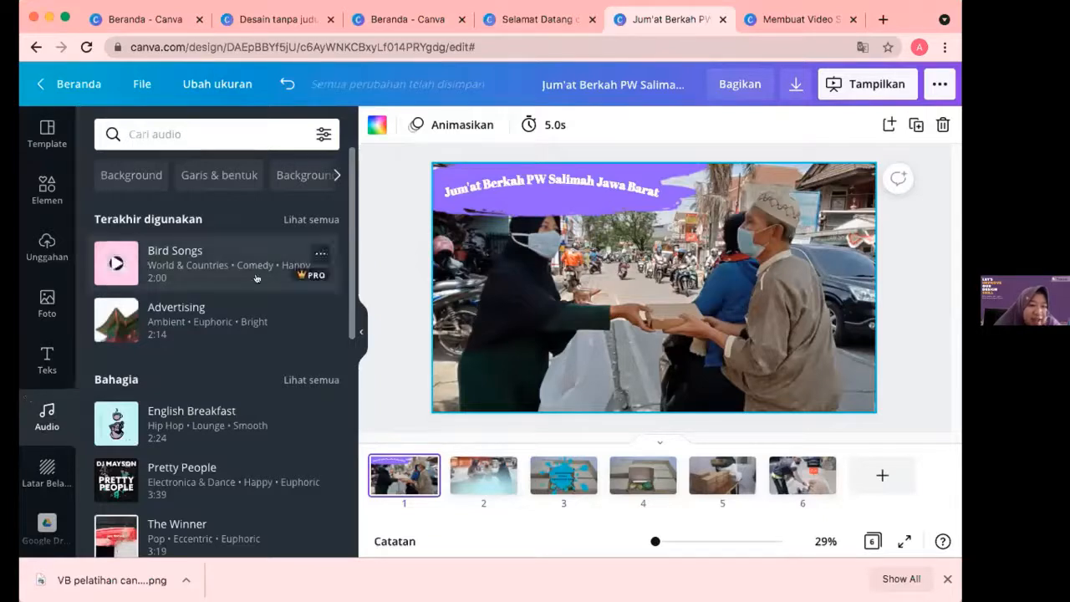
{"action": "mouse_move", "coordinate": [295, 329]}
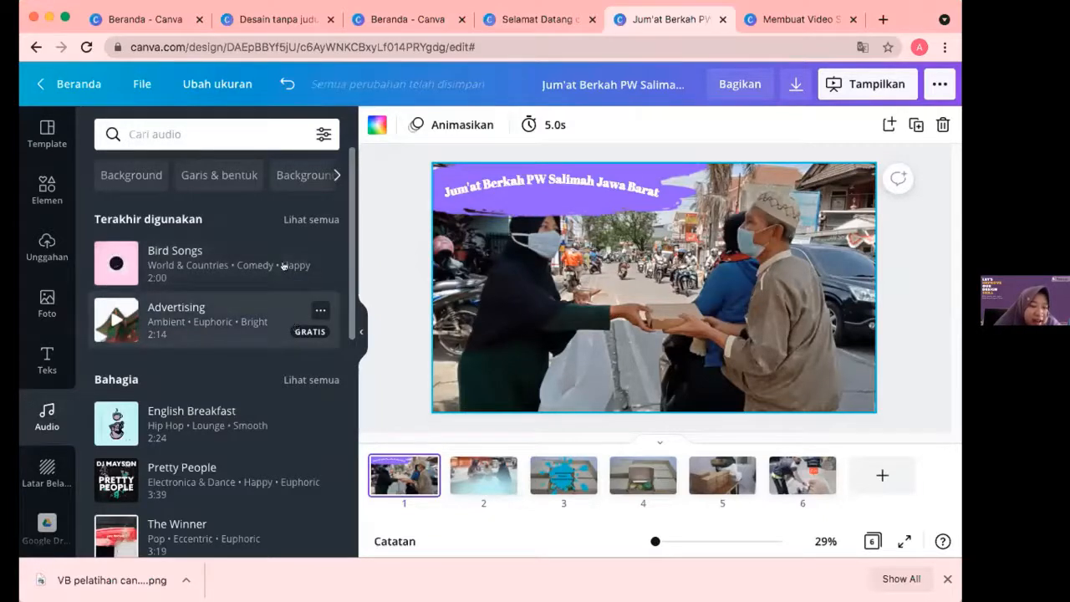
{"action": "mouse_move", "coordinate": [285, 268]}
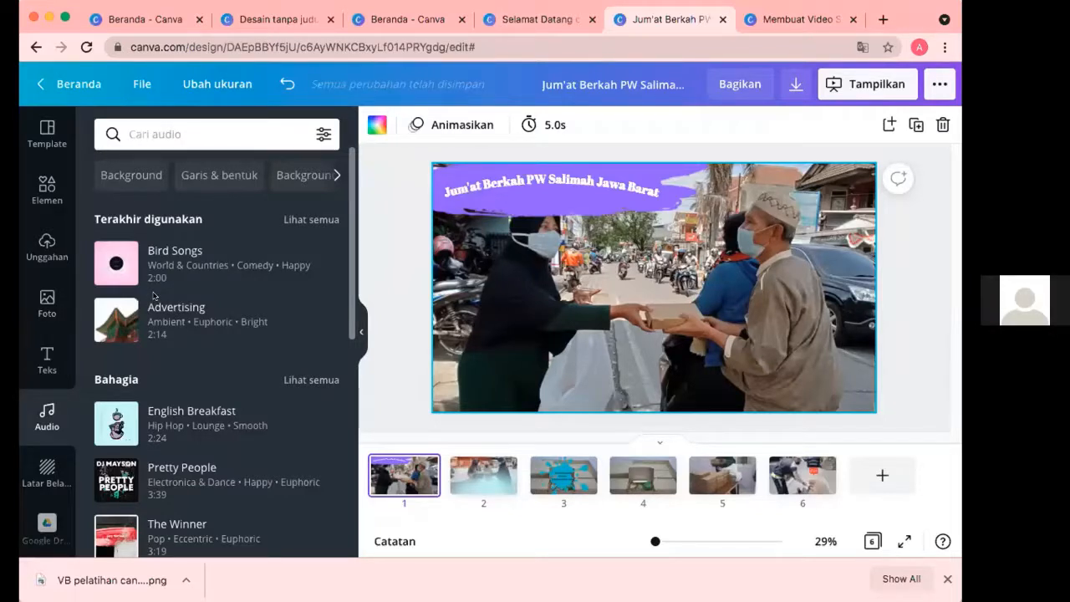
Upload the audio file "01. Ini pesan cinta.mp3" from the Backsound folder on the computer
{"action": "left_click", "coordinate": [47, 249]}
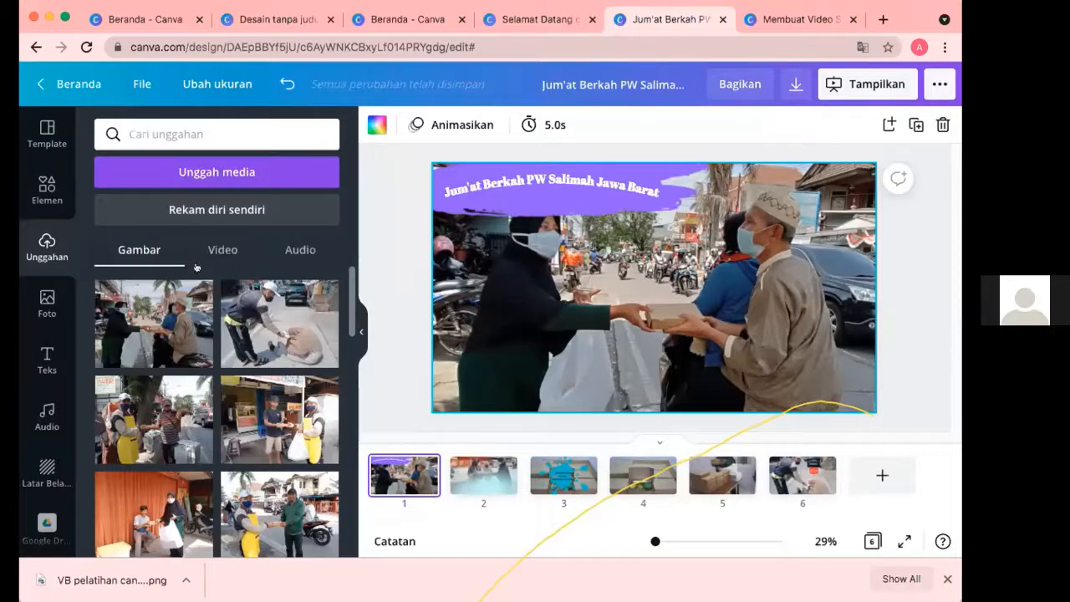
{"action": "left_click", "coordinate": [252, 173]}
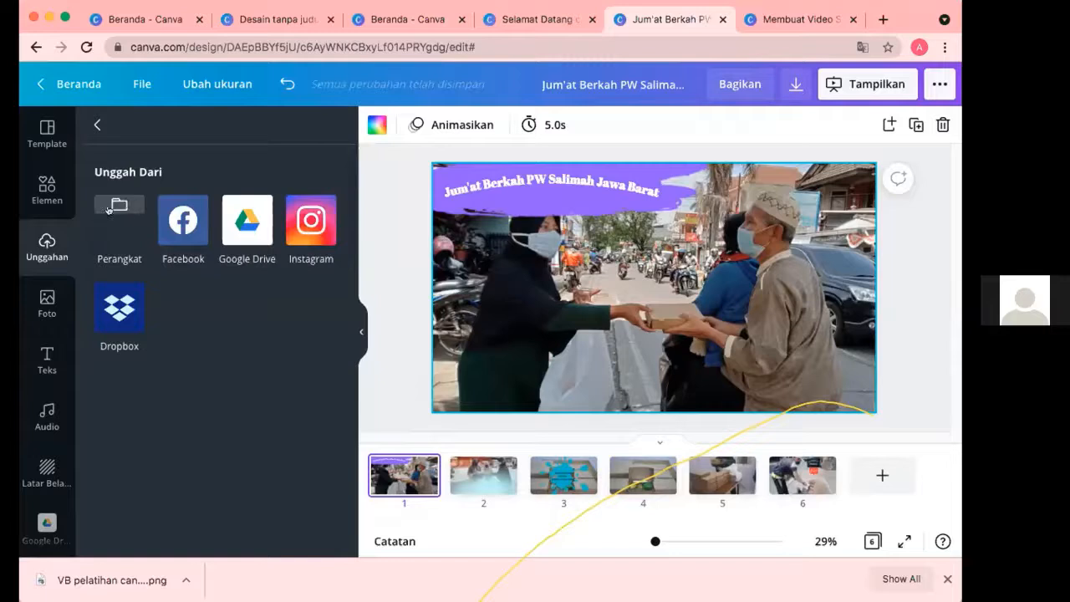
{"action": "left_click", "coordinate": [109, 208]}
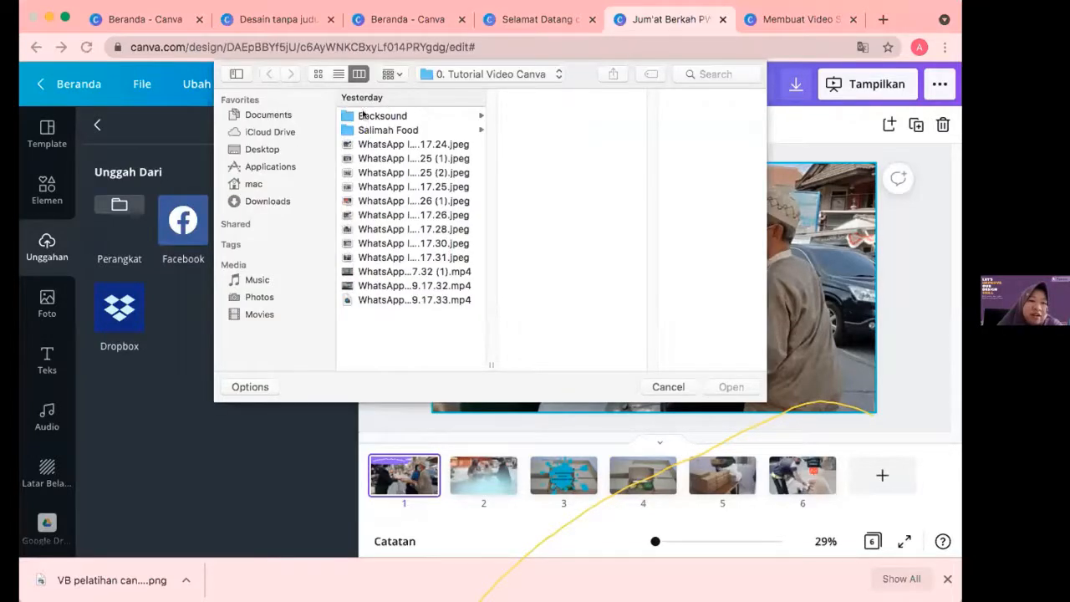
{"action": "left_click", "coordinate": [363, 115]}
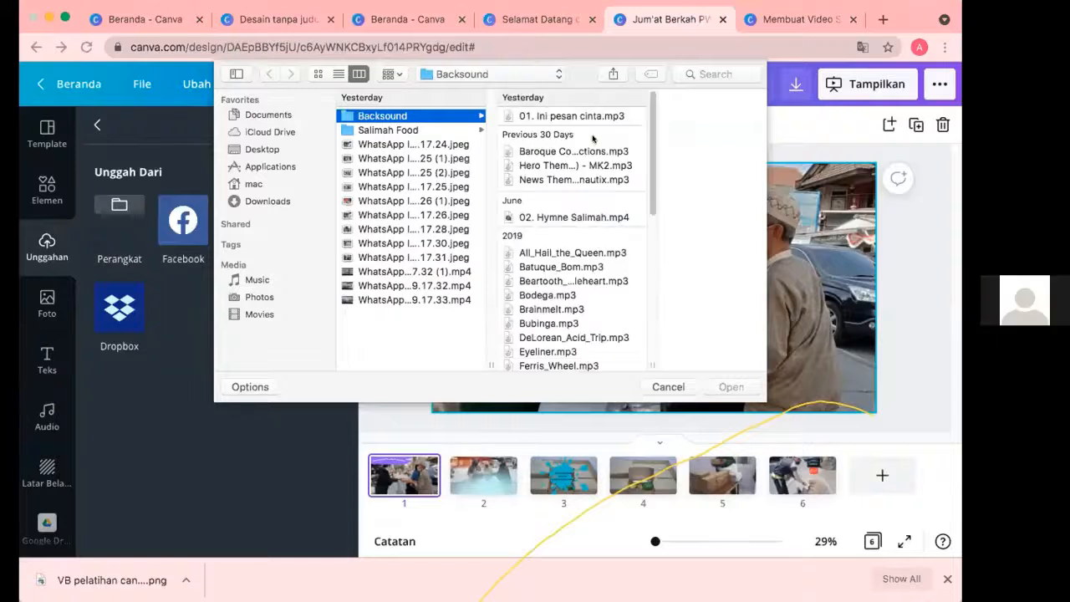
{"action": "left_click", "coordinate": [563, 110]}
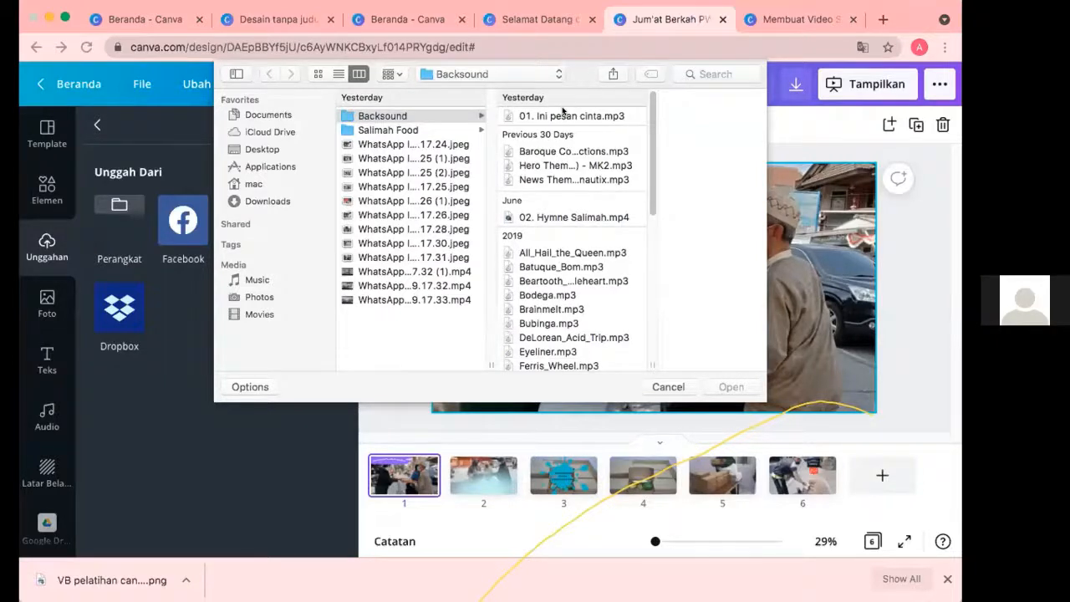
{"action": "left_click", "coordinate": [563, 111]}
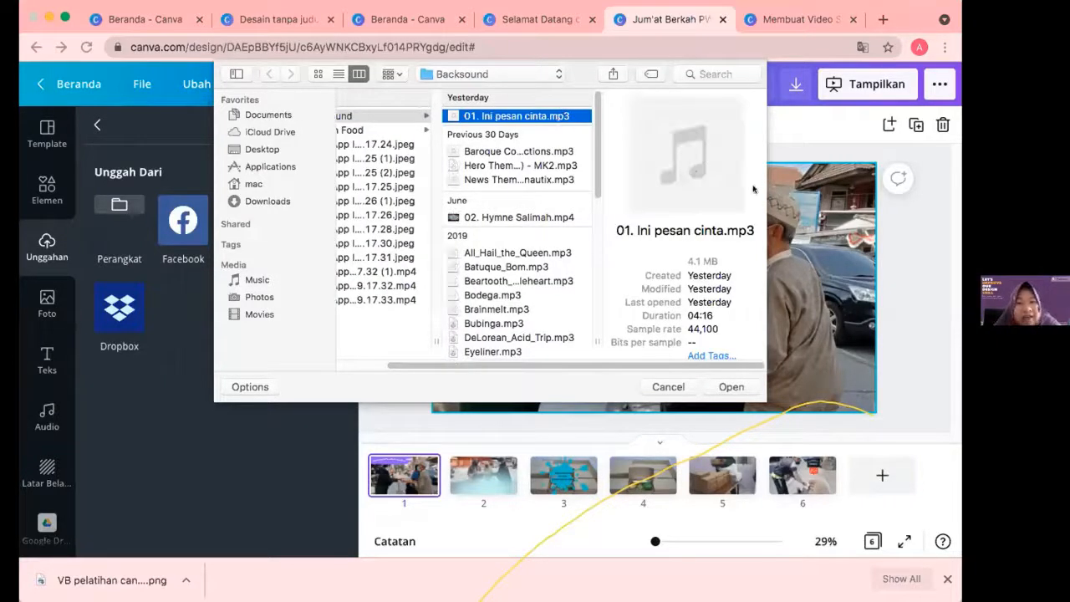
{"action": "left_click", "coordinate": [730, 385]}
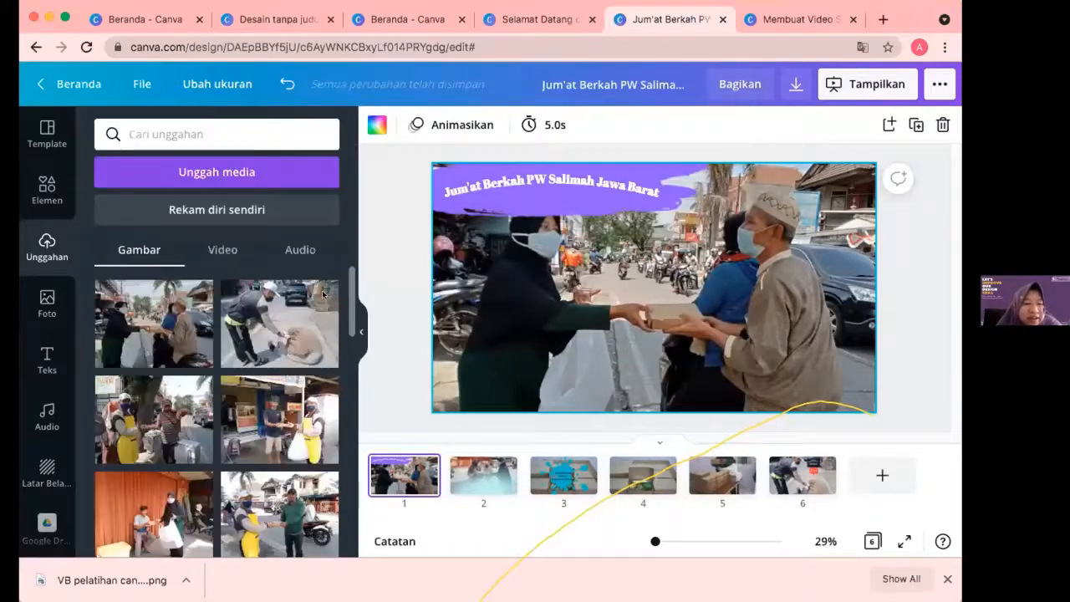
Upload "02. Hymne Salimah.mp4" from the Backsound folder and show the uploaded videos
{"action": "left_click", "coordinate": [217, 173]}
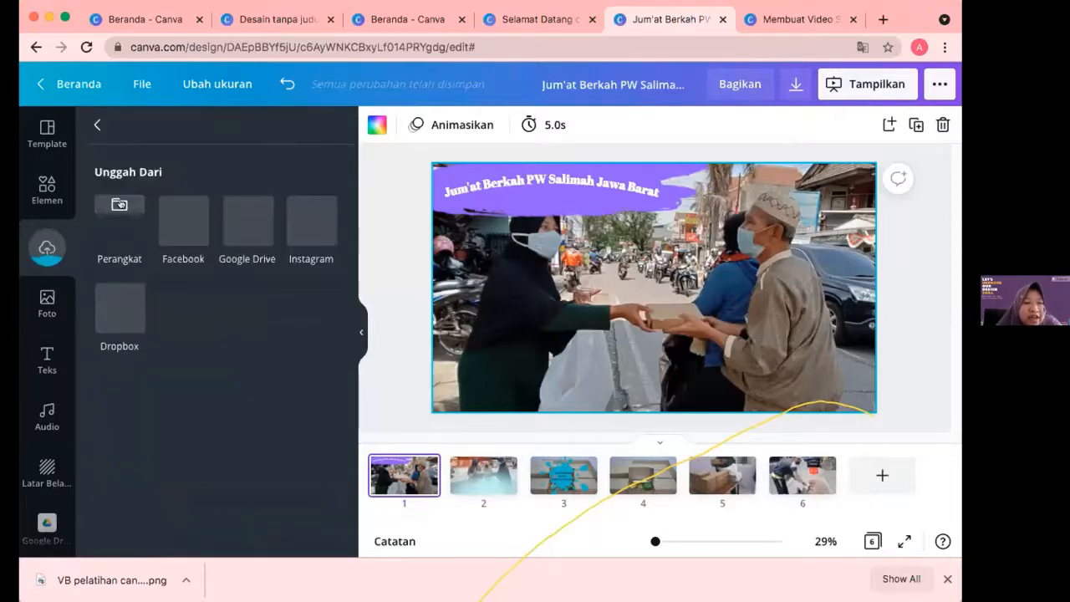
{"action": "left_click", "coordinate": [119, 204]}
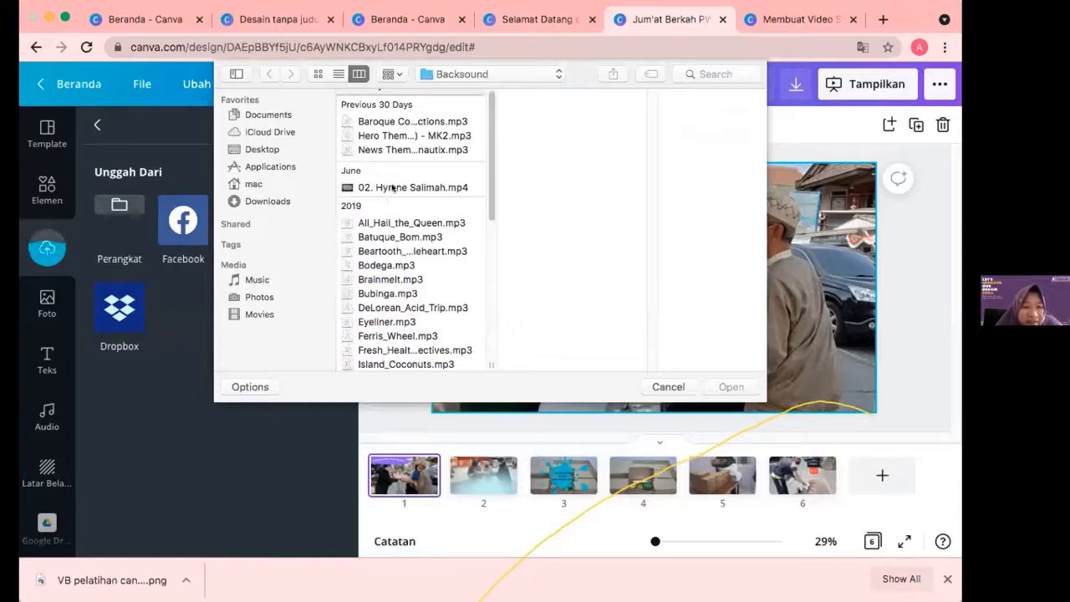
{"action": "left_click", "coordinate": [392, 187]}
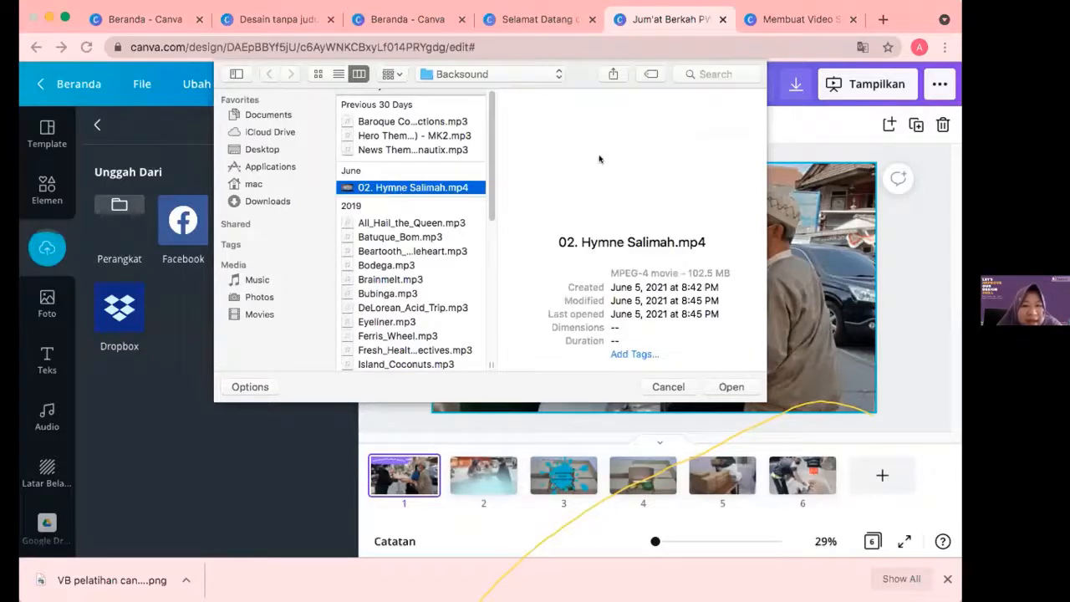
{"action": "left_click", "coordinate": [728, 387]}
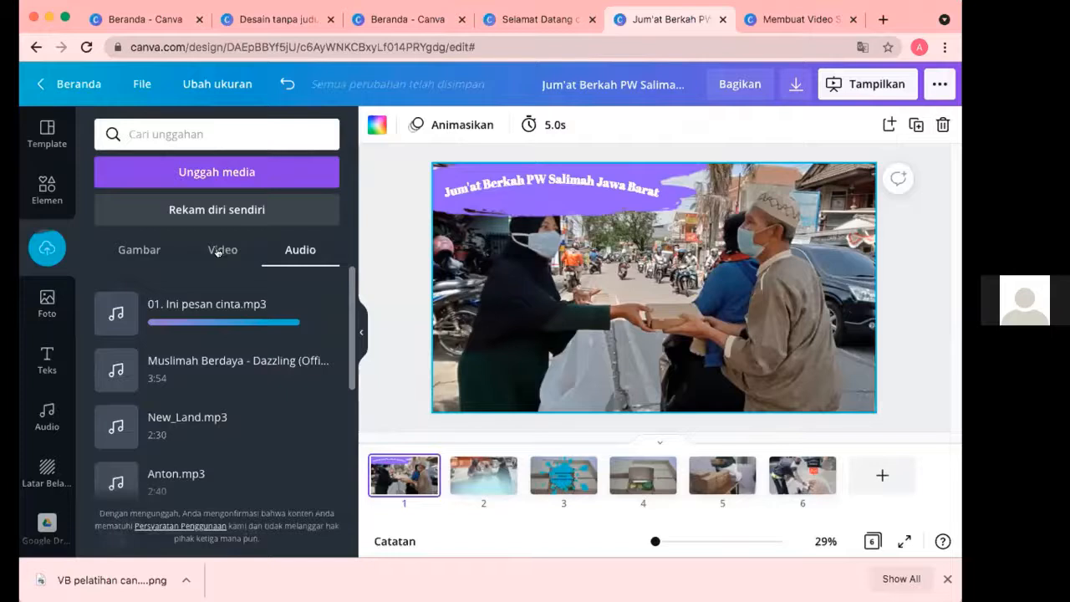
{"action": "left_click", "coordinate": [217, 251]}
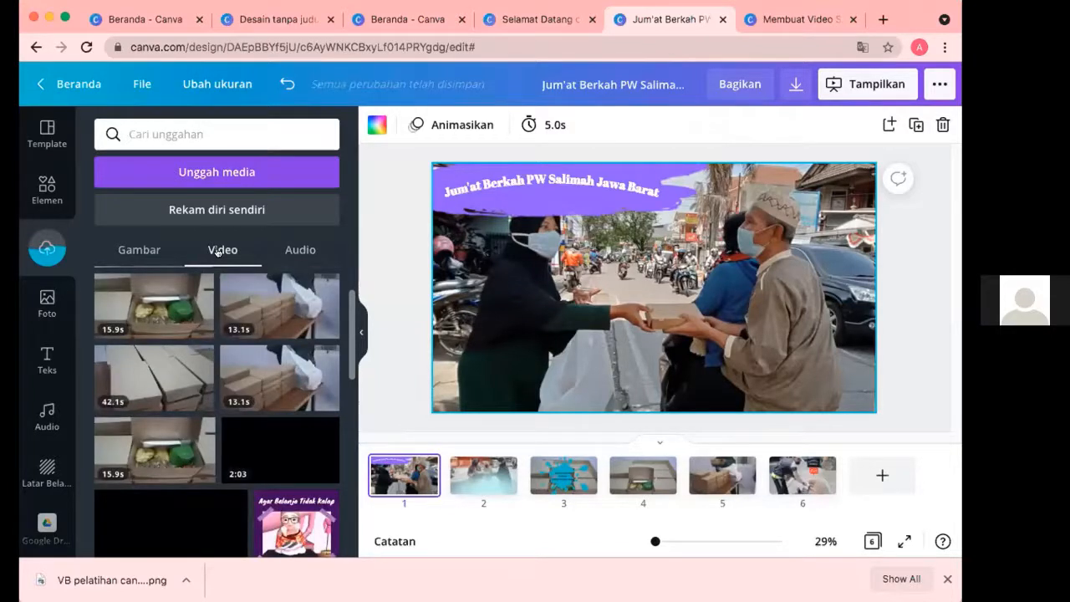
Look through pages 2 to 5 and play the design as a Standard presentation
{"action": "left_click", "coordinate": [623, 474]}
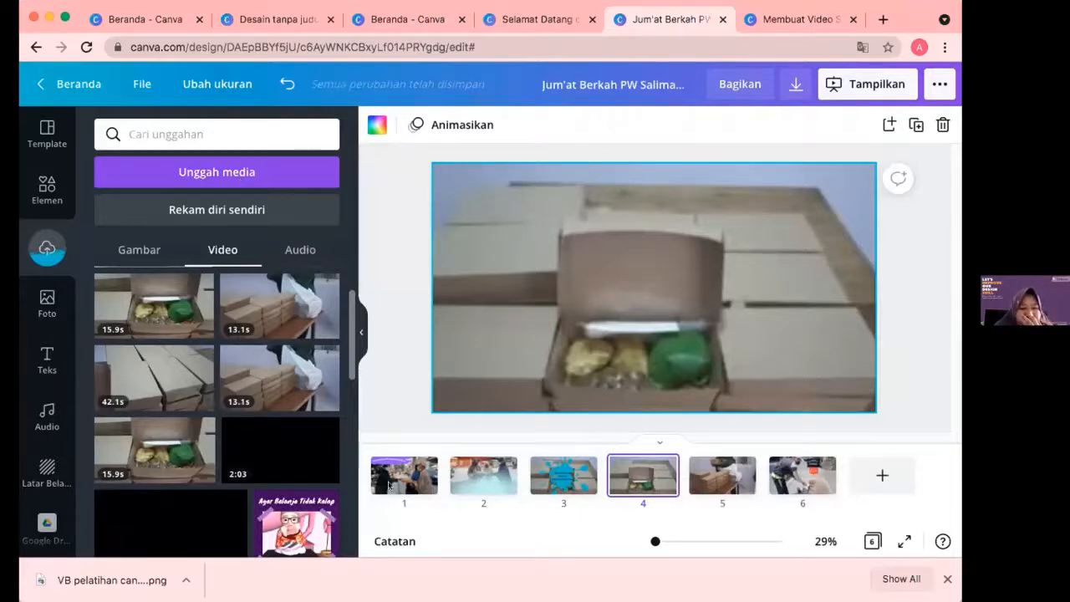
{"action": "left_click", "coordinate": [478, 473]}
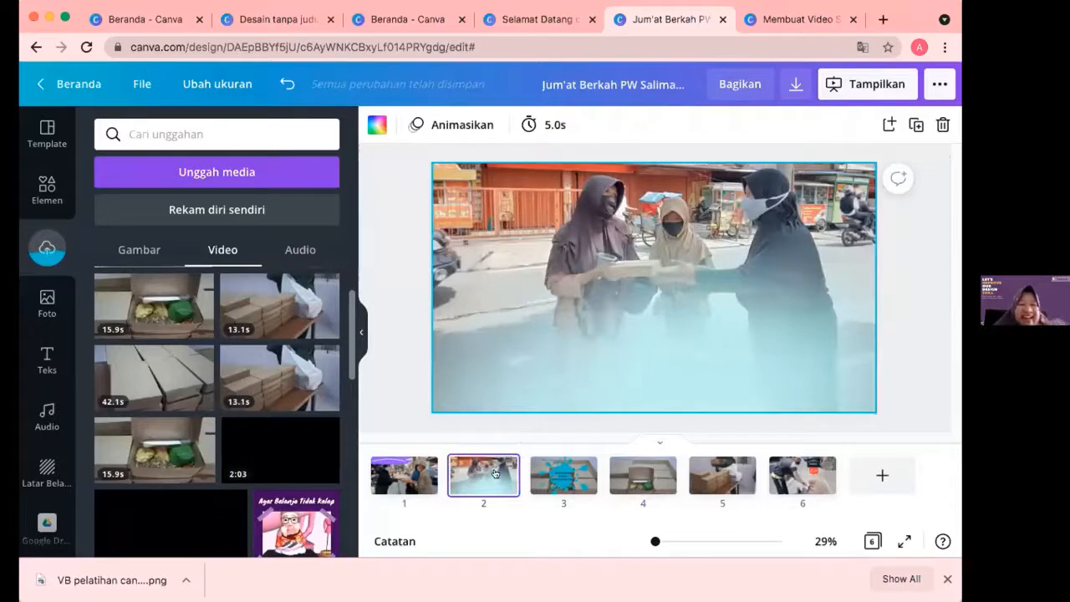
{"action": "mouse_move", "coordinate": [496, 468]}
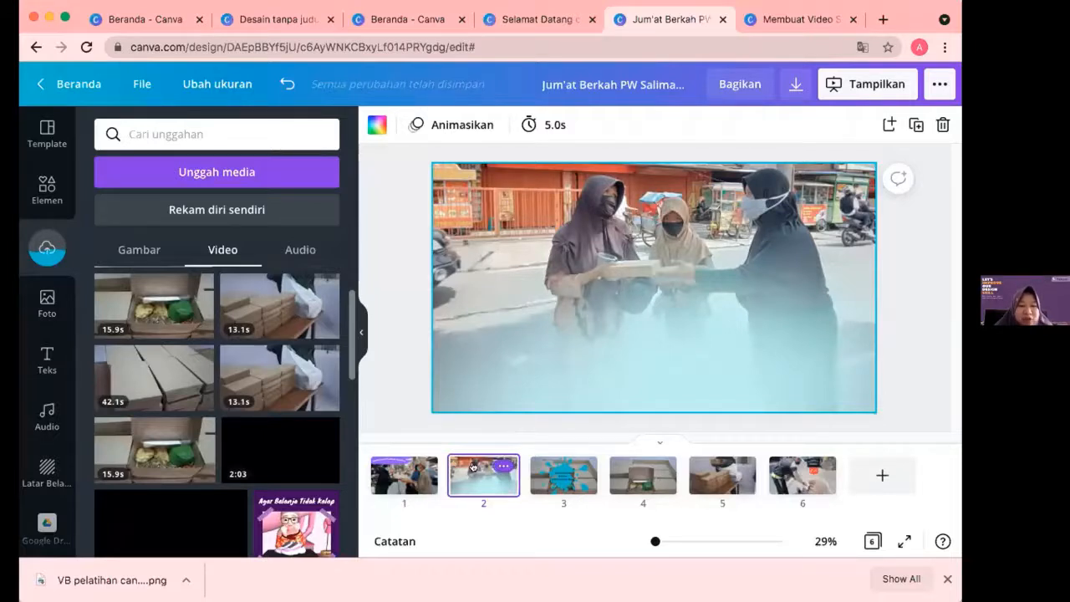
{"action": "left_click", "coordinate": [569, 477]}
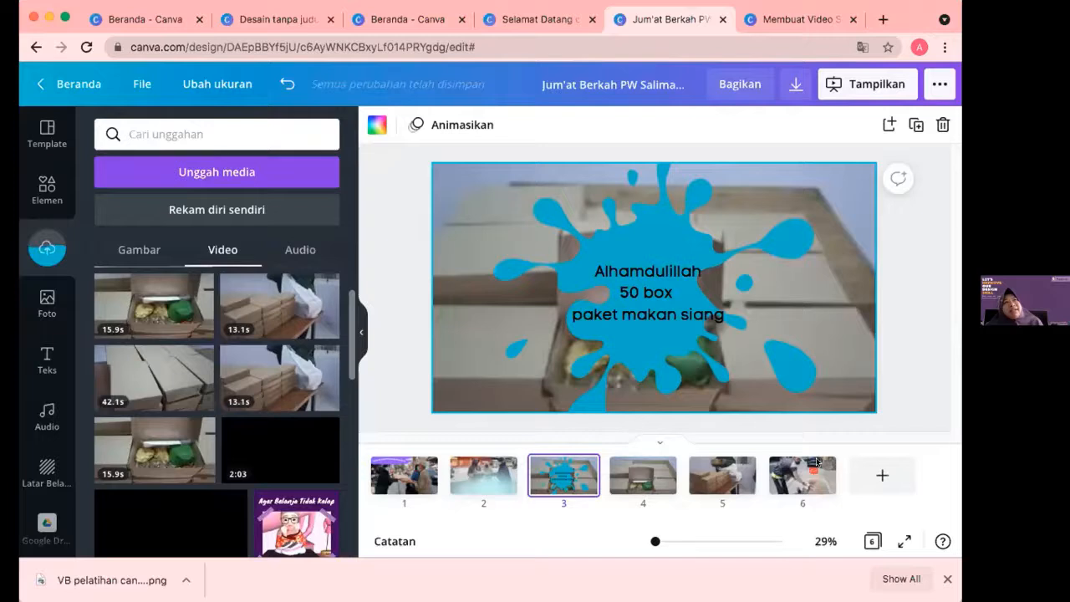
{"action": "left_click", "coordinate": [700, 479]}
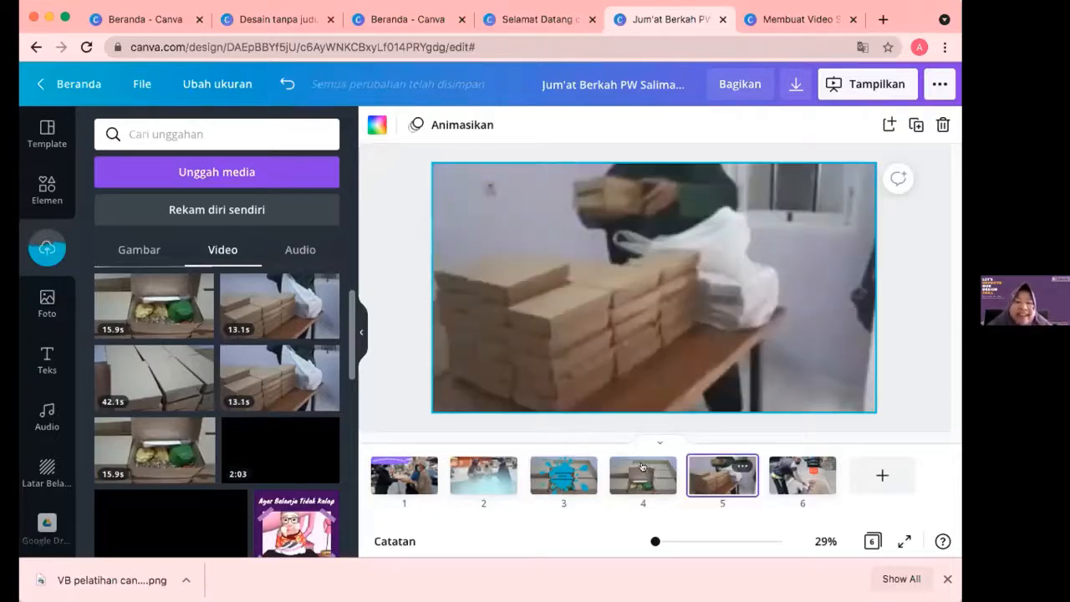
{"action": "left_click", "coordinate": [619, 468]}
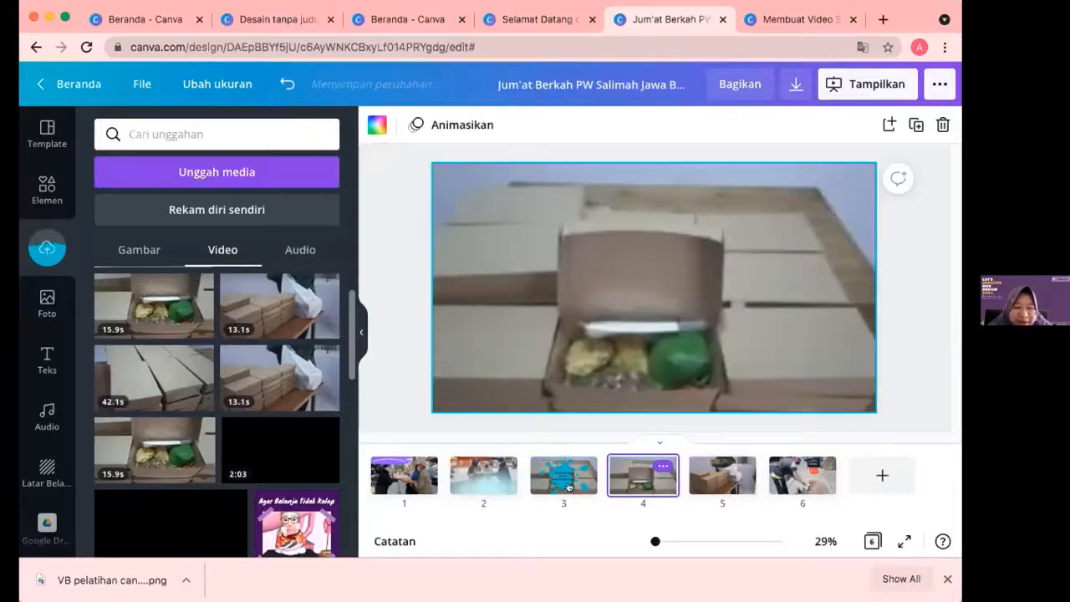
{"action": "left_click", "coordinate": [568, 486]}
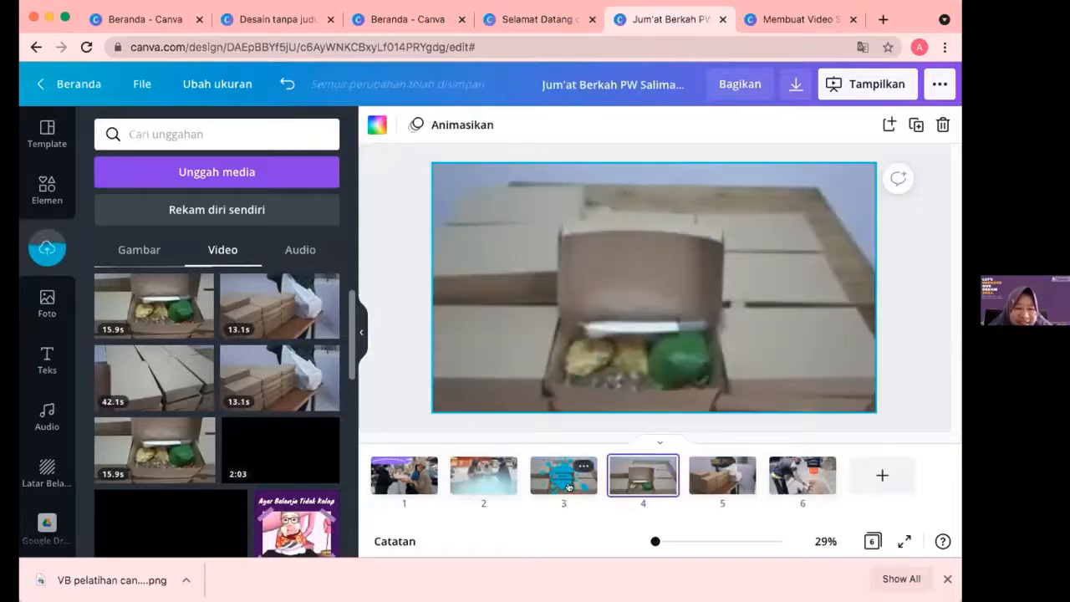
{"action": "left_click", "coordinate": [462, 478]}
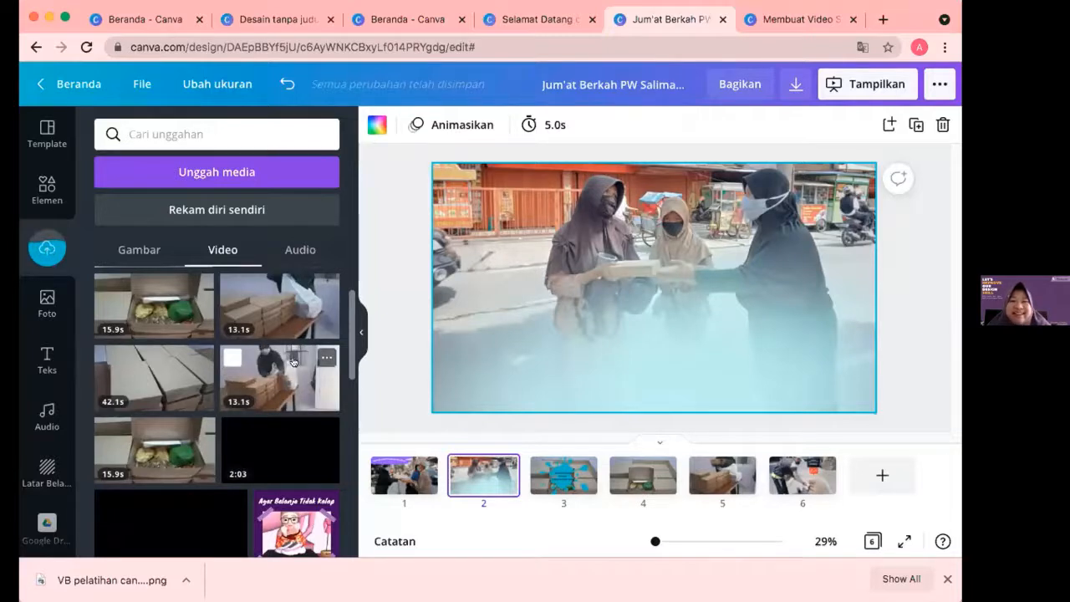
{"action": "left_click", "coordinate": [846, 87]}
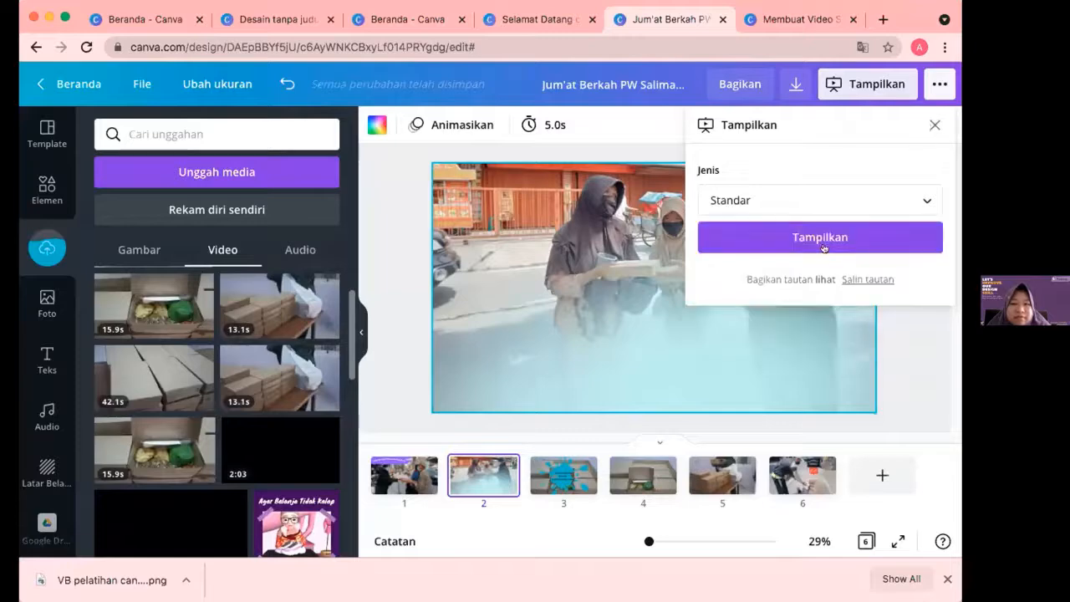
{"action": "left_click", "coordinate": [823, 247]}
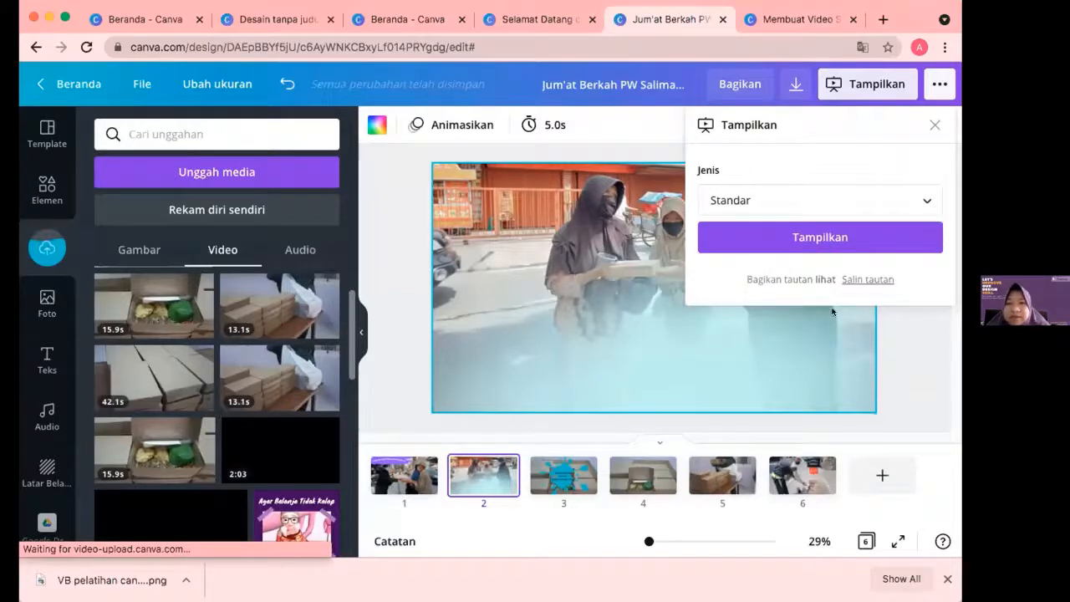
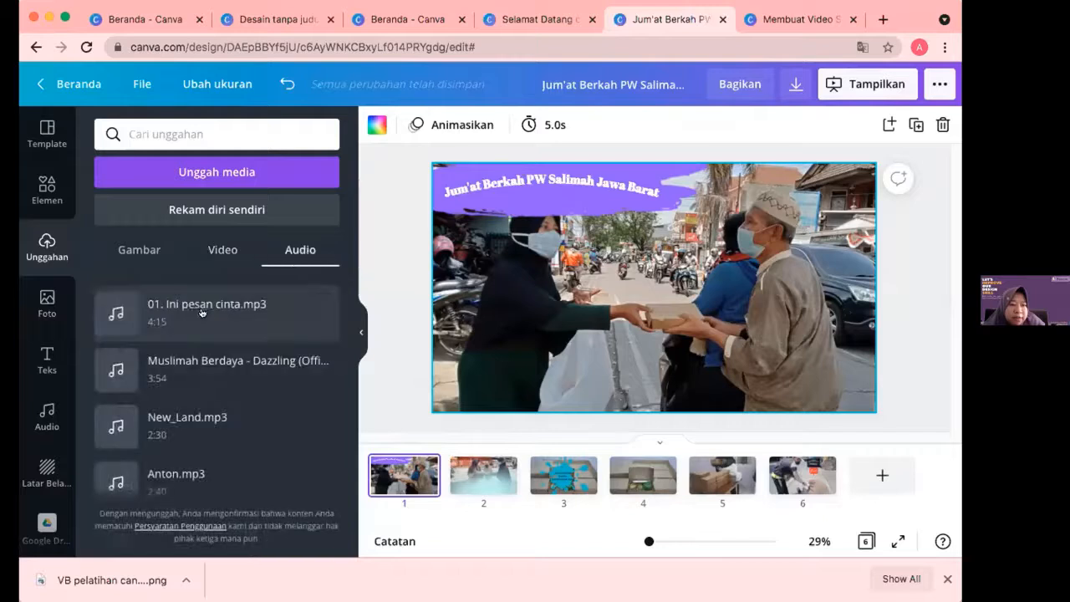
Try "01. Ini pesan cinta.mp3" as background audio, check its volume option, and remove the track again
{"action": "left_click", "coordinate": [208, 312]}
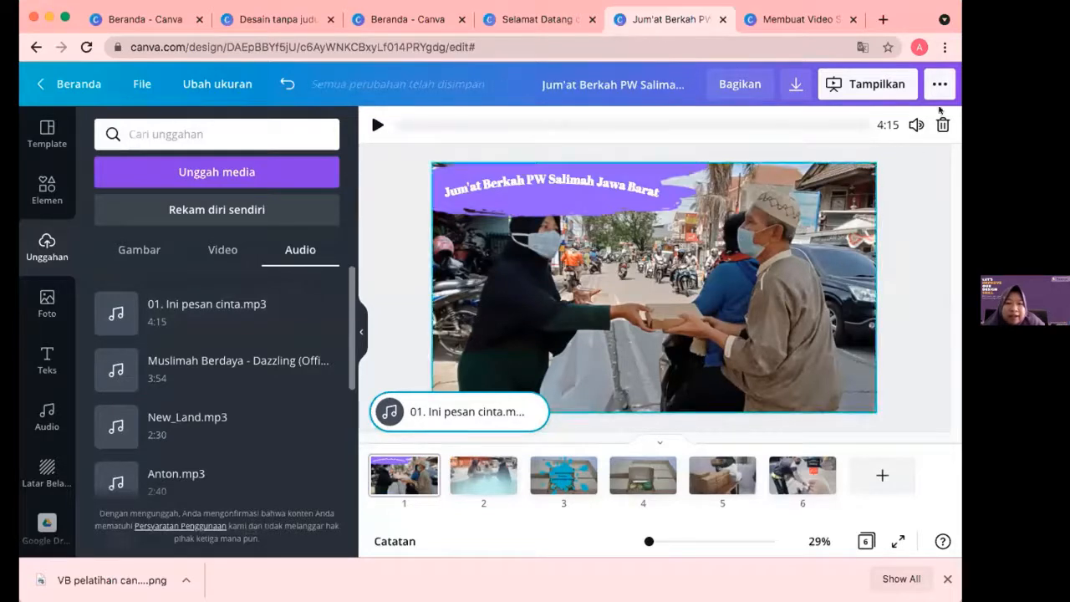
{"action": "left_click", "coordinate": [915, 127]}
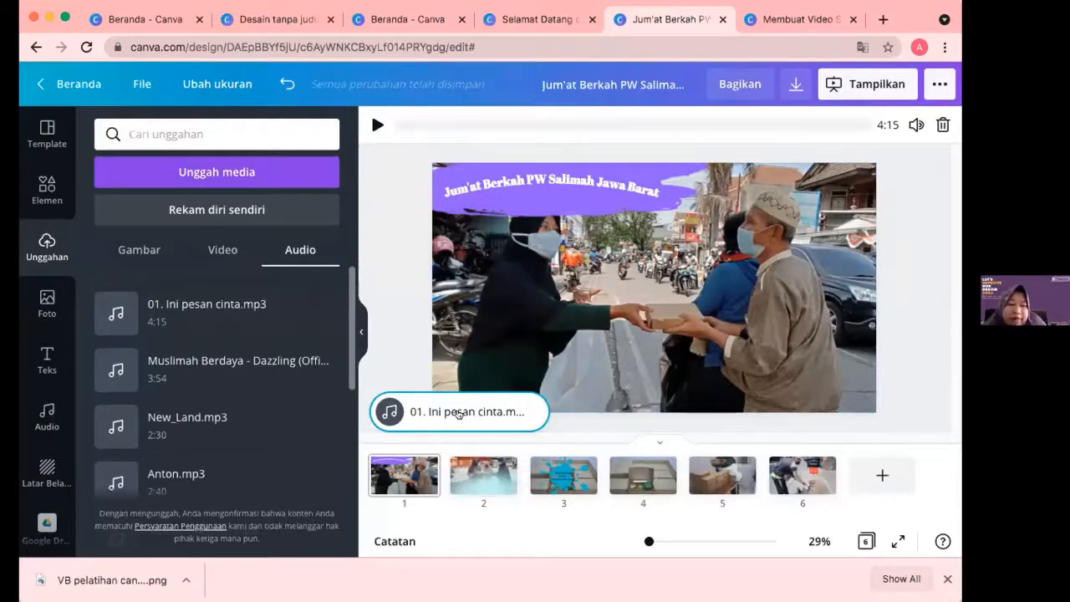
{"action": "key", "text": "Delete"}
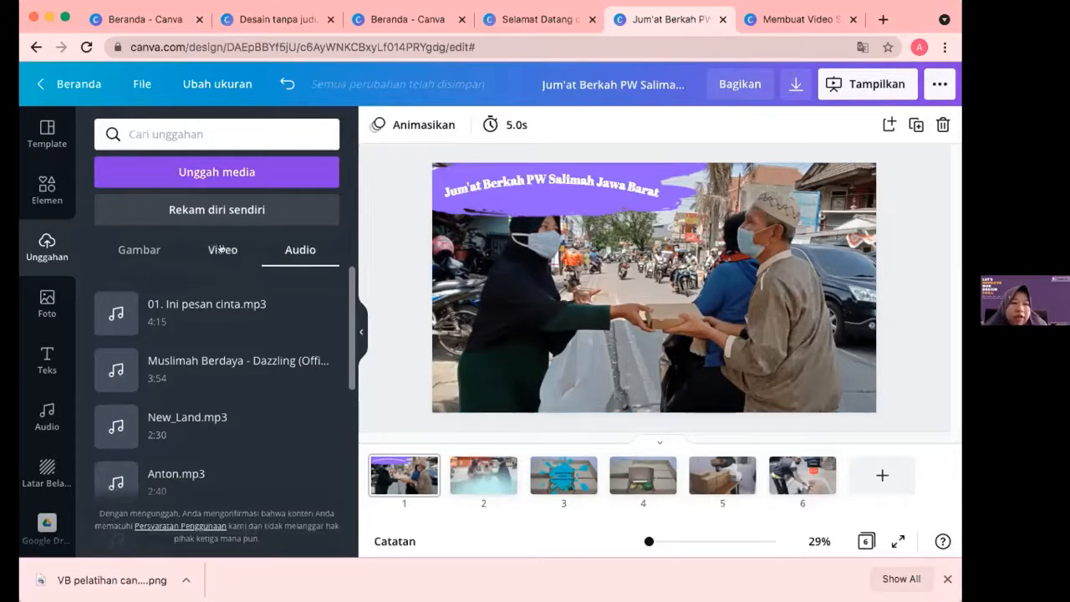
Place the uploaded 5:25 Salimah hymn video on page 1
{"action": "left_click", "coordinate": [222, 250]}
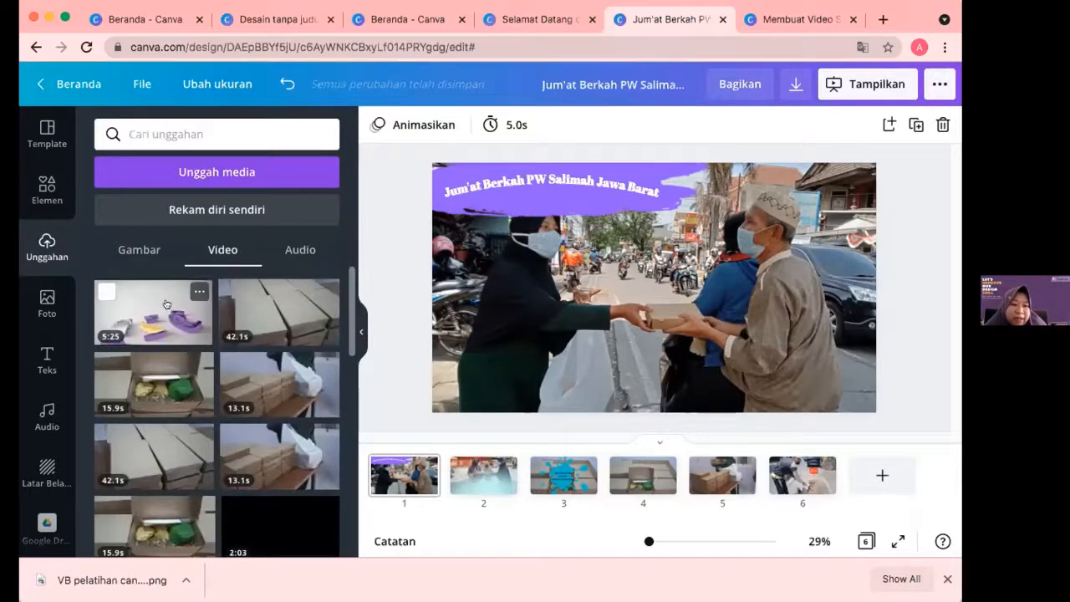
{"action": "left_click", "coordinate": [166, 308]}
{"action": "mouse_move", "coordinate": [539, 275]}
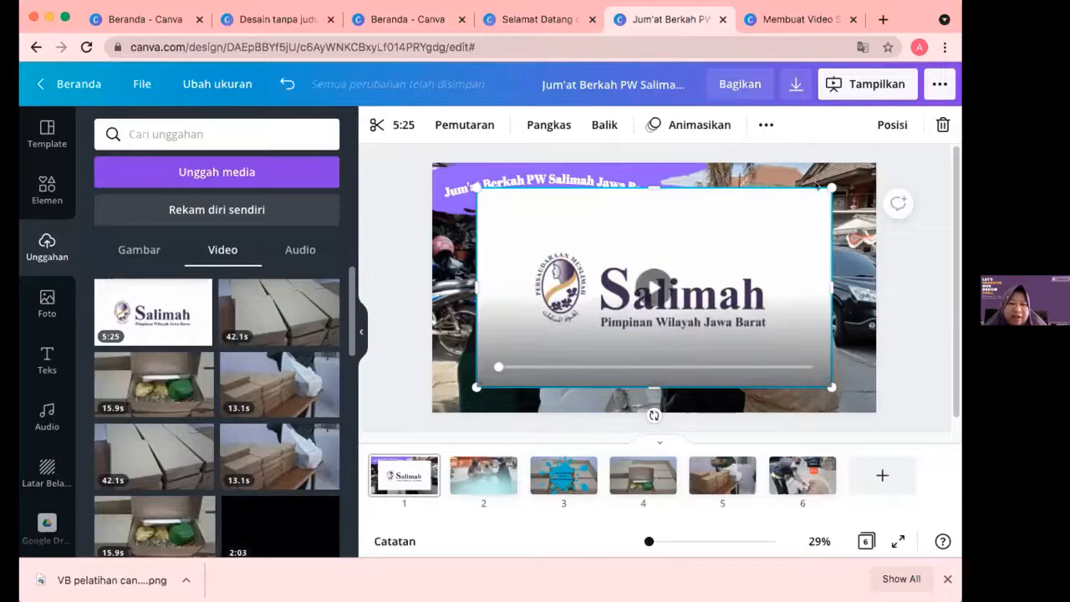
Set the transparency of the Salimah hymn video on page 1 to 0 and deselect it
{"action": "left_click", "coordinate": [766, 124]}
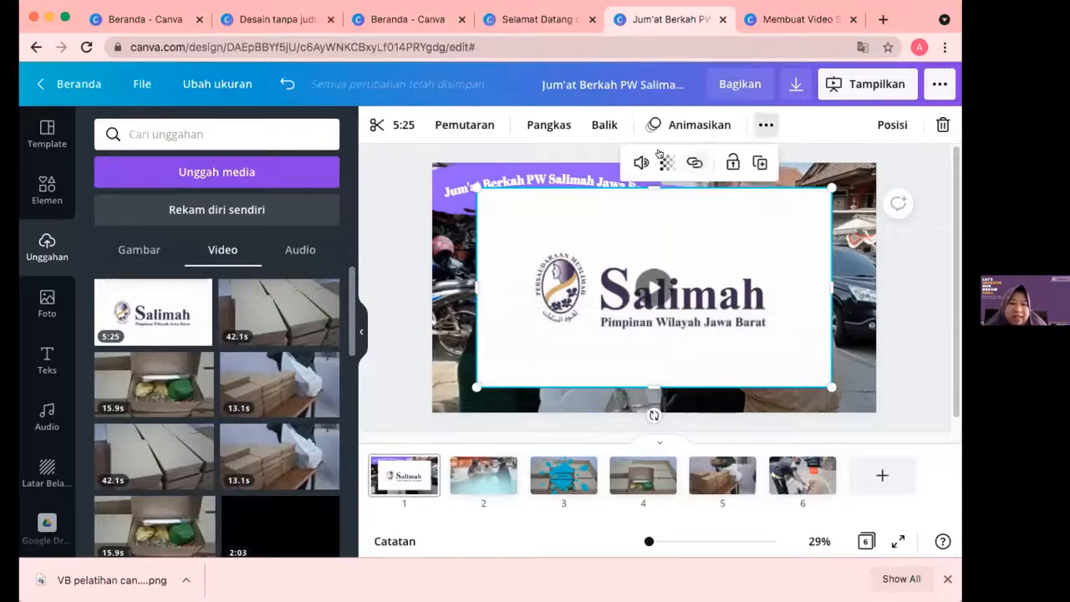
{"action": "left_click", "coordinate": [667, 162]}
{"action": "left_click_drag", "start_coordinate": [615, 209], "coordinate": [451, 216]}
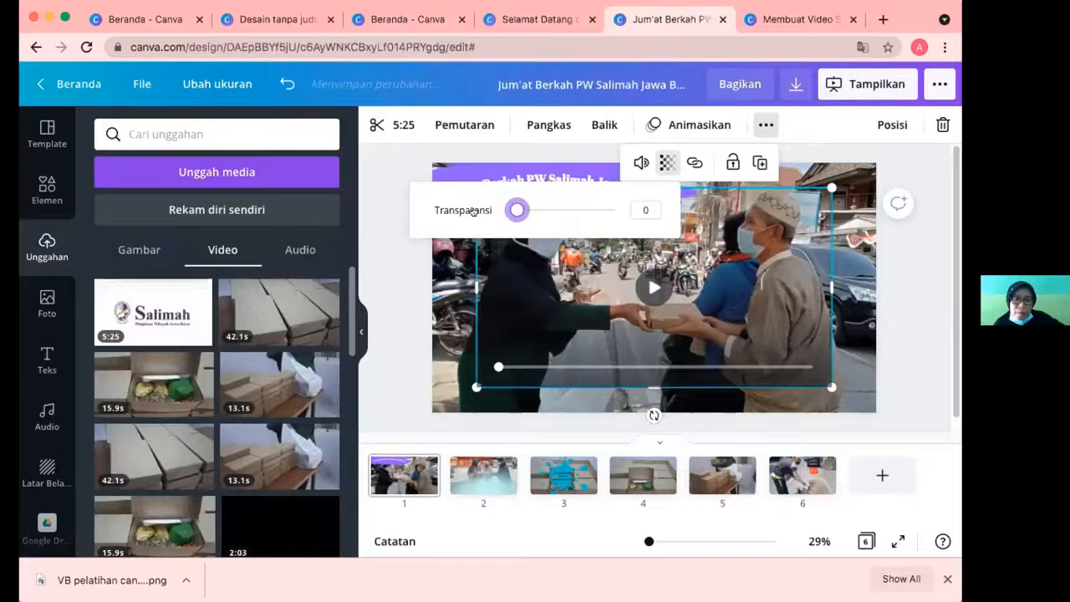
{"action": "left_click", "coordinate": [387, 270]}
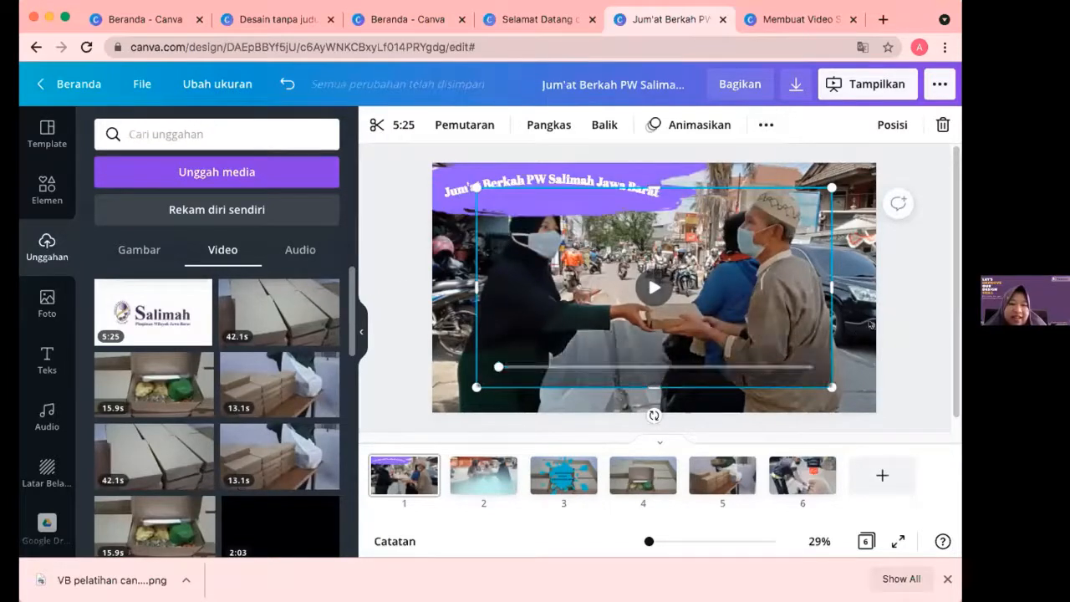
{"action": "left_click", "coordinate": [914, 311]}
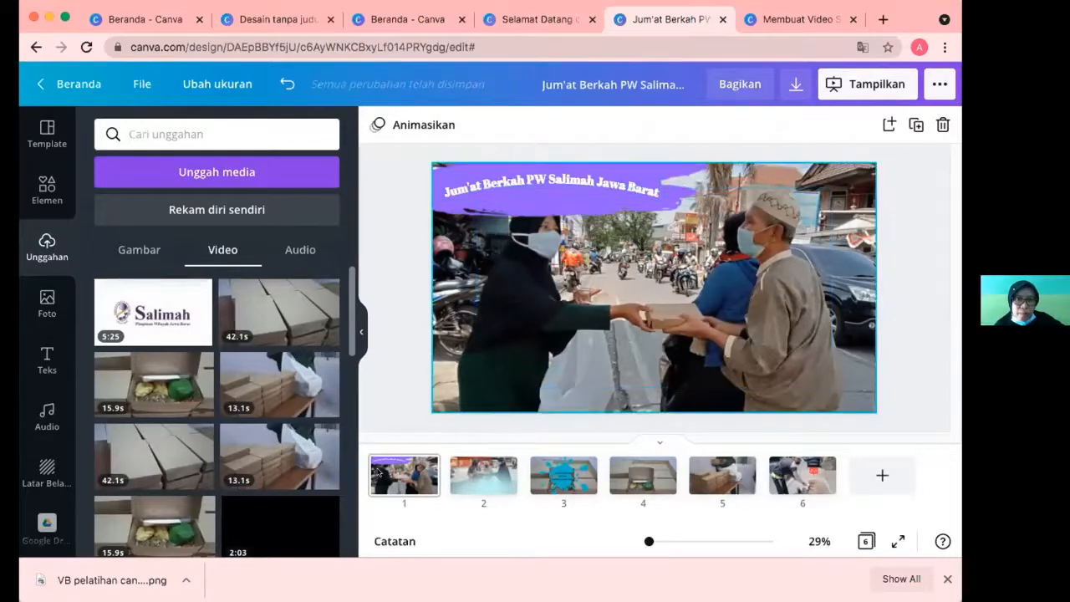
Play the design from page 1 as a Standard presentation to check the hymn video as background sound
{"action": "left_click", "coordinate": [453, 383]}
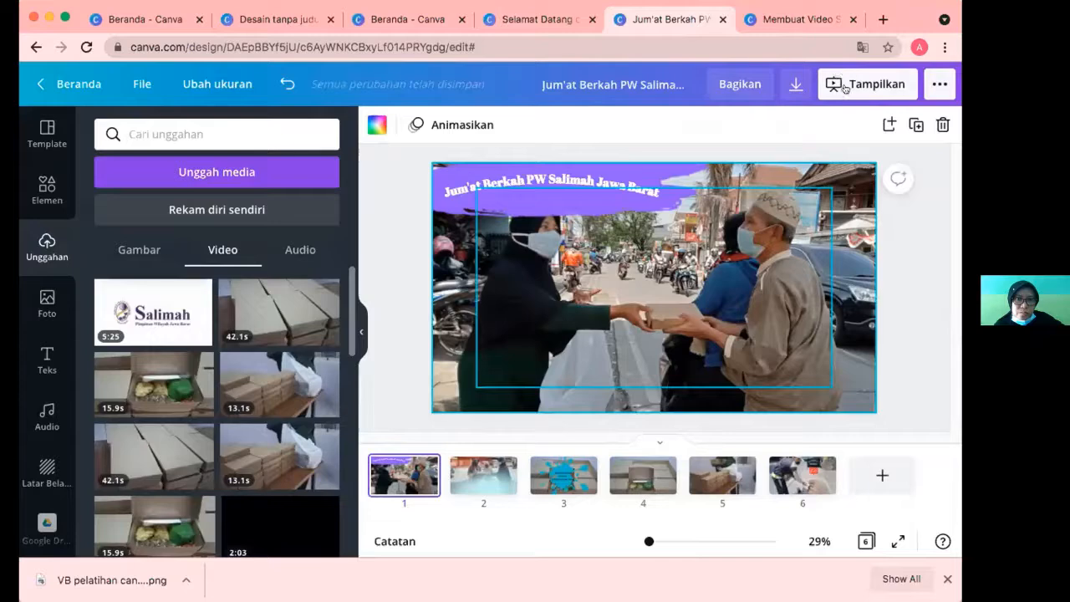
{"action": "left_click", "coordinate": [835, 84]}
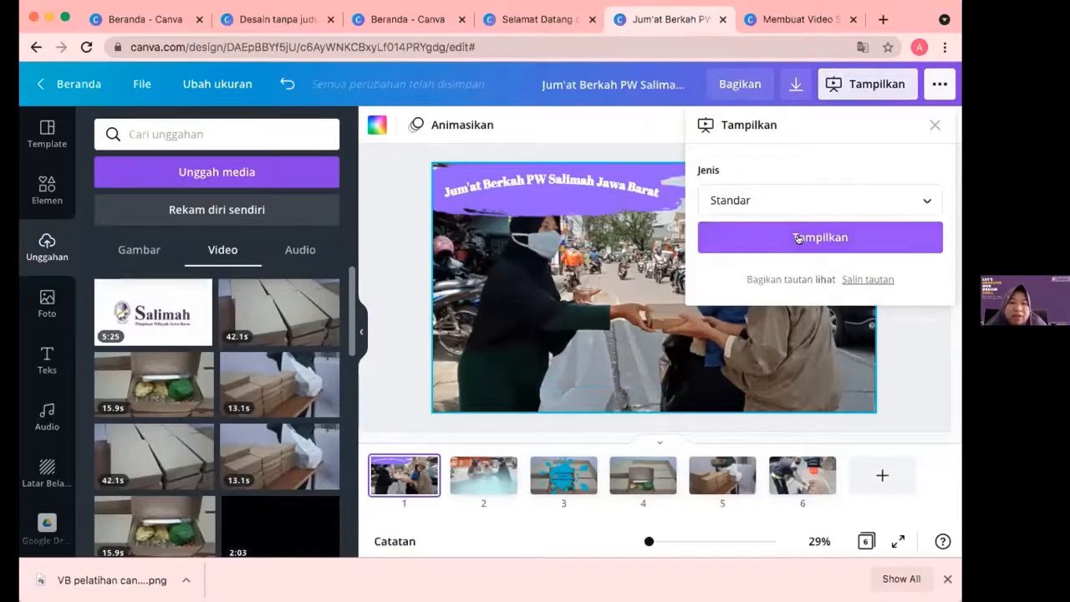
{"action": "left_click", "coordinate": [820, 237]}
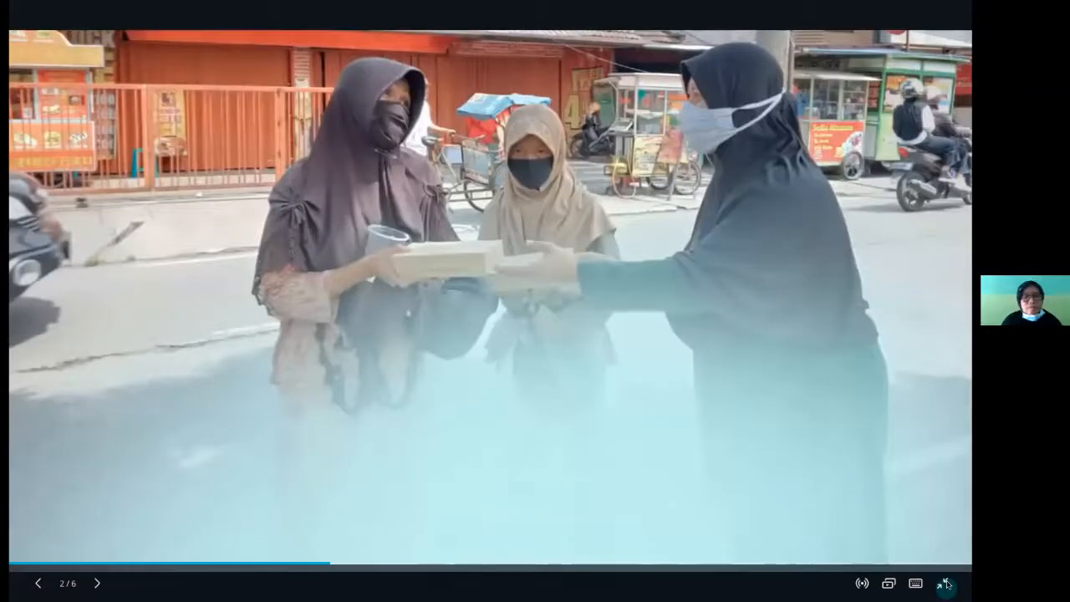
Leave the full-screen presentation and set the design's download file type to Video MP4
{"action": "left_click", "coordinate": [946, 584]}
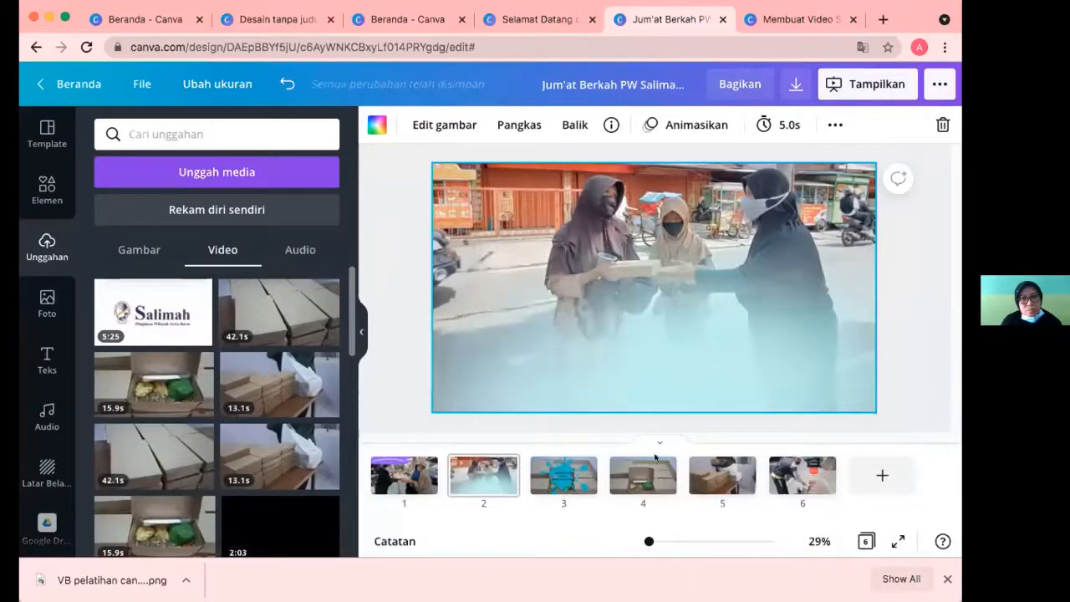
{"action": "left_click", "coordinate": [938, 86]}
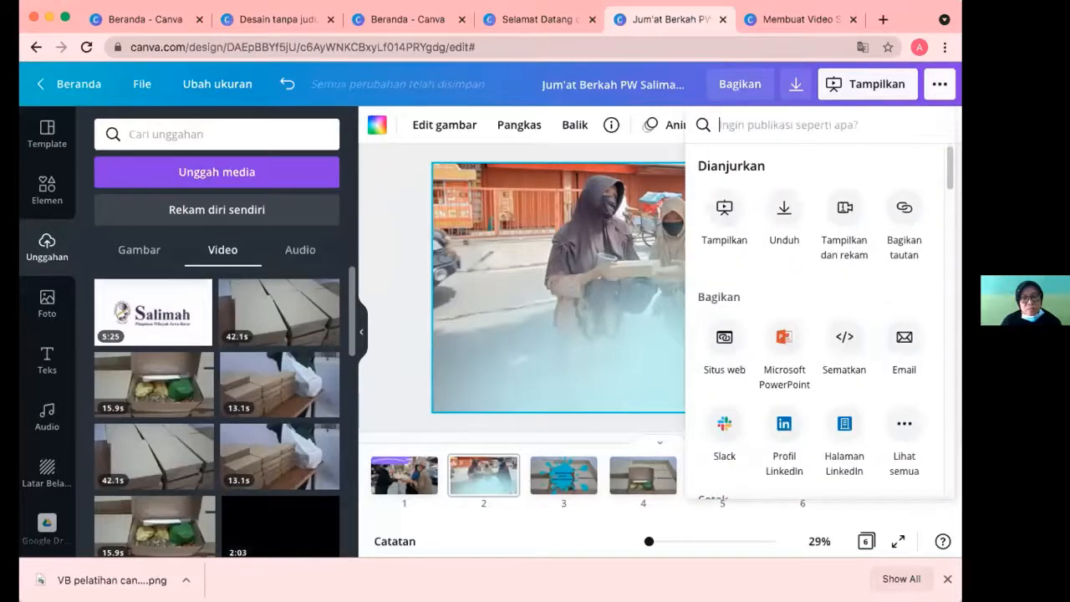
{"action": "left_click", "coordinate": [782, 210]}
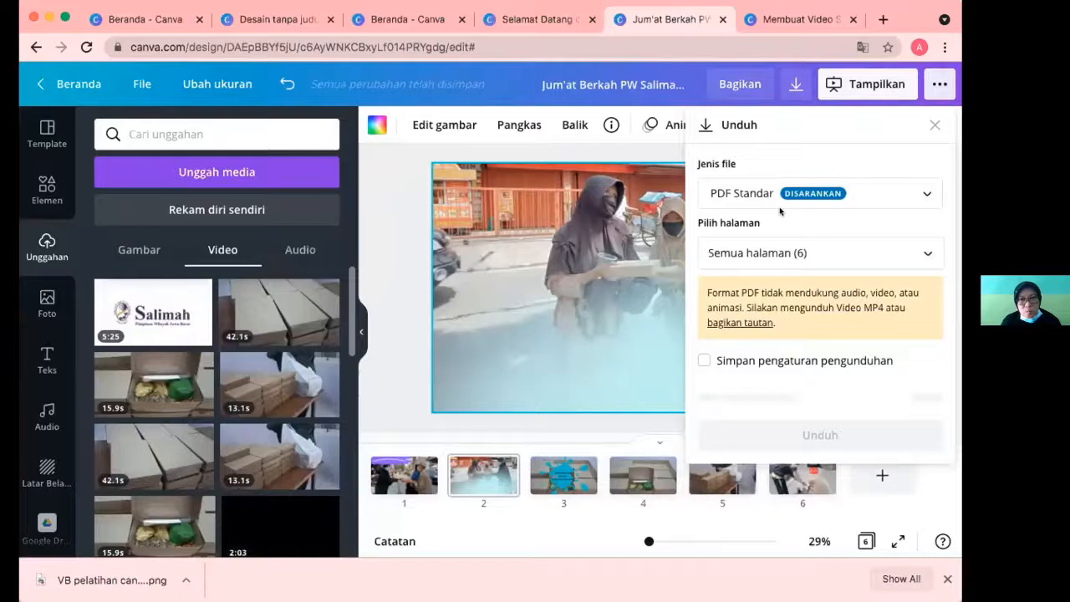
{"action": "left_click", "coordinate": [870, 193]}
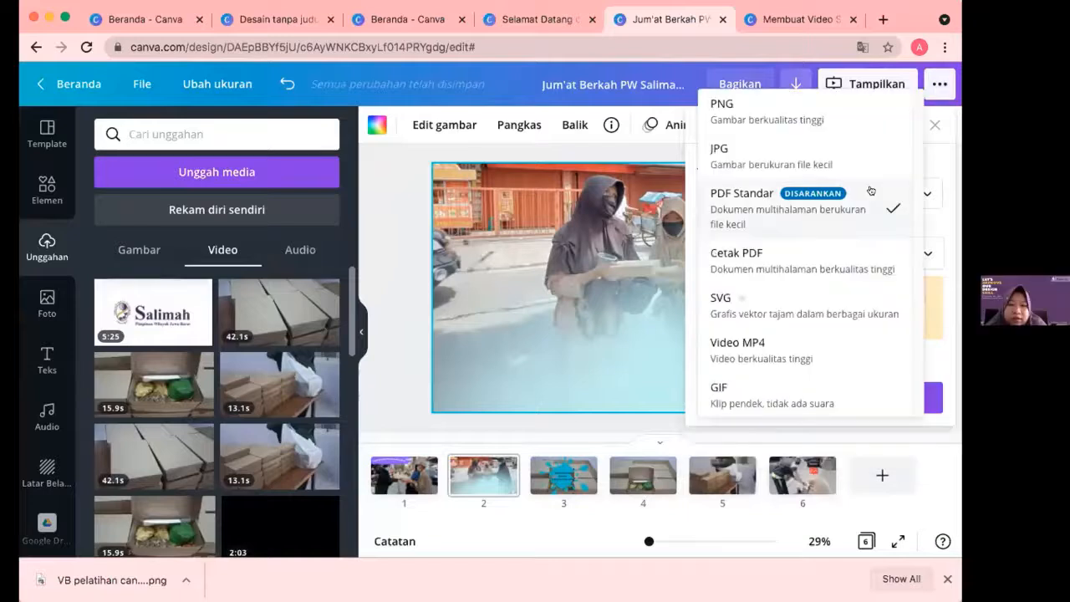
{"action": "left_click", "coordinate": [765, 348]}
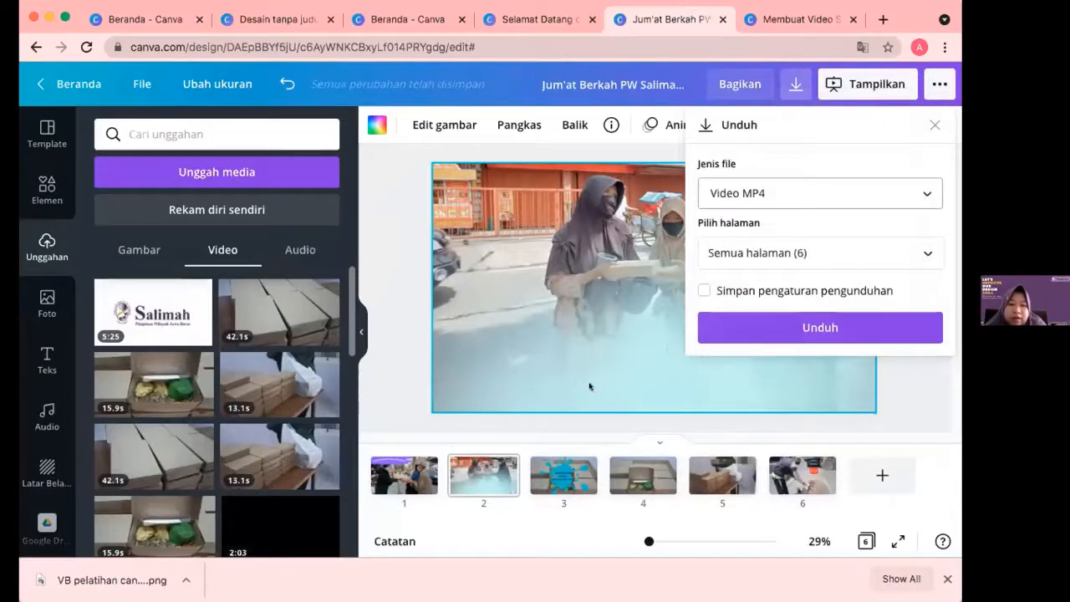
Limit the download to pages 1–4 and 6, leaving out page 5, and start downloading the MP4 video
{"action": "left_click", "coordinate": [847, 253]}
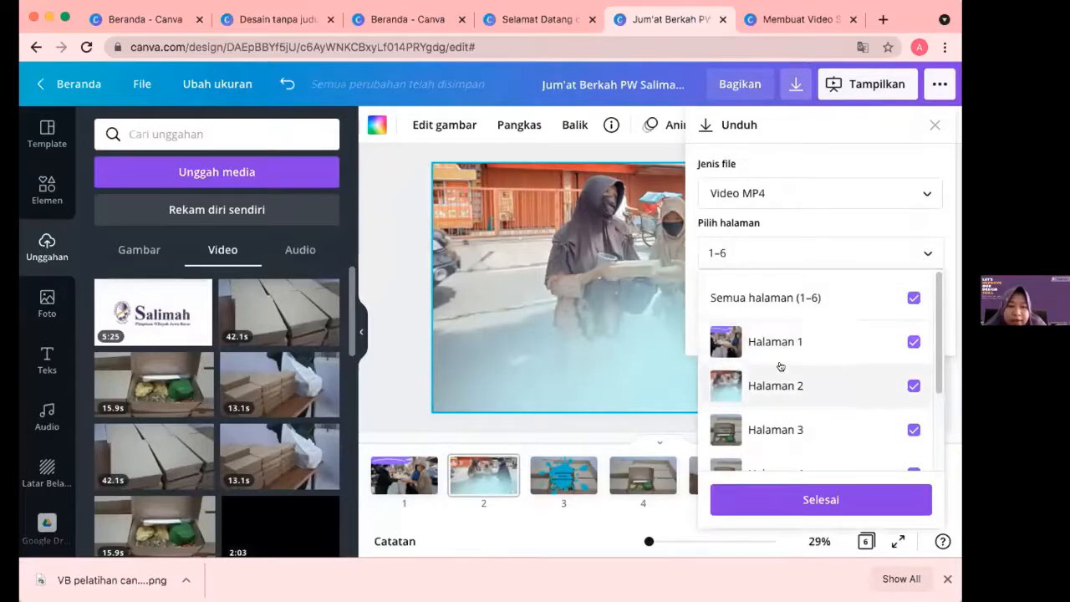
{"action": "scroll", "coordinate": [828, 372], "scroll_direction": "down", "scroll_amount": 3}
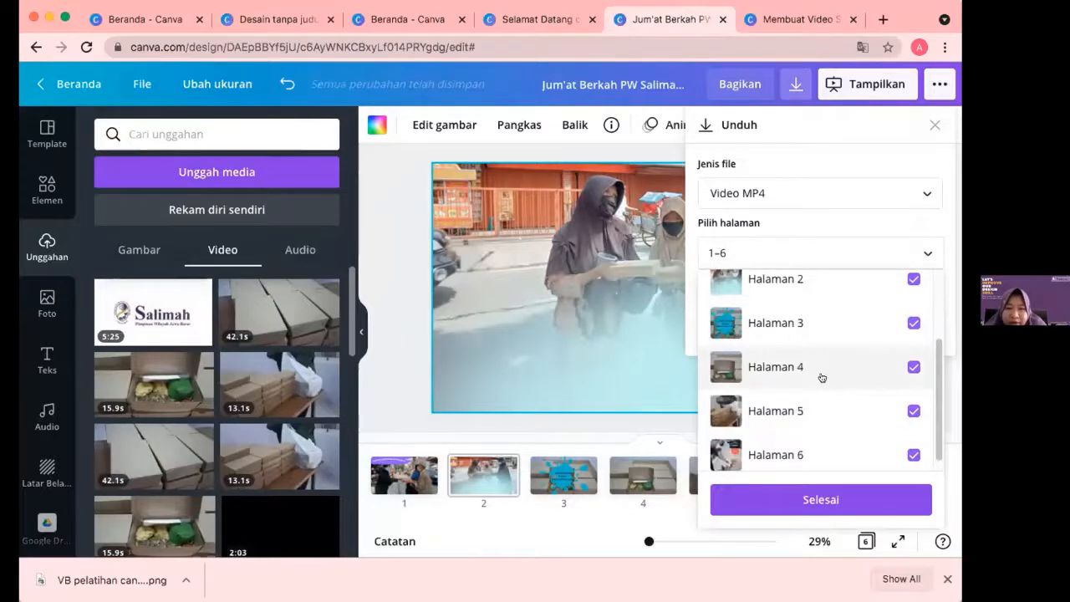
{"action": "scroll", "coordinate": [822, 380], "scroll_direction": "up", "scroll_amount": 3}
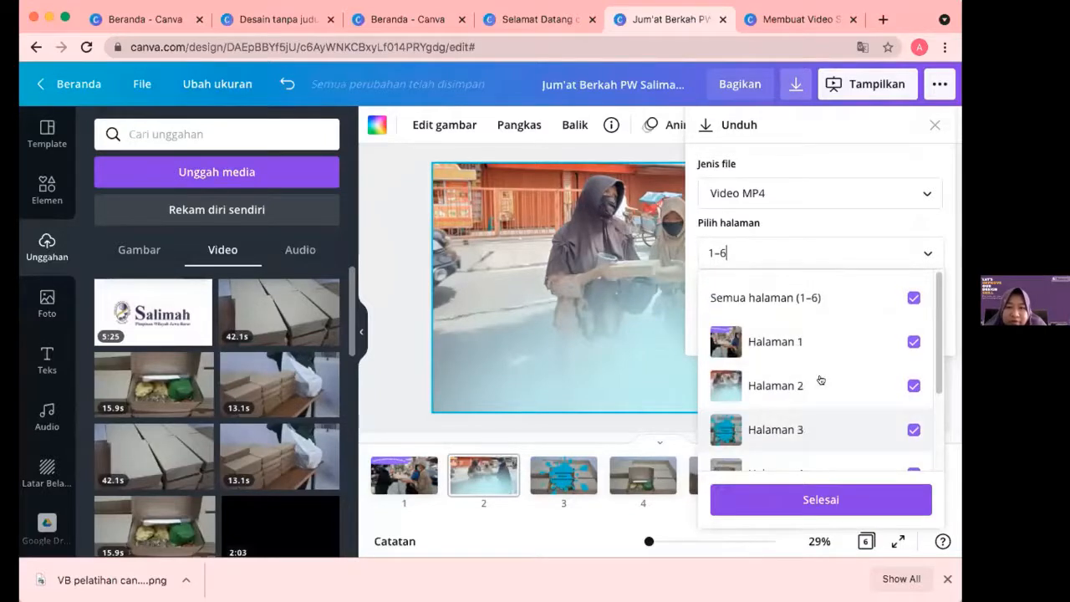
{"action": "left_click", "coordinate": [911, 298]}
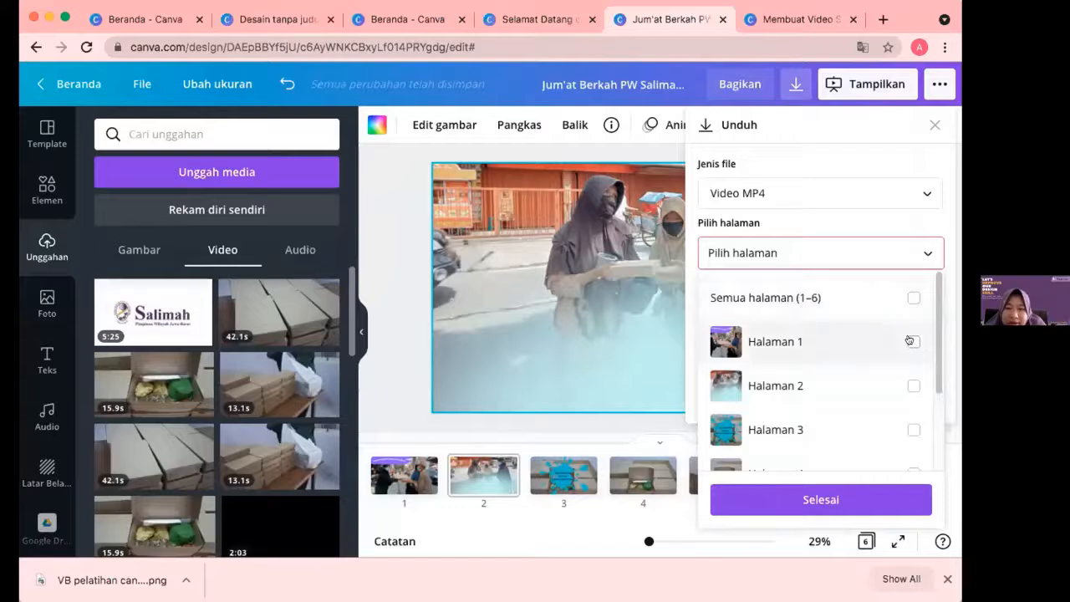
{"action": "left_click", "coordinate": [911, 341]}
{"action": "scroll", "coordinate": [911, 347], "scroll_direction": "down", "scroll_amount": 1}
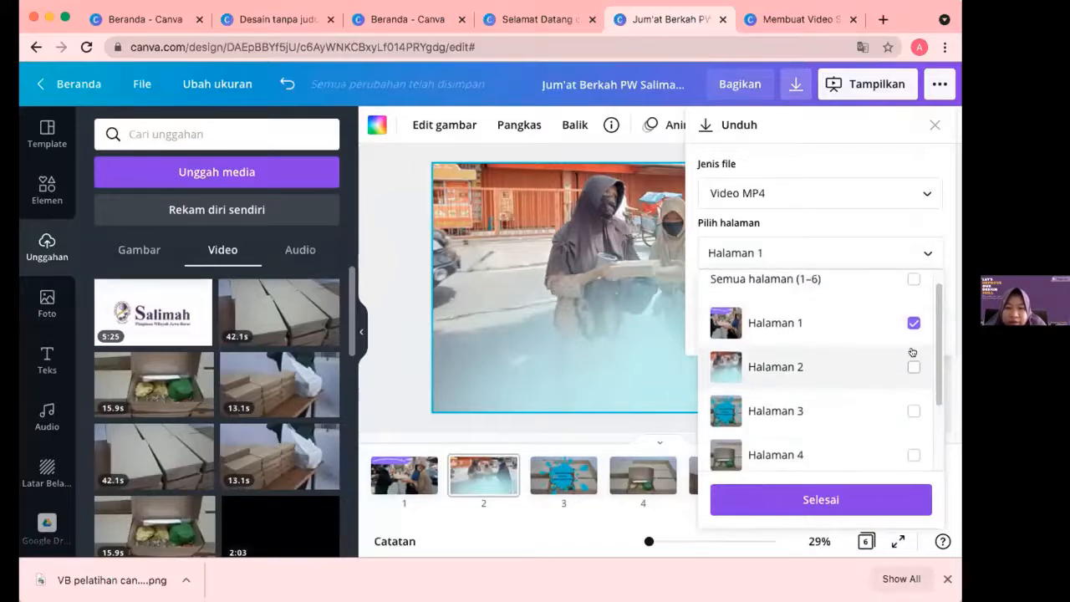
{"action": "left_click", "coordinate": [901, 387]}
{"action": "left_click", "coordinate": [848, 399]}
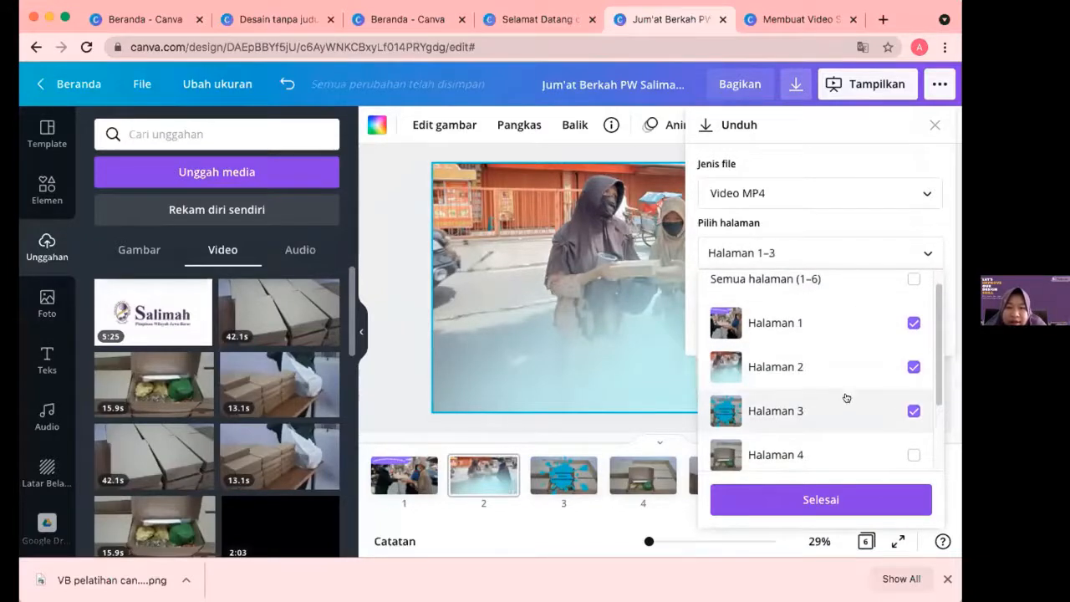
{"action": "scroll", "coordinate": [847, 395], "scroll_direction": "down", "scroll_amount": 2}
{"action": "left_click", "coordinate": [910, 354]}
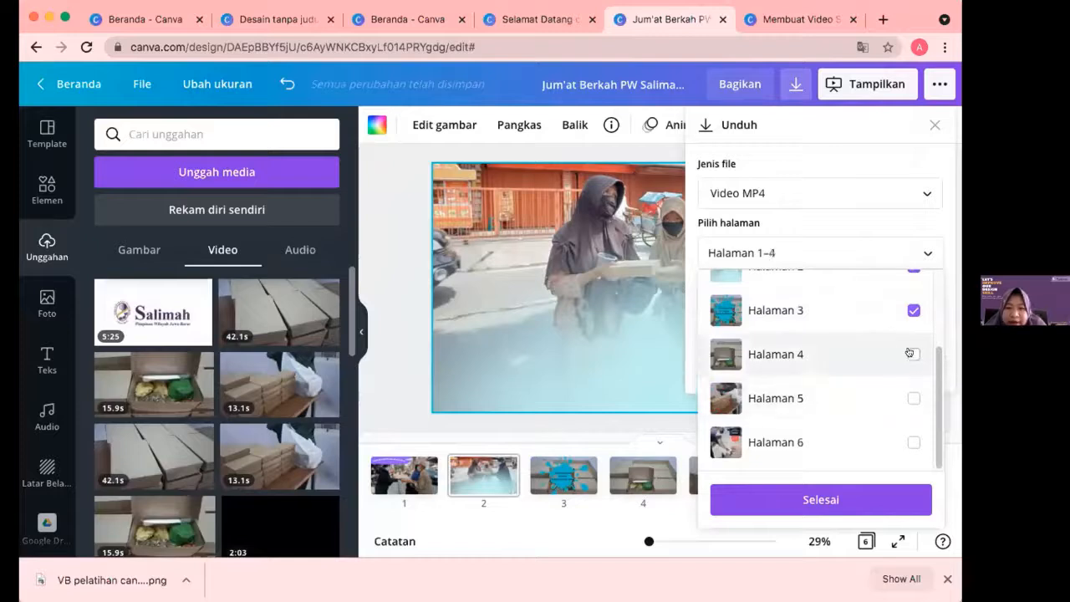
{"action": "left_click", "coordinate": [897, 442]}
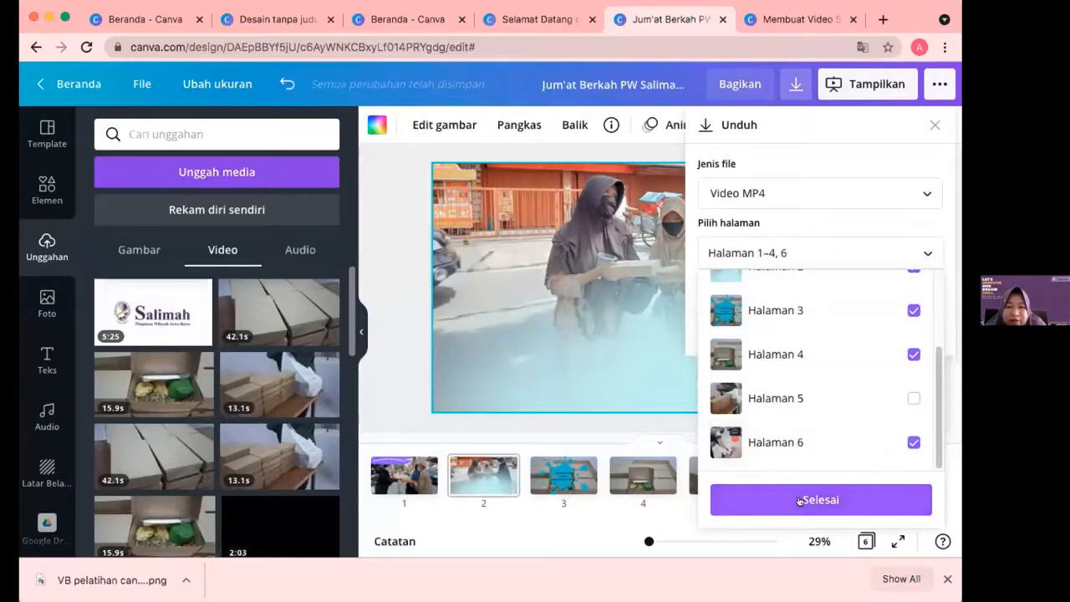
{"action": "left_click", "coordinate": [727, 499]}
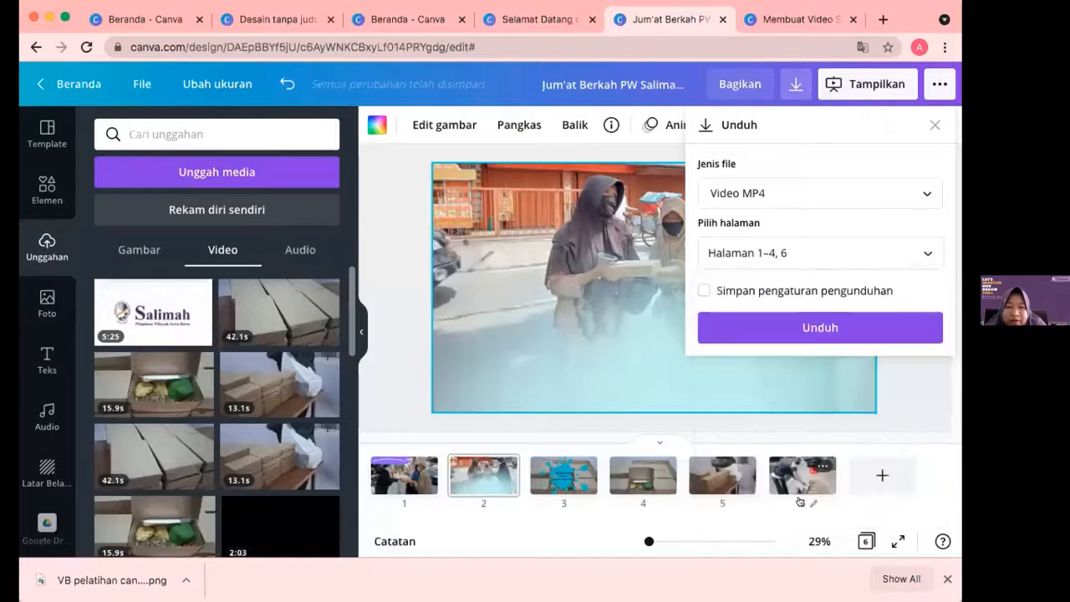
{"action": "left_click", "coordinate": [784, 326]}
{"action": "left_click", "coordinate": [784, 326]}
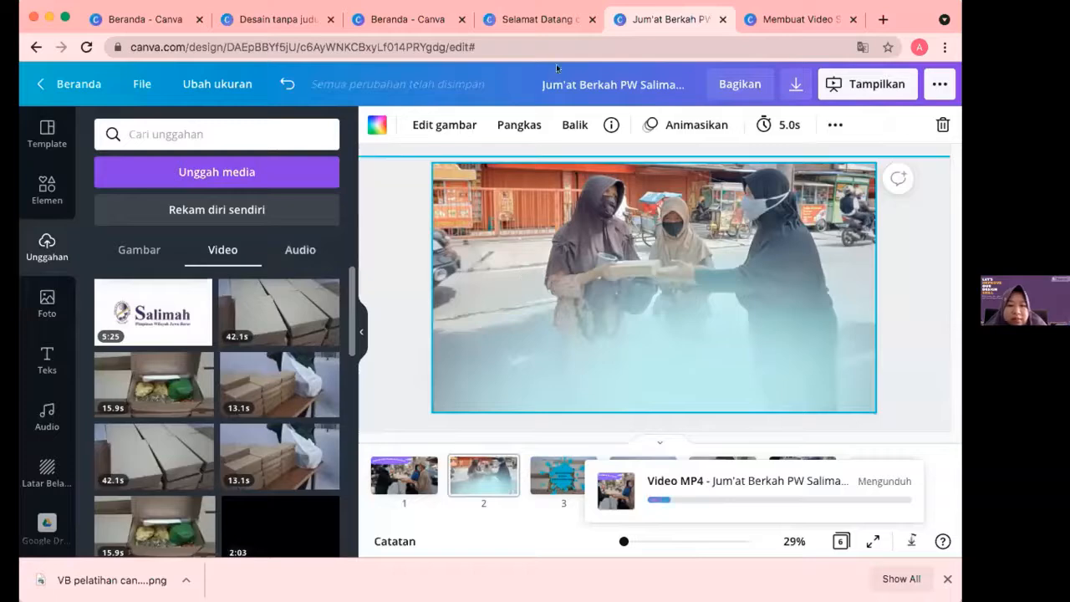
Switch to the "Selamat Datang canva" design and look at its opening pages and the Tilawah speaker slide on page 11
{"action": "left_click", "coordinate": [526, 28]}
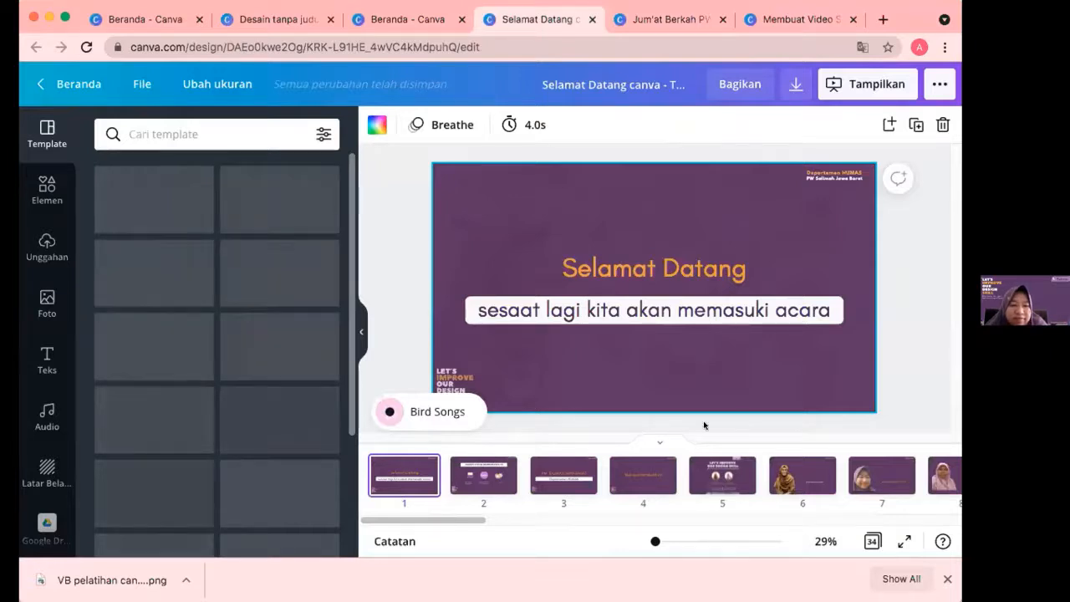
{"action": "left_click", "coordinate": [500, 479]}
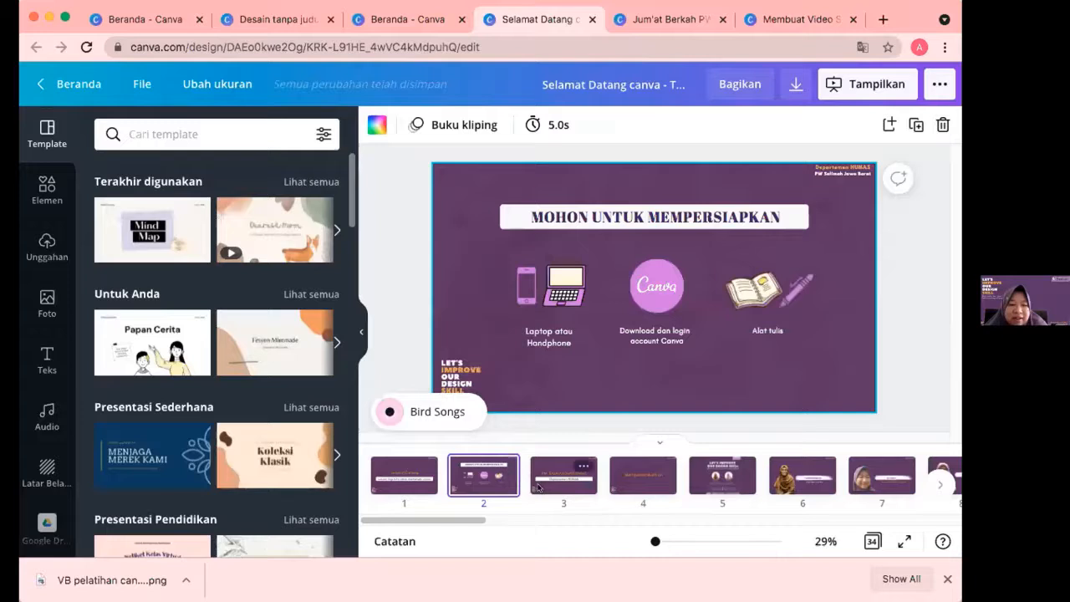
{"action": "left_click", "coordinate": [390, 473]}
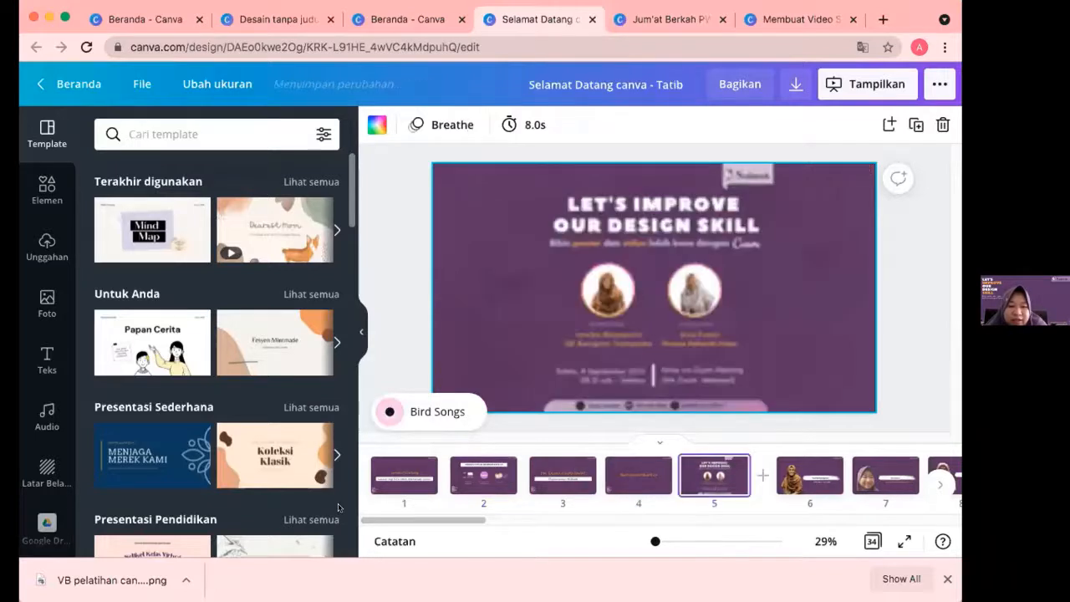
{"action": "left_click", "coordinate": [569, 521]}
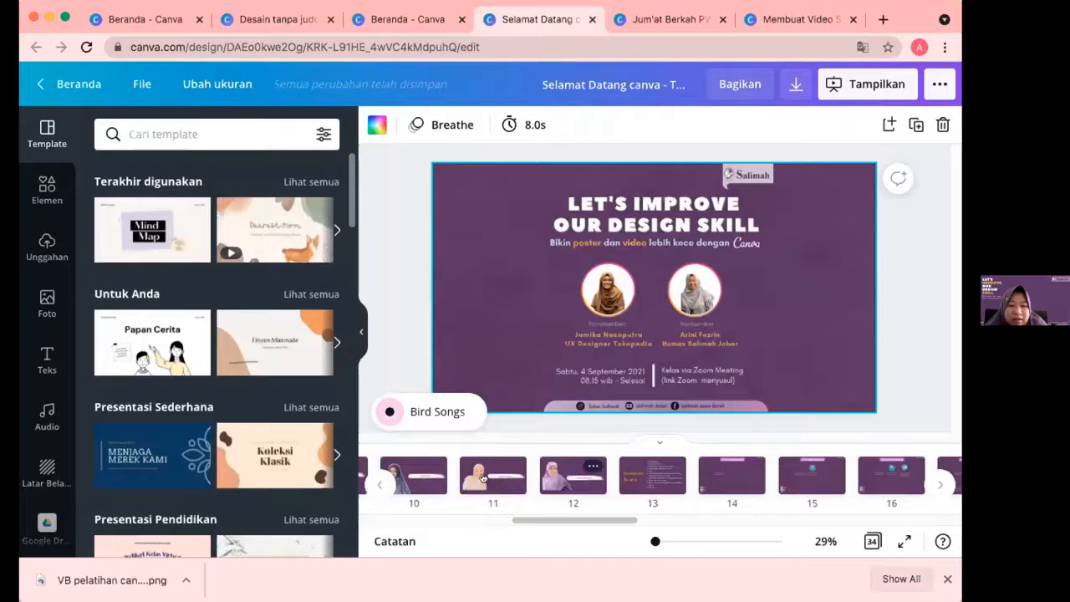
{"action": "left_click", "coordinate": [494, 475]}
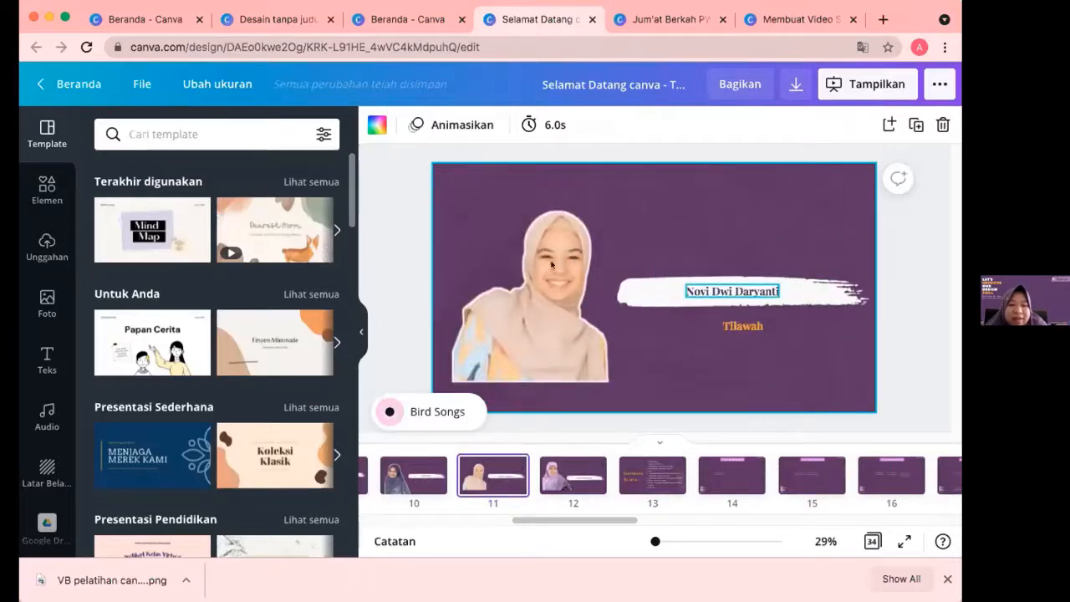
Examine the Breathe animation applied to the speaker photo on page 11 and the other photo animation options
{"action": "left_click", "coordinate": [610, 172]}
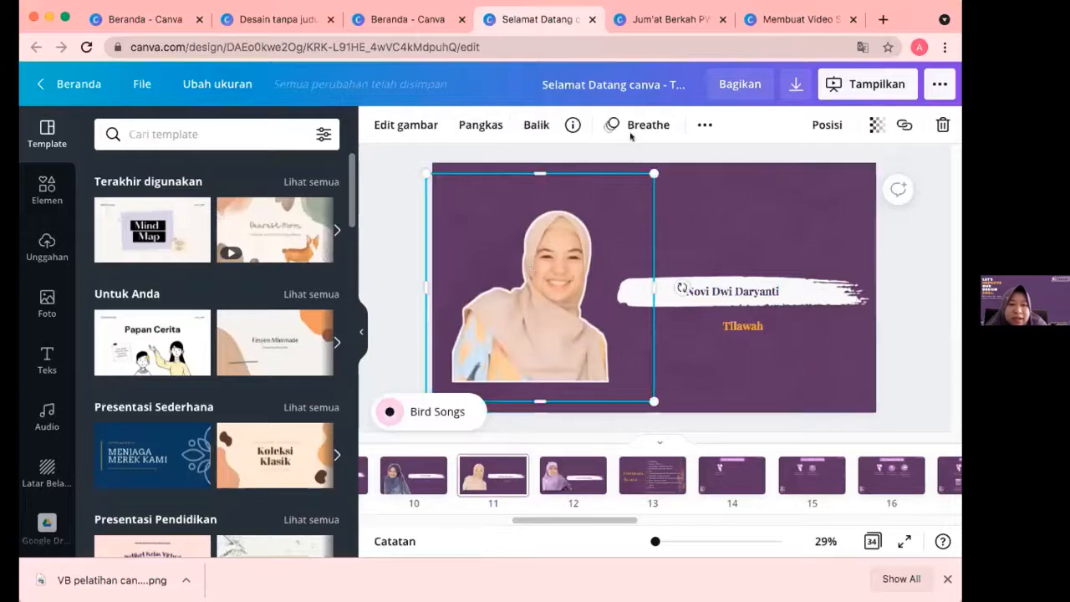
{"action": "left_click", "coordinate": [632, 124]}
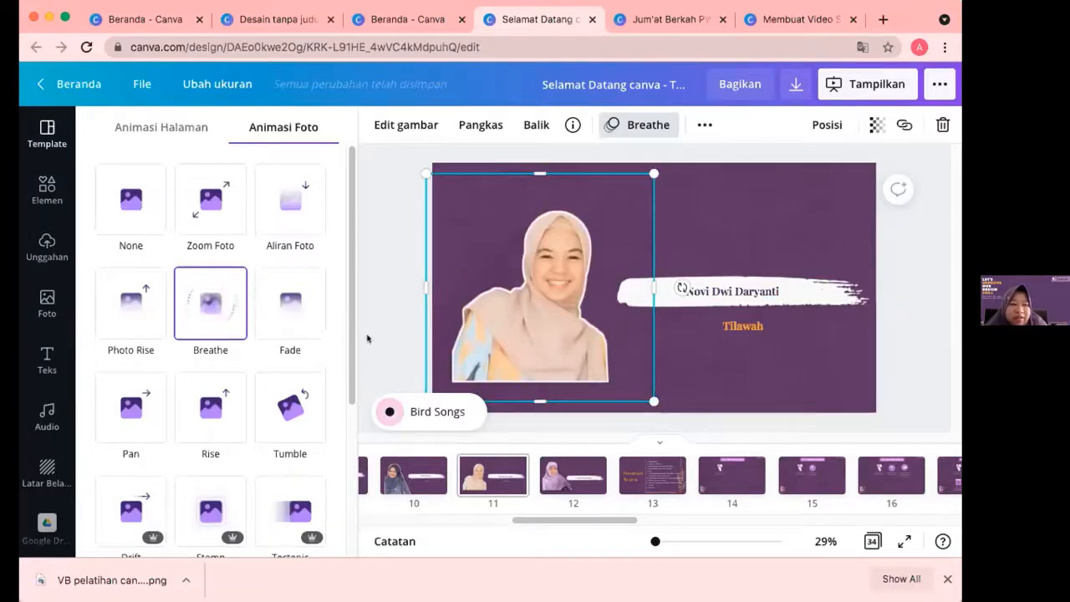
{"action": "left_click", "coordinate": [373, 337]}
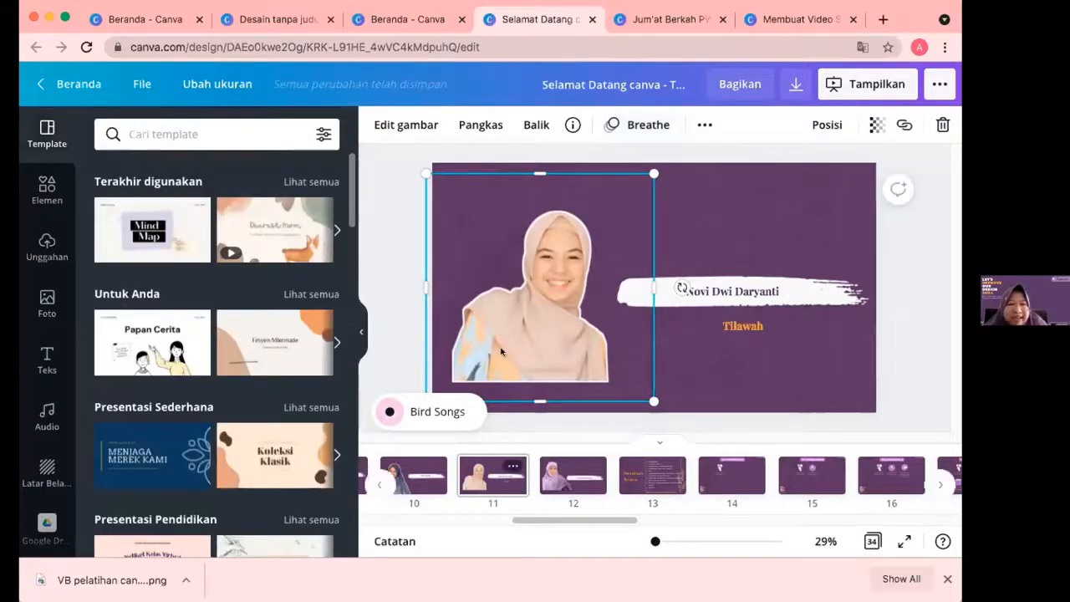
{"action": "left_click", "coordinate": [623, 124]}
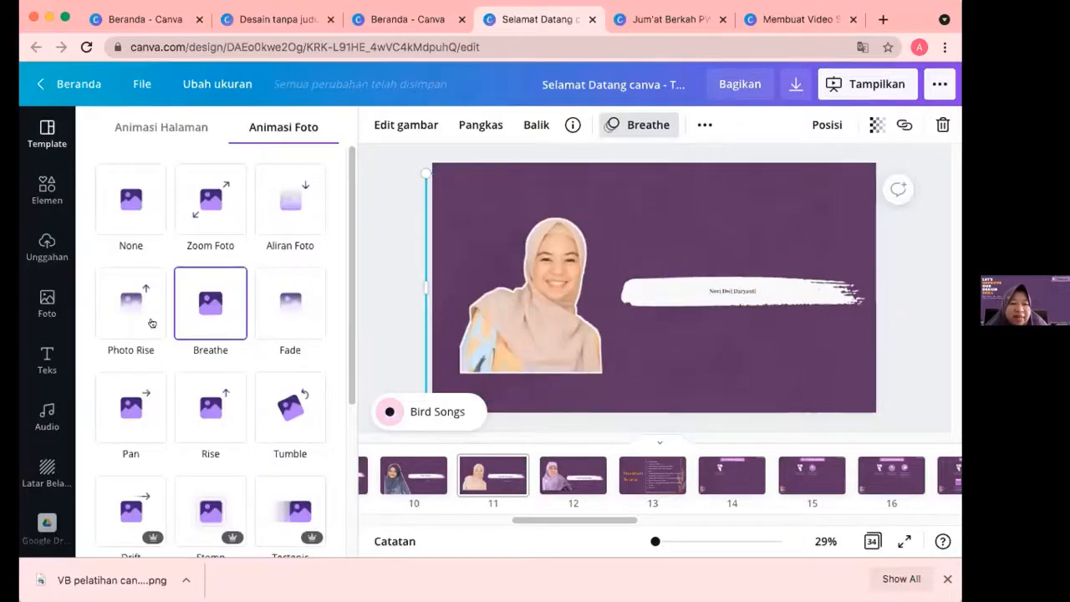
{"action": "left_click", "coordinate": [290, 303]}
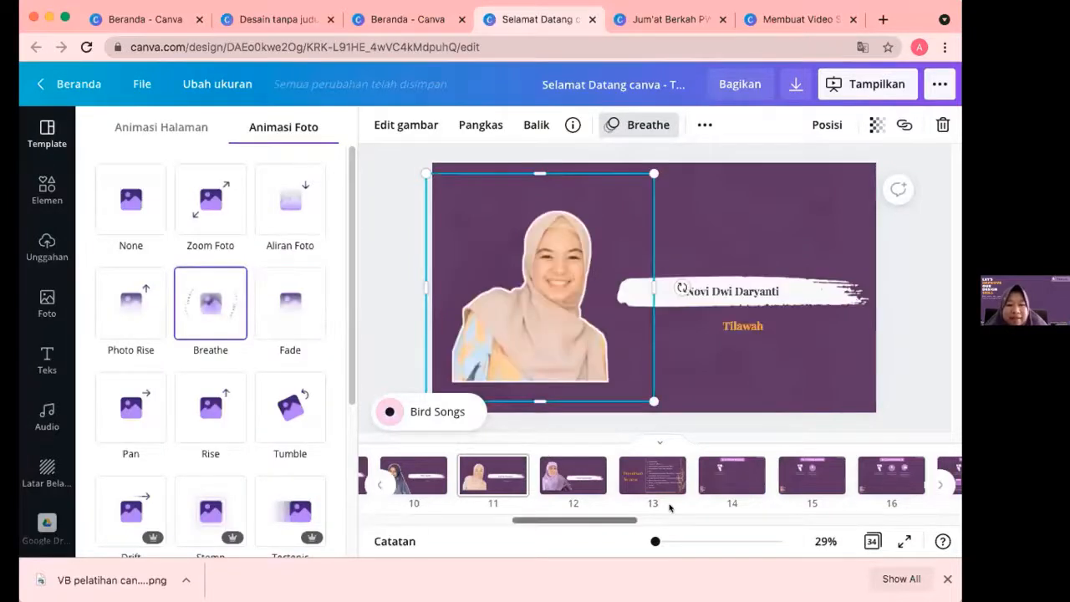
View the full Tata Tertib Webinar slide on page 19 and locate the build-up pages that precede it
{"action": "scroll", "coordinate": [669, 502], "scroll_direction": "right", "scroll_amount": 4}
{"action": "scroll", "coordinate": [797, 478], "scroll_direction": "right", "scroll_amount": 3}
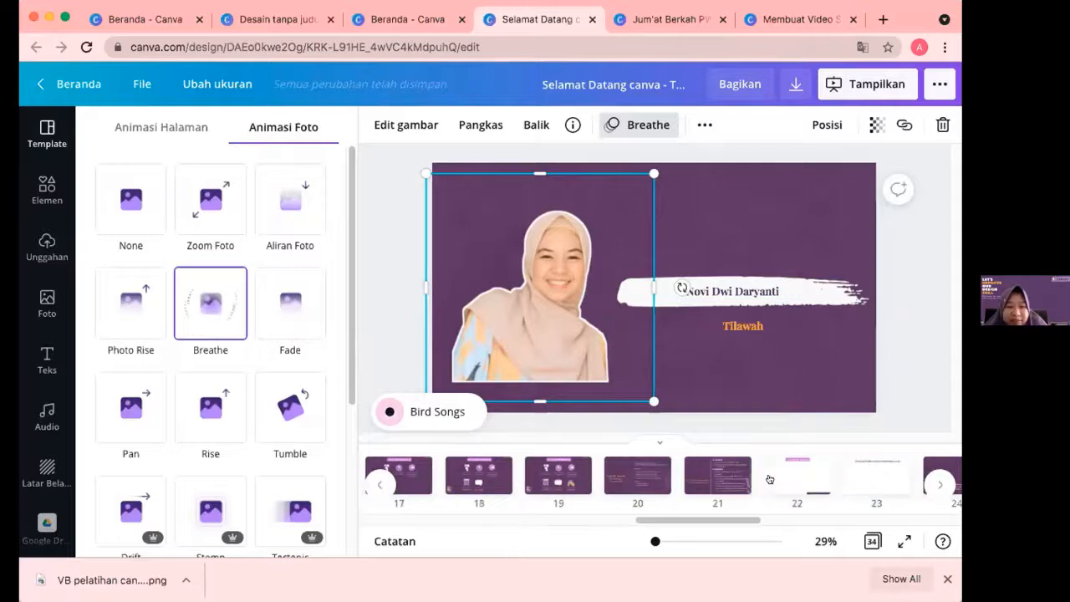
{"action": "left_click", "coordinate": [552, 468]}
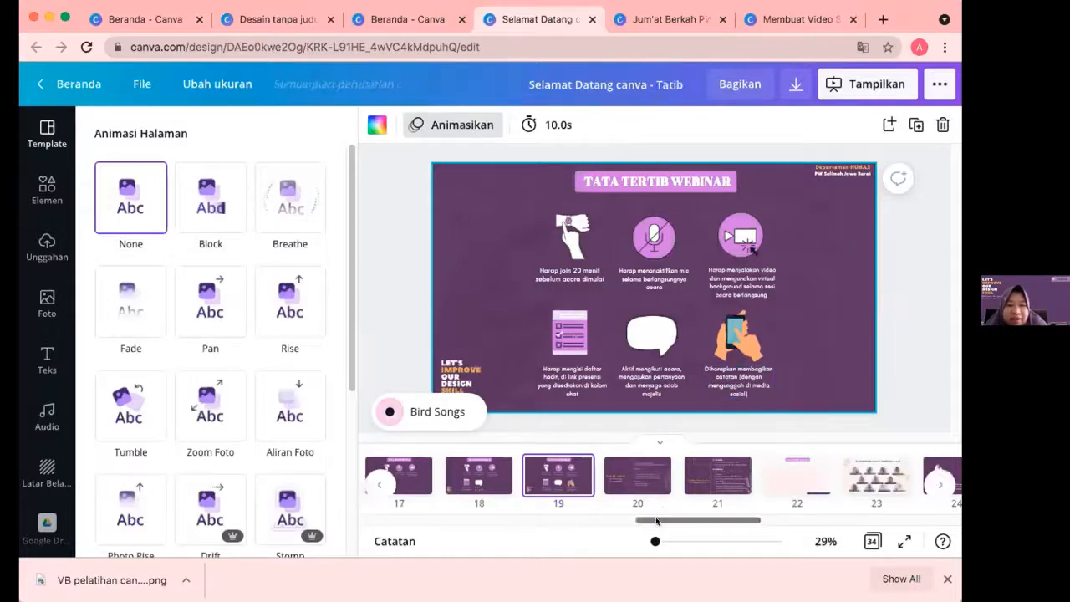
{"action": "scroll", "coordinate": [618, 525], "scroll_direction": "left", "scroll_amount": 3}
{"action": "scroll", "coordinate": [616, 526], "scroll_direction": "left", "scroll_amount": 1}
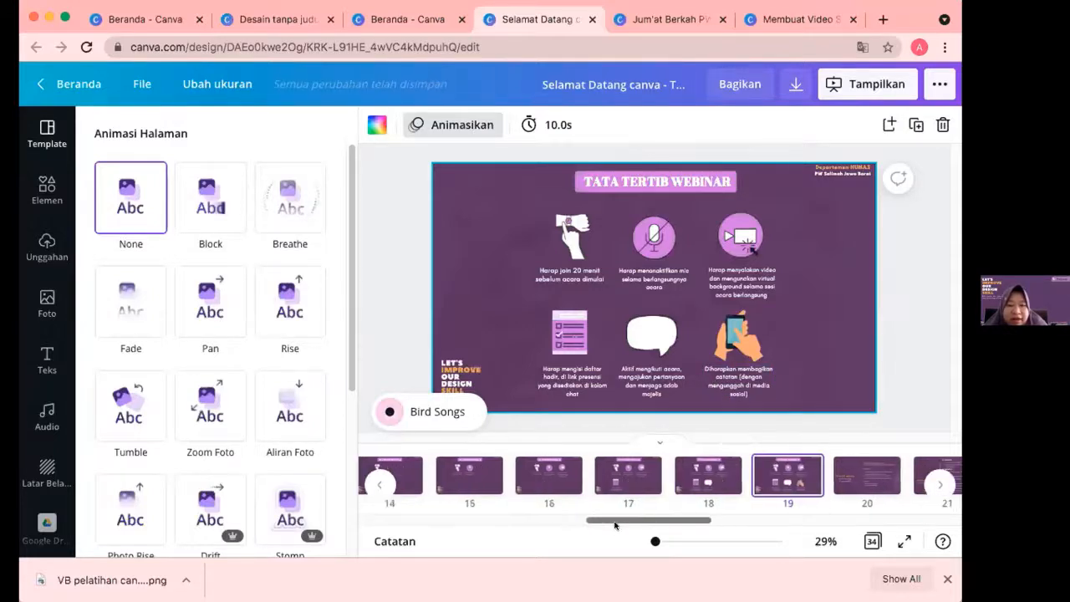
{"action": "scroll", "coordinate": [585, 524], "scroll_direction": "left", "scroll_amount": 1}
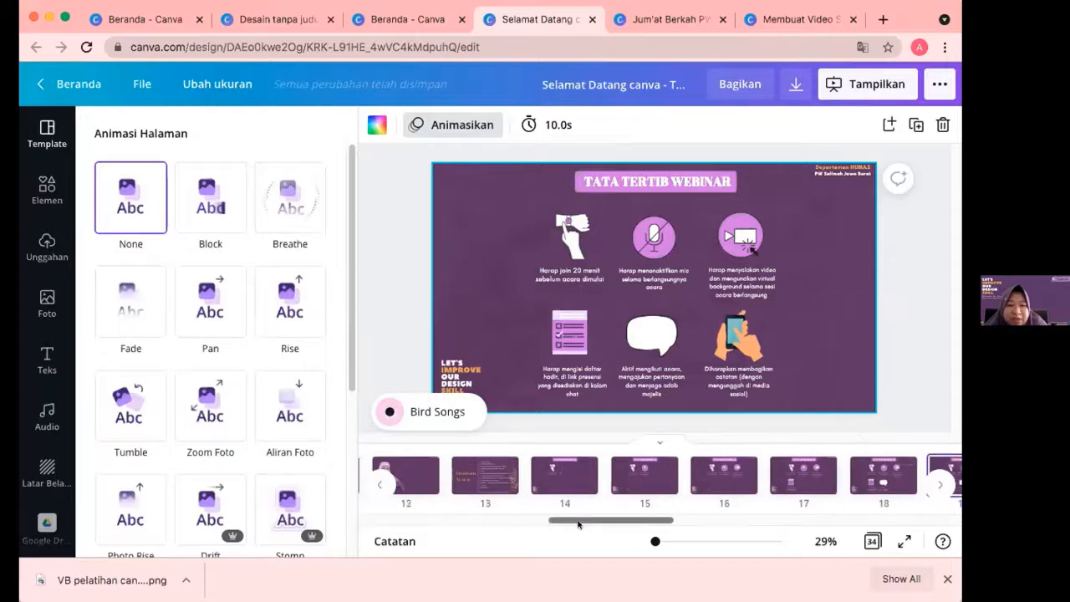
{"action": "scroll", "coordinate": [594, 525], "scroll_direction": "left", "scroll_amount": 1}
{"action": "scroll", "coordinate": [858, 463], "scroll_direction": "right", "scroll_amount": 1}
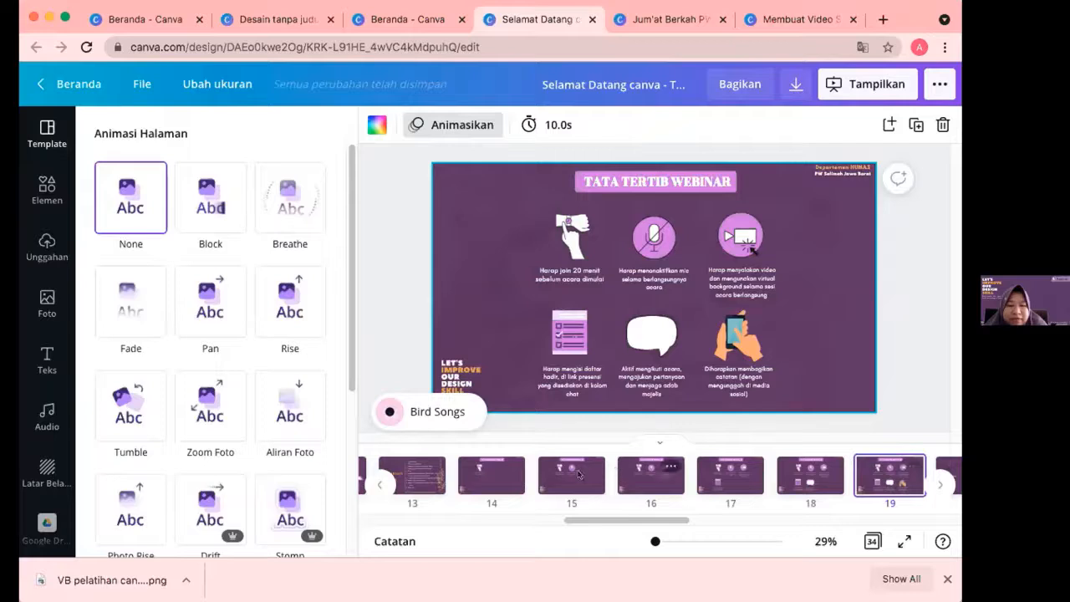
Go through the Tata Tertib Webinar pages from 14 to 19 to examine how the icons are added one after another
{"action": "left_click", "coordinate": [474, 474]}
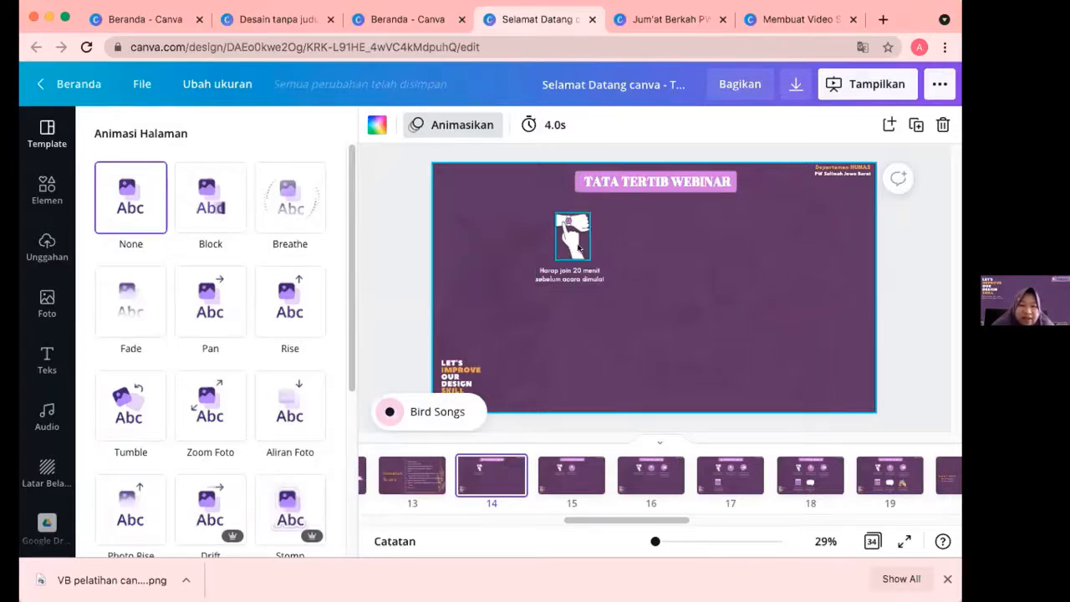
{"action": "left_click", "coordinate": [573, 477]}
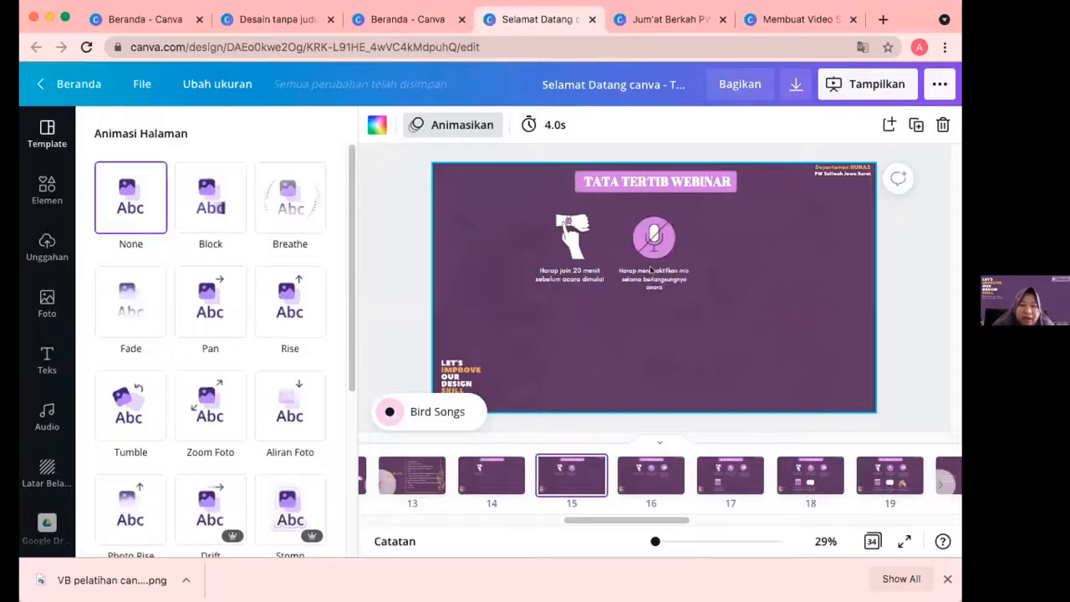
{"action": "left_click", "coordinate": [651, 477]}
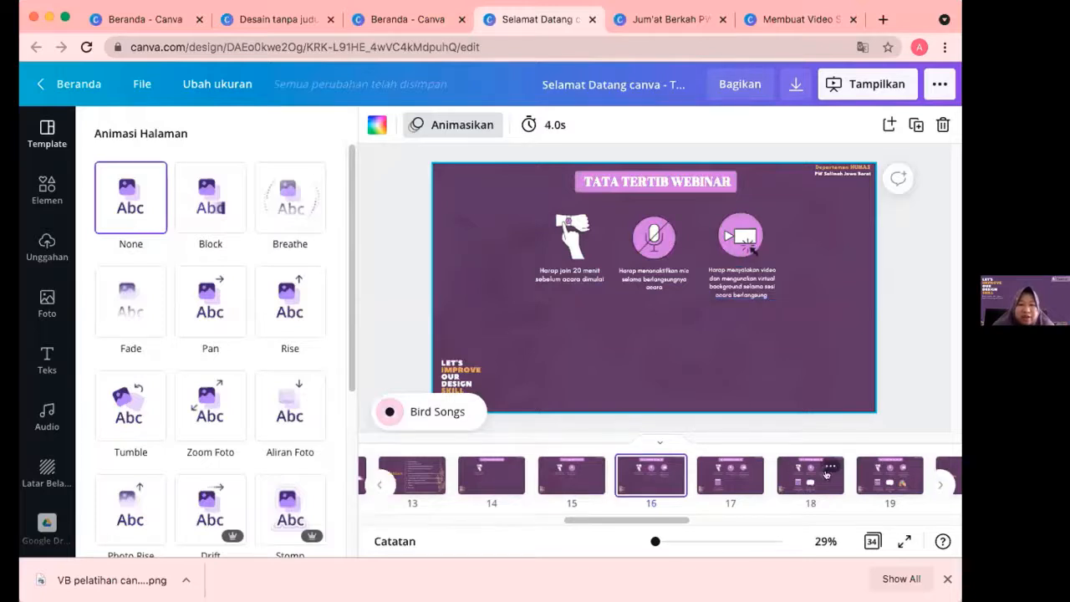
{"action": "left_click", "coordinate": [862, 477]}
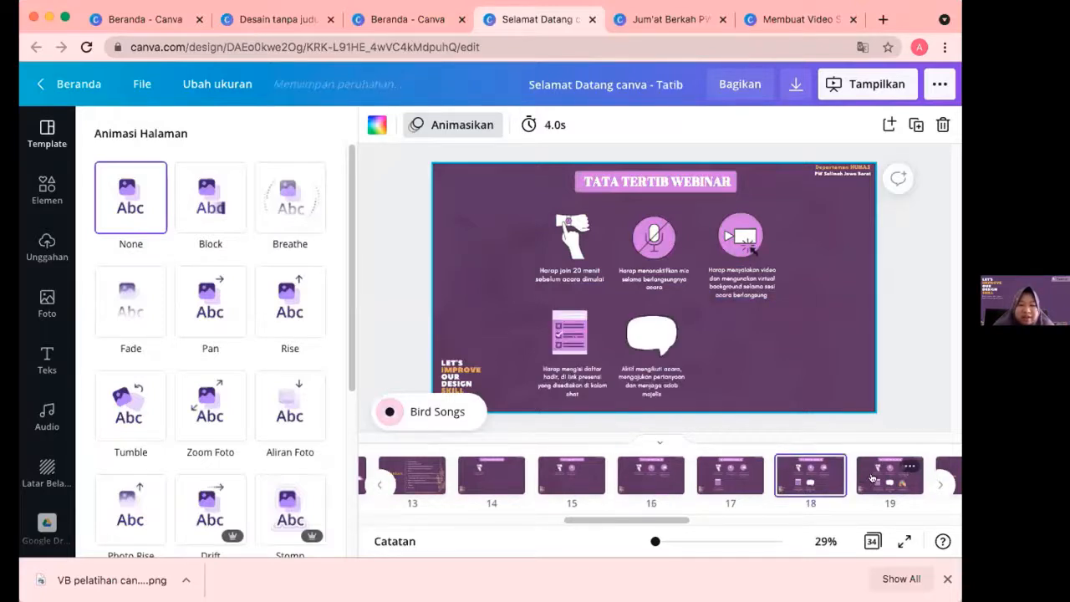
{"action": "left_click", "coordinate": [872, 477]}
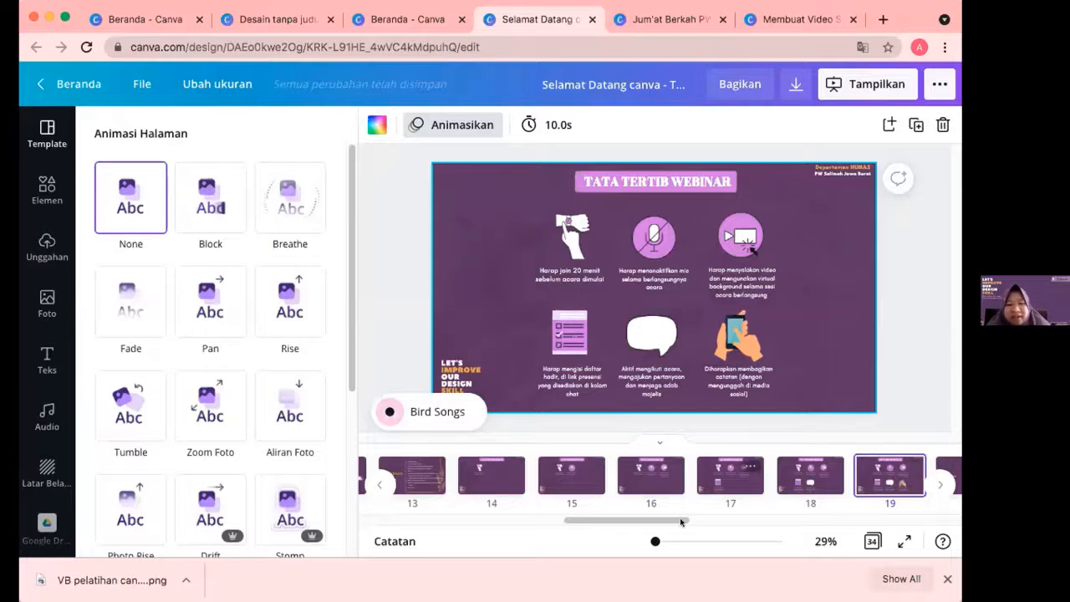
Look over the pages around the Tata Tertib Webinar slides, between page 10 and page 24
{"action": "scroll", "coordinate": [711, 520], "scroll_direction": "right", "scroll_amount": 5}
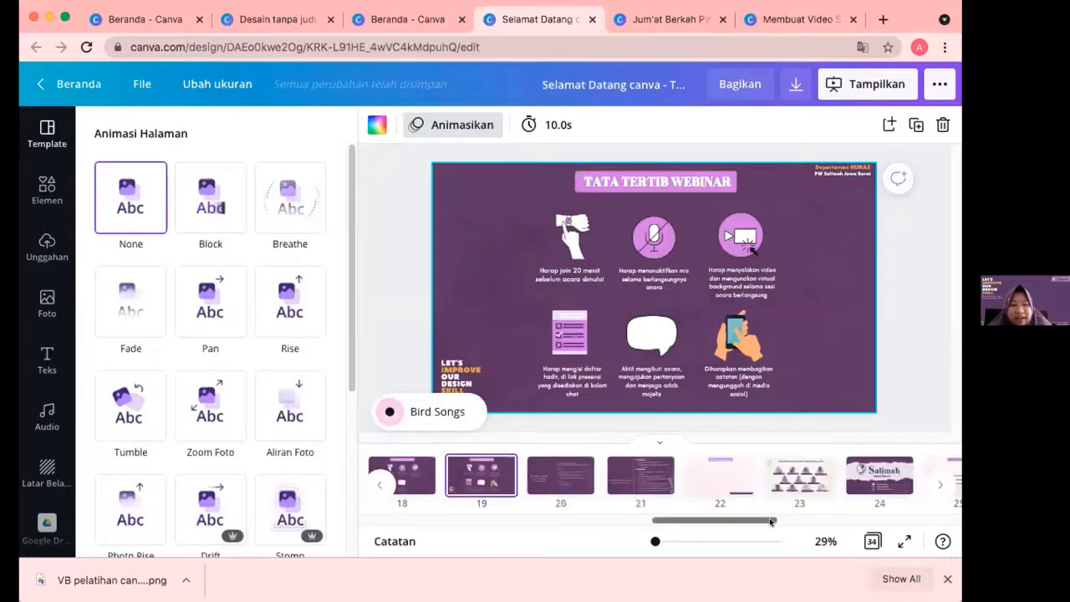
{"action": "scroll", "coordinate": [669, 511], "scroll_direction": "left", "scroll_amount": 1}
{"action": "scroll", "coordinate": [640, 511], "scroll_direction": "left", "scroll_amount": 6}
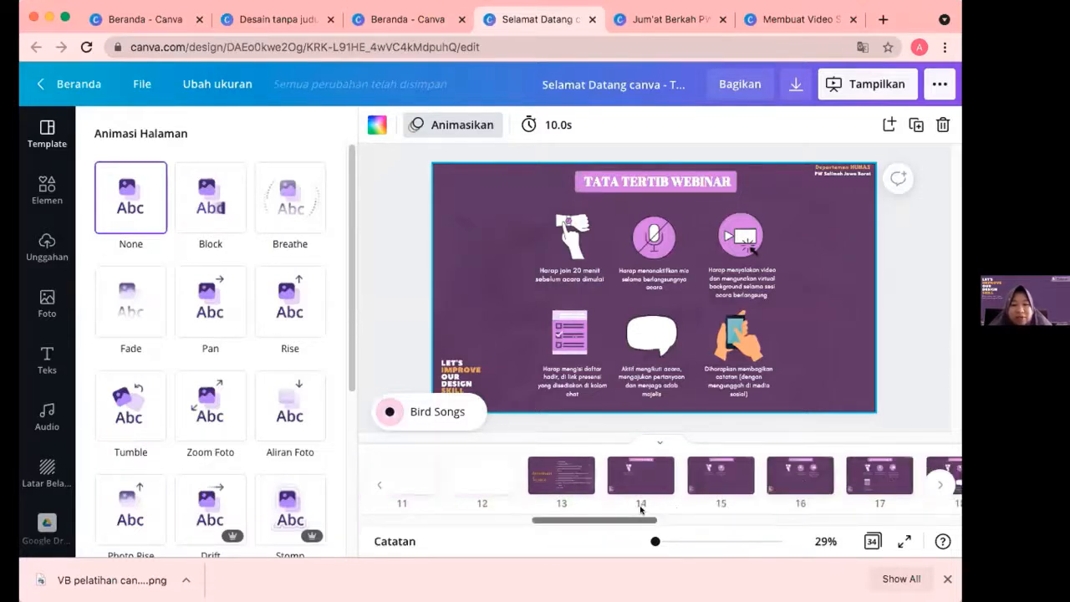
{"action": "scroll", "coordinate": [657, 480], "scroll_direction": "left", "scroll_amount": 1}
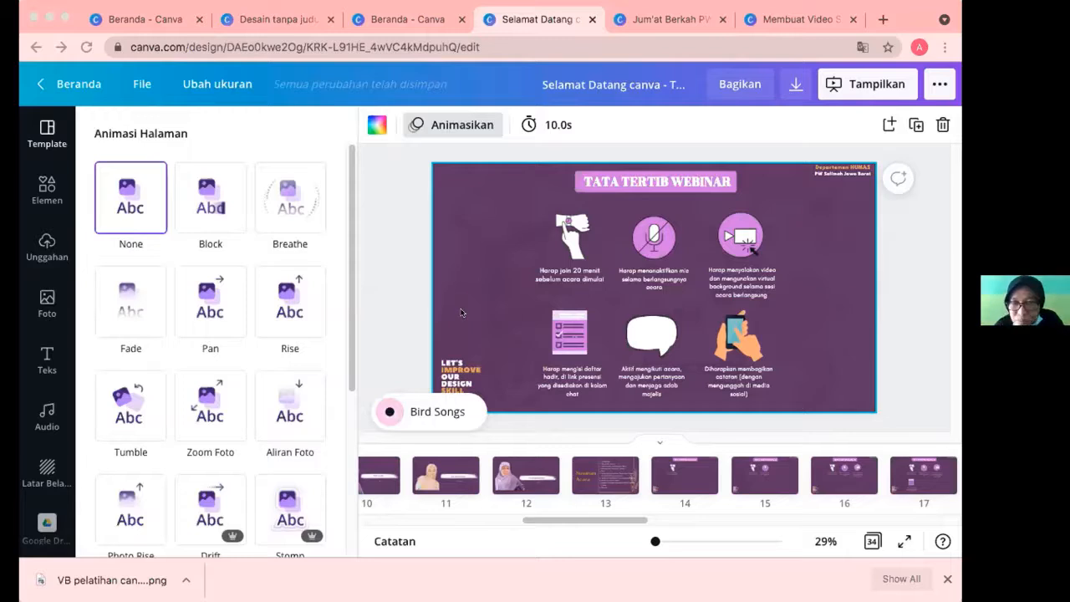
Try to open self-recording (Rekam diri sendiri) from the uploads of the welcome design
{"action": "left_click", "coordinate": [45, 242]}
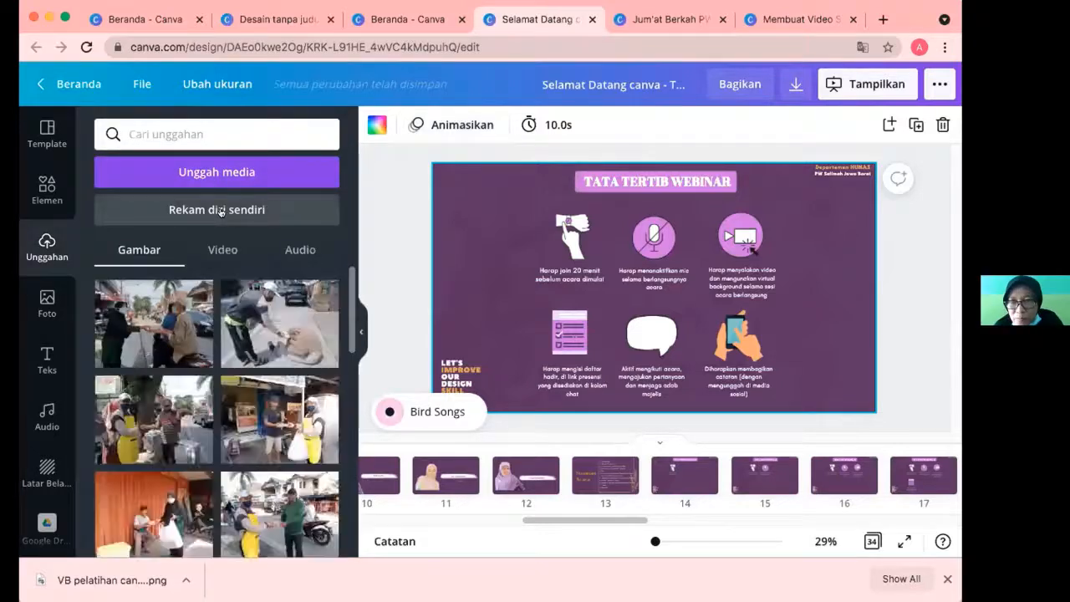
{"action": "left_click", "coordinate": [224, 211]}
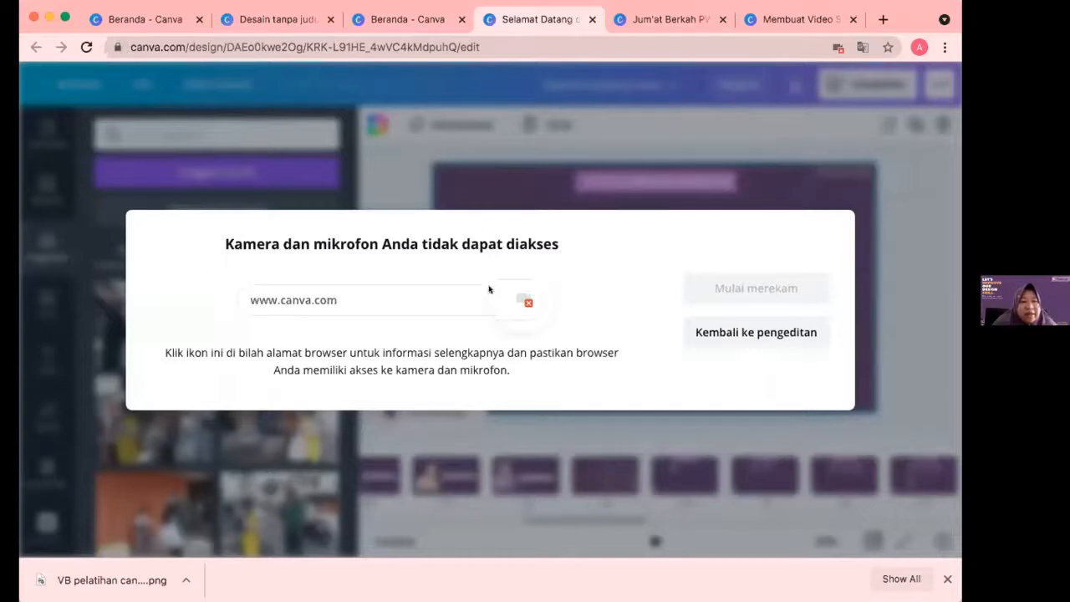
{"action": "left_click", "coordinate": [151, 136]}
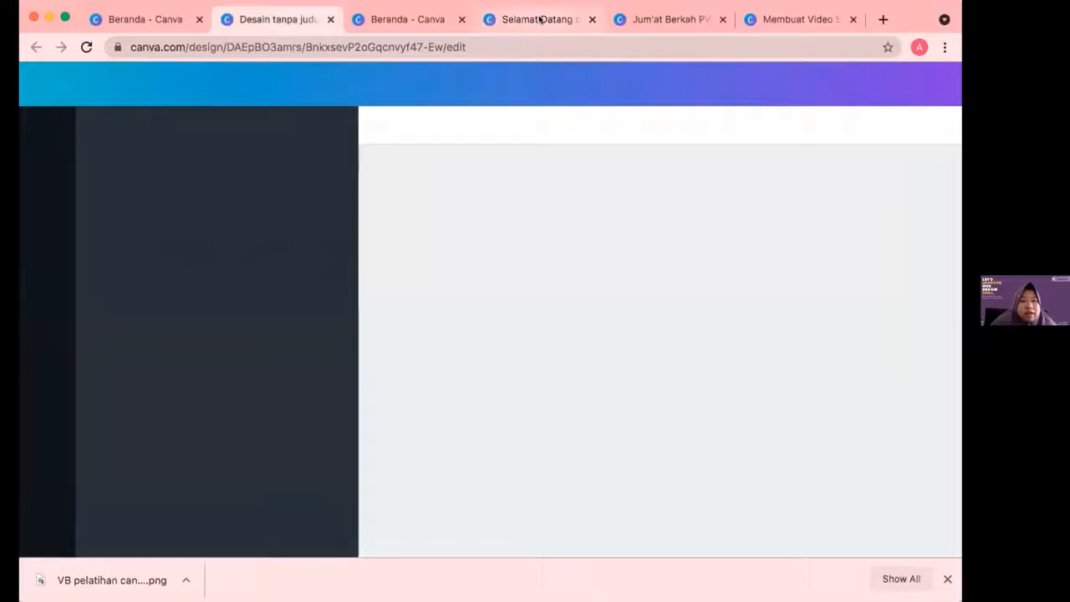
Look through the open Canva designs and the home page, ending at the Jum'at Berkah design
{"action": "left_click", "coordinate": [540, 20]}
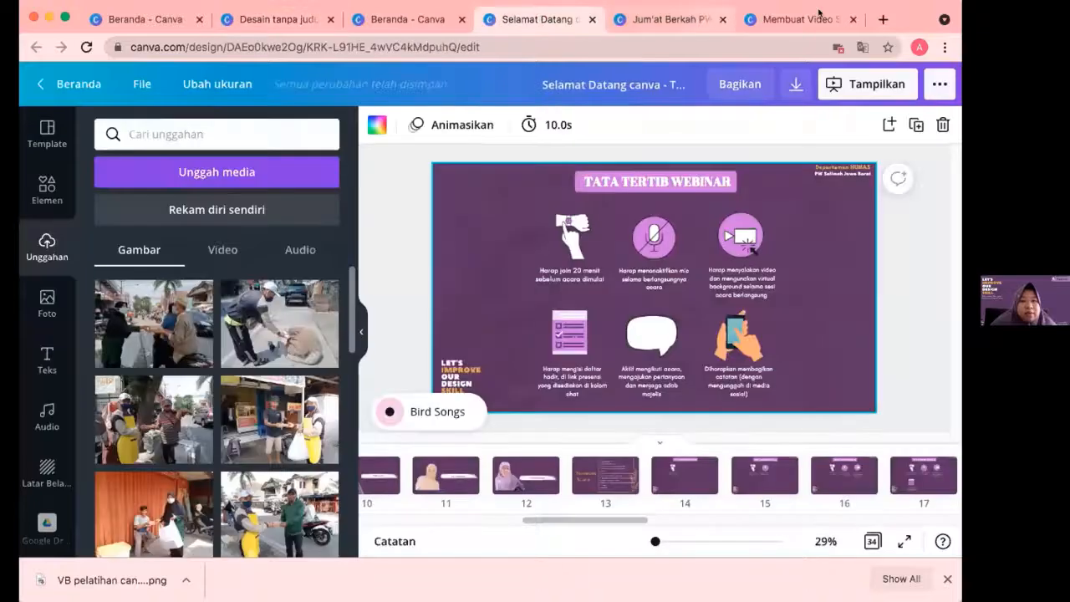
{"action": "left_click", "coordinate": [407, 27]}
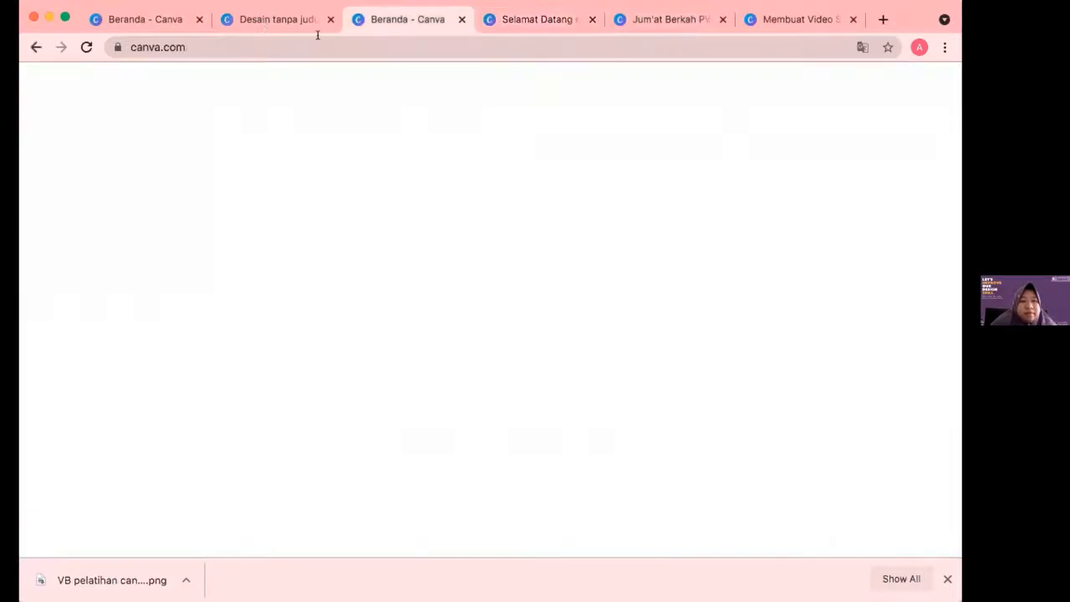
{"action": "left_click", "coordinate": [266, 13]}
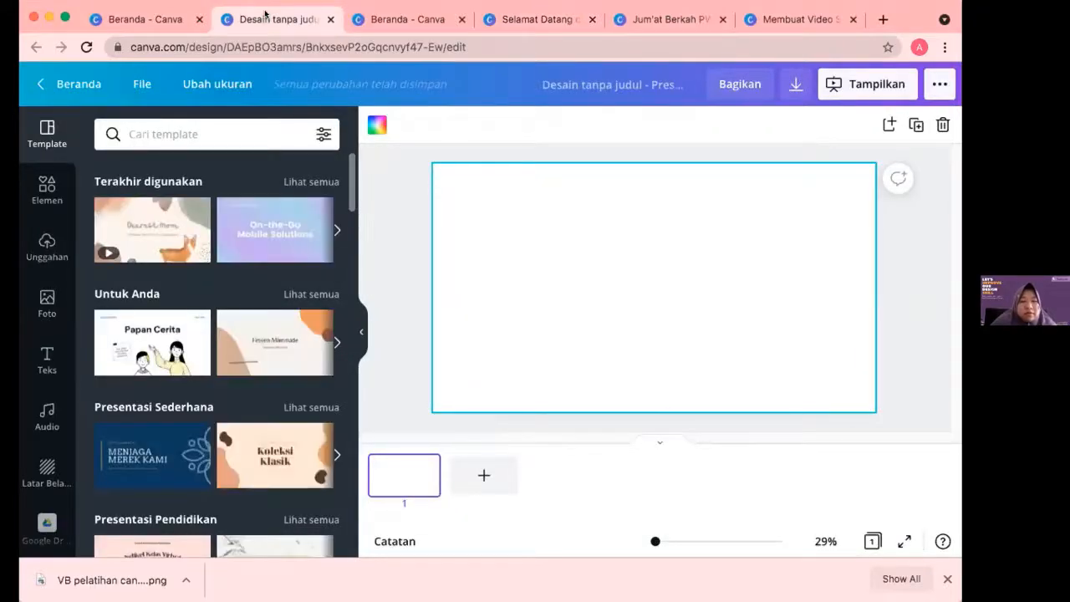
{"action": "left_click", "coordinate": [404, 20]}
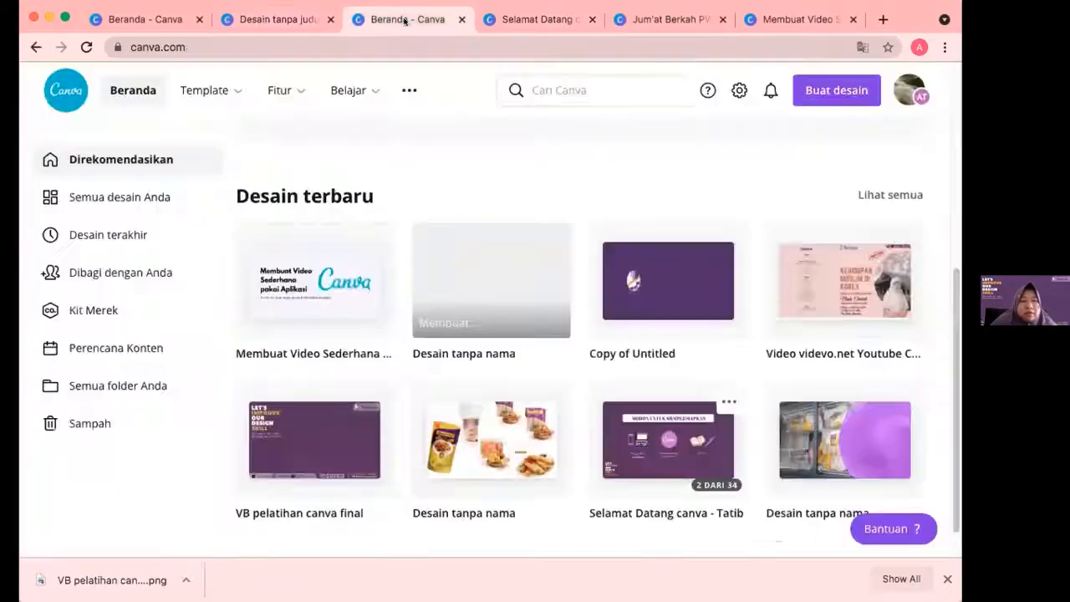
{"action": "left_click", "coordinate": [796, 15]}
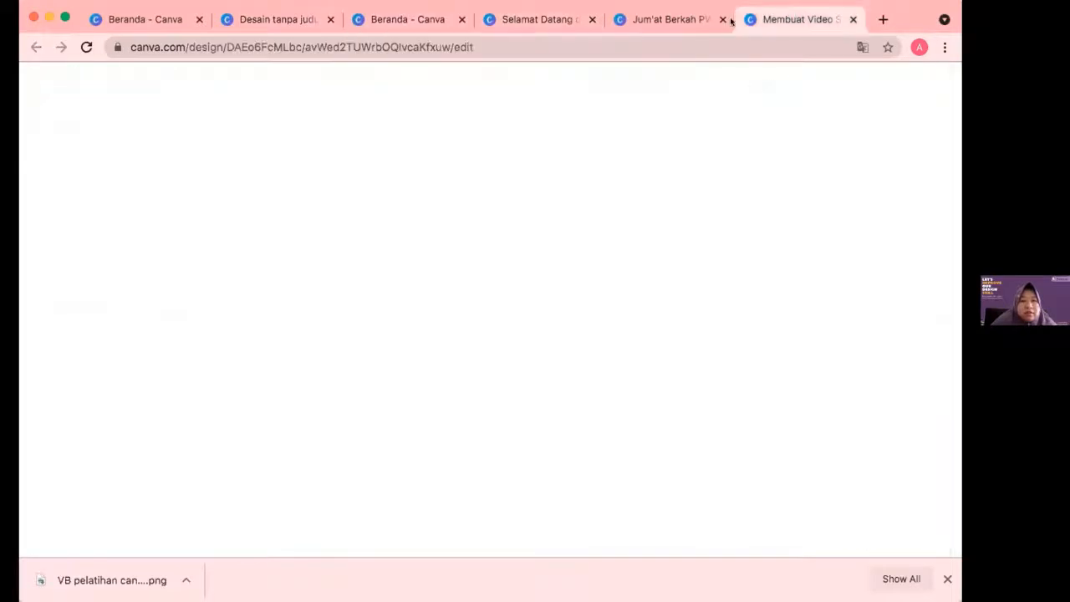
{"action": "left_click", "coordinate": [677, 18]}
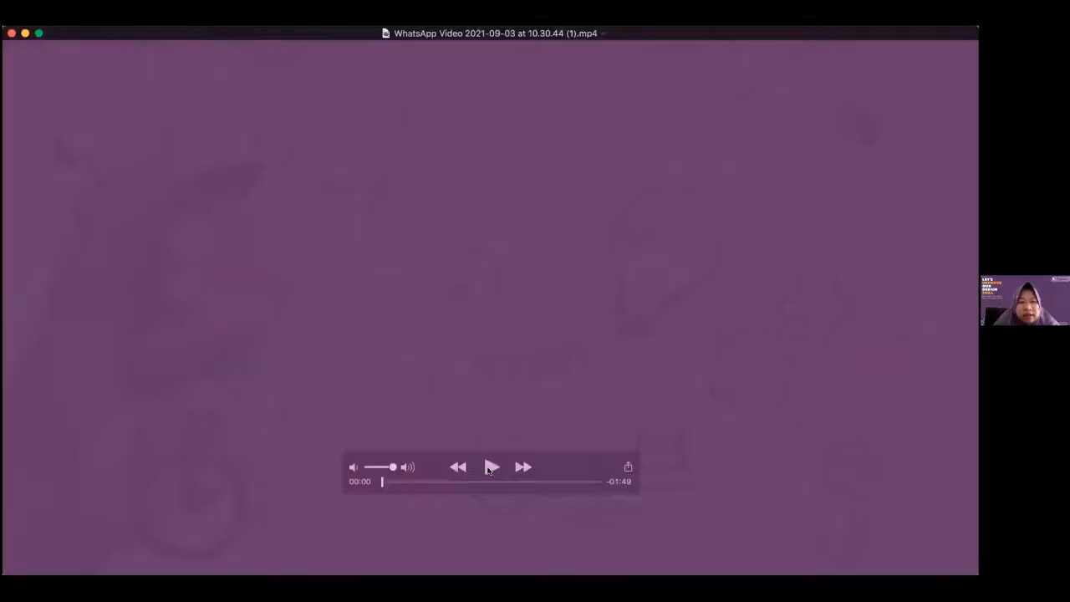
Play the finished "Let's Improve Our Design Skill" WhatsApp video in the video player
{"action": "left_click", "coordinate": [491, 467]}
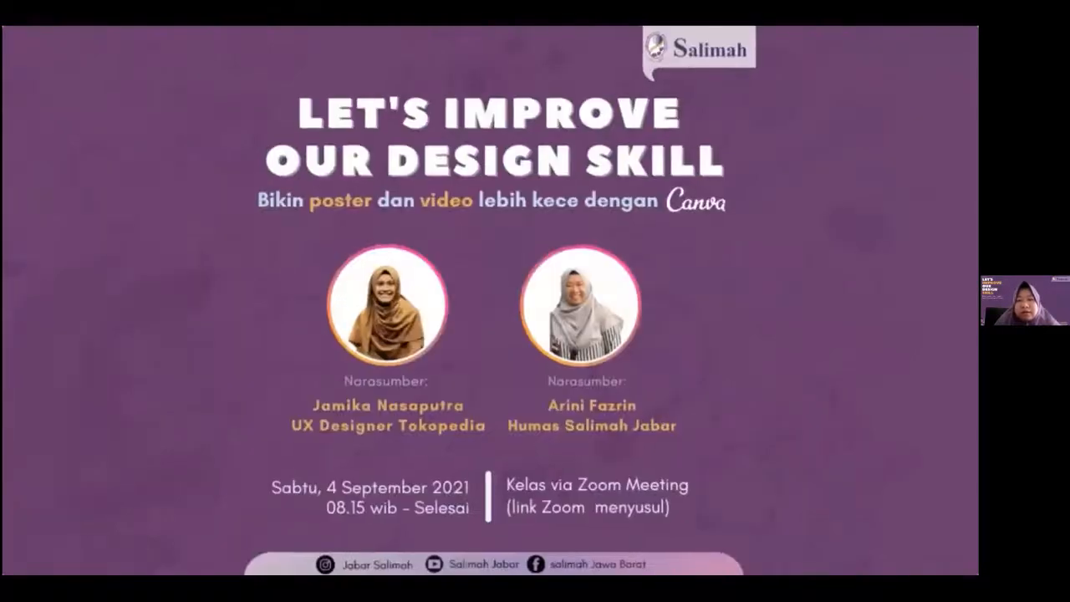
{"action": "mouse_move", "coordinate": [278, 406]}
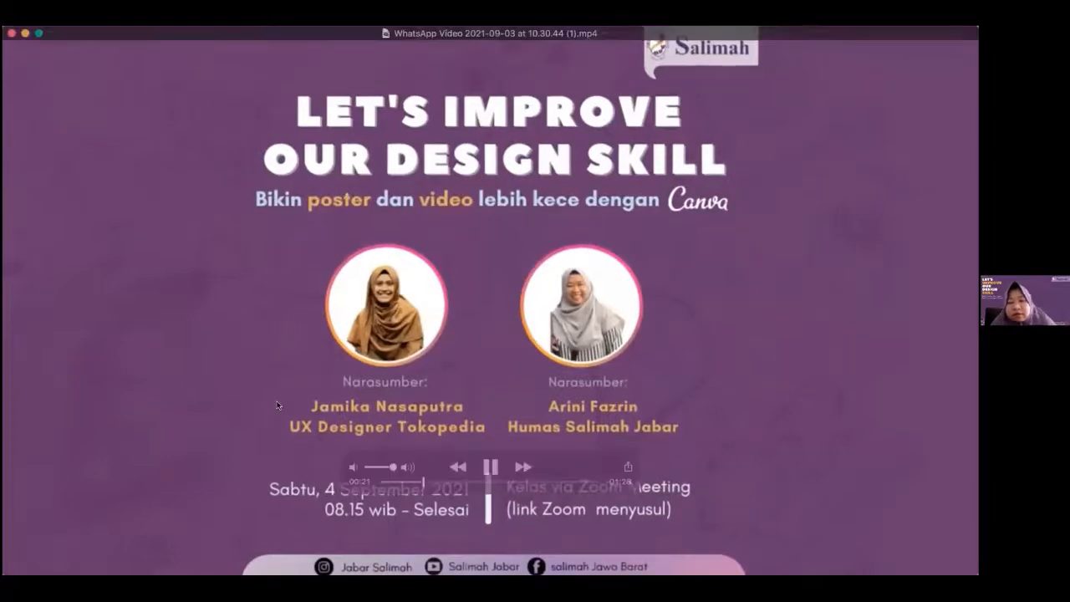
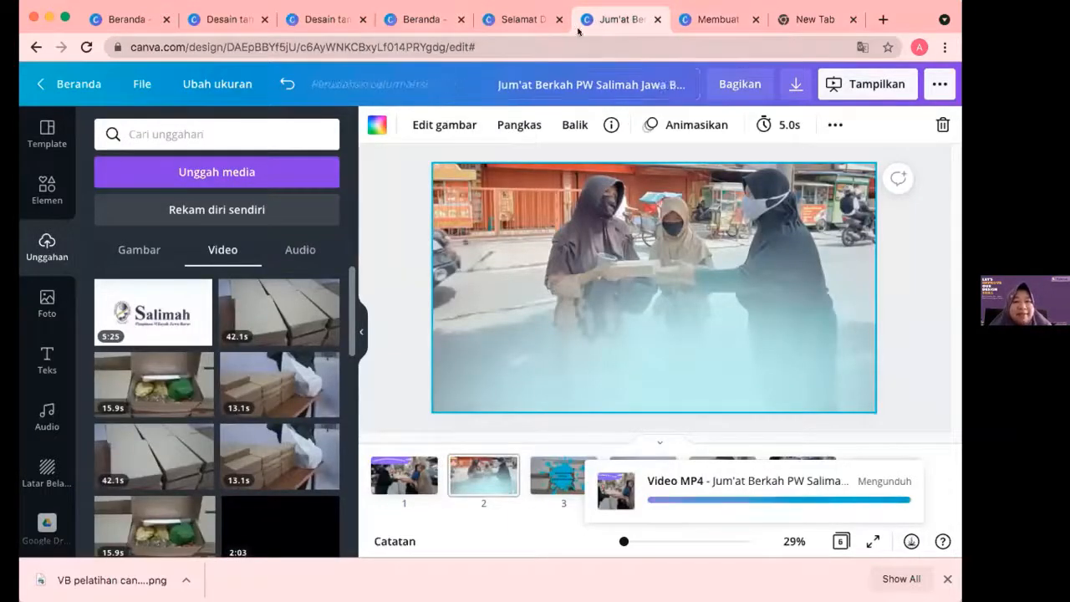
Switch to the Salimah Food product presentation and move the dimsum photo slightly lower on page 1
{"action": "left_click", "coordinate": [436, 18]}
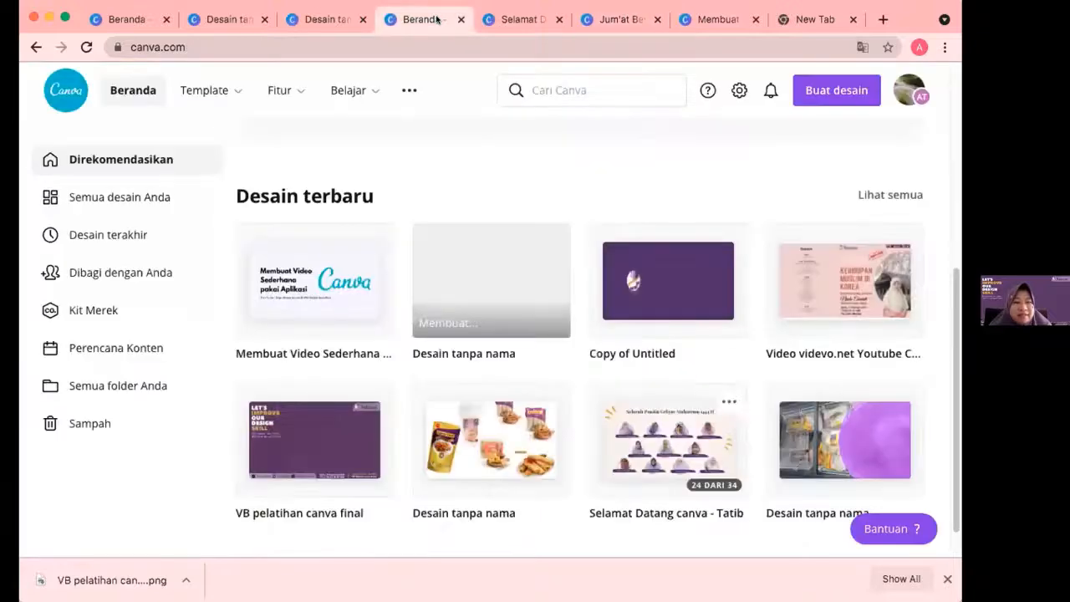
{"action": "left_click", "coordinate": [224, 19]}
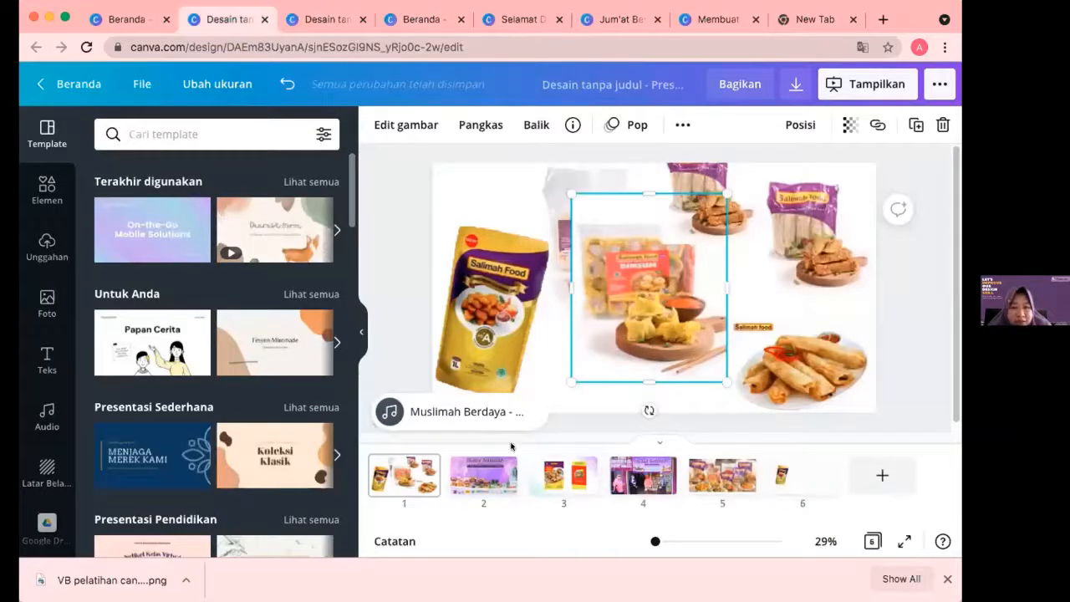
{"action": "left_click_drag", "start_coordinate": [629, 314], "coordinate": [649, 337]}
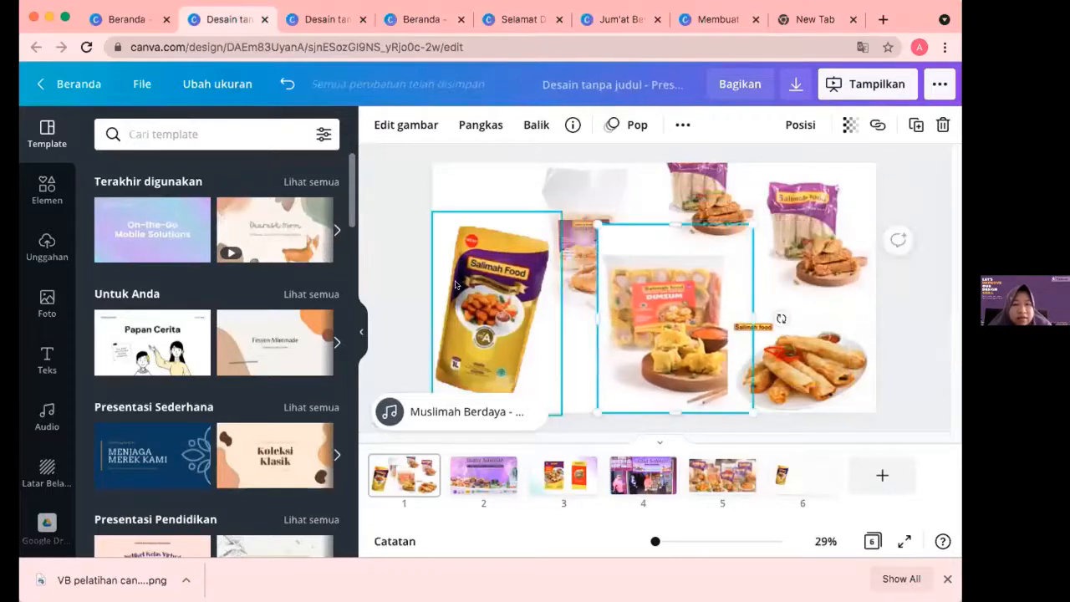
{"action": "left_click", "coordinate": [399, 256]}
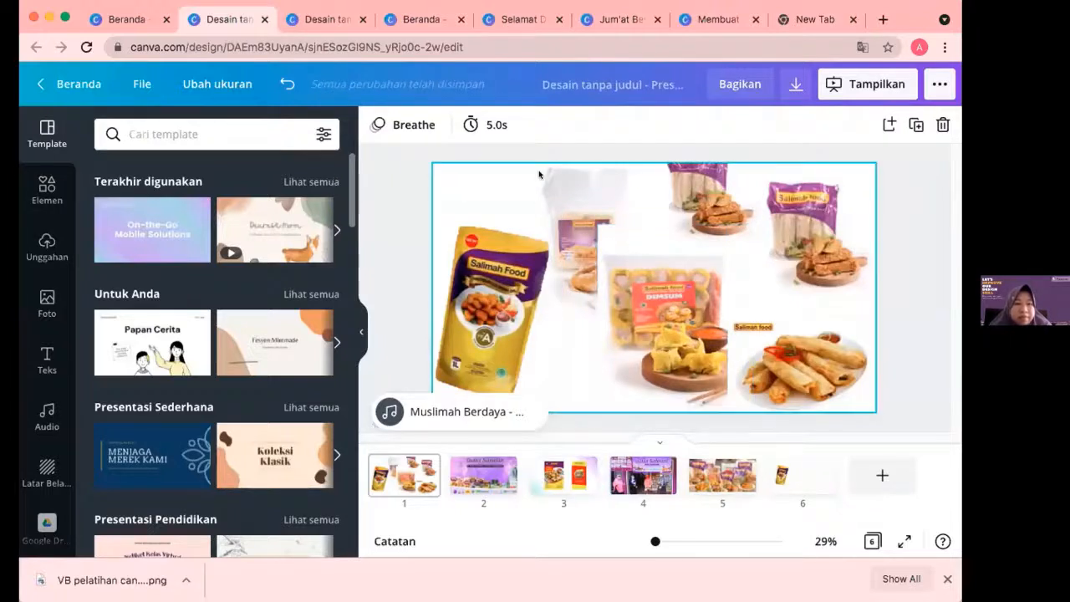
Try Penghapus LB background removal on the dimsum photo, and fit the photo at a smaller size beside the yellow Salimah Food pouch
{"action": "left_click", "coordinate": [647, 225]}
{"action": "left_click", "coordinate": [406, 125]}
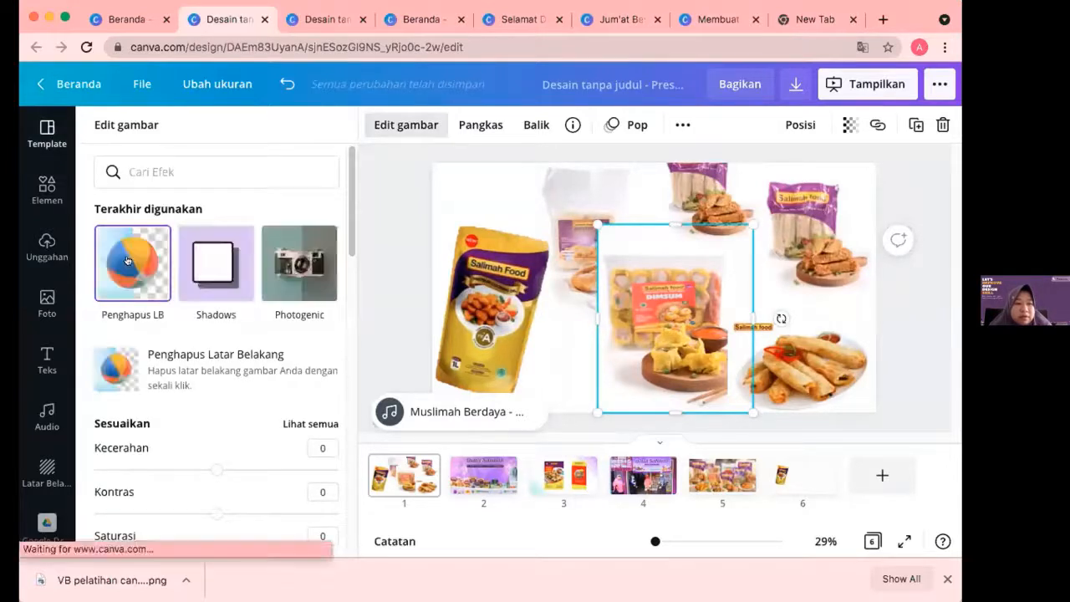
{"action": "left_click", "coordinate": [130, 253]}
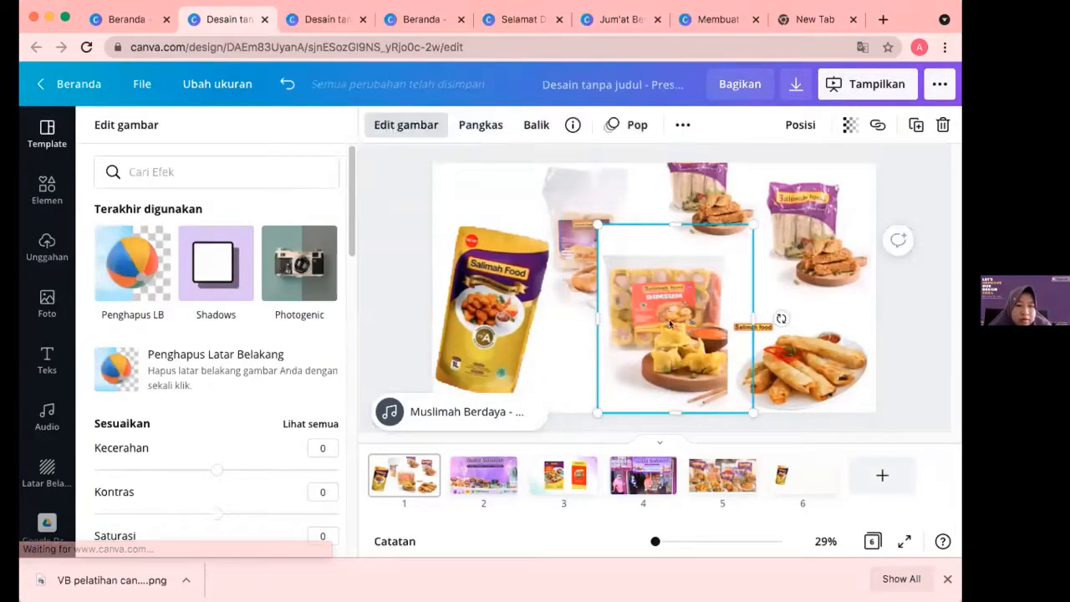
{"action": "left_click_drag", "start_coordinate": [703, 336], "coordinate": [580, 305]}
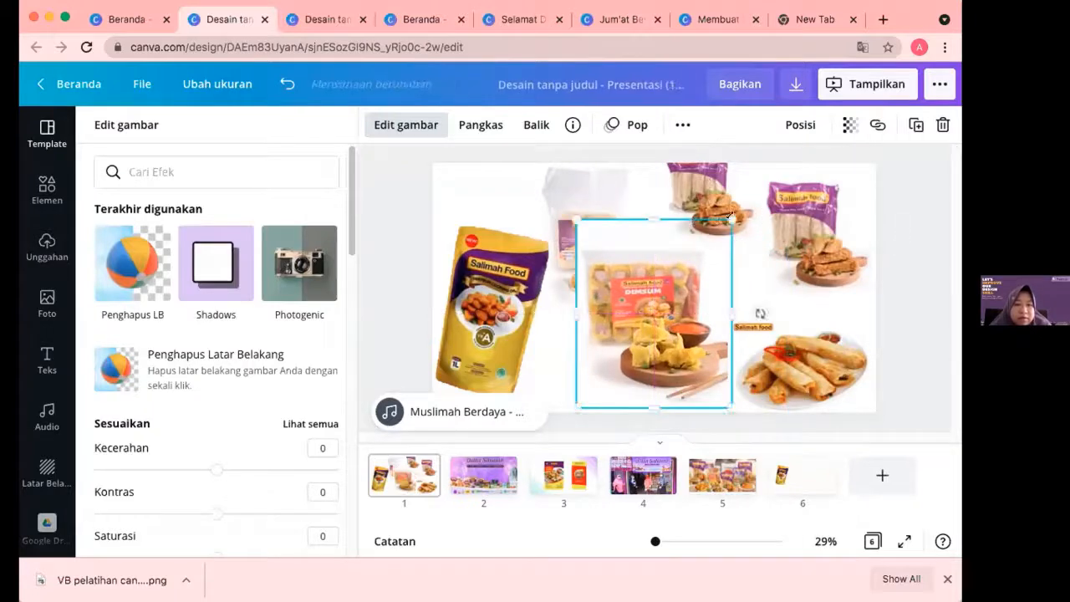
{"action": "left_click_drag", "start_coordinate": [709, 238], "coordinate": [679, 283]}
Check the Jum'at Berkah video download and look at the audio library in the Salimah Food presentation
{"action": "left_click", "coordinate": [596, 23]}
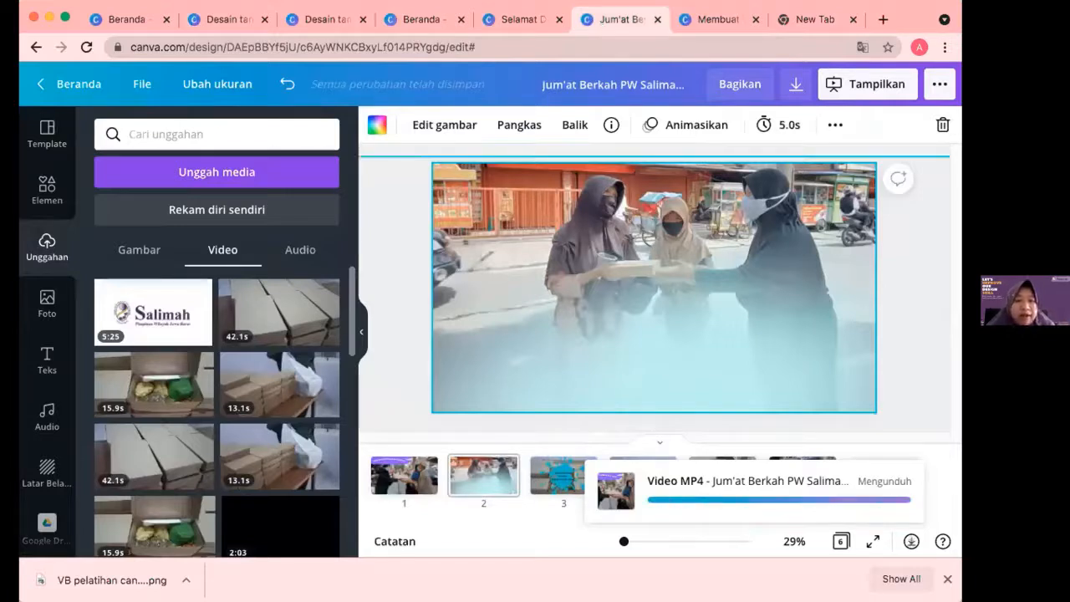
{"action": "left_click", "coordinate": [333, 21]}
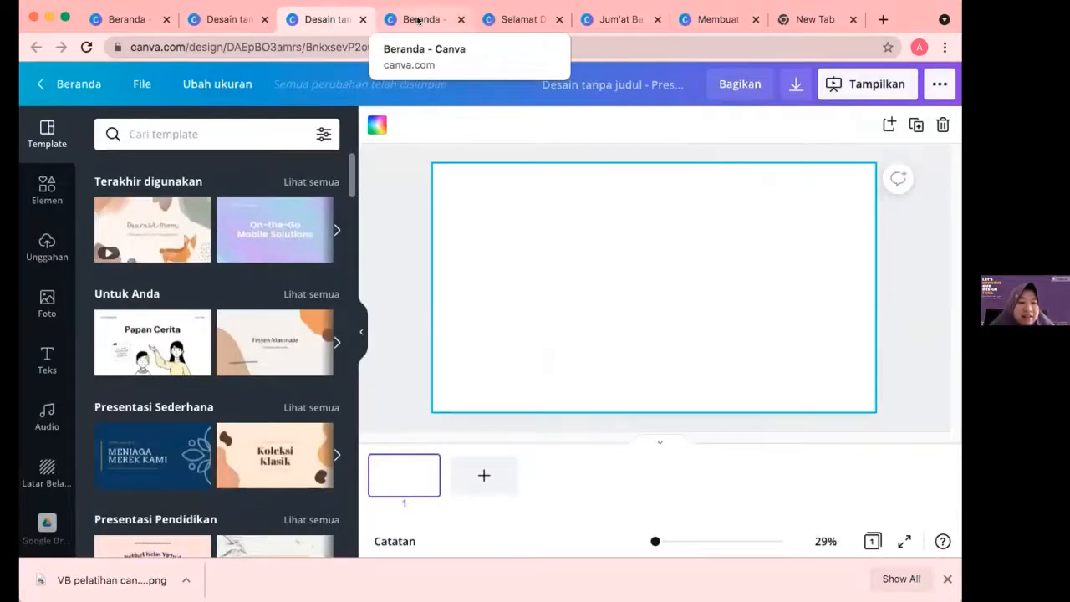
{"action": "left_click", "coordinate": [418, 20]}
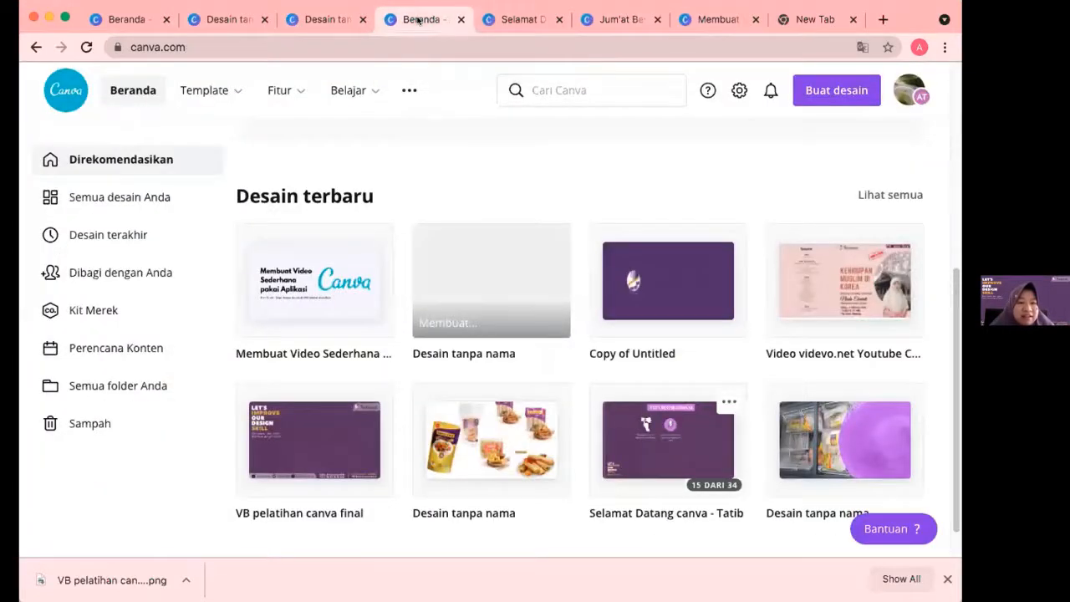
{"action": "left_click", "coordinate": [214, 20]}
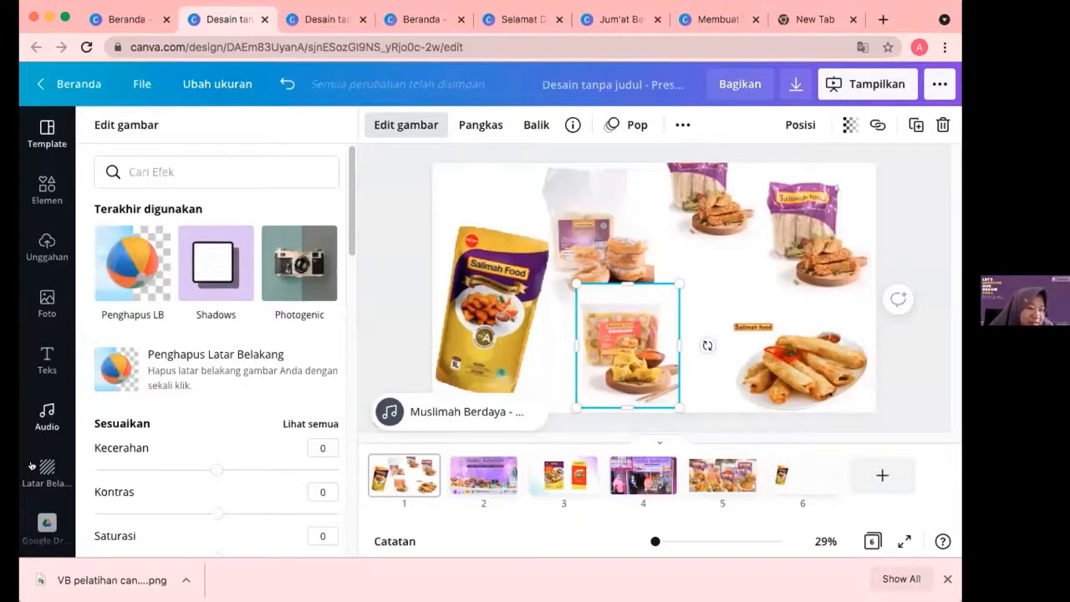
{"action": "left_click", "coordinate": [47, 414]}
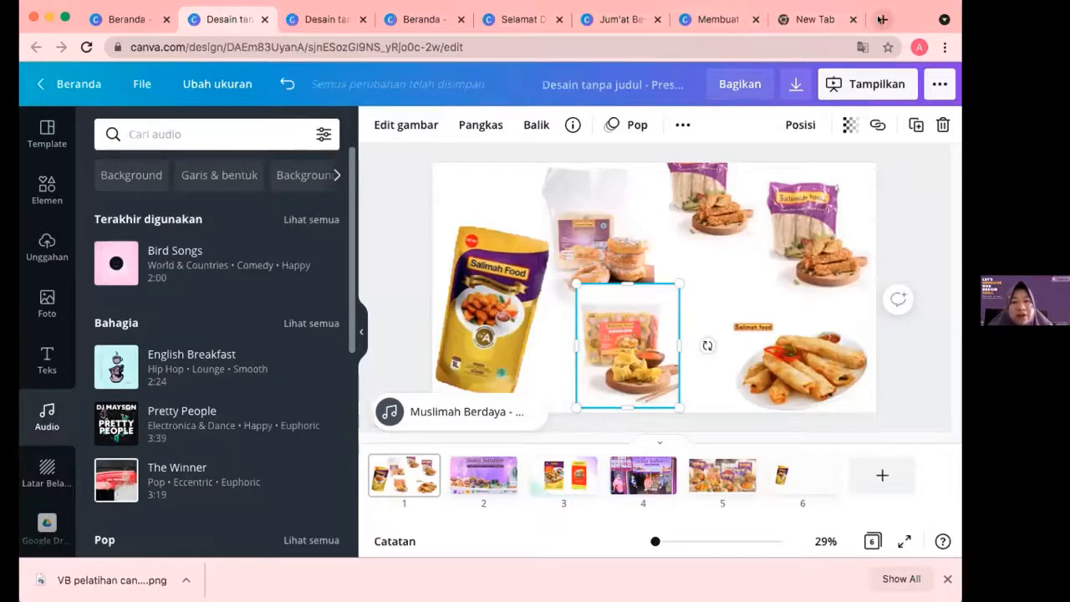
Try to open the Salimah Jabar channel's YouTube Studio from YouTube in a new tab, and close that tab
{"action": "left_click", "coordinate": [883, 20]}
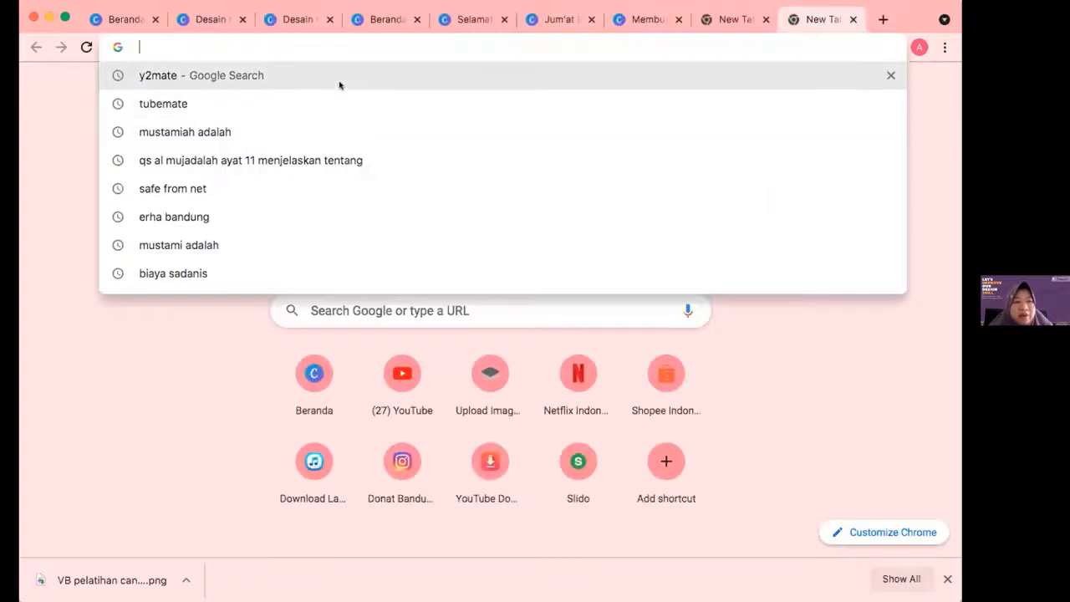
{"action": "left_click", "coordinate": [398, 375]}
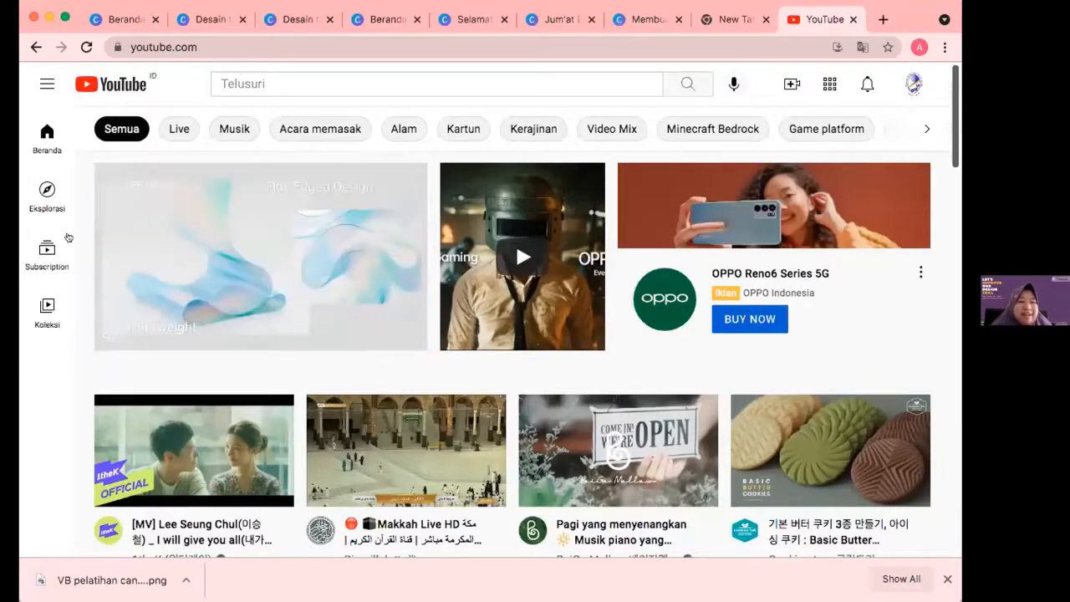
{"action": "left_click", "coordinate": [912, 85]}
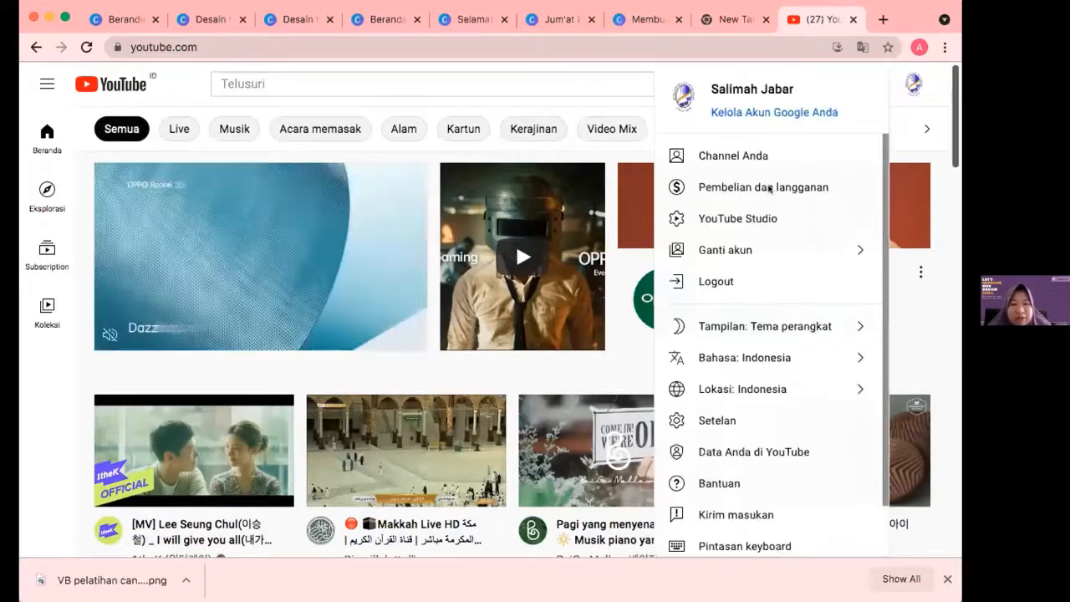
{"action": "left_click", "coordinate": [735, 221]}
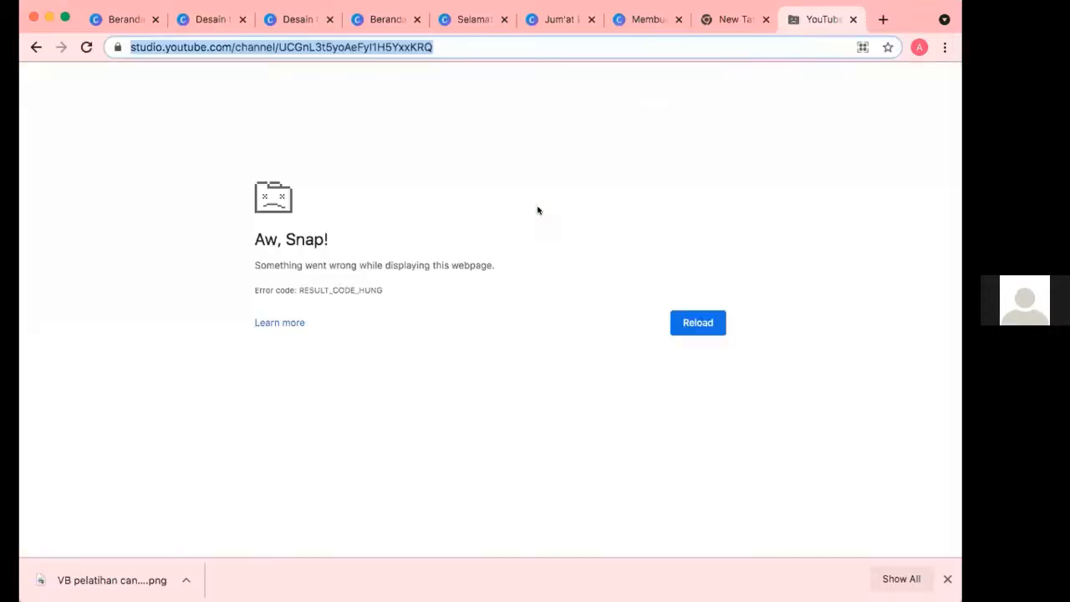
{"action": "left_click", "coordinate": [852, 19]}
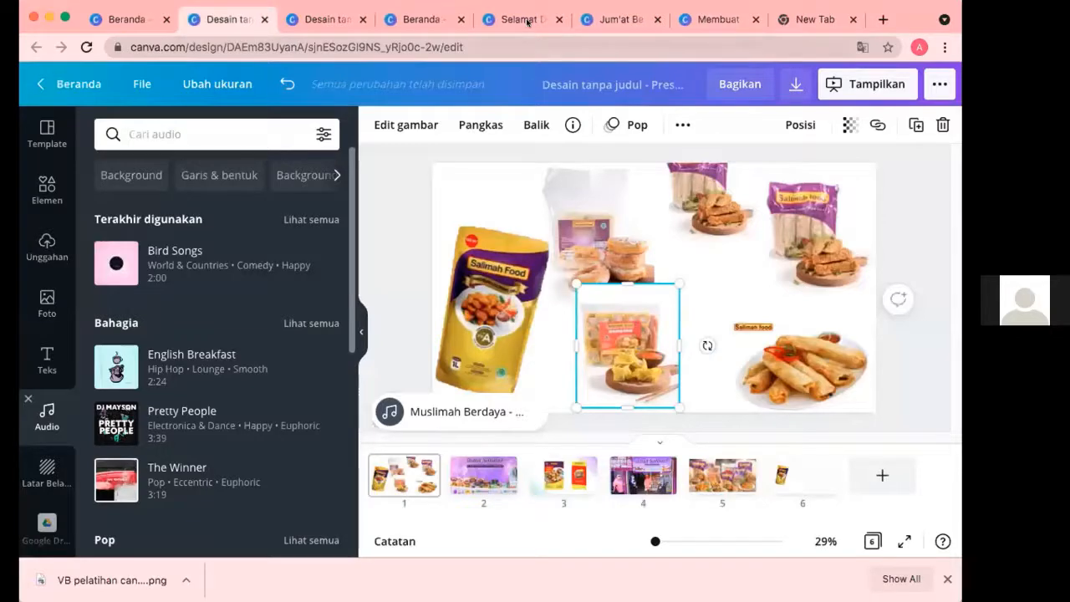
Revisit the Selamat Datang canva and Jum'at Berkah designs and switch to the blank untitled presentation
{"action": "left_click", "coordinate": [527, 19]}
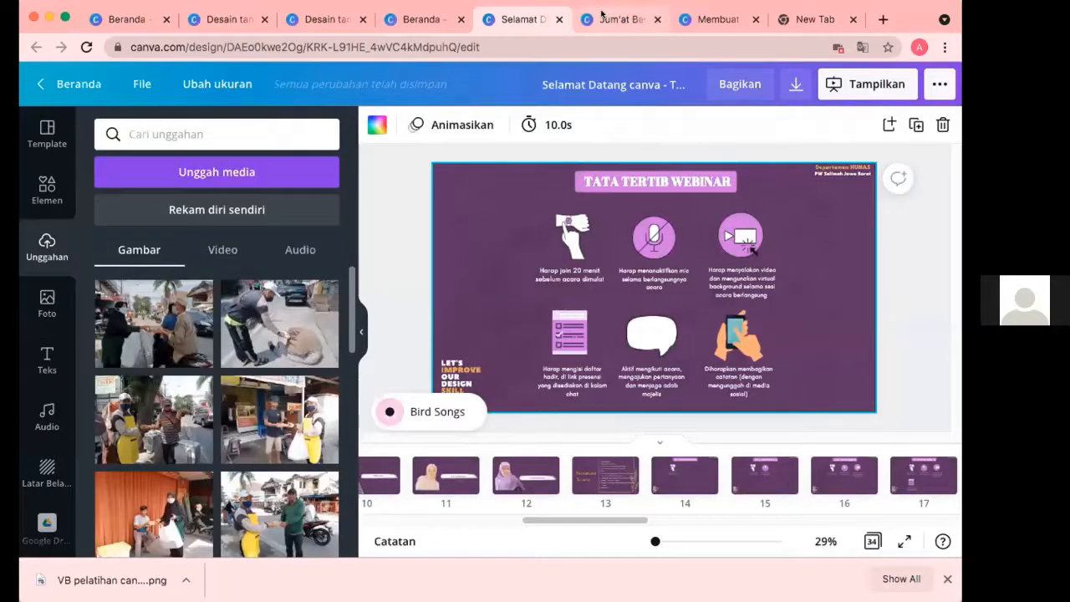
{"action": "left_click", "coordinate": [601, 15]}
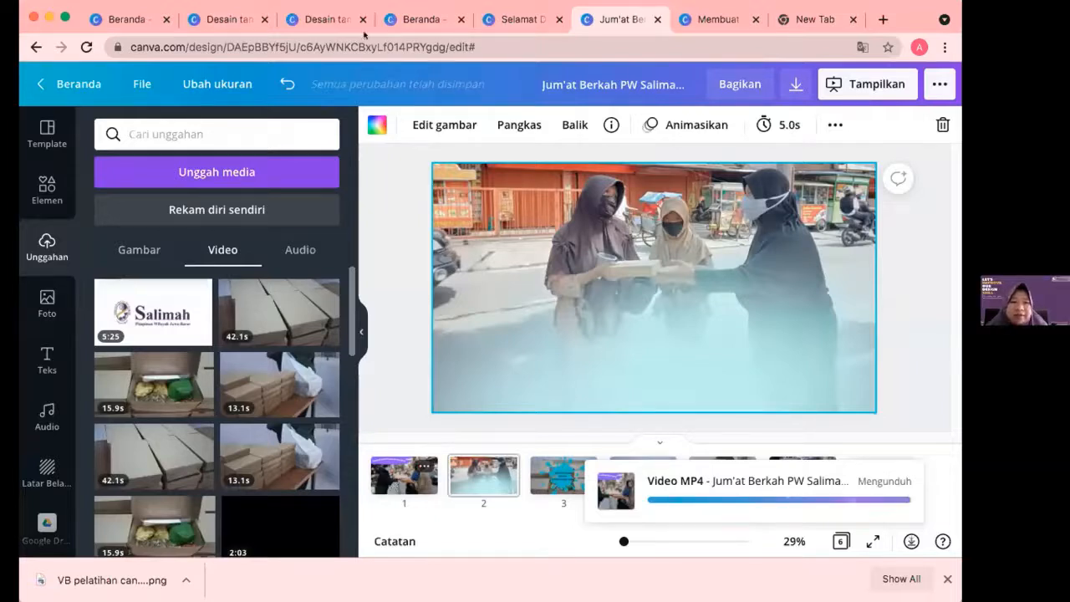
{"action": "left_click", "coordinate": [306, 19]}
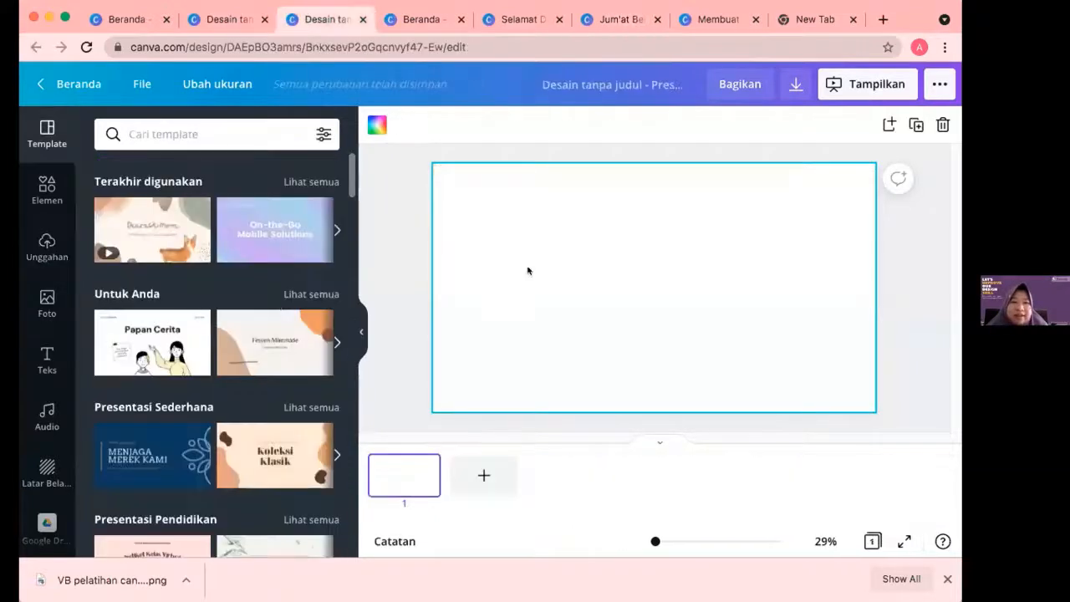
Search the elements for "bingkai" and add the circular photo frame to the blank page
{"action": "left_click", "coordinate": [40, 186]}
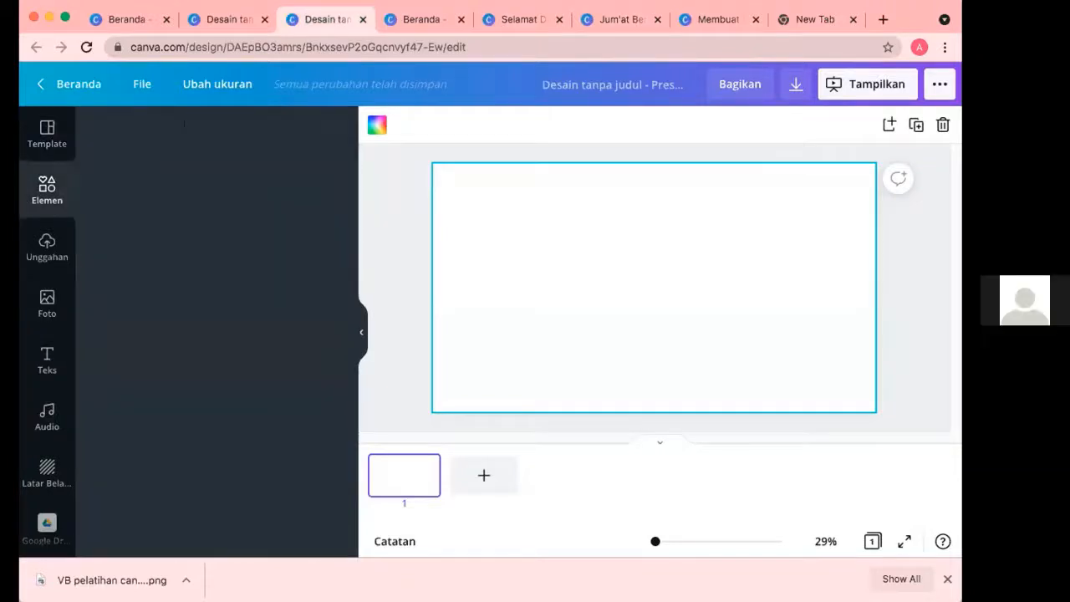
{"action": "left_click", "coordinate": [201, 123]}
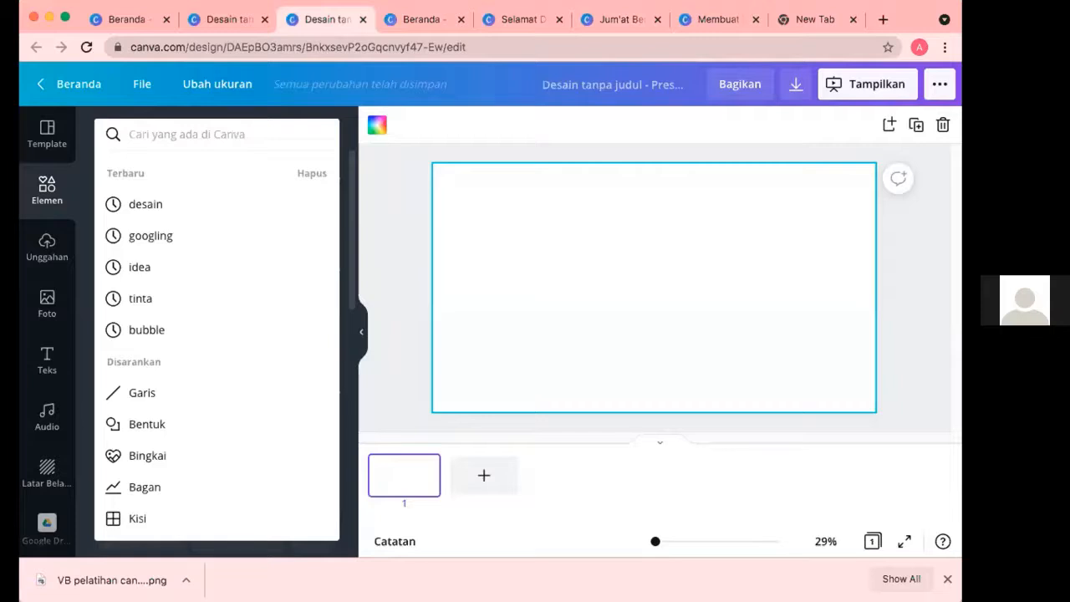
{"action": "type", "text": "bingkai"}
{"action": "key", "text": "Return"}
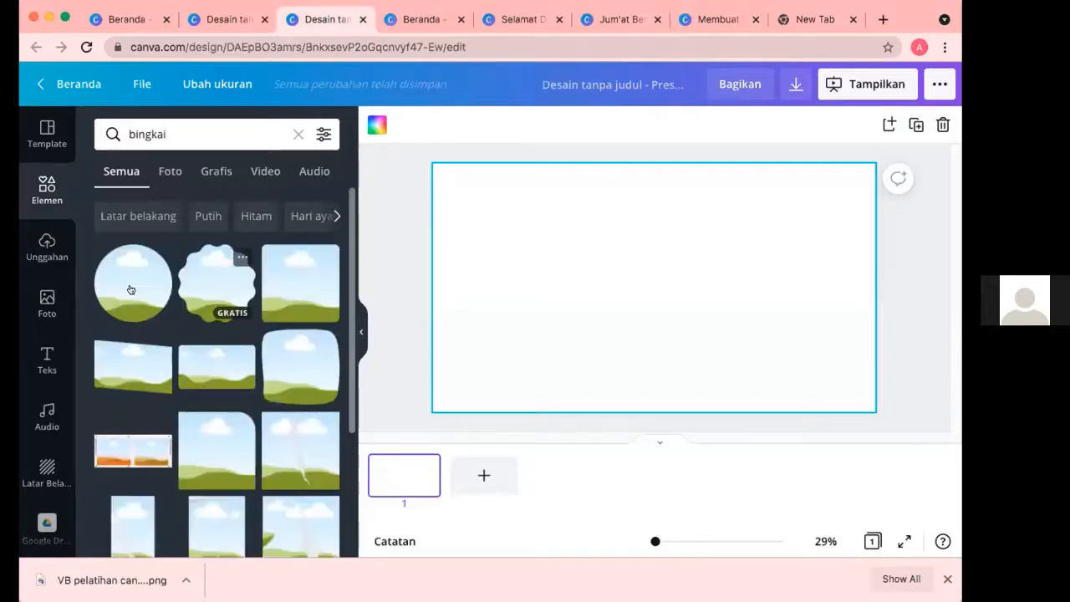
{"action": "left_click", "coordinate": [134, 291]}
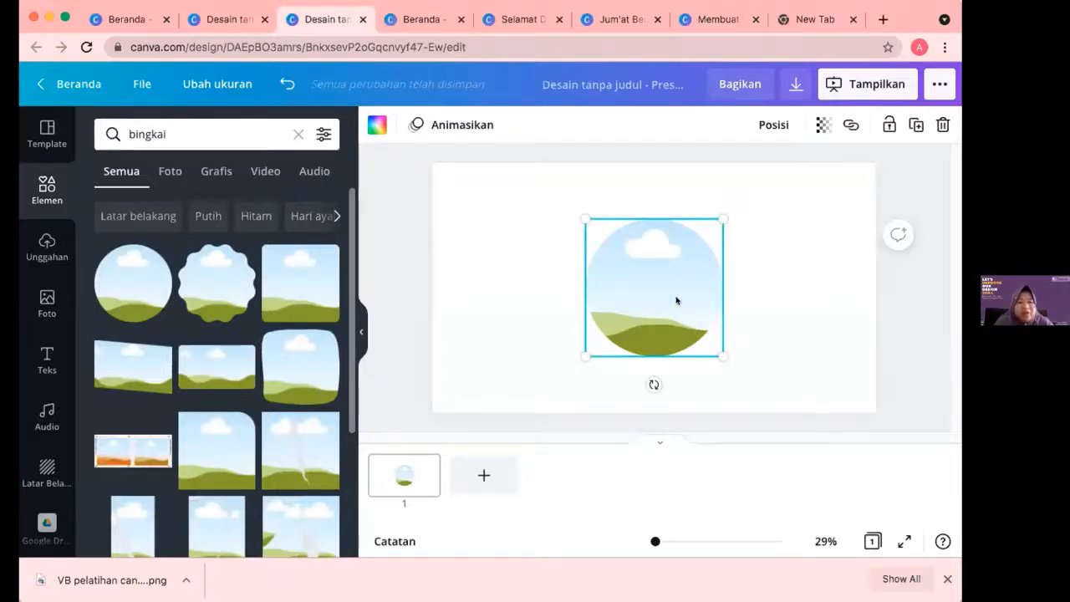
Browse the uploaded images for a photo to put in the circular frame
{"action": "left_click", "coordinate": [66, 239]}
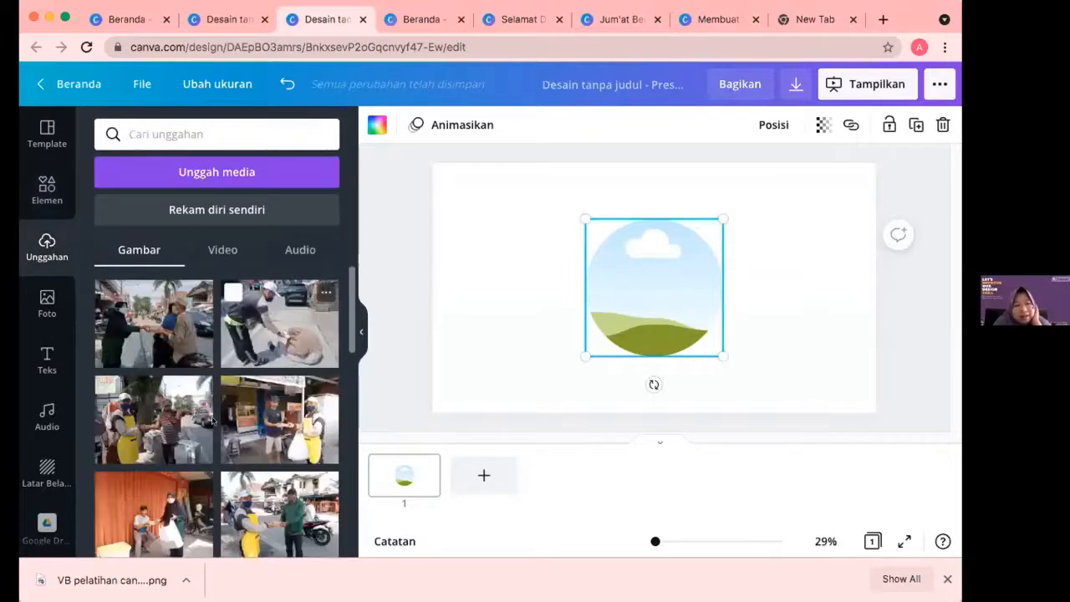
{"action": "scroll", "coordinate": [212, 421], "scroll_direction": "down", "scroll_amount": 3}
{"action": "scroll", "coordinate": [209, 417], "scroll_direction": "down", "scroll_amount": 3}
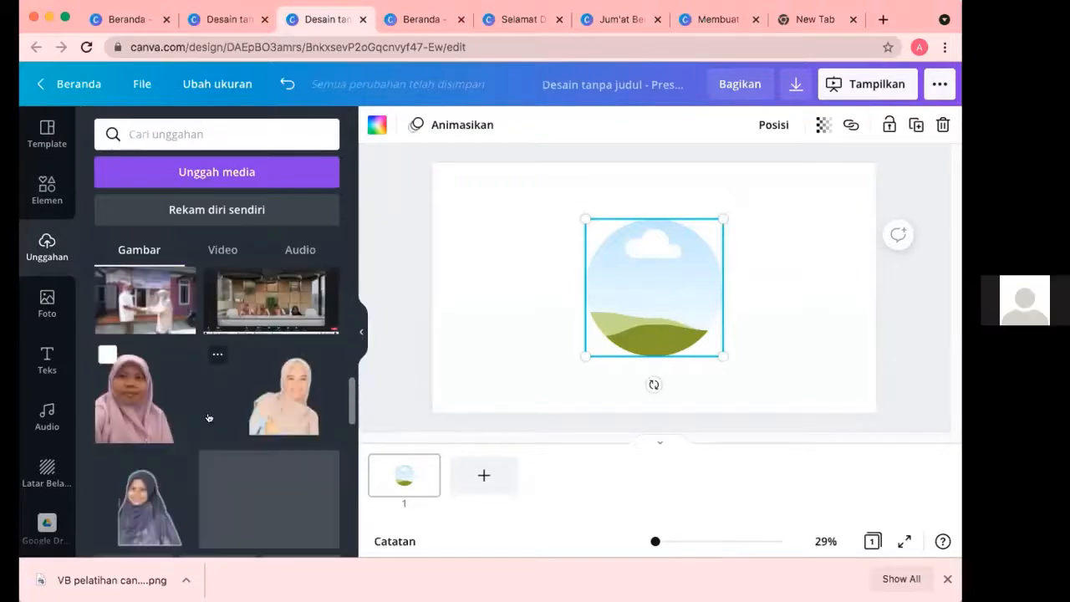
{"action": "scroll", "coordinate": [212, 421], "scroll_direction": "down", "scroll_amount": 3}
{"action": "scroll", "coordinate": [210, 419], "scroll_direction": "down", "scroll_amount": 3}
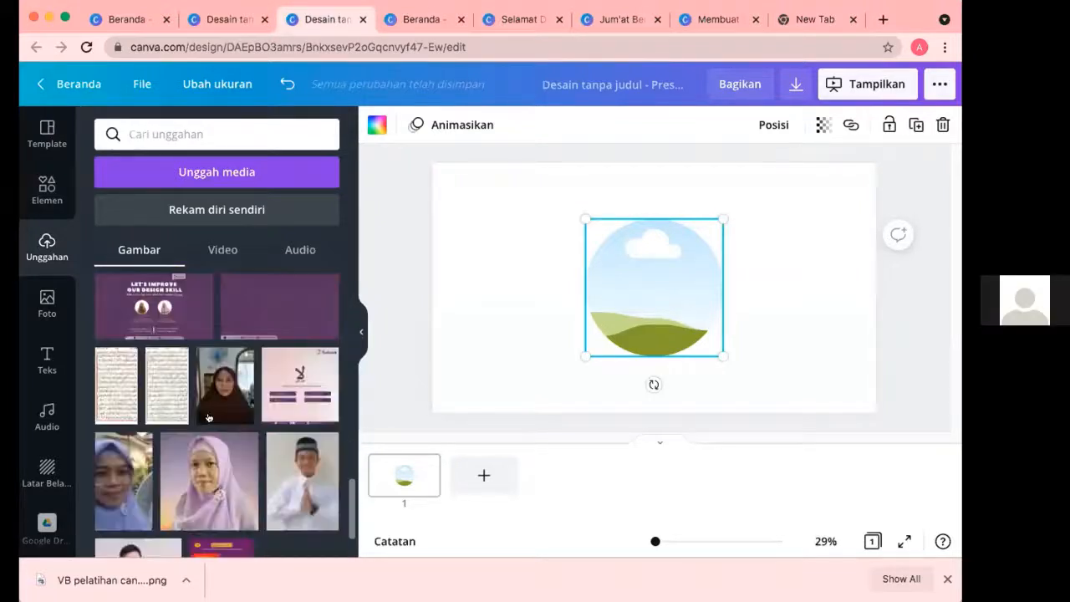
{"action": "scroll", "coordinate": [211, 420], "scroll_direction": "down", "scroll_amount": 5}
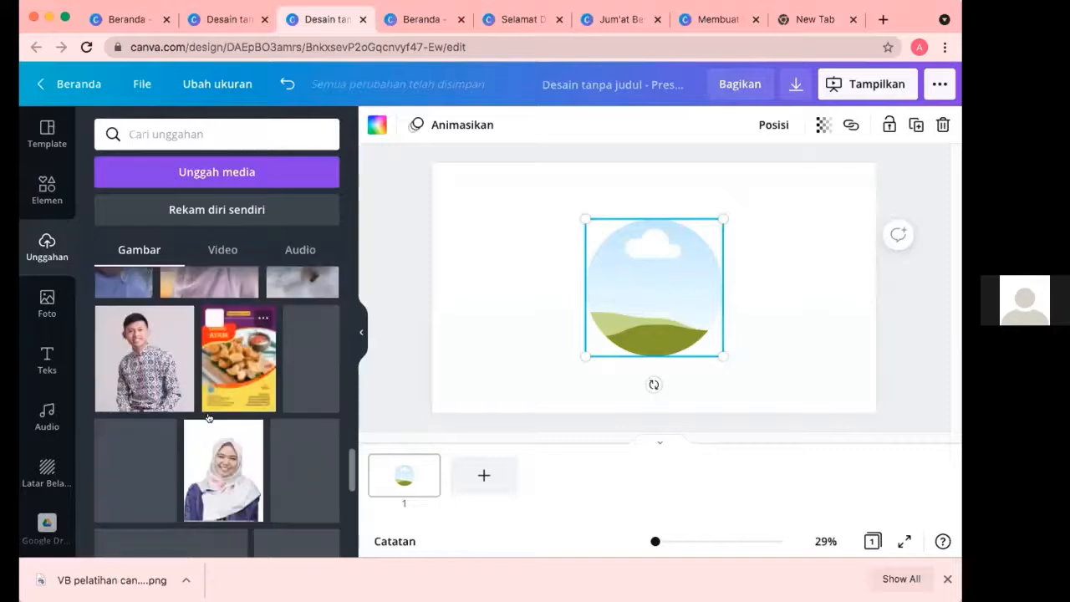
{"action": "scroll", "coordinate": [209, 418], "scroll_direction": "down", "scroll_amount": 2}
{"action": "scroll", "coordinate": [209, 419], "scroll_direction": "down", "scroll_amount": 3}
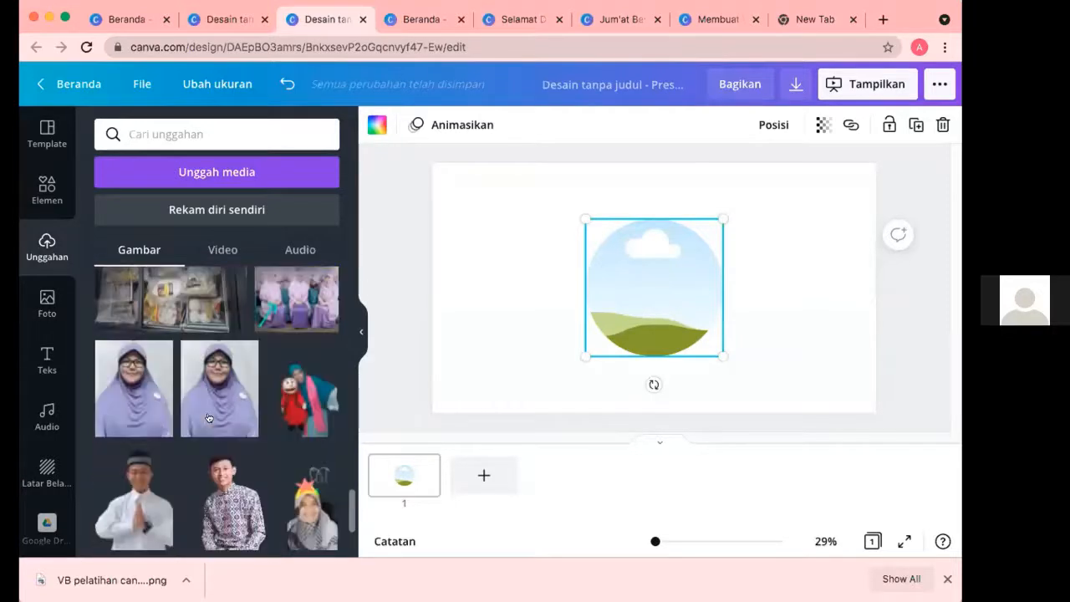
{"action": "scroll", "coordinate": [211, 419], "scroll_direction": "down", "scroll_amount": 4}
{"action": "scroll", "coordinate": [213, 421], "scroll_direction": "down", "scroll_amount": 5}
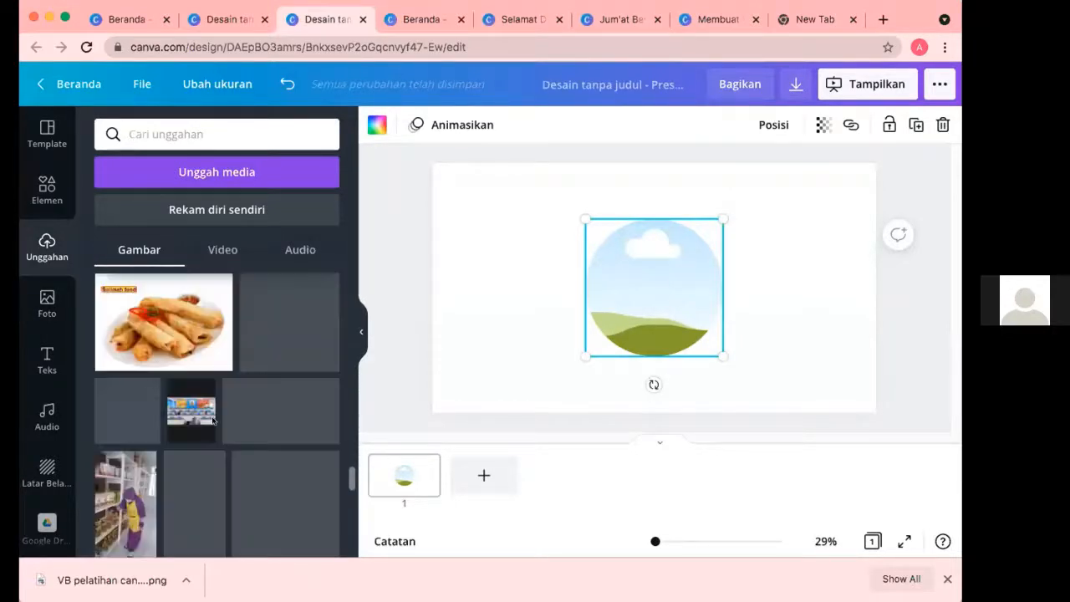
{"action": "scroll", "coordinate": [211, 419], "scroll_direction": "down", "scroll_amount": 4}
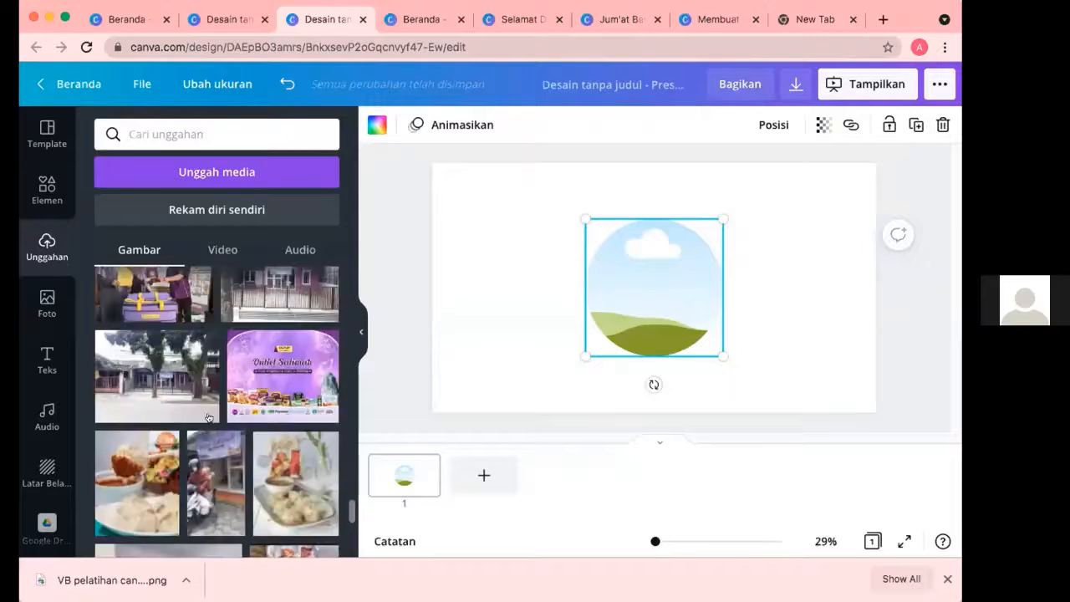
{"action": "scroll", "coordinate": [211, 419], "scroll_direction": "up", "scroll_amount": 4}
{"action": "scroll", "coordinate": [212, 420], "scroll_direction": "down", "scroll_amount": 5}
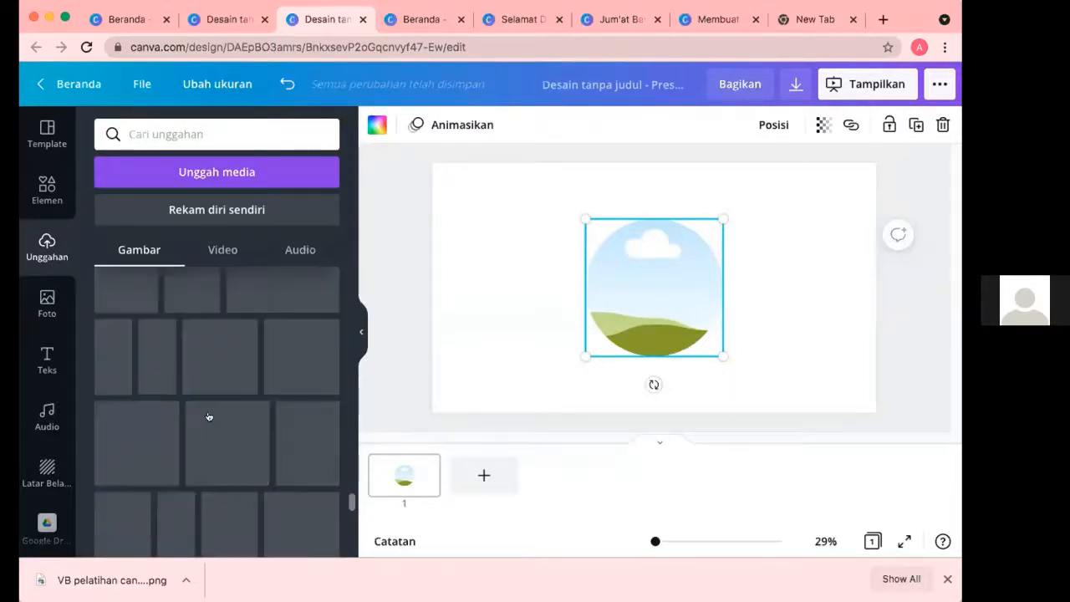
{"action": "scroll", "coordinate": [213, 420], "scroll_direction": "up", "scroll_amount": 10}
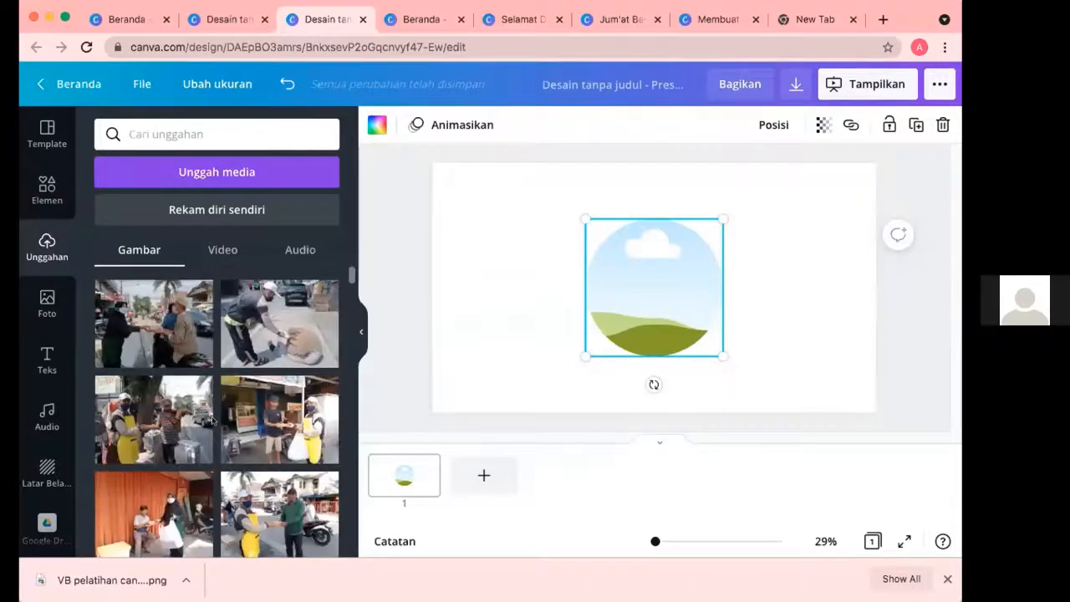
Fill the circular frame with the uploaded photo of the food handover at the stall, and shift the photo left so both people show
{"action": "left_click", "coordinate": [285, 418]}
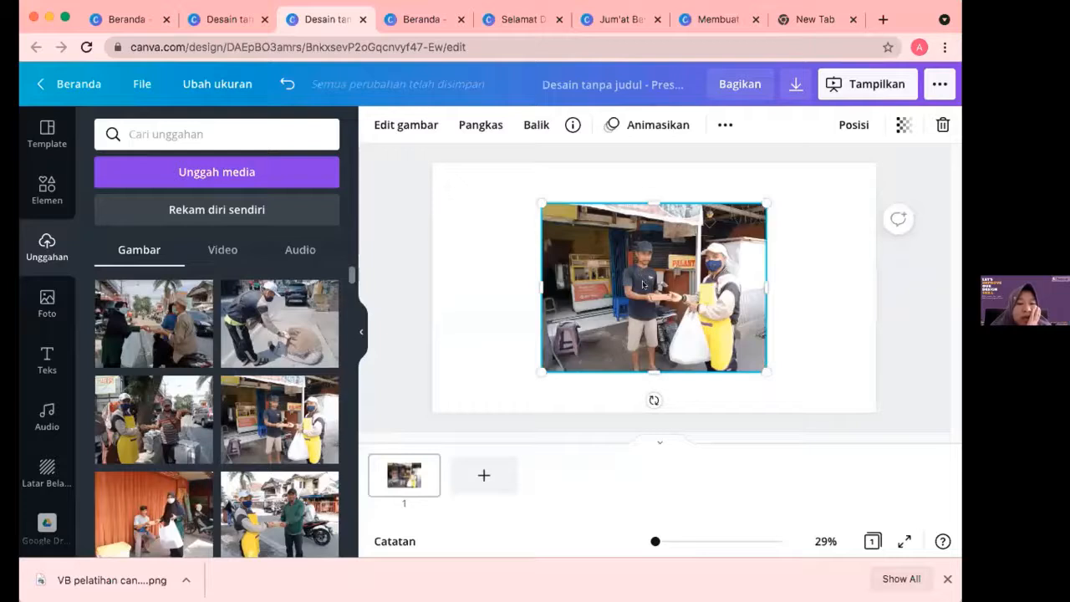
{"action": "mouse_move", "coordinate": [643, 285]}
{"action": "left_mouse_down"}
{"action": "mouse_move", "coordinate": [634, 281]}
{"action": "mouse_move", "coordinate": [648, 270]}
{"action": "mouse_move", "coordinate": [635, 272]}
{"action": "mouse_move", "coordinate": [654, 263]}
{"action": "mouse_move", "coordinate": [637, 269]}
{"action": "left_mouse_up"}
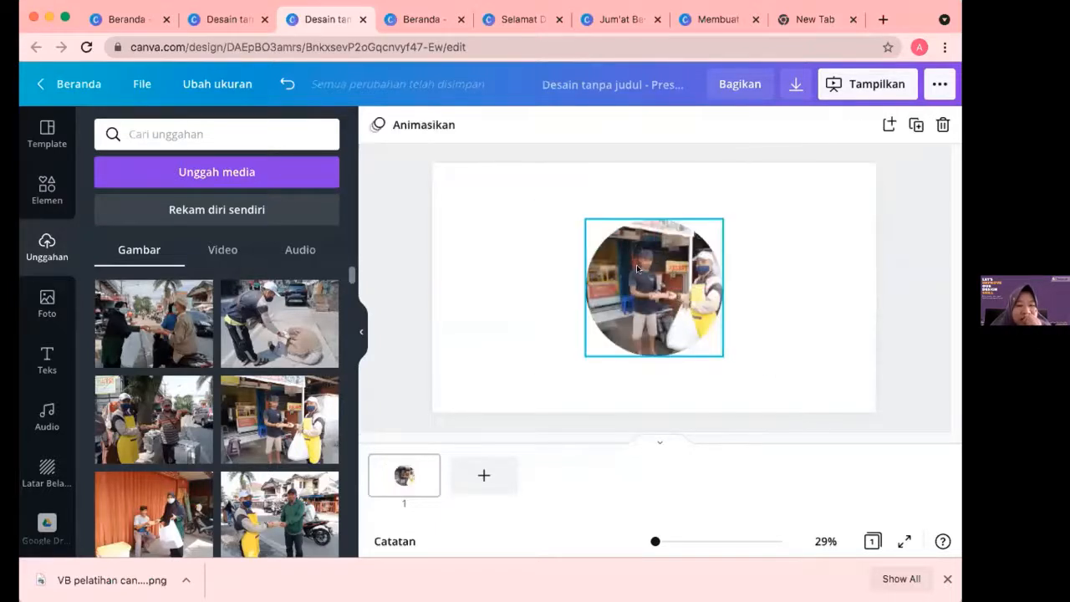
{"action": "left_click", "coordinate": [808, 319]}
{"action": "left_click", "coordinate": [657, 288]}
{"action": "double_click", "coordinate": [634, 286]}
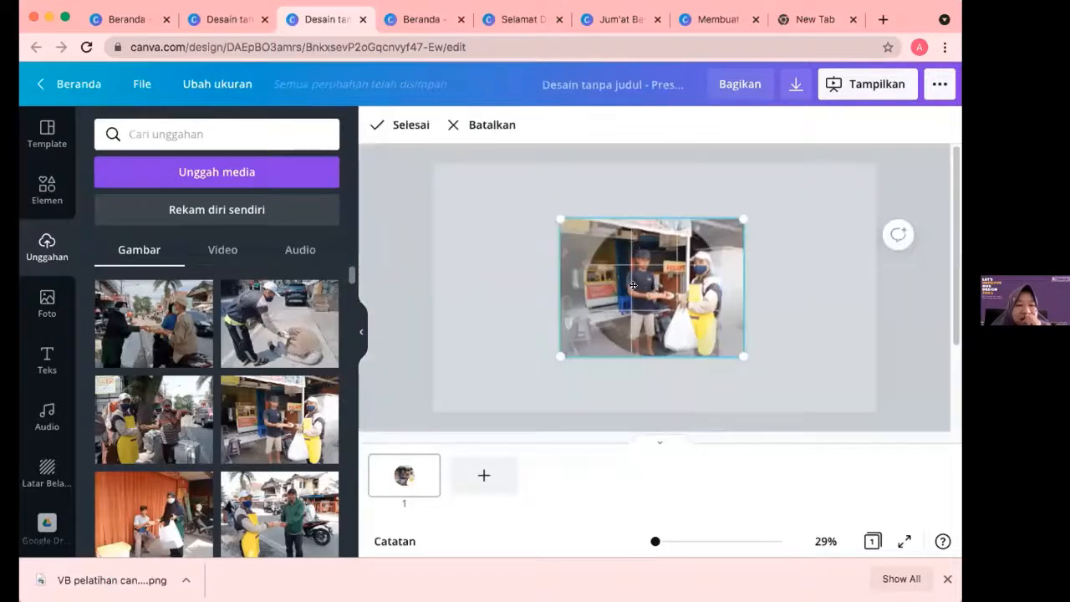
{"action": "mouse_move", "coordinate": [632, 286]}
{"action": "left_mouse_down"}
{"action": "mouse_move", "coordinate": [620, 277]}
{"action": "mouse_move", "coordinate": [630, 273]}
{"action": "left_mouse_up"}
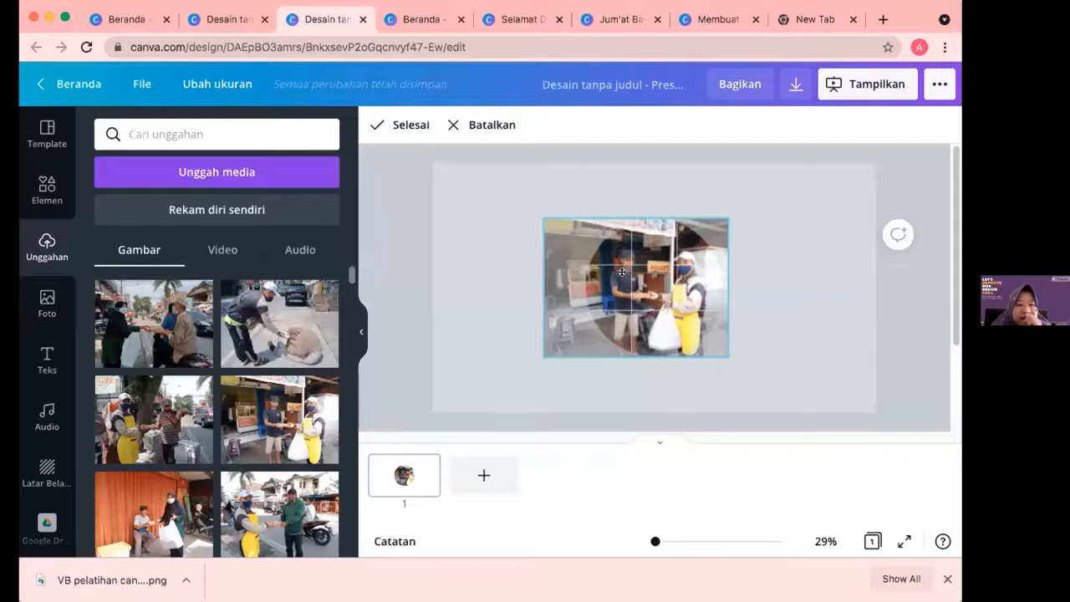
{"action": "left_click", "coordinate": [756, 259]}
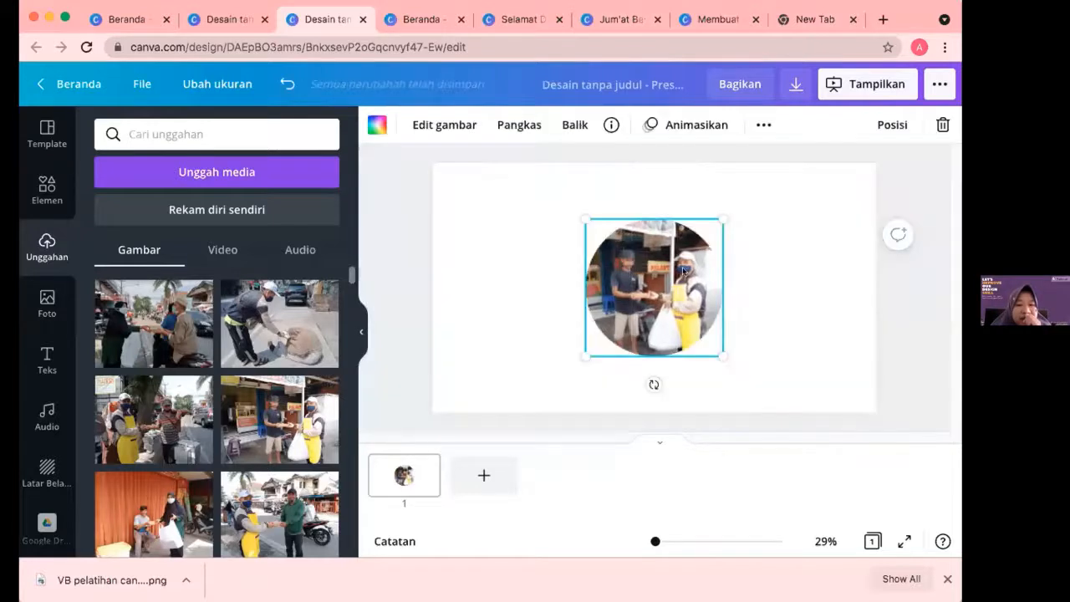
Enlarge the photo inside the circular frame and reposition it to crop closer on the two people
{"action": "double_click", "coordinate": [667, 270]}
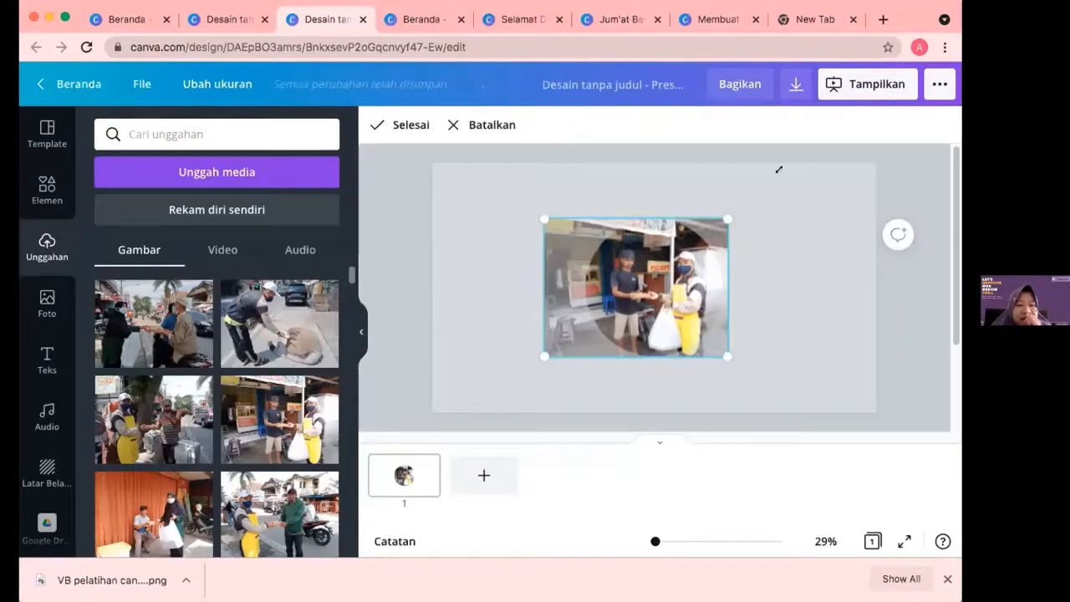
{"action": "left_click_drag", "start_coordinate": [728, 219], "coordinate": [827, 147]}
{"action": "left_click_drag", "start_coordinate": [728, 258], "coordinate": [676, 313]}
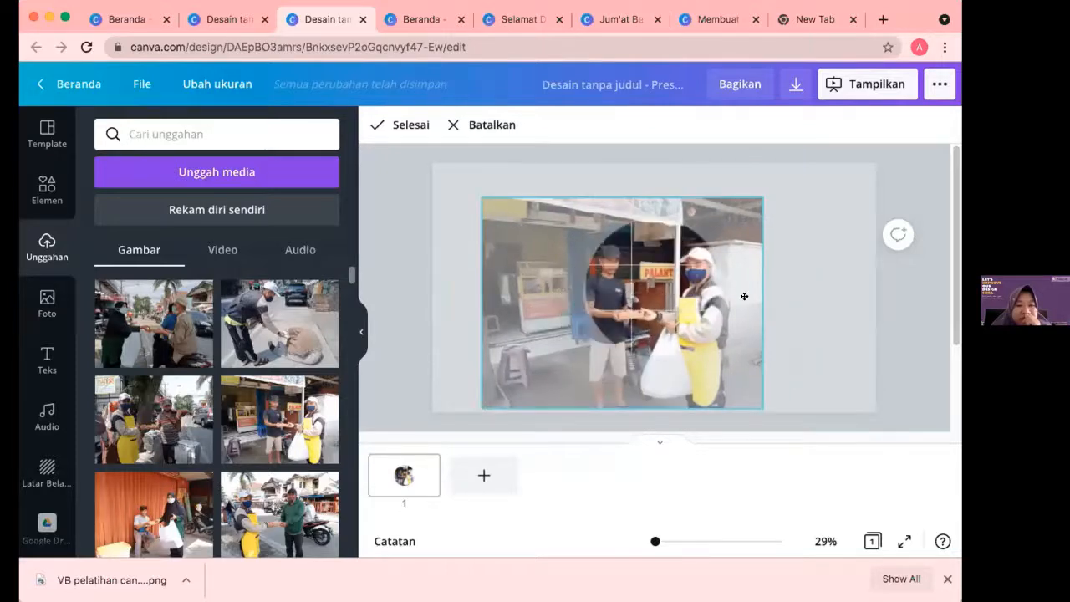
{"action": "left_click", "coordinate": [821, 290]}
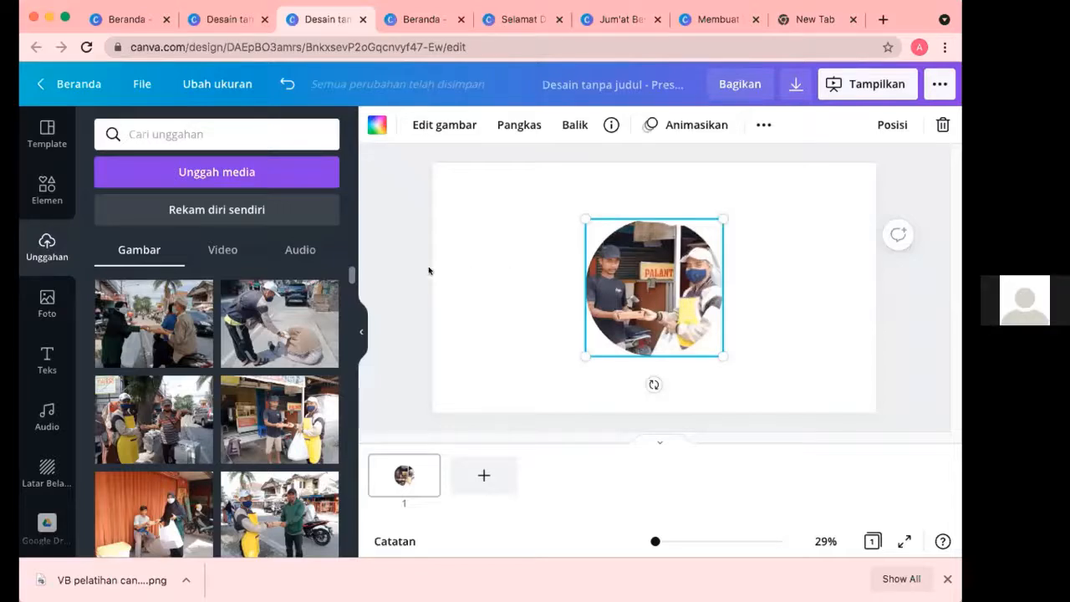
Add the three-panel frame from the bingkai results to the page's right half, and move the circular photo to the page's upper-left corner
{"action": "left_click", "coordinate": [42, 190]}
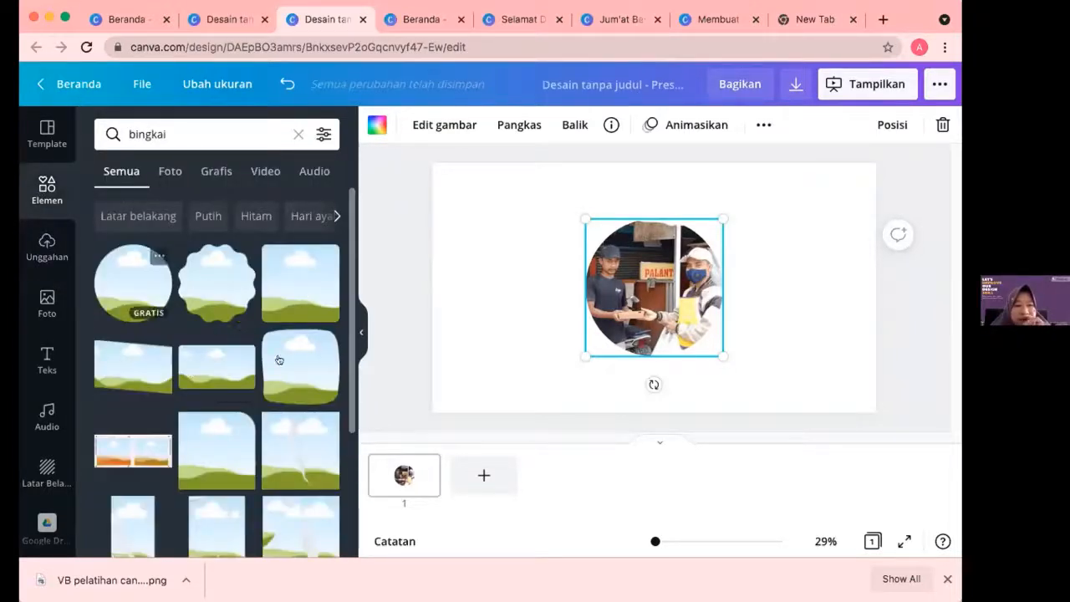
{"action": "scroll", "coordinate": [270, 360], "scroll_direction": "down", "scroll_amount": 2}
{"action": "scroll", "coordinate": [268, 359], "scroll_direction": "down", "scroll_amount": 4}
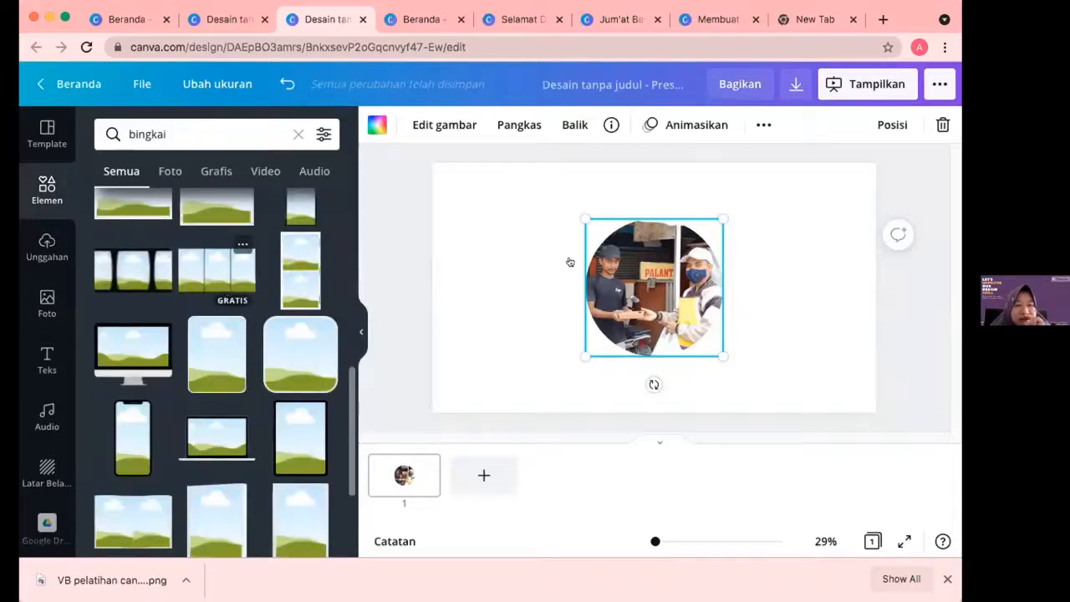
{"action": "left_click_drag", "start_coordinate": [697, 321], "coordinate": [644, 252]}
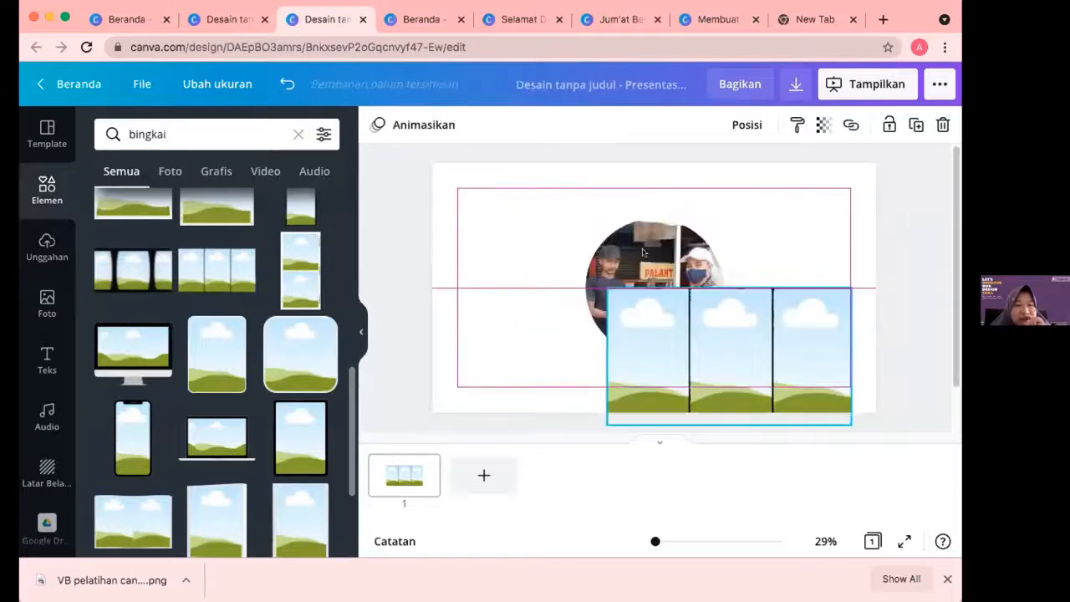
{"action": "left_click_drag", "start_coordinate": [582, 227], "coordinate": [527, 213]}
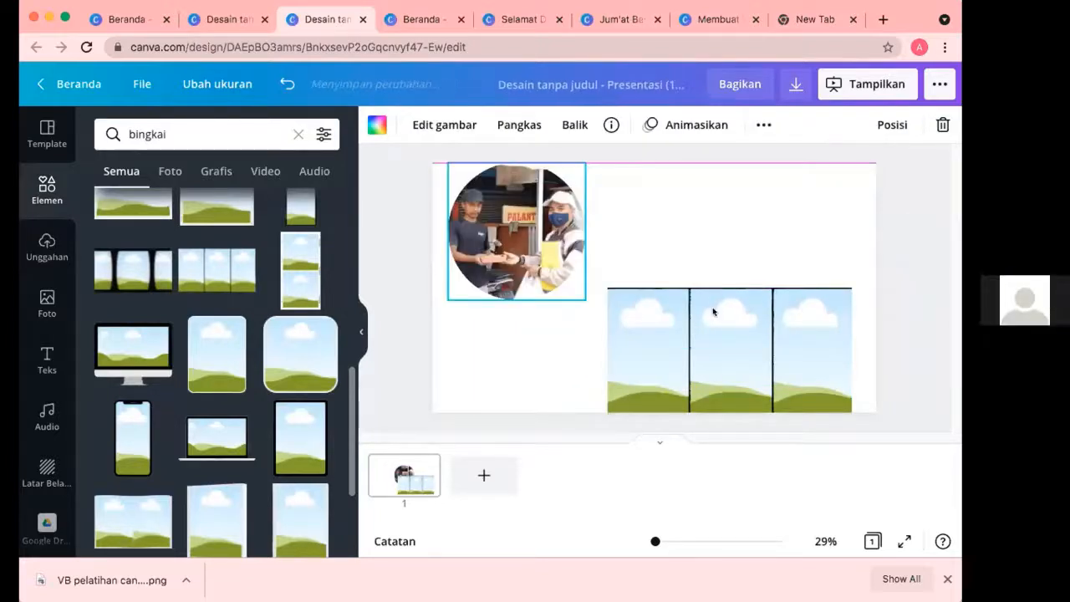
{"action": "left_click_drag", "start_coordinate": [715, 289], "coordinate": [708, 284]}
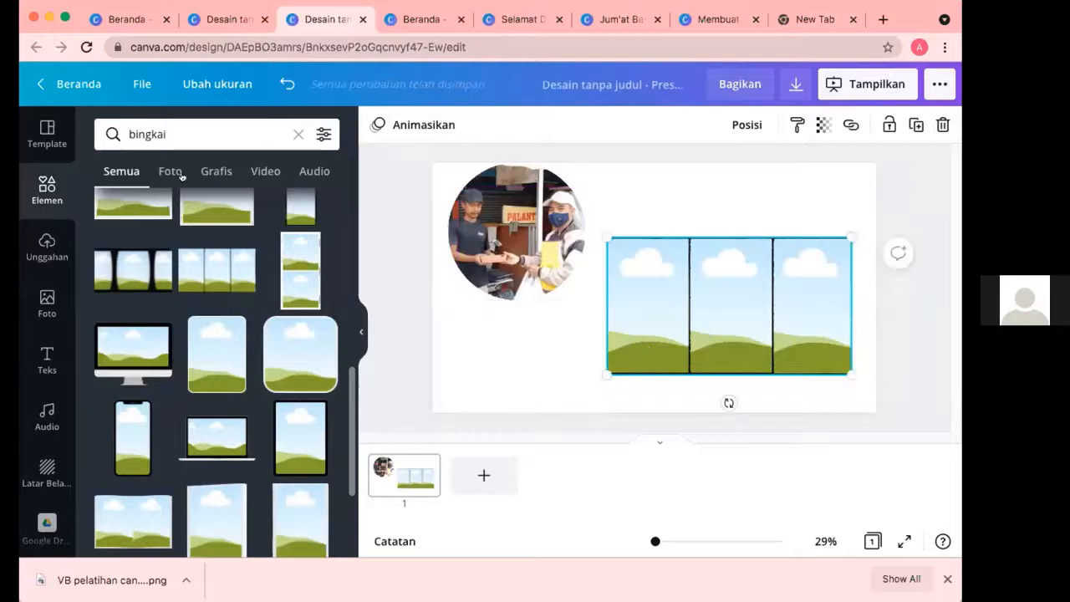
Fill the three-panel frame with uploaded photos: the Outlet Salimah handover left, the seated person on the road centre, the man in green right
{"action": "left_click", "coordinate": [29, 251]}
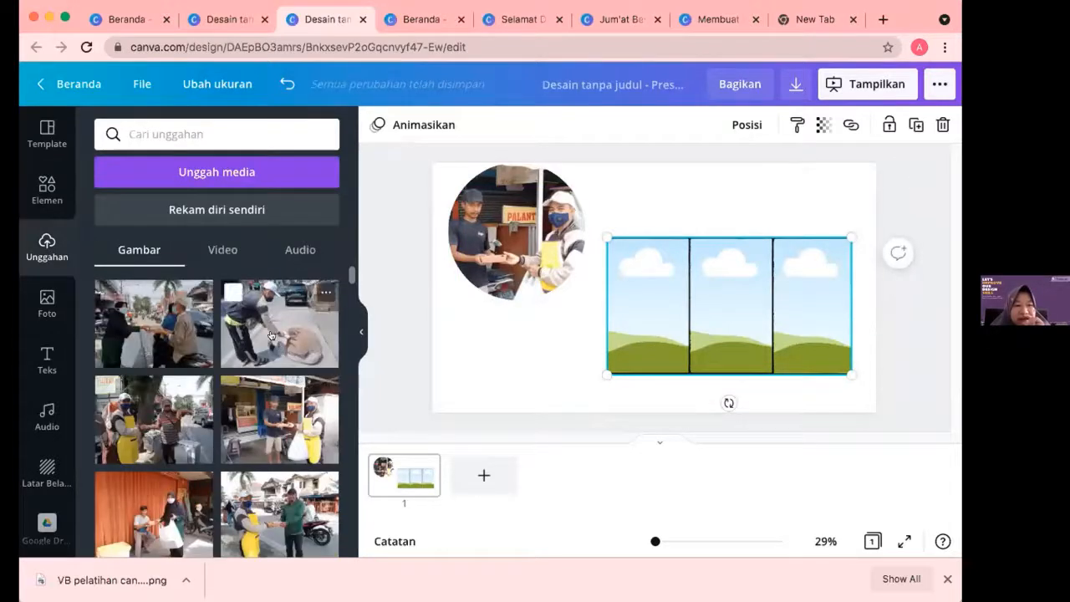
{"action": "left_click", "coordinate": [272, 334]}
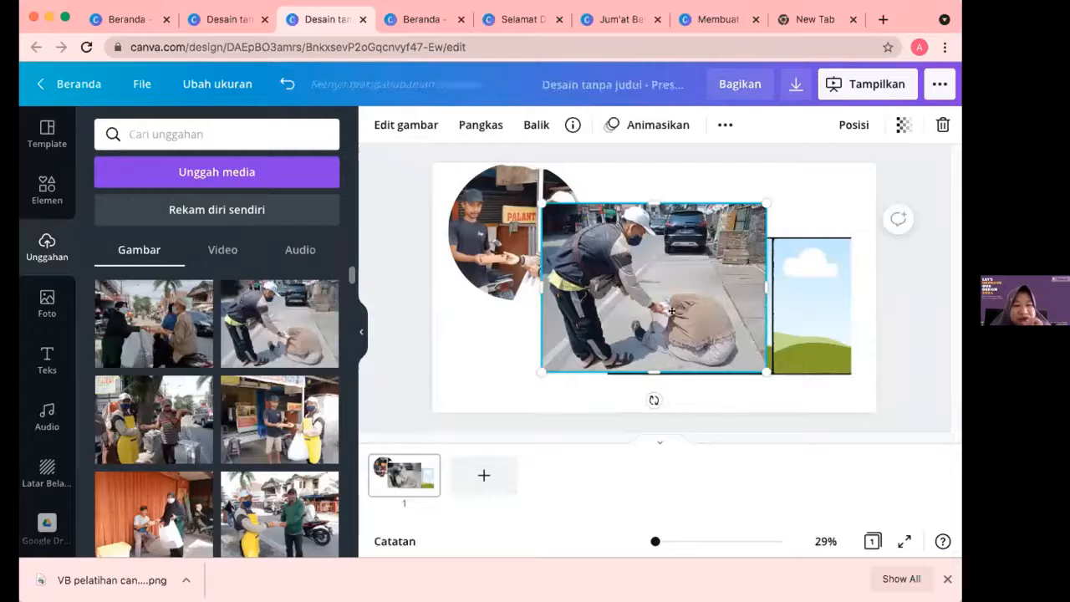
{"action": "left_click_drag", "start_coordinate": [696, 312], "coordinate": [693, 312]}
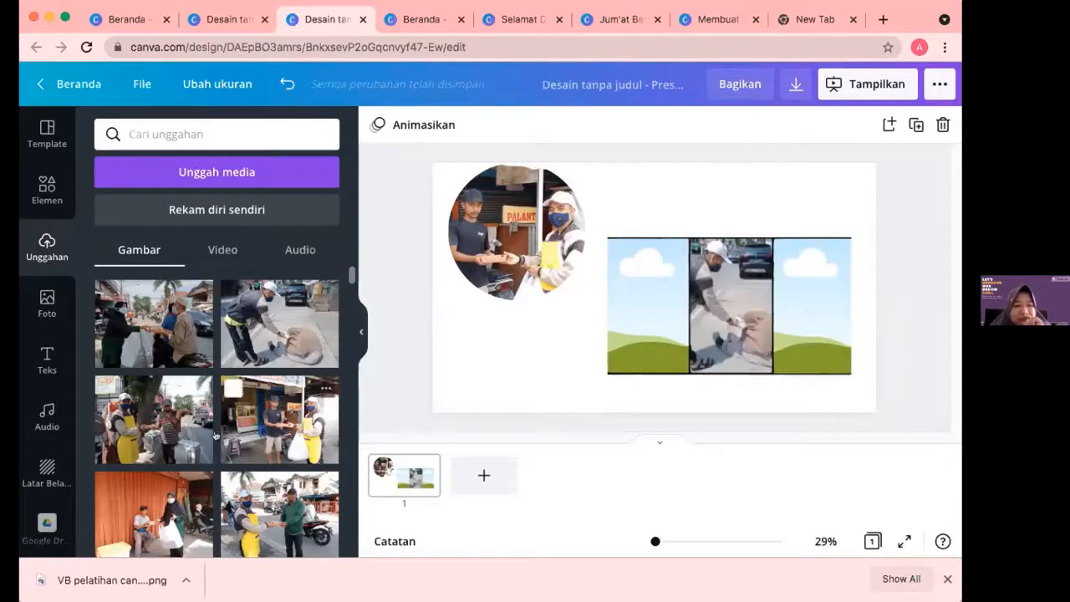
{"action": "scroll", "coordinate": [216, 441], "scroll_direction": "down", "scroll_amount": 2}
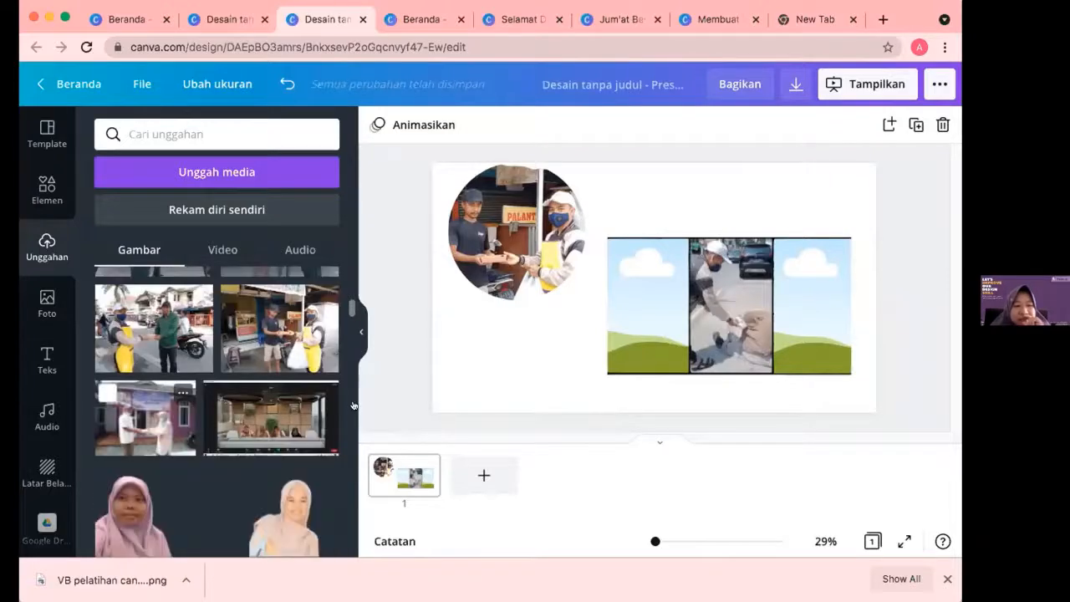
{"action": "scroll", "coordinate": [351, 403], "scroll_direction": "down", "scroll_amount": 2}
{"action": "left_click_drag", "start_coordinate": [589, 321], "coordinate": [645, 315]}
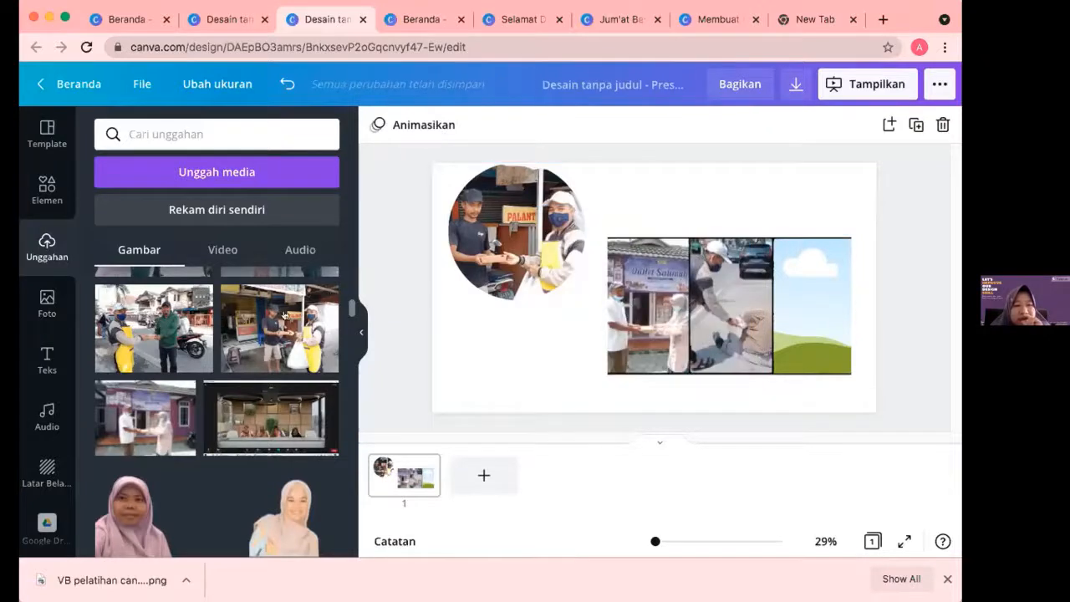
{"action": "left_click_drag", "start_coordinate": [284, 315], "coordinate": [802, 308]}
{"action": "left_click", "coordinate": [805, 308]}
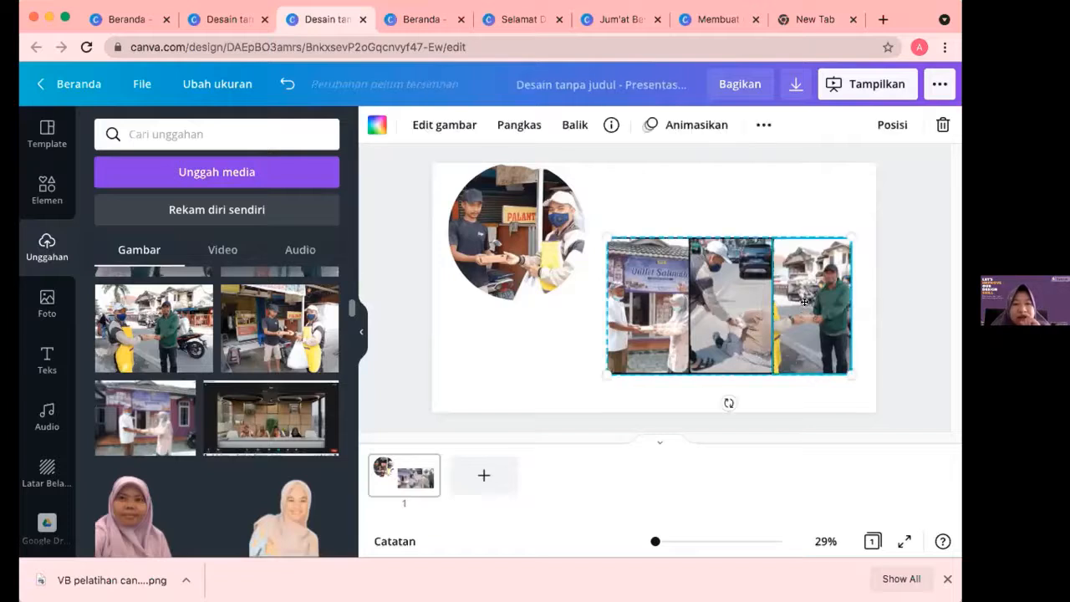
Shift the photo in the frame's right panel to the right so the person in the yellow apron shows
{"action": "double_click", "coordinate": [841, 287]}
{"action": "left_click_drag", "start_coordinate": [867, 287], "coordinate": [891, 287]}
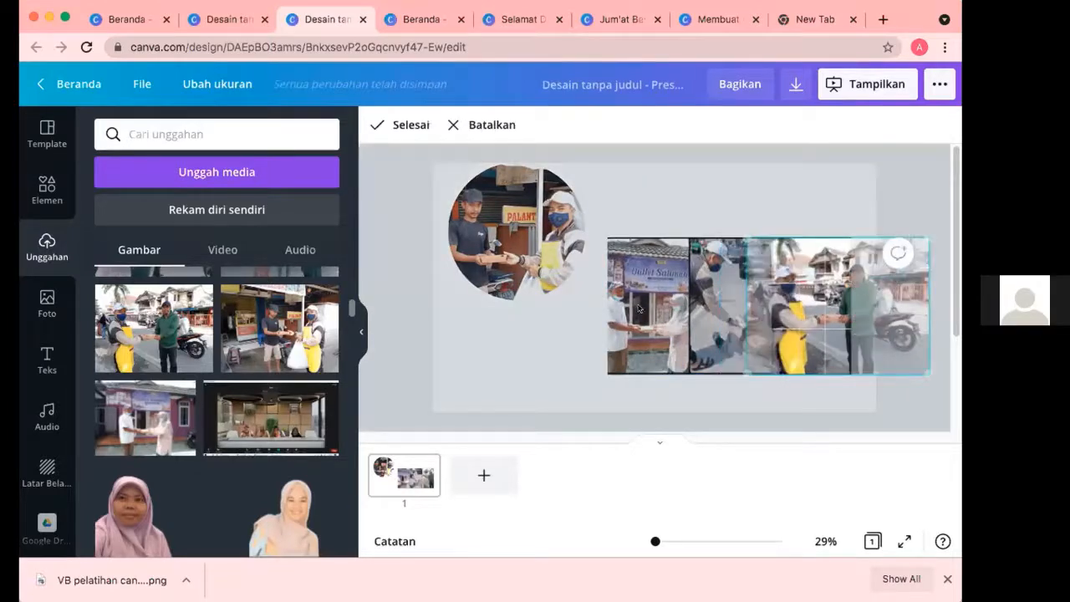
{"action": "left_click", "coordinate": [655, 210]}
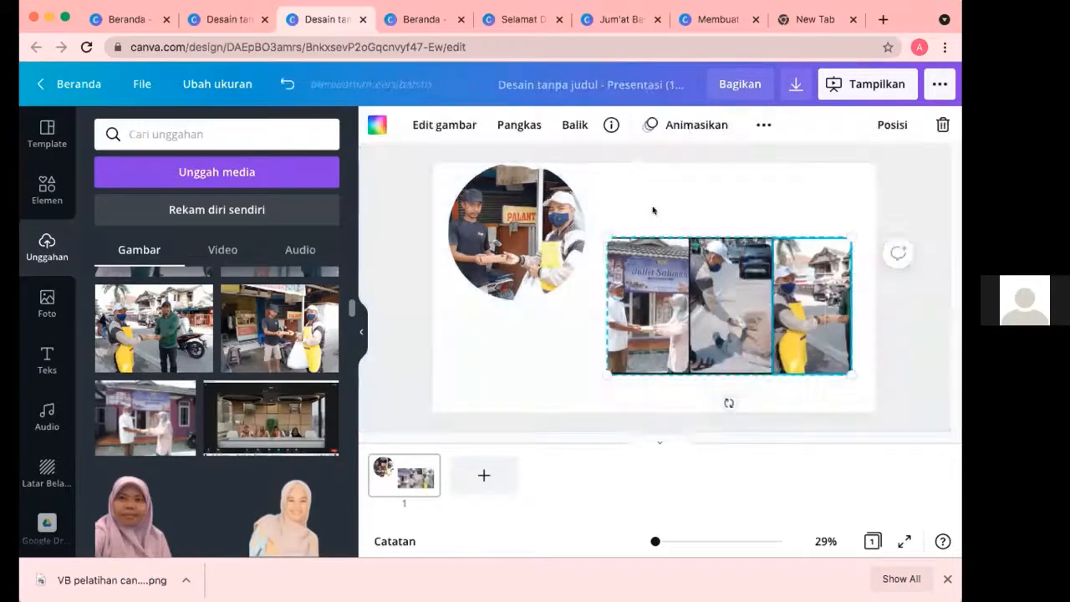
{"action": "left_click", "coordinate": [630, 226]}
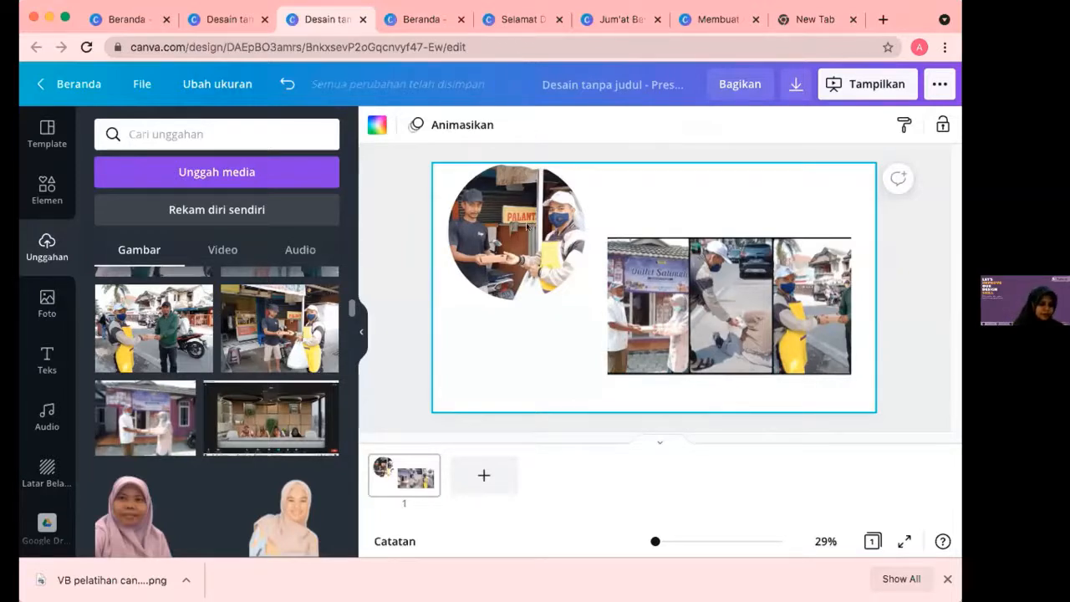
Add the uploaded photo of the man in green, insert a rounded rectangular frame filled with it, and place it on the page's lower left
{"action": "left_click", "coordinate": [155, 337]}
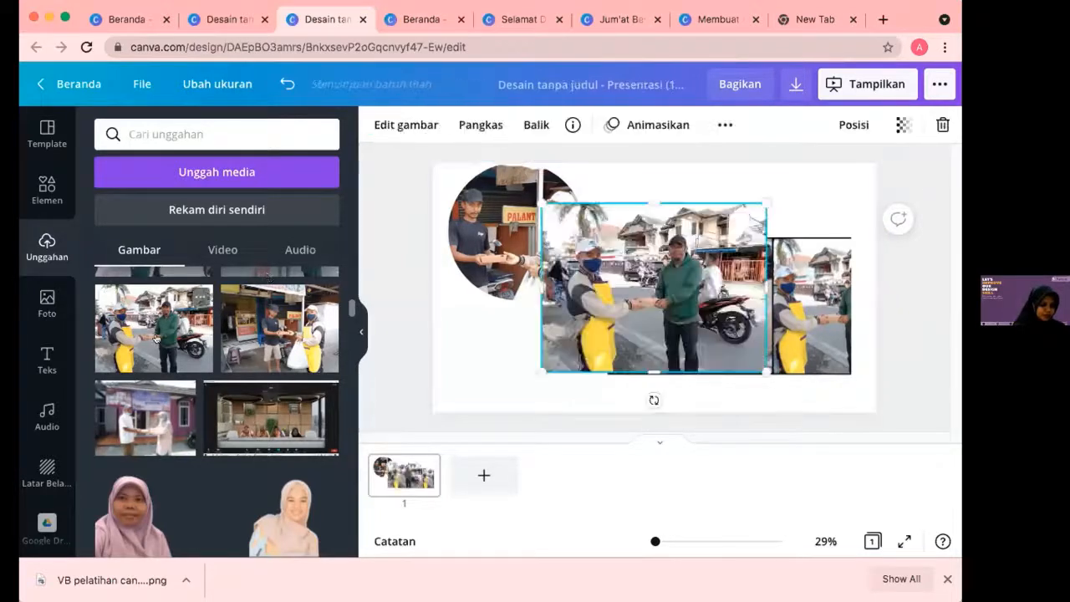
{"action": "left_click", "coordinate": [48, 185]}
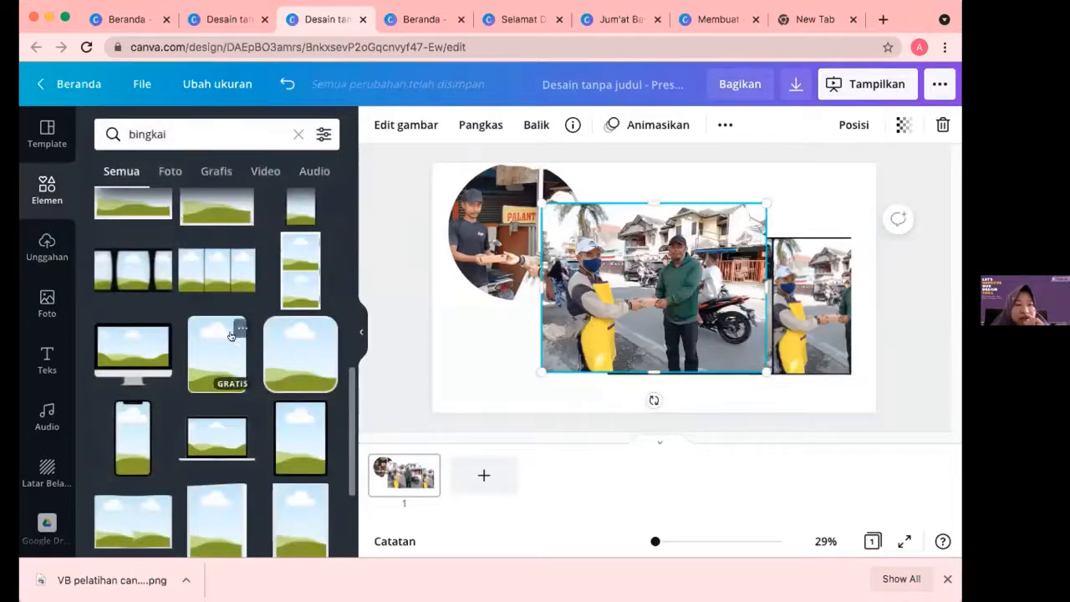
{"action": "left_click", "coordinate": [204, 359]}
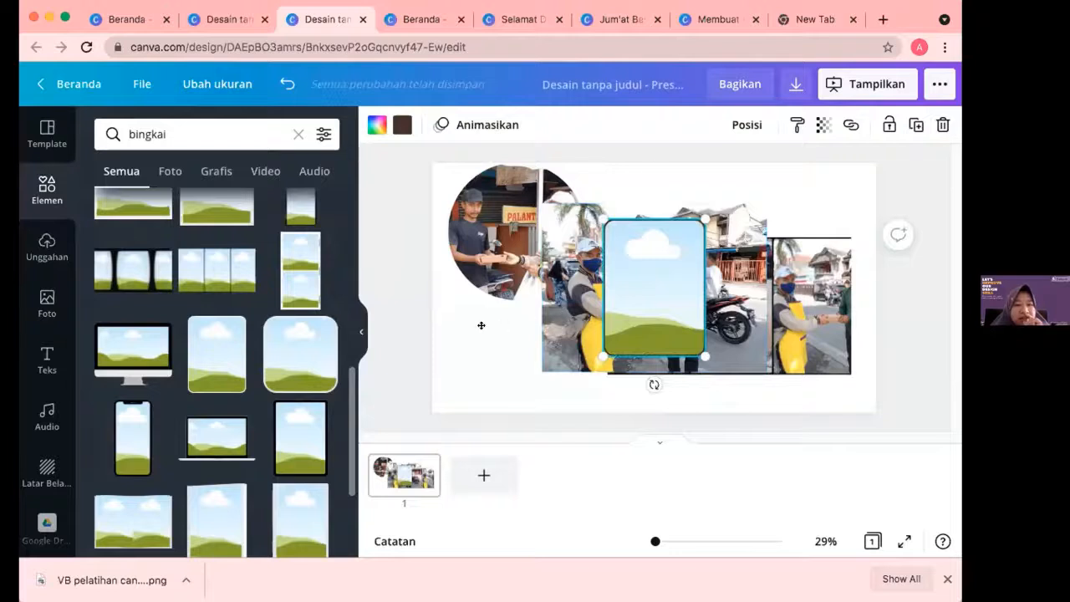
{"action": "left_click_drag", "start_coordinate": [481, 326], "coordinate": [493, 336]}
{"action": "left_click_drag", "start_coordinate": [639, 306], "coordinate": [493, 348]}
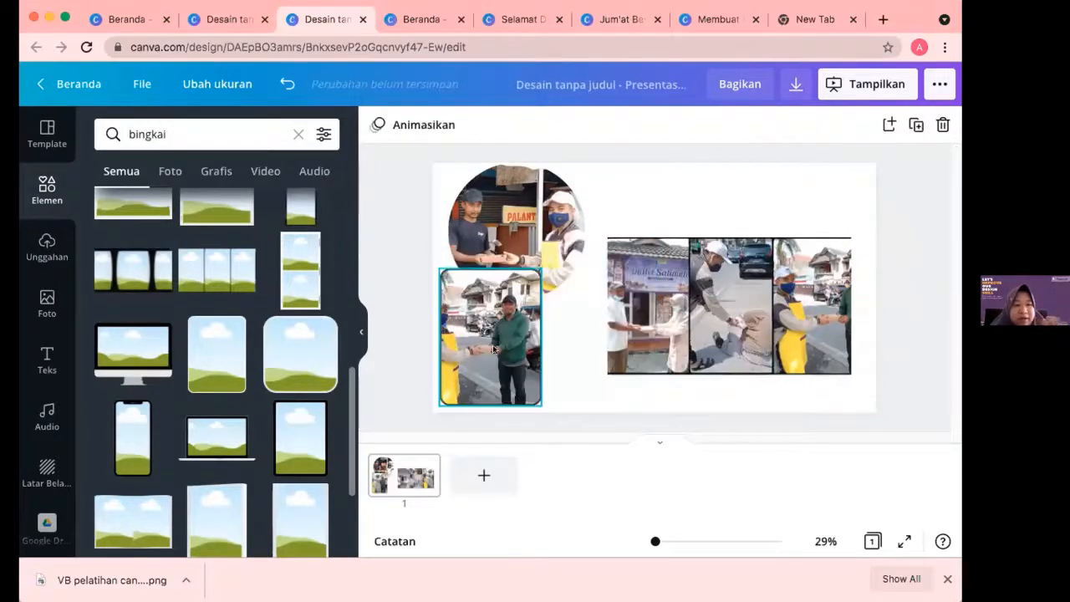
Try enlarging the rounded-frame photo to more than the page height, and undo the enlargement
{"action": "left_click_drag", "start_coordinate": [568, 335], "coordinate": [632, 289]}
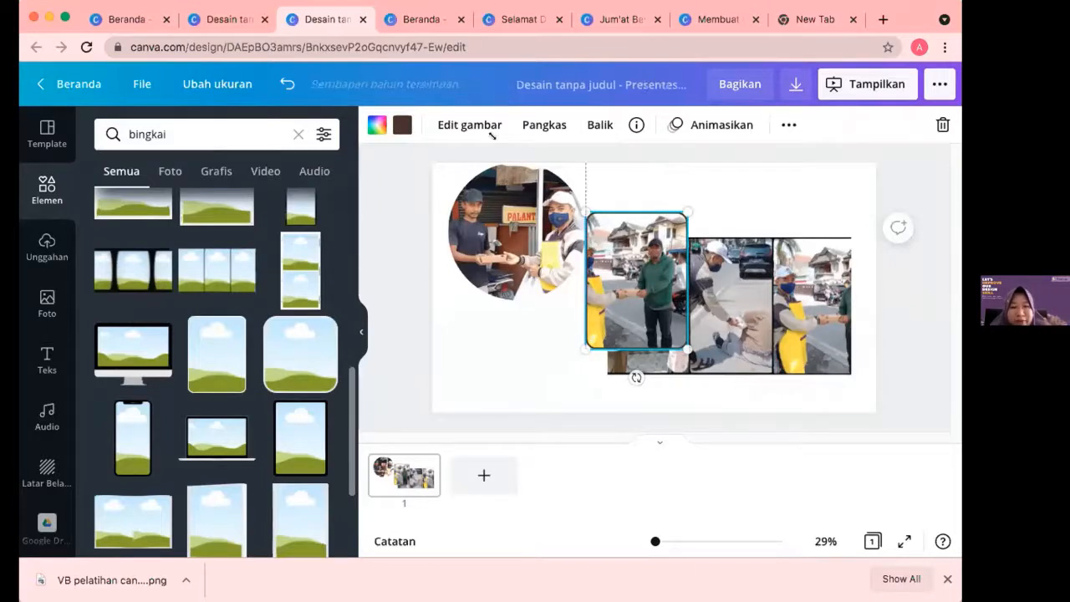
{"action": "left_click_drag", "start_coordinate": [585, 212], "coordinate": [480, 137]}
{"action": "left_click_drag", "start_coordinate": [689, 349], "coordinate": [807, 479]}
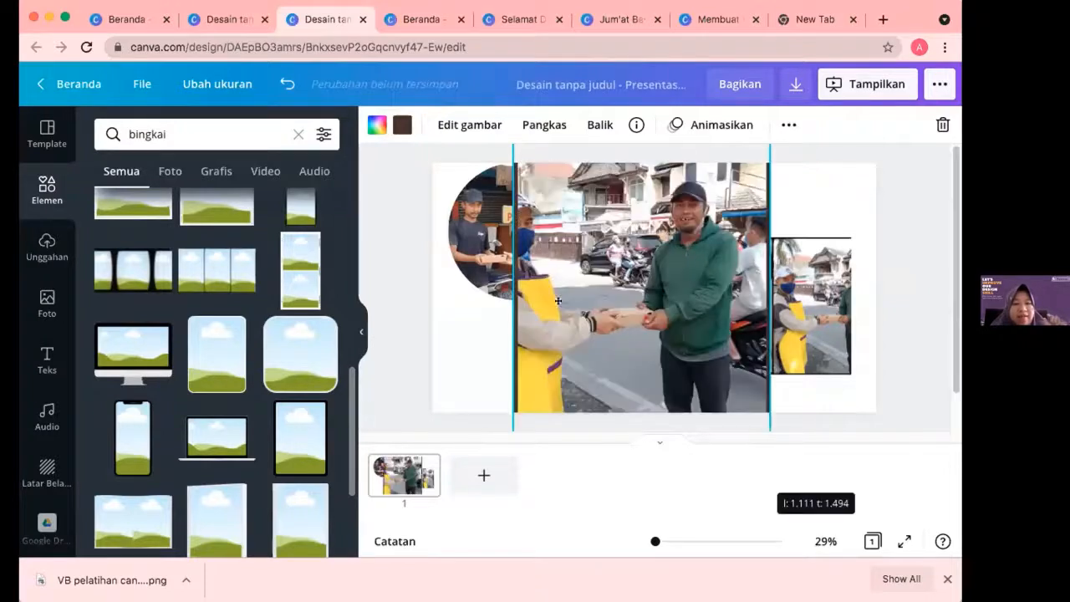
{"action": "left_click_drag", "start_coordinate": [558, 300], "coordinate": [630, 318]}
{"action": "key", "text": "super+z"}
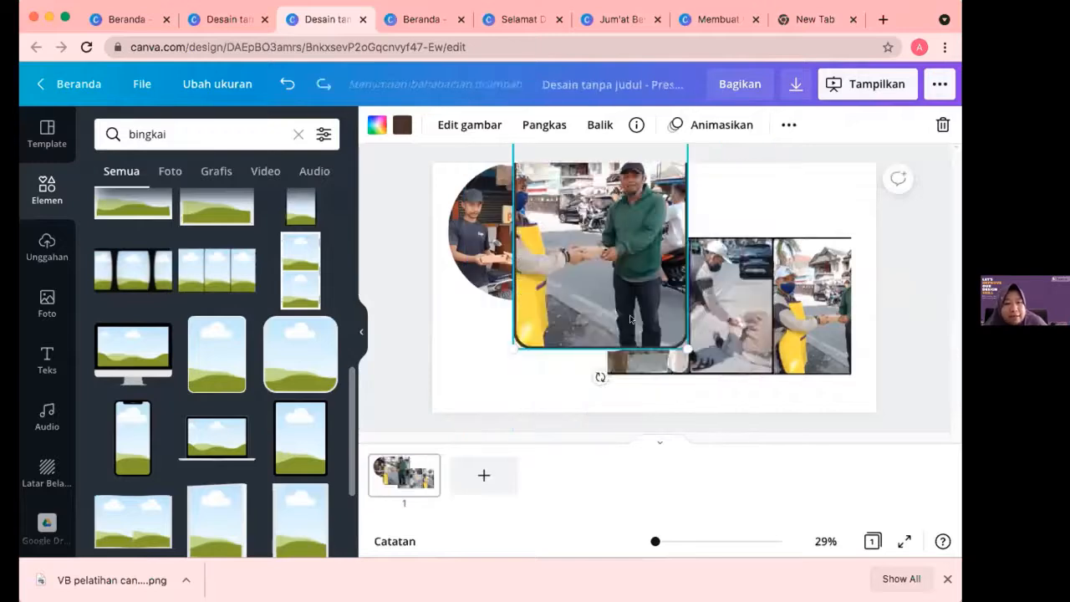
{"action": "key", "text": "super+z"}
Position the rounded-frame photo near the page's upper edge, overlapping the three-panel frame
{"action": "key", "text": "super+shift+z"}
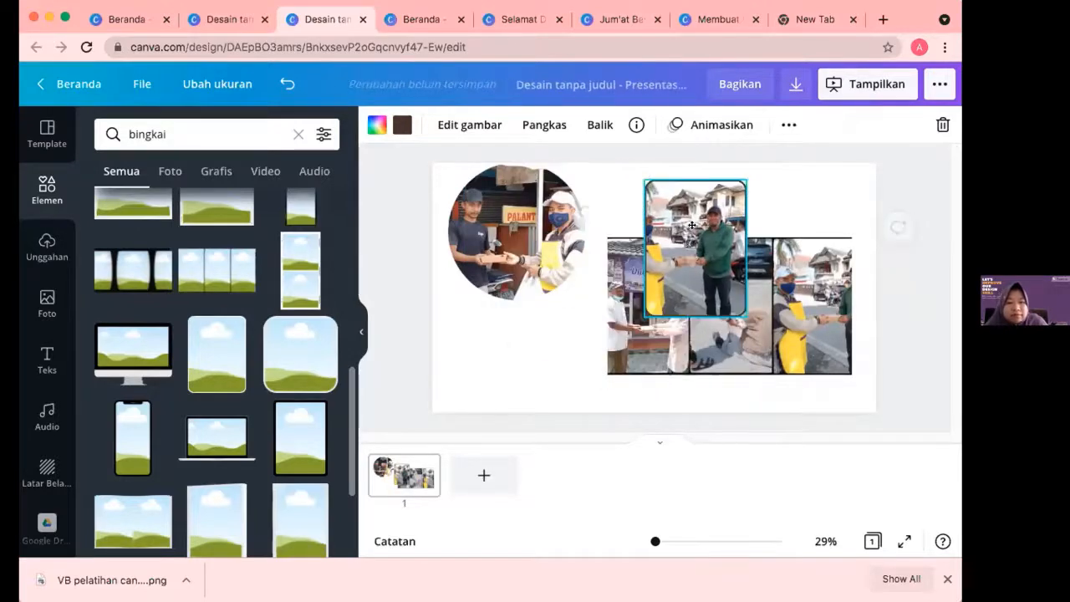
{"action": "key", "text": "super+shift+z"}
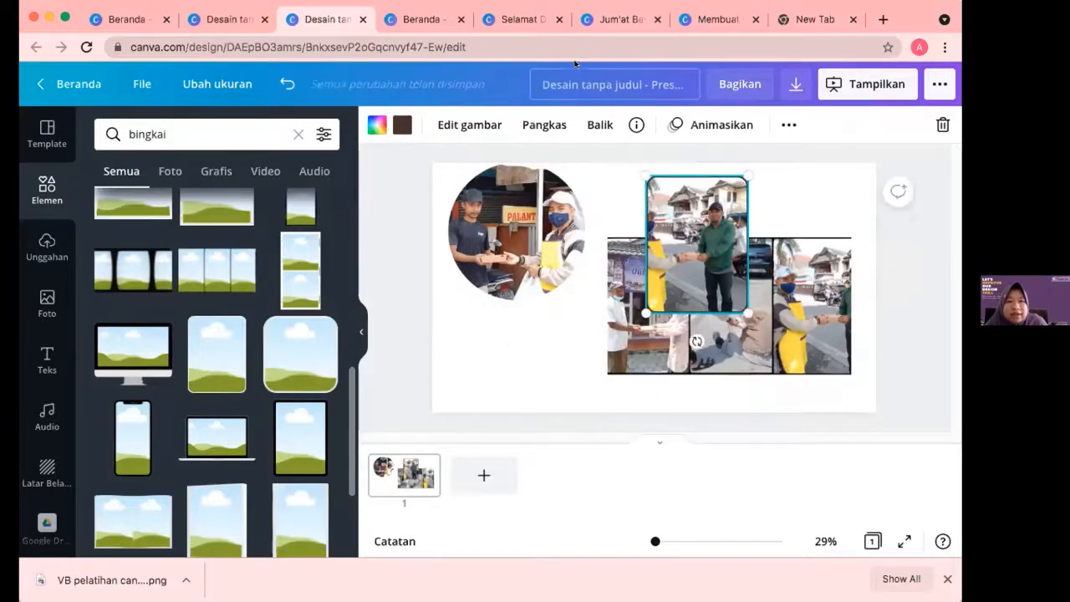
Switch to the Jum'at Berkah PW Salimah Jawa Barat design and open its first page with nothing selected
{"action": "left_click", "coordinate": [628, 18]}
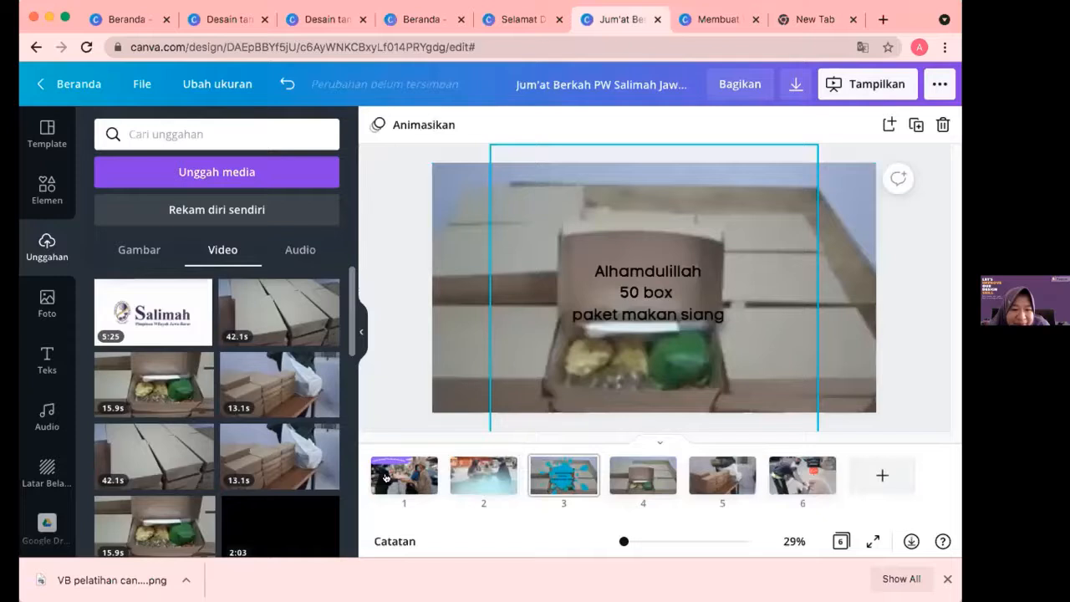
{"action": "left_click", "coordinate": [385, 477]}
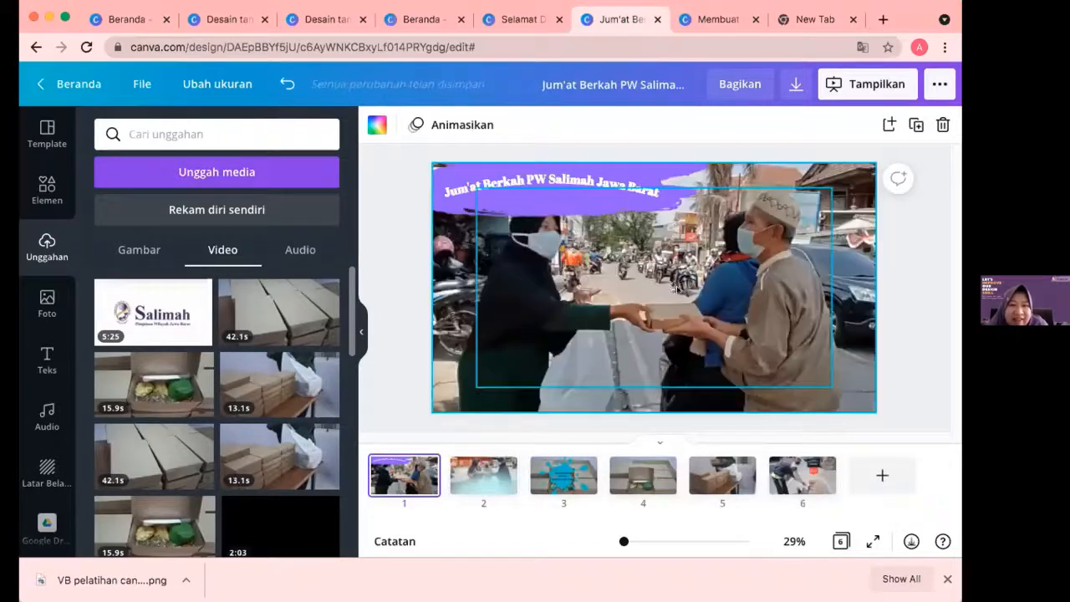
{"action": "left_click", "coordinate": [678, 290]}
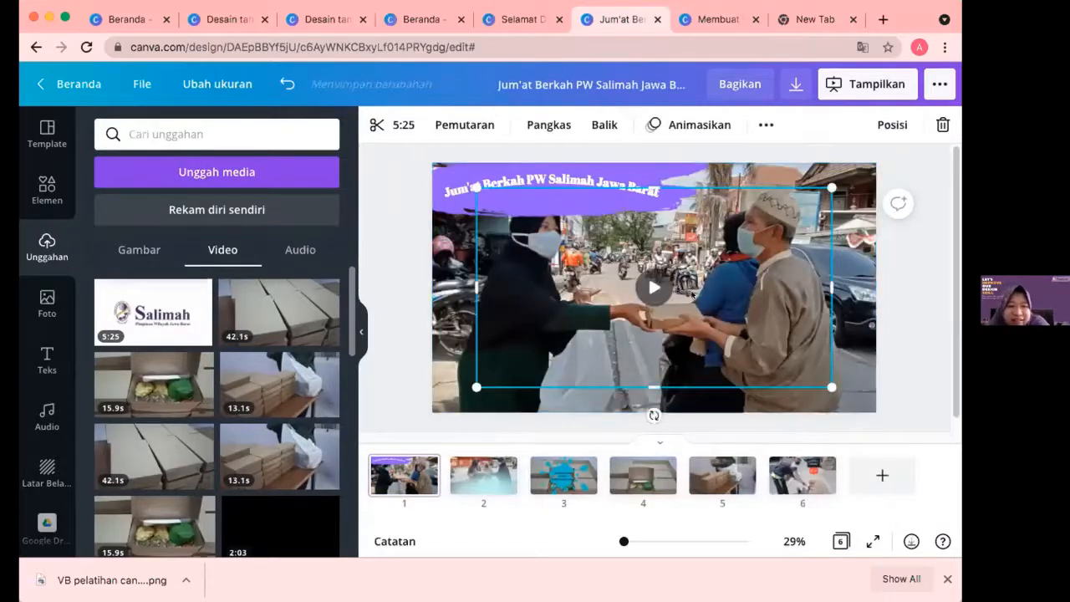
{"action": "left_click", "coordinate": [466, 387]}
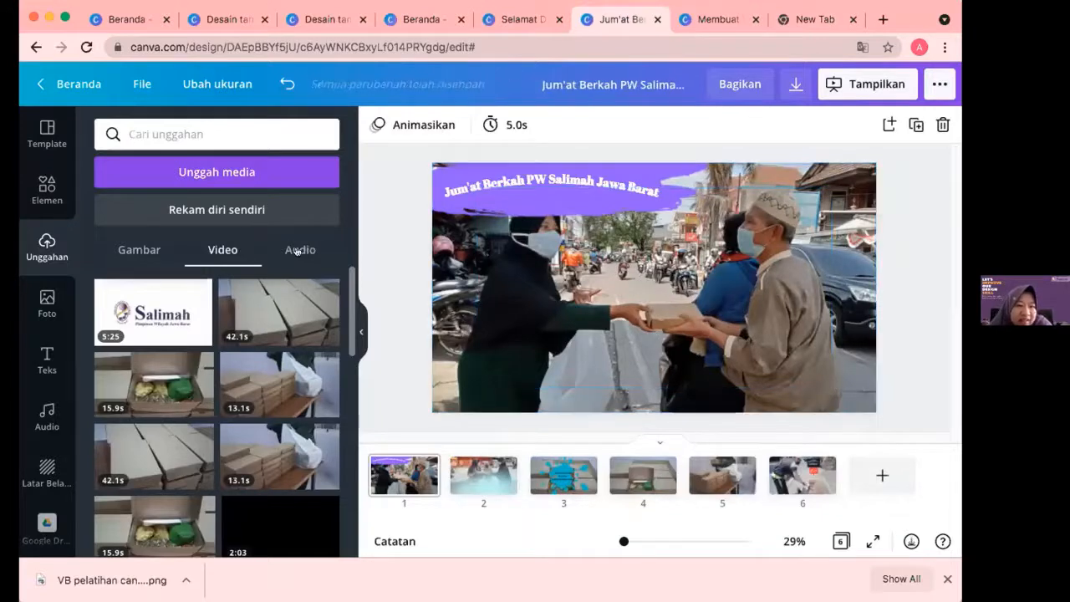
Add the uploaded audio Good_Starts.mp3 to the design and show the built-in audio library
{"action": "left_click", "coordinate": [299, 251]}
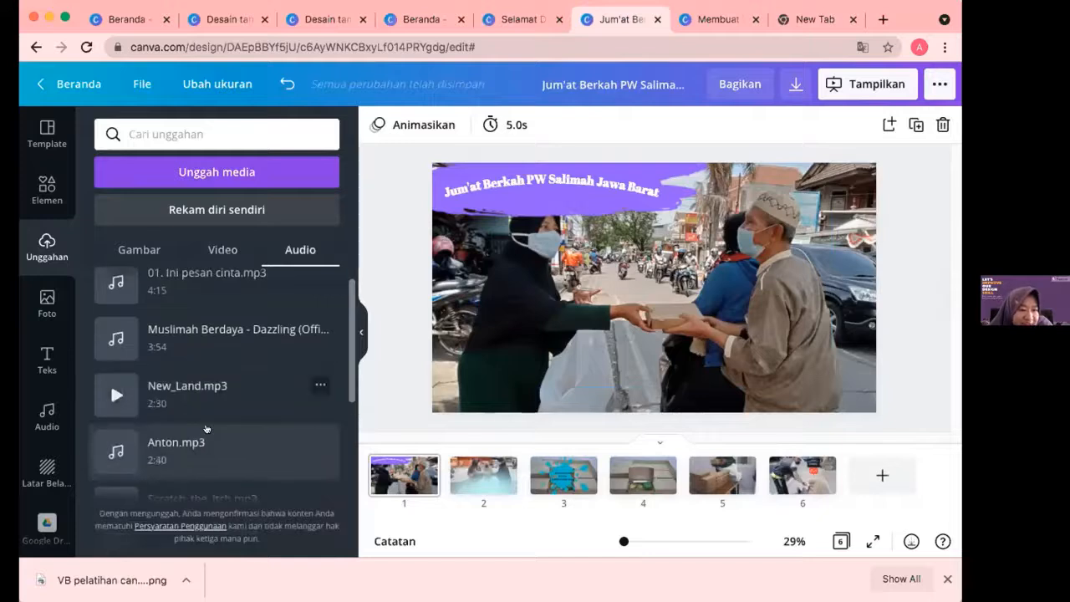
{"action": "scroll", "coordinate": [206, 443], "scroll_direction": "down", "scroll_amount": 1}
{"action": "scroll", "coordinate": [185, 434], "scroll_direction": "down", "scroll_amount": 5}
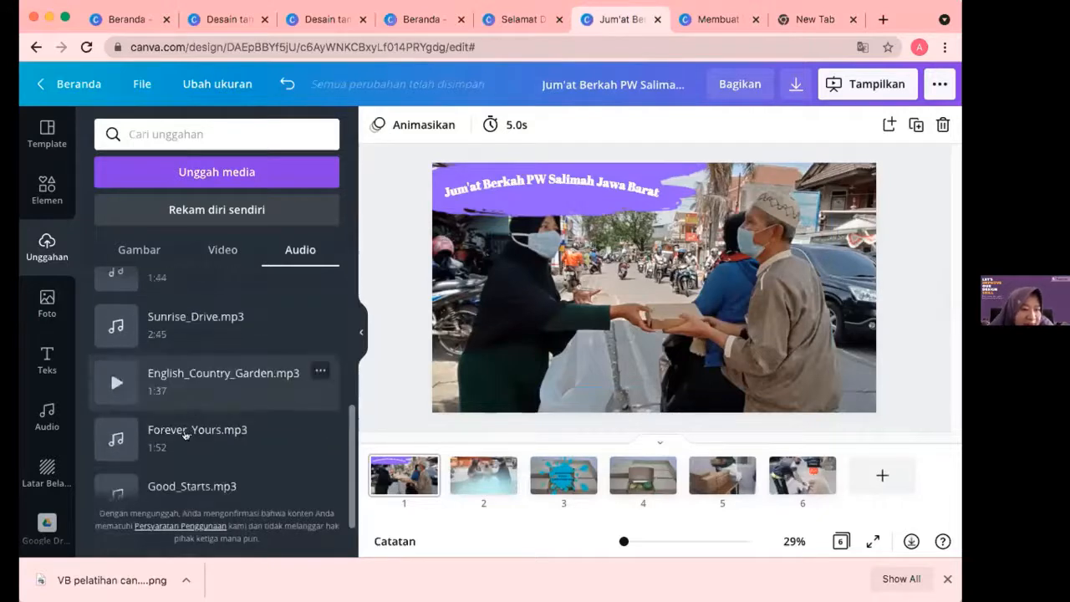
{"action": "scroll", "coordinate": [185, 434], "scroll_direction": "down", "scroll_amount": 1}
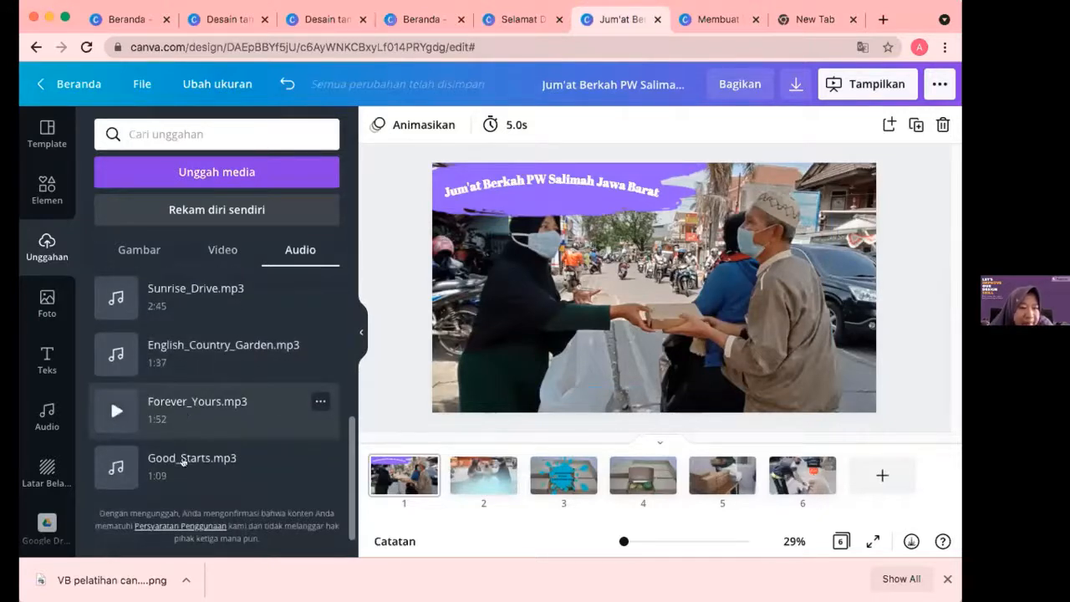
{"action": "left_click", "coordinate": [191, 463]}
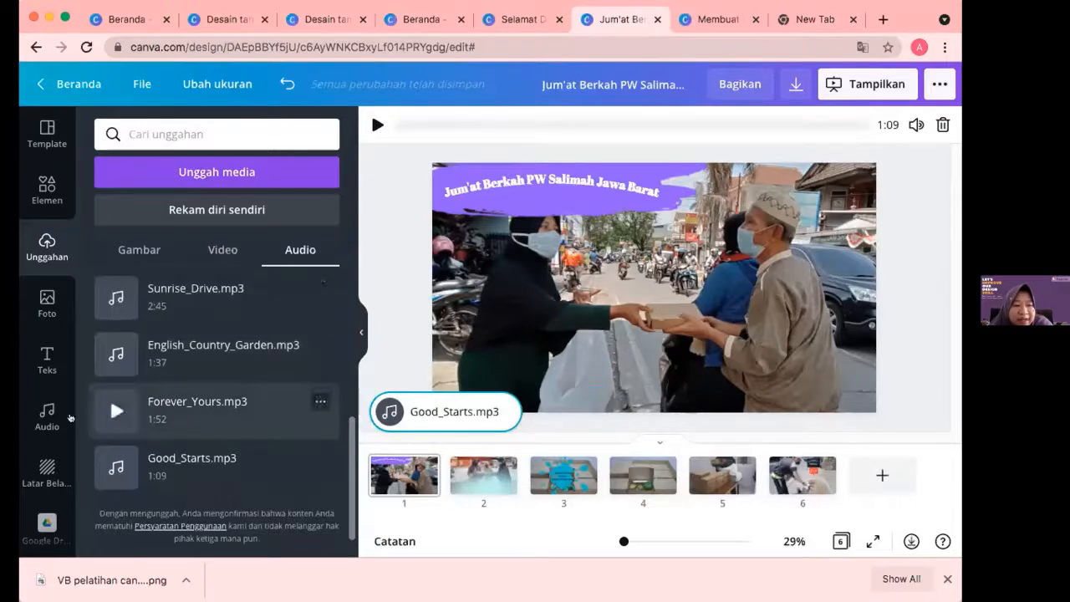
{"action": "left_click", "coordinate": [43, 412]}
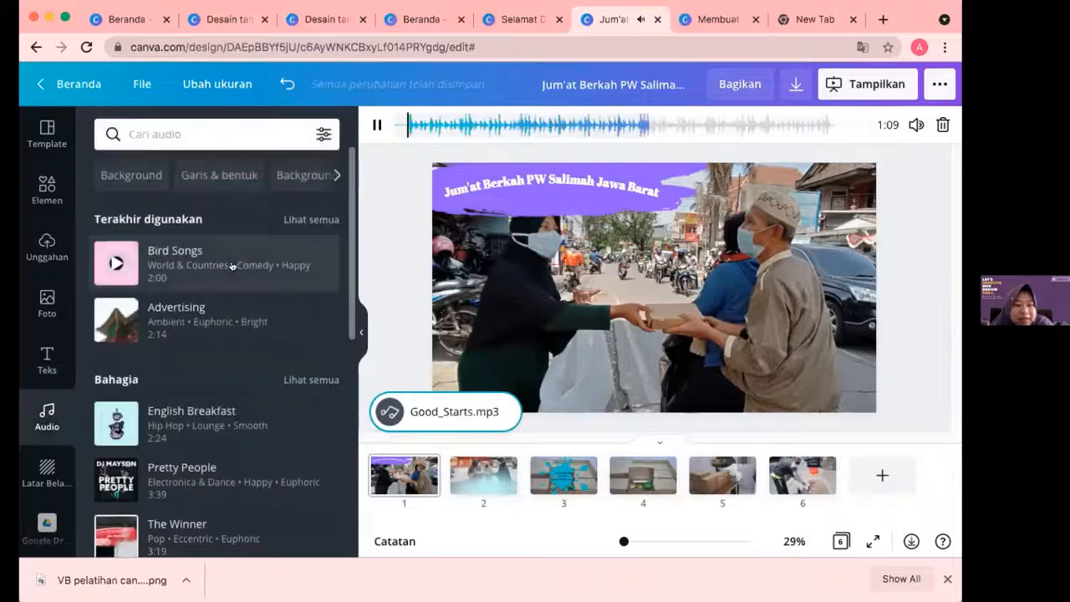
{"action": "left_click", "coordinate": [388, 270]}
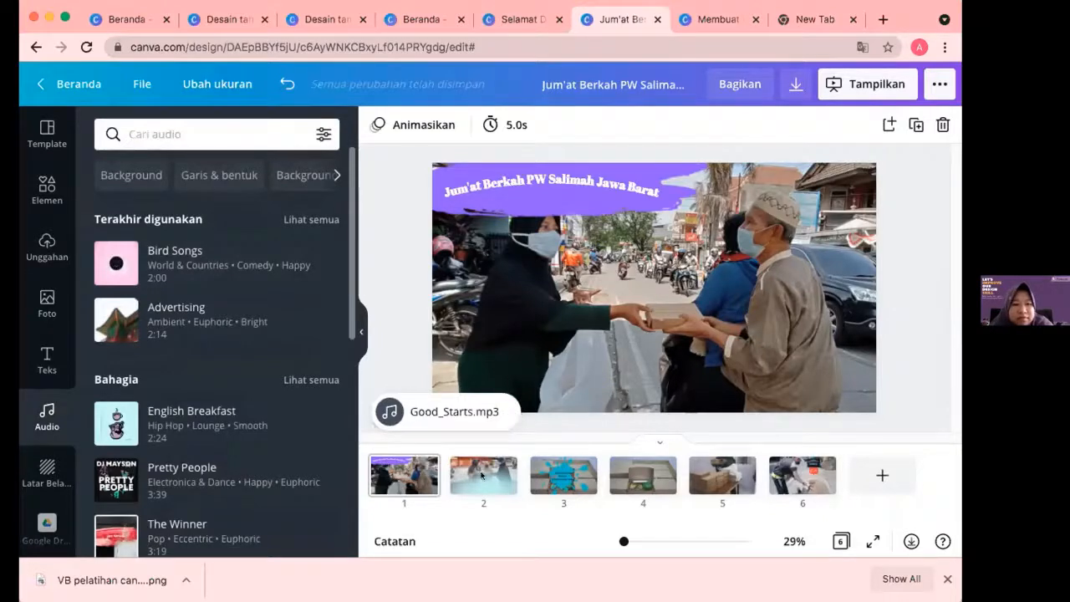
Try to set the first page's duration to 3 seconds
{"action": "left_click", "coordinate": [554, 482]}
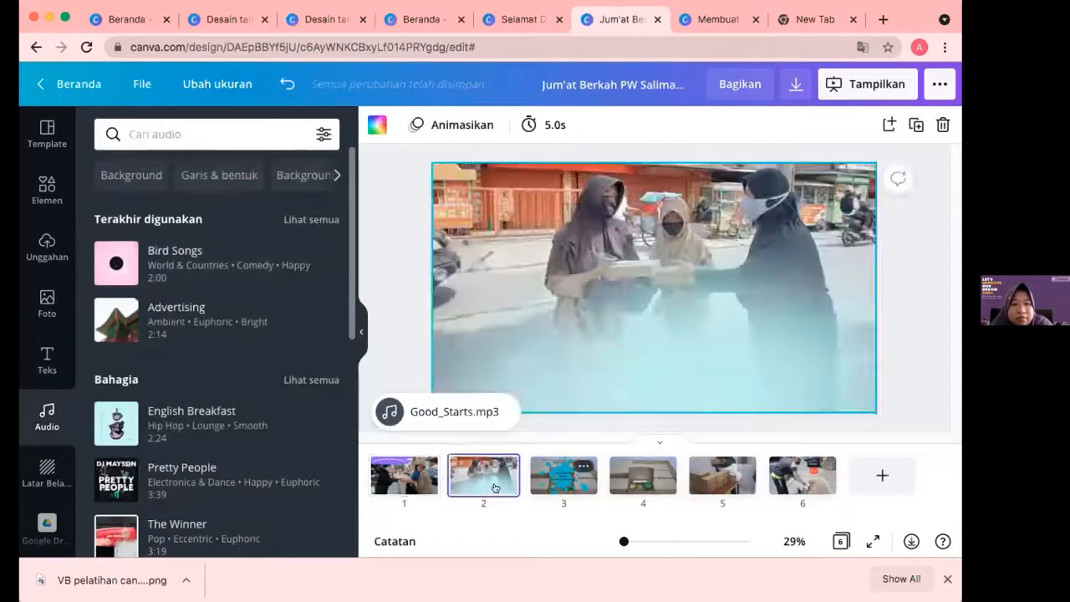
{"action": "left_click", "coordinate": [409, 477]}
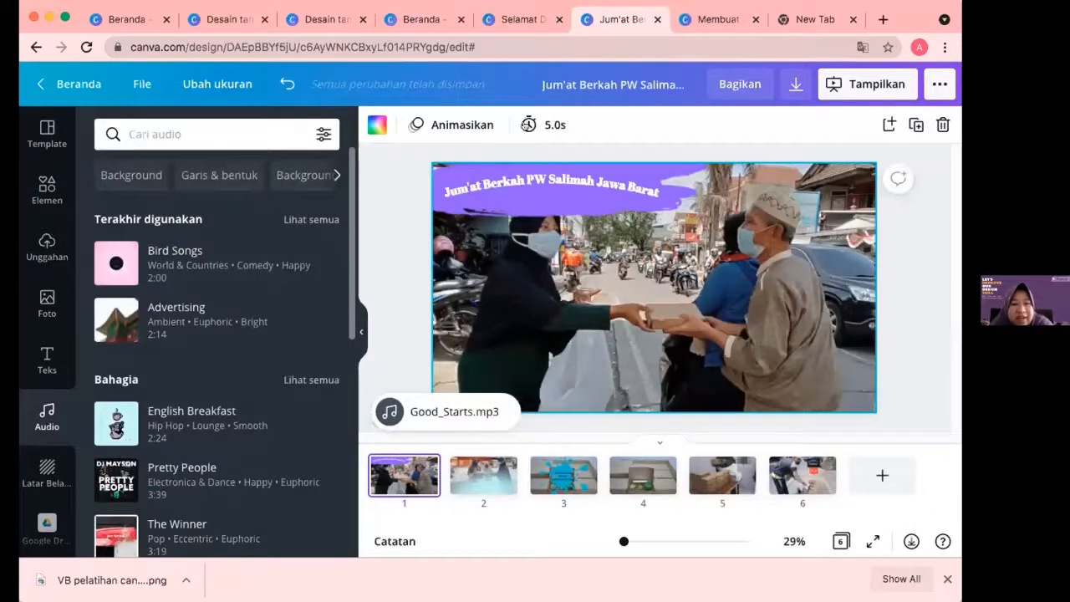
{"action": "left_click", "coordinate": [546, 125]}
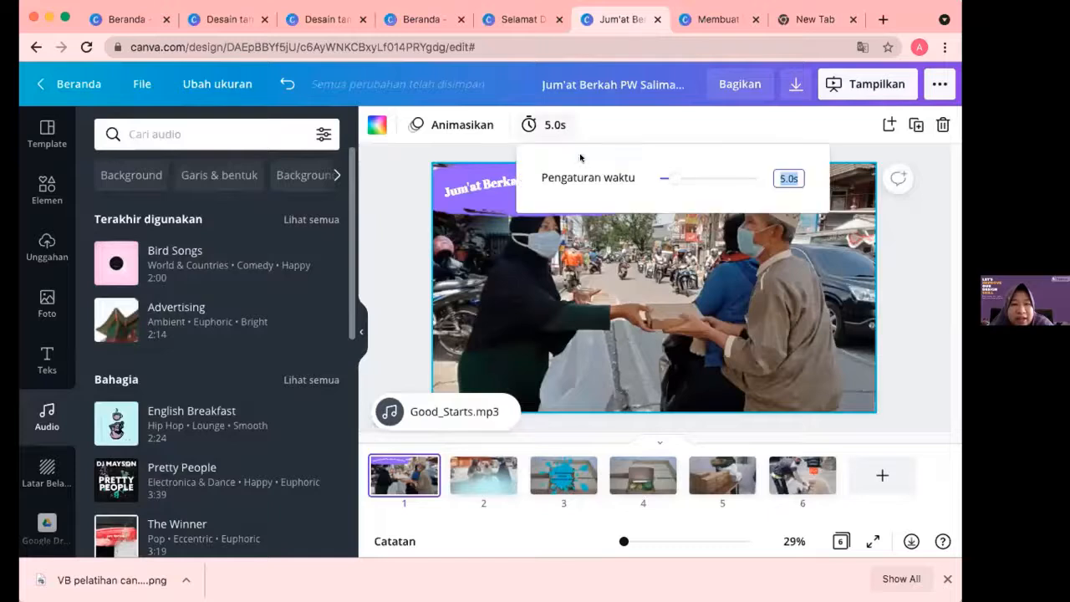
{"action": "type", "text": "3"}
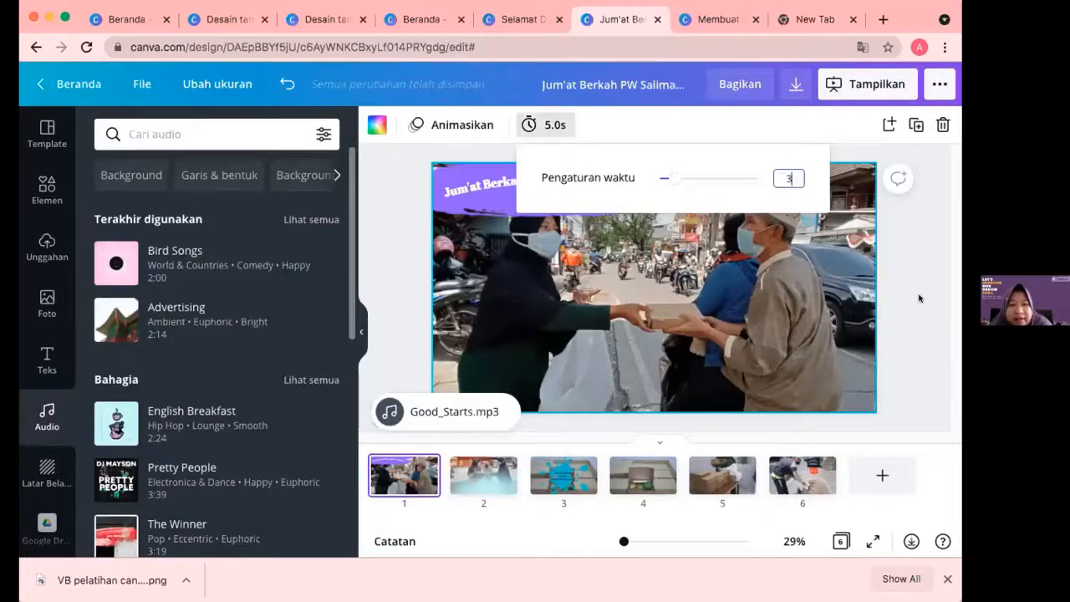
{"action": "left_click", "coordinate": [920, 299]}
Set the second page's duration to 3 seconds
{"action": "left_click", "coordinate": [483, 485]}
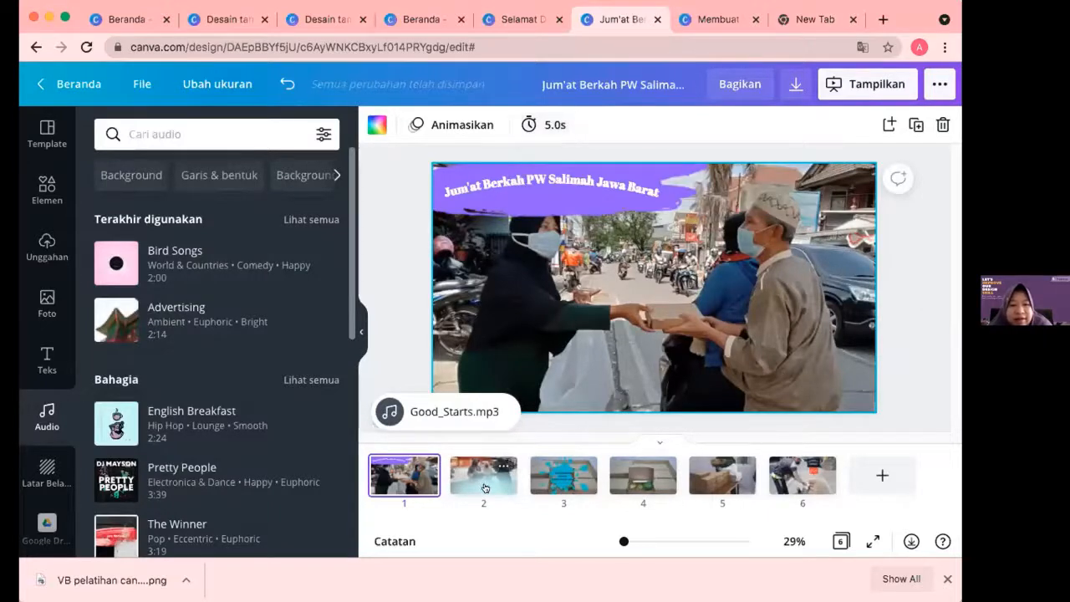
{"action": "left_click", "coordinate": [546, 124]}
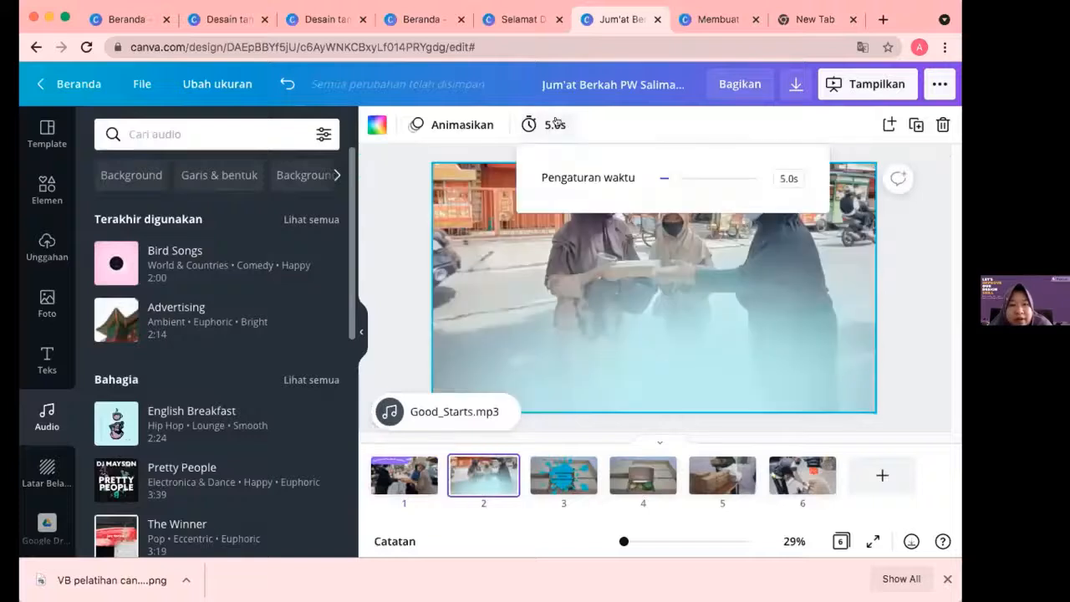
{"action": "type", "text": "3"}
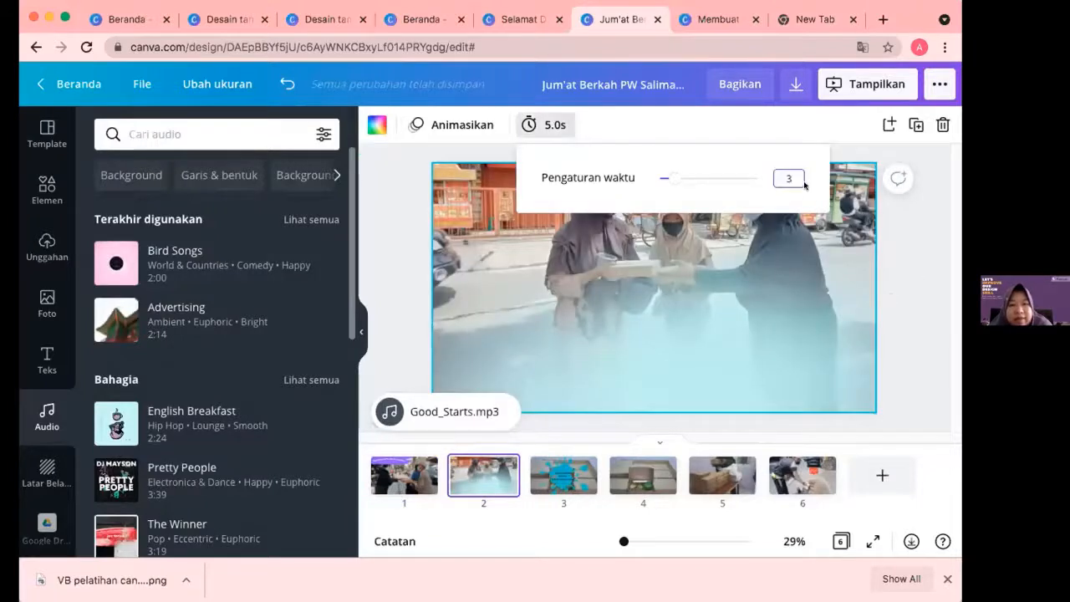
{"action": "key", "text": "Return"}
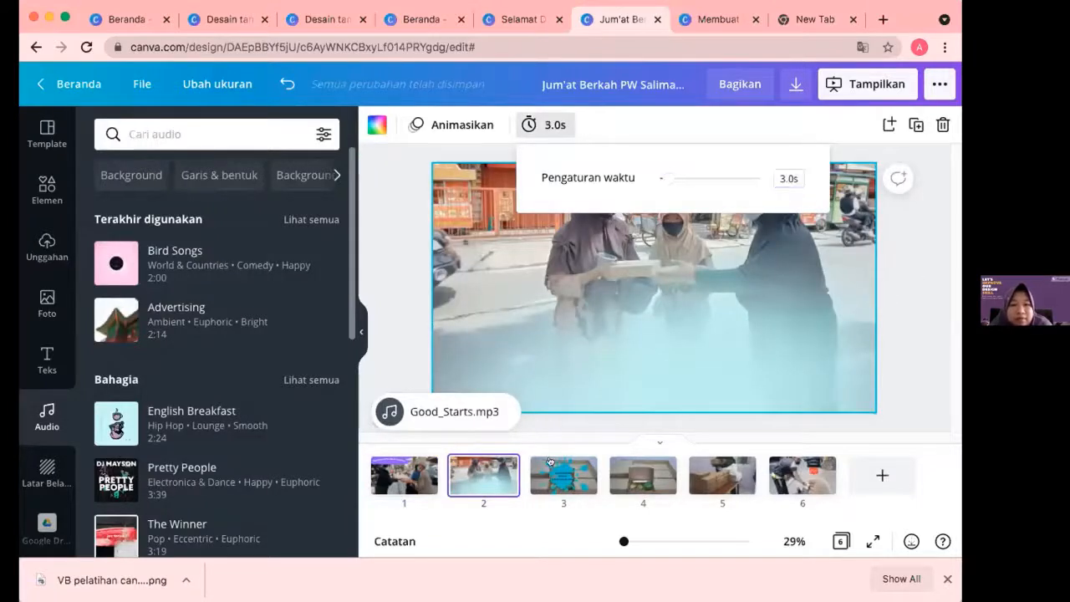
Copy the text "Alhamdulillah 50 box paket makan siang" from the third page
{"action": "left_click", "coordinate": [563, 476]}
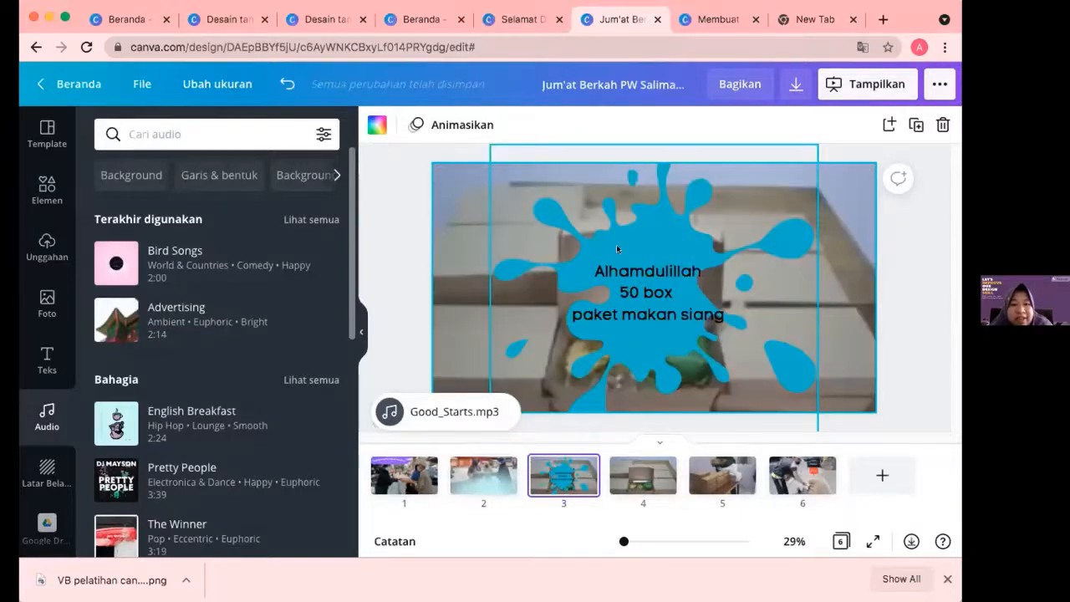
{"action": "left_click", "coordinate": [643, 271]}
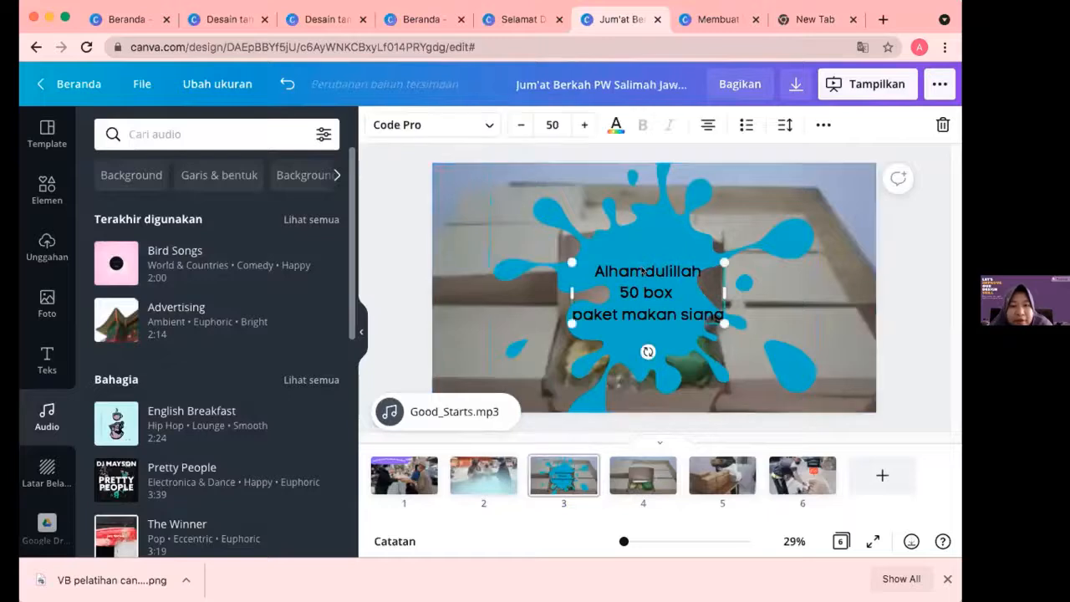
{"action": "right_click", "coordinate": [672, 301]}
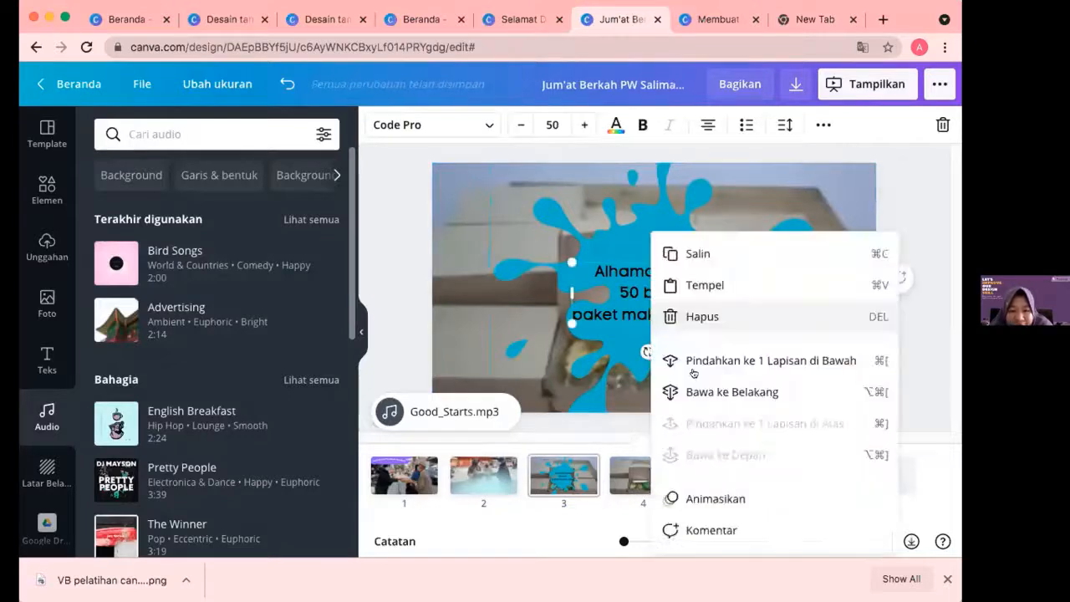
{"action": "left_click", "coordinate": [707, 253]}
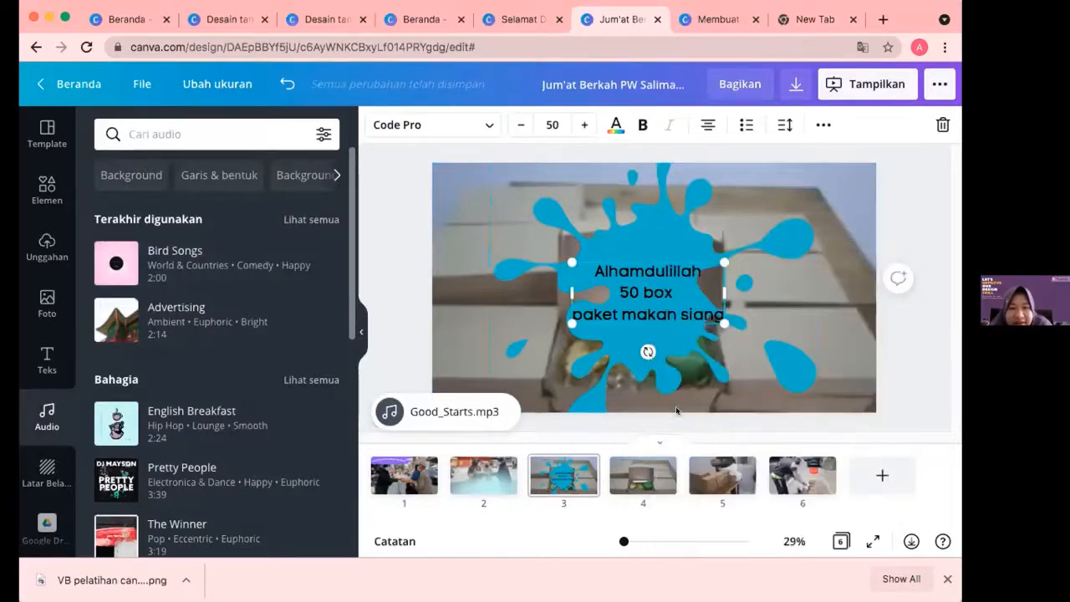
Try to paste the copied text onto the fourth page, dismiss the copy-and-paste notice, and return to the third page
{"action": "left_click", "coordinate": [638, 473]}
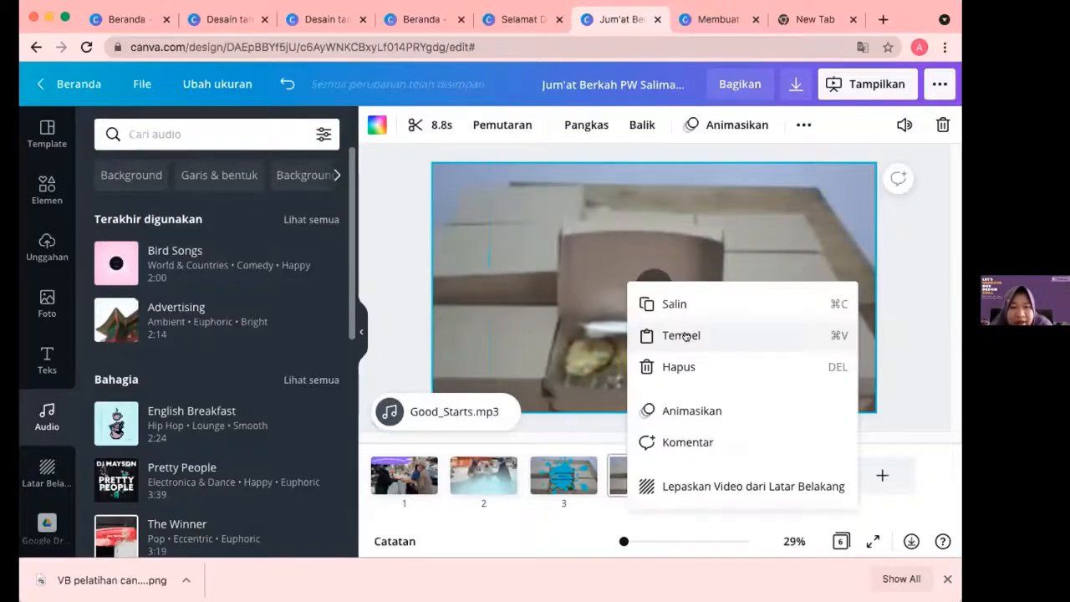
{"action": "right_click", "coordinate": [687, 336]}
{"action": "left_click", "coordinate": [664, 309]}
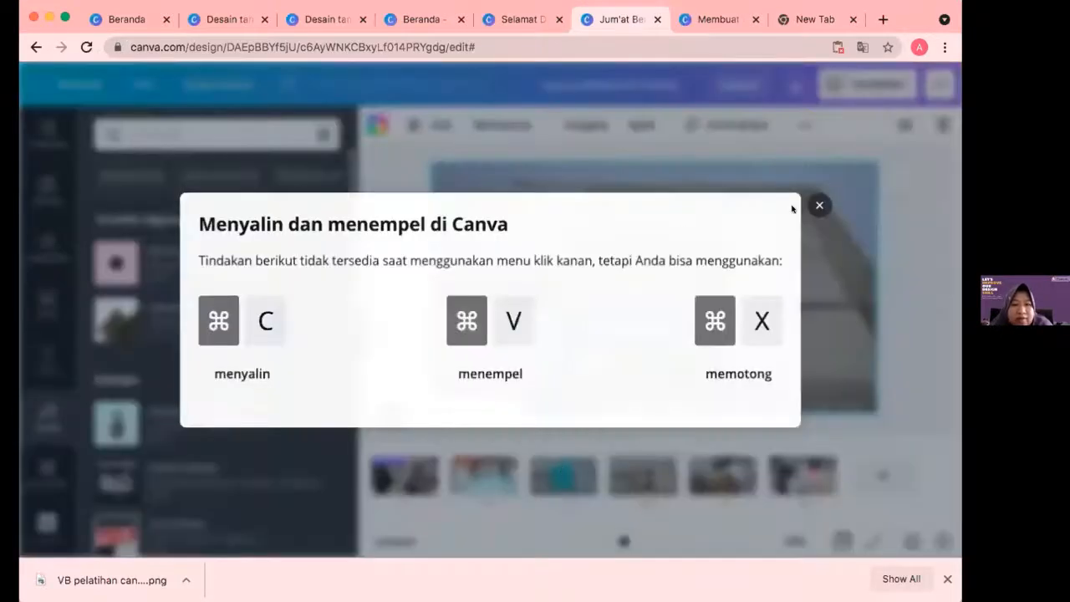
{"action": "left_click", "coordinate": [818, 205]}
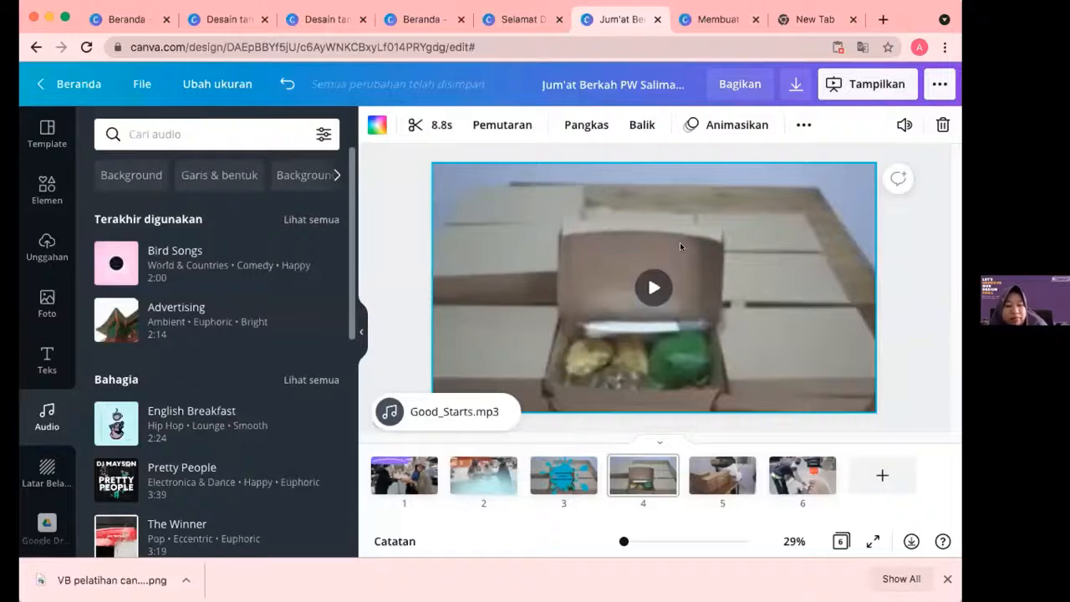
{"action": "left_click", "coordinate": [626, 474]}
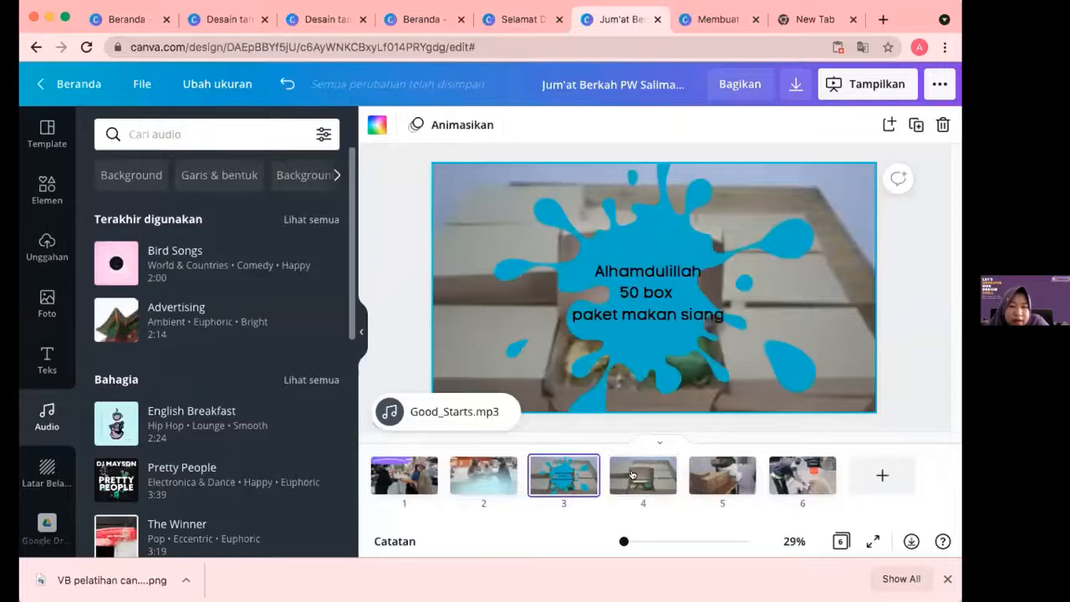
Copy all of the text "Alhamdulillah 50 box paket makan siang" from inside its text box on the third page
{"action": "left_click", "coordinate": [559, 474]}
{"action": "left_click", "coordinate": [638, 312]}
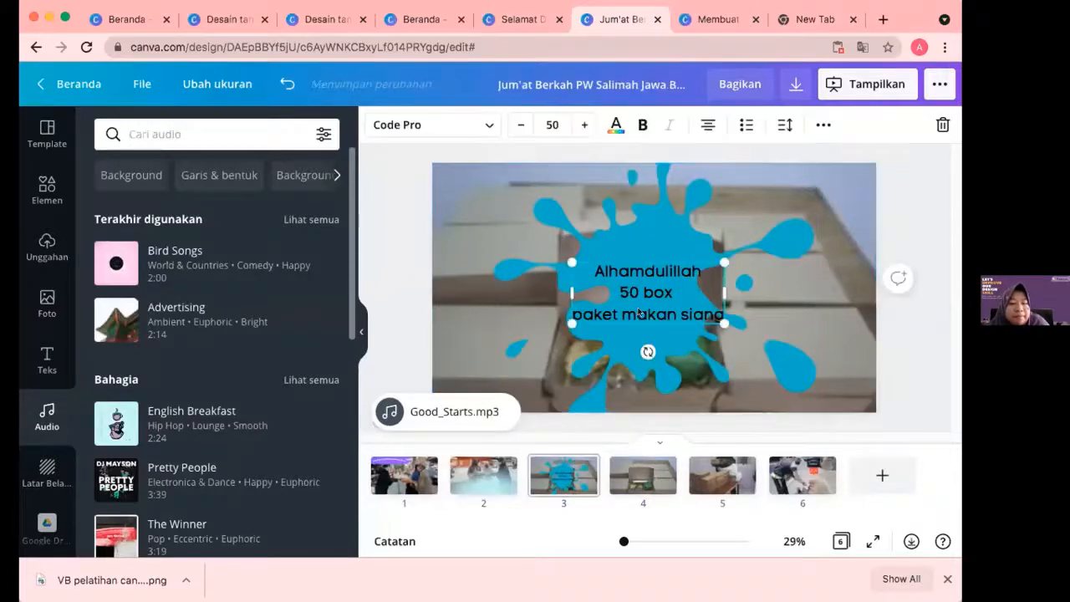
{"action": "triple_click", "coordinate": [638, 312]}
{"action": "key", "text": "super+a"}
{"action": "key", "text": "ctrl+c"}
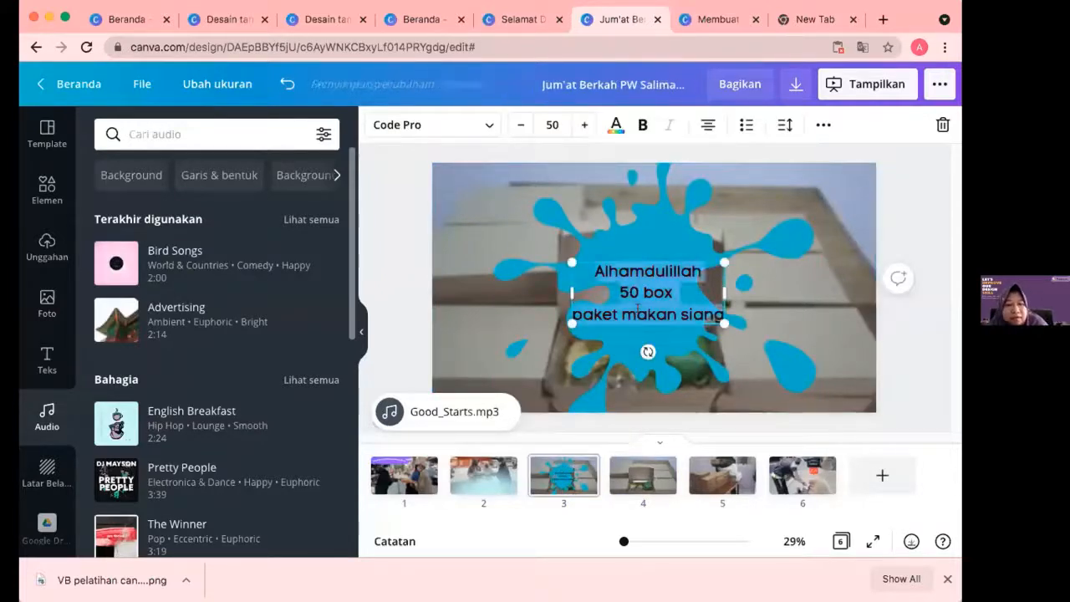
Add a heading text box to the fourth page and replace its placeholder with the copied text
{"action": "left_click", "coordinate": [633, 475]}
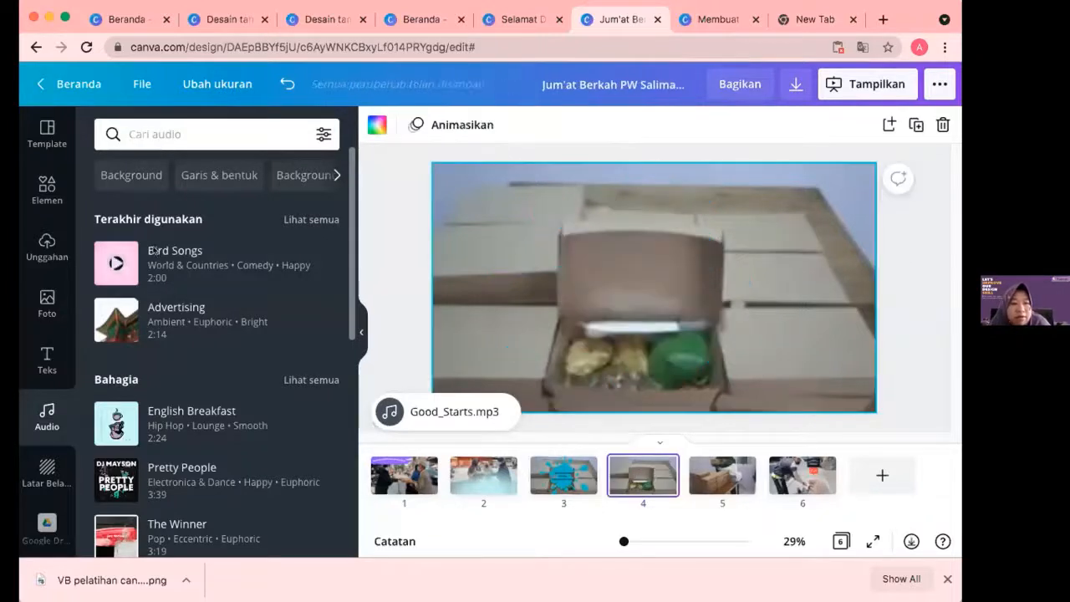
{"action": "left_click", "coordinate": [47, 360]}
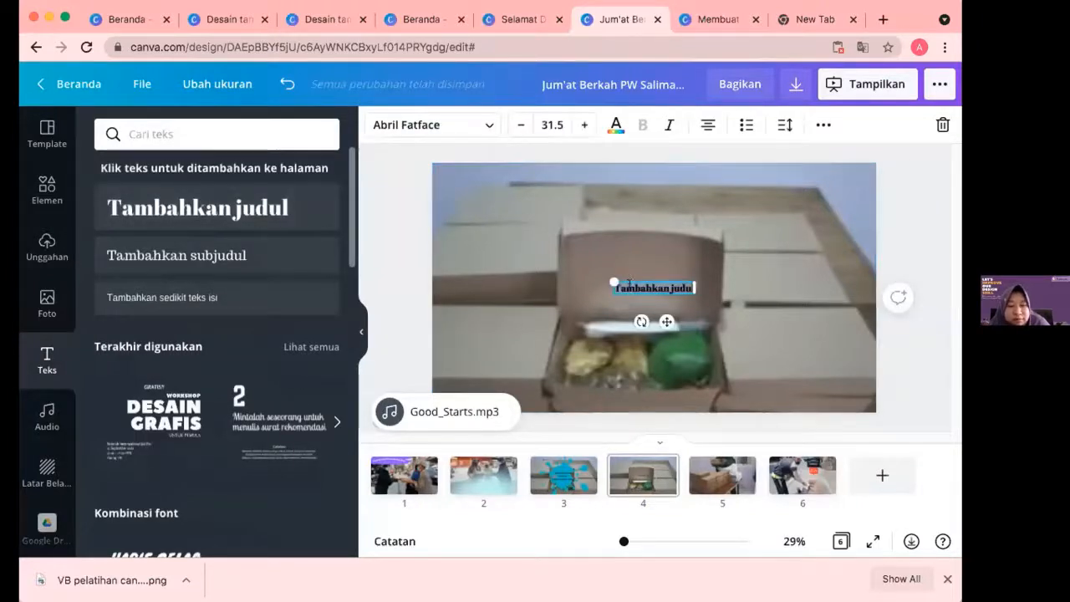
{"action": "key", "text": "ctrl+v"}
{"action": "left_click", "coordinate": [667, 312]}
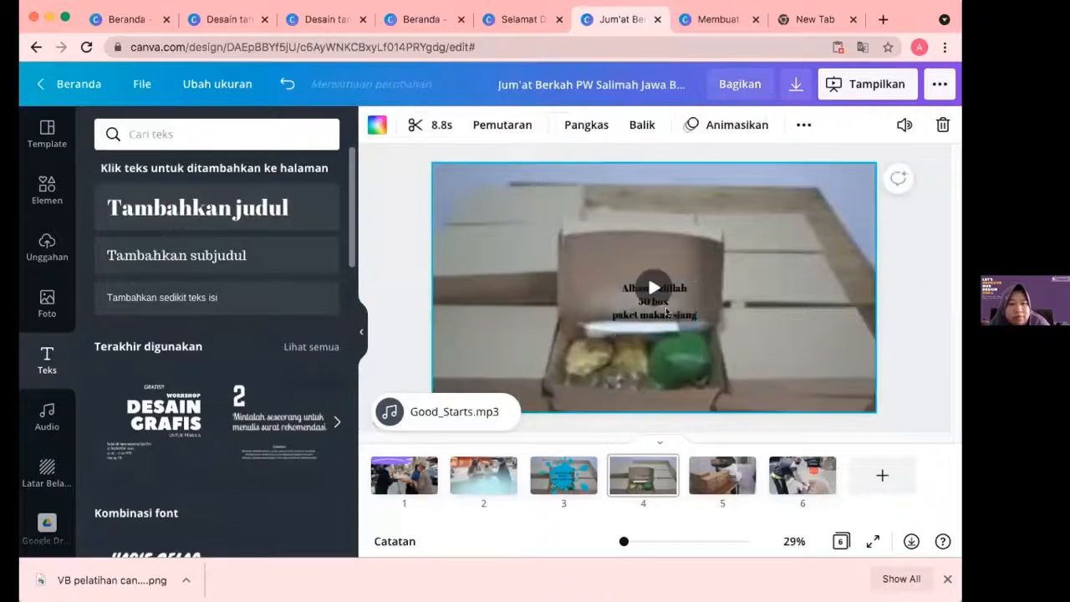
Enlarge the pasted "Alhamdulillah 50 box paket makan siang" text on the fourth page, then deselect it
{"action": "left_click", "coordinate": [683, 306]}
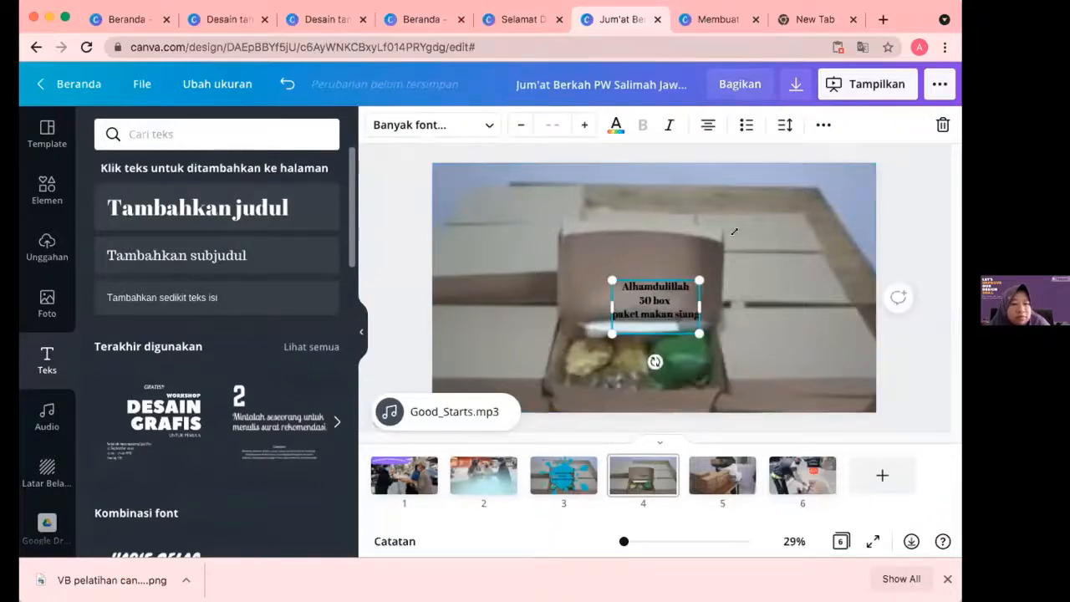
{"action": "left_click_drag", "start_coordinate": [686, 370], "coordinate": [910, 298]}
{"action": "left_click", "coordinate": [908, 298]}
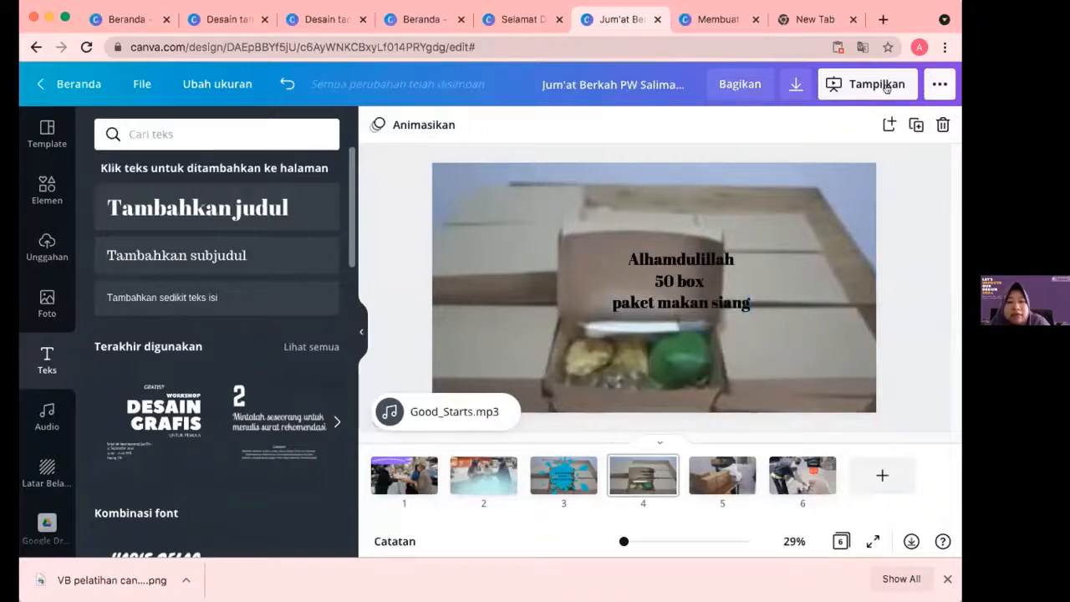
Open the design's download settings and set the file type to Video MP4
{"action": "left_click", "coordinate": [937, 85]}
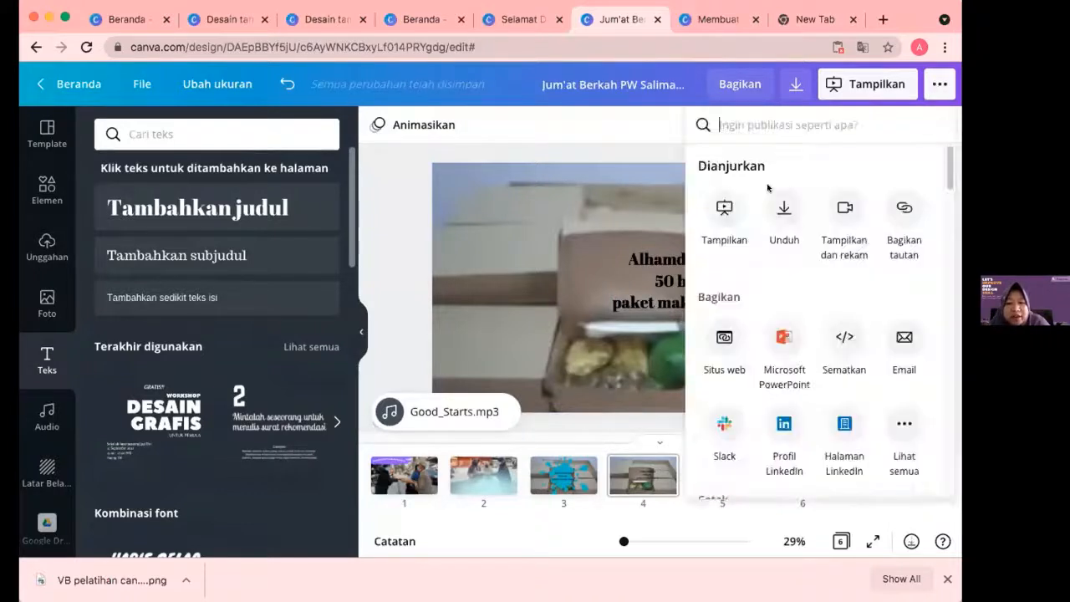
{"action": "left_click", "coordinate": [785, 209]}
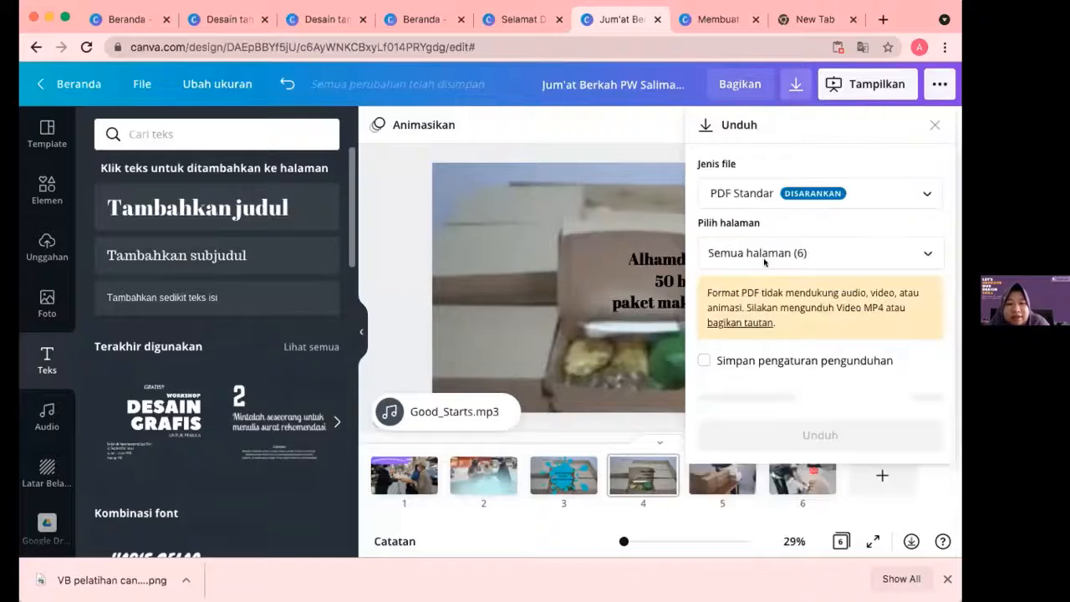
{"action": "left_click", "coordinate": [749, 198]}
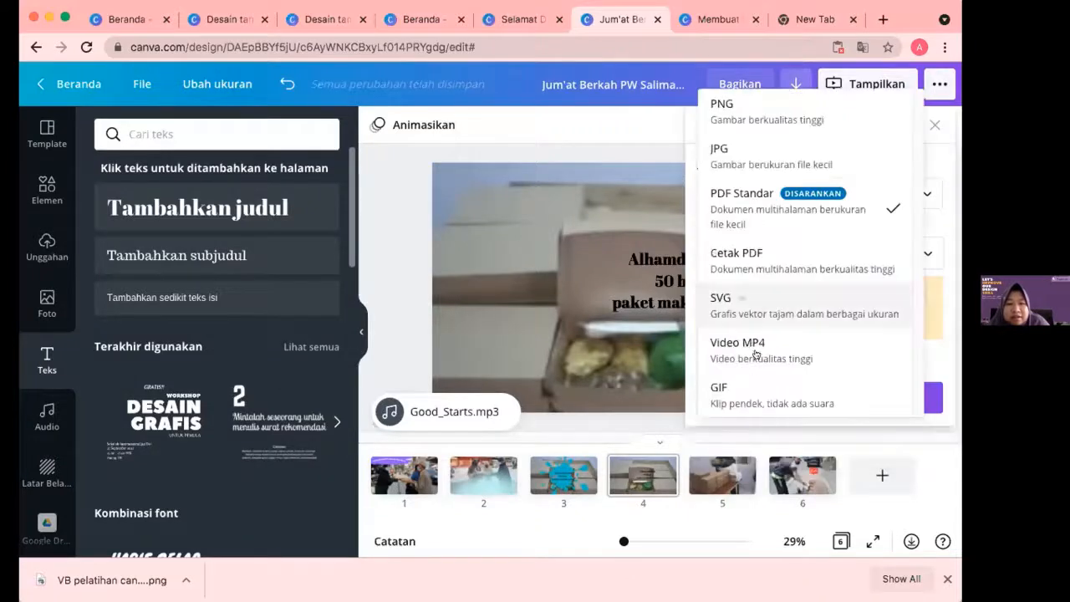
{"action": "left_click", "coordinate": [756, 352]}
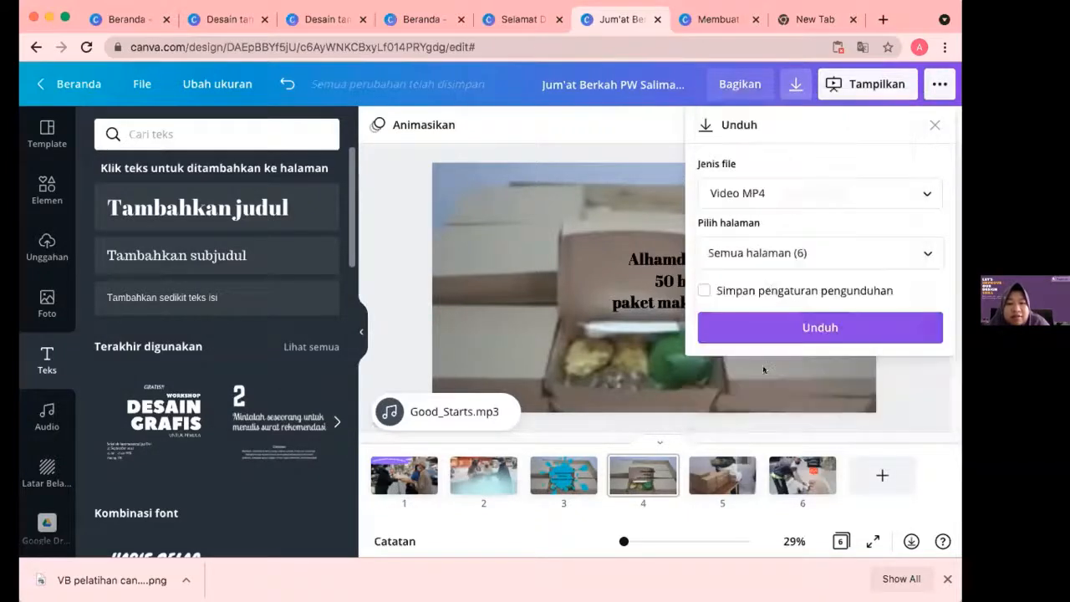
Limit the download to pages 1–4 and 6, and start downloading the MP4 video
{"action": "left_click", "coordinate": [750, 268]}
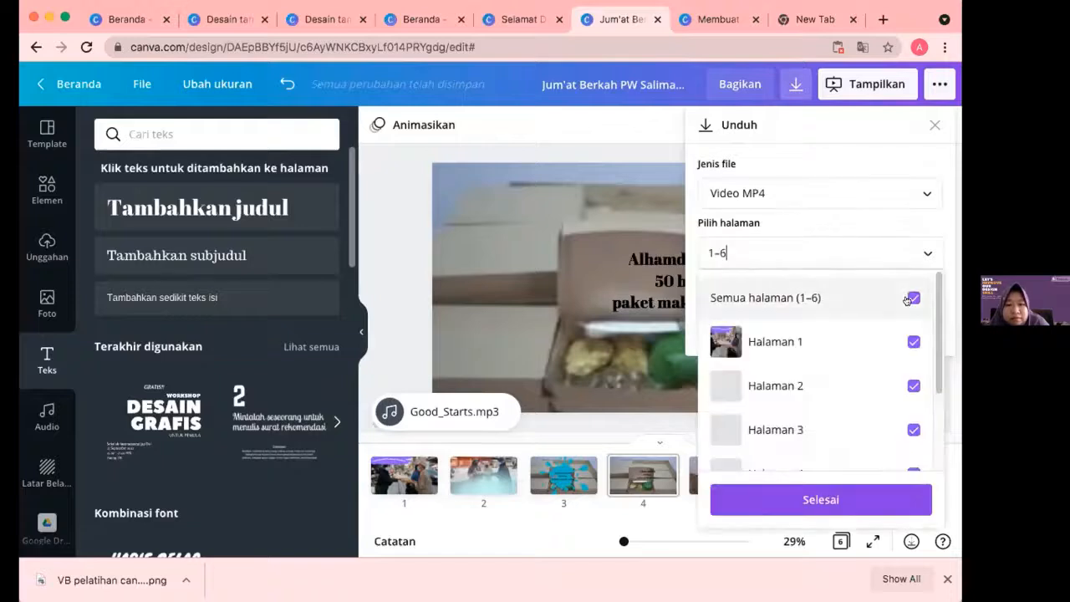
{"action": "left_click", "coordinate": [913, 299]}
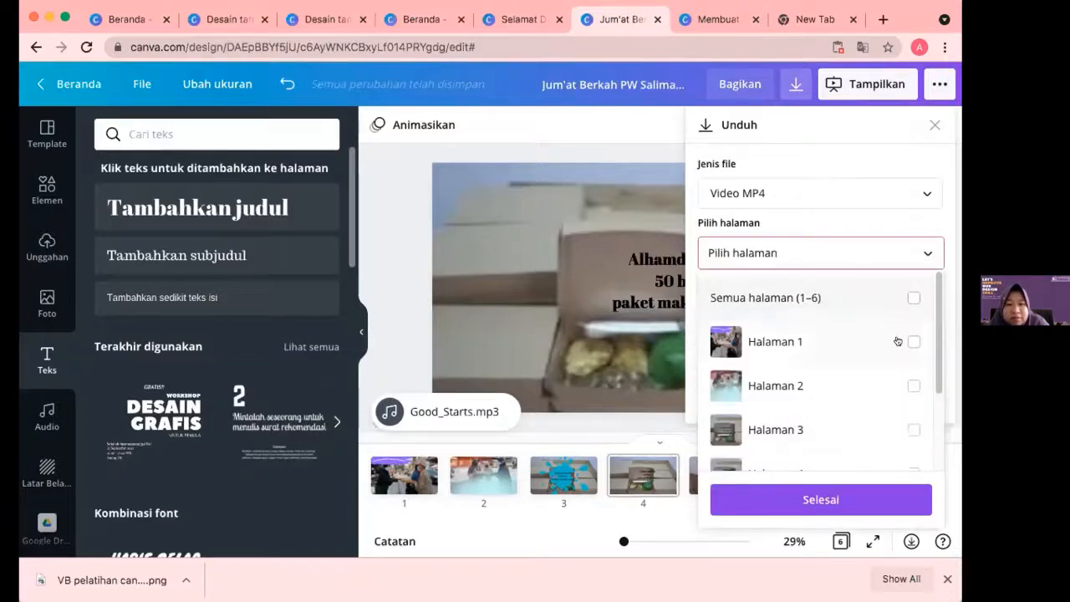
{"action": "left_click", "coordinate": [897, 344]}
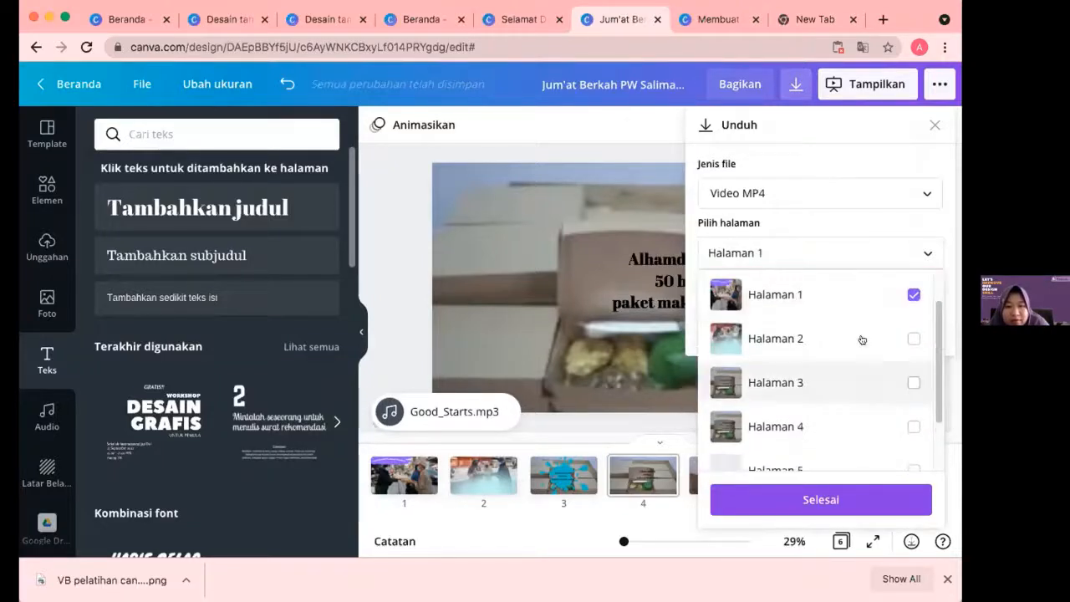
{"action": "scroll", "coordinate": [862, 351], "scroll_direction": "down", "scroll_amount": 1}
{"action": "left_click", "coordinate": [861, 337]}
{"action": "left_click", "coordinate": [849, 387]}
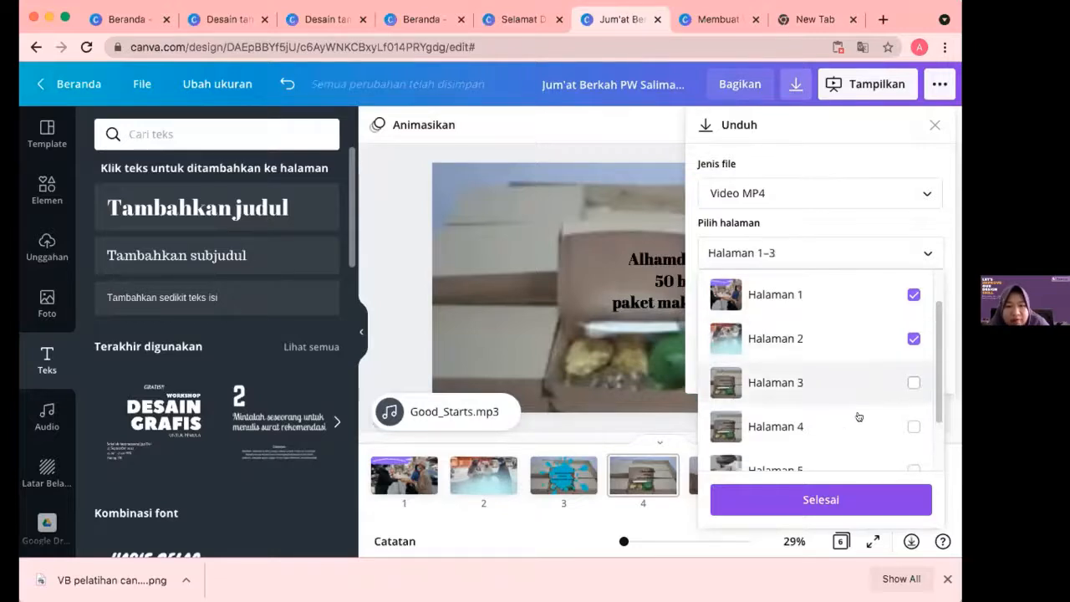
{"action": "left_click", "coordinate": [853, 411]}
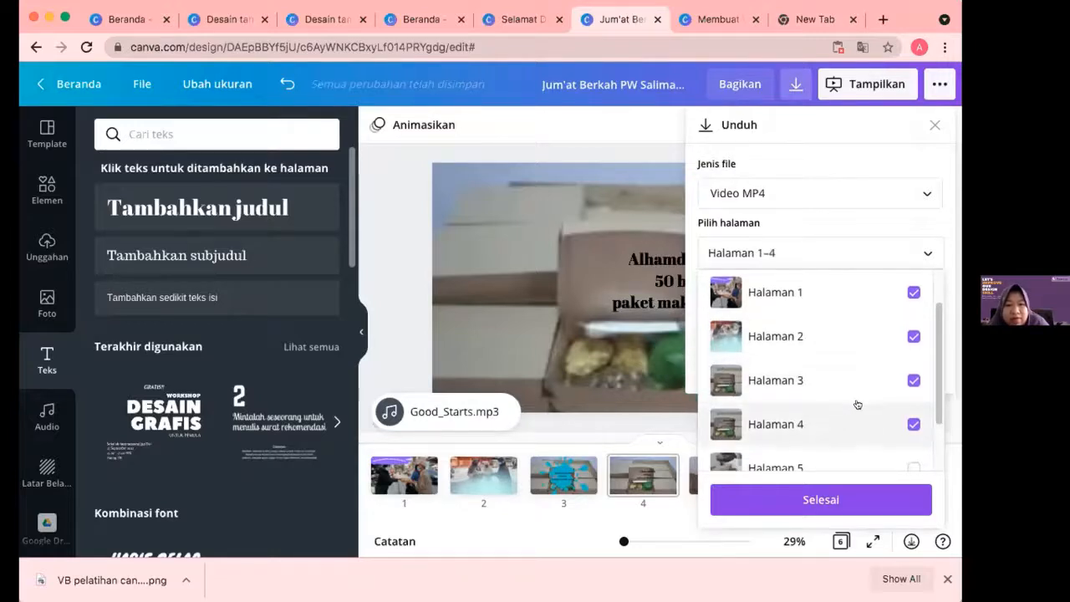
{"action": "scroll", "coordinate": [836, 438], "scroll_direction": "down", "scroll_amount": 2}
{"action": "left_click", "coordinate": [841, 452]}
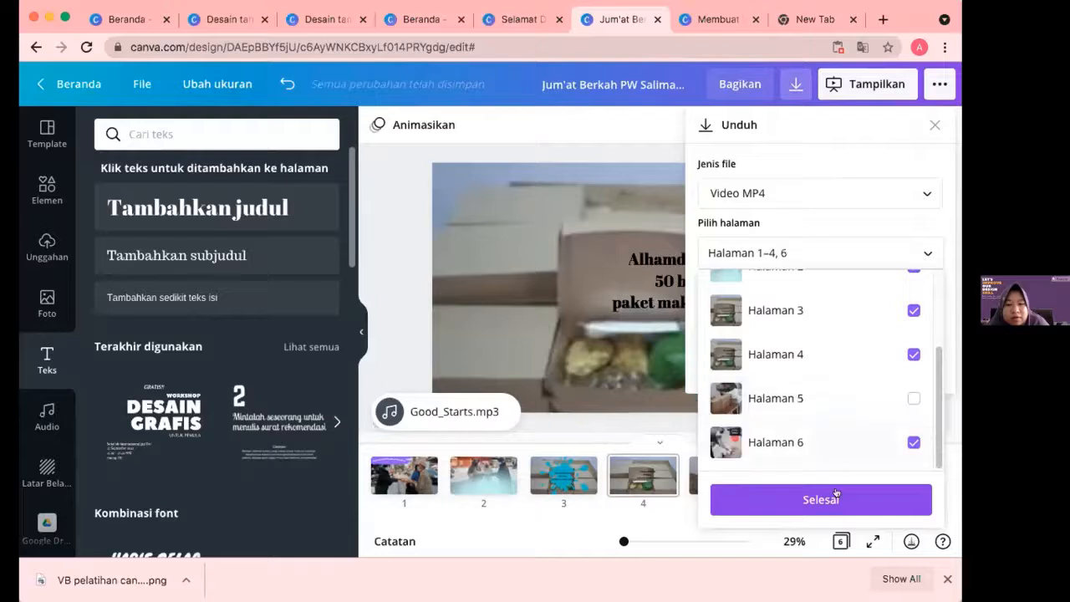
{"action": "left_click", "coordinate": [836, 495]}
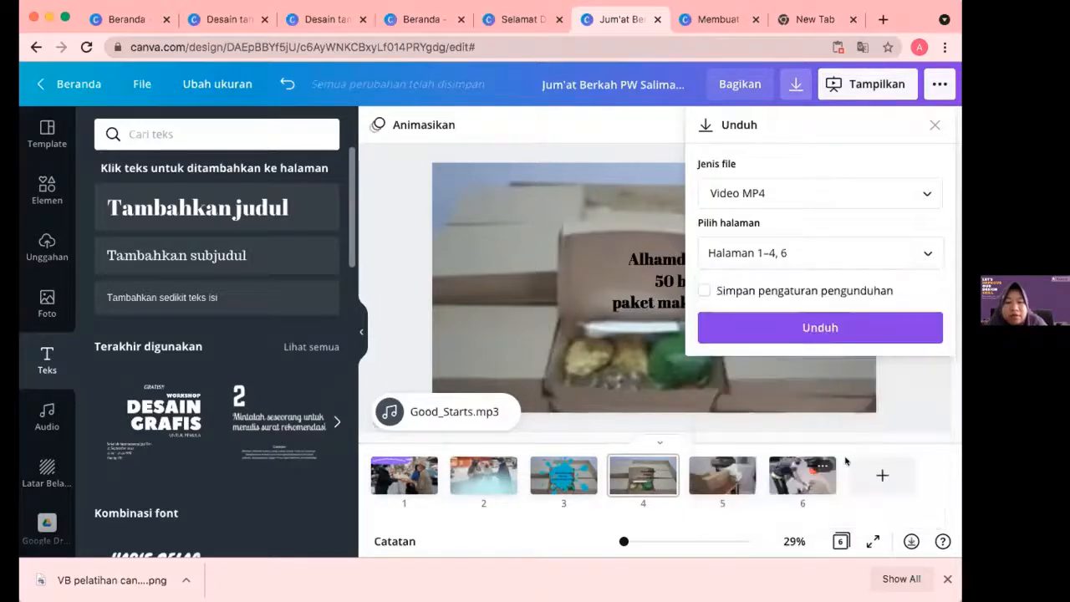
{"action": "left_click", "coordinate": [837, 327]}
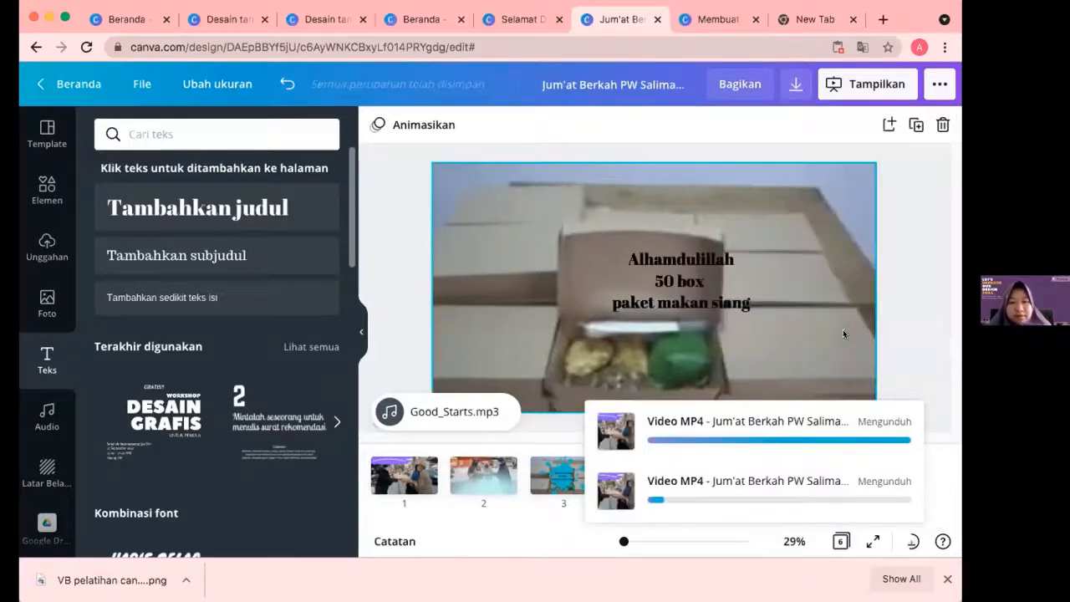
{"action": "mouse_move", "coordinate": [883, 421]}
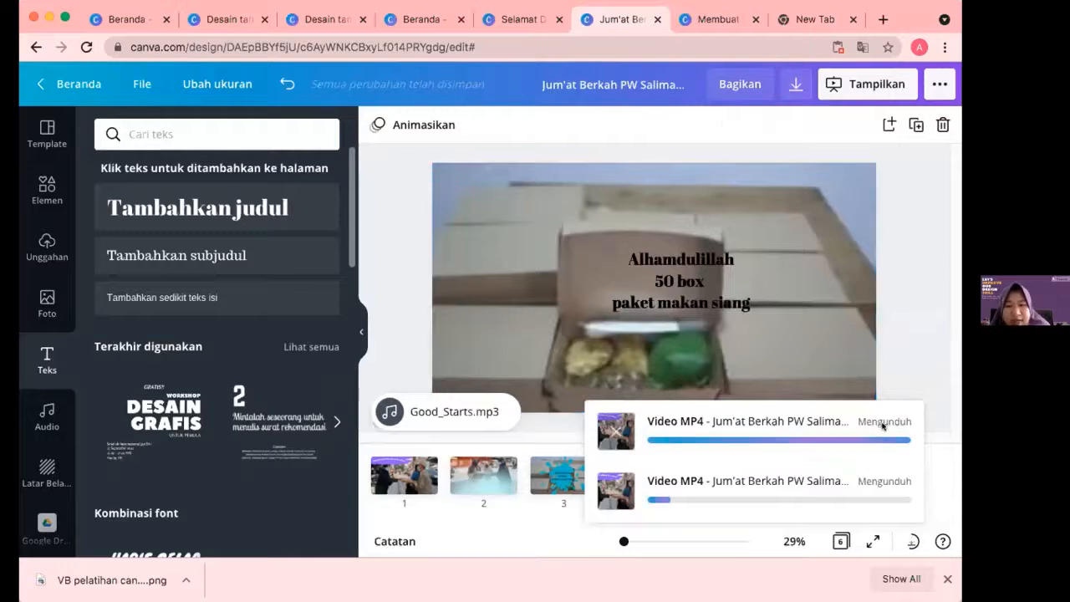